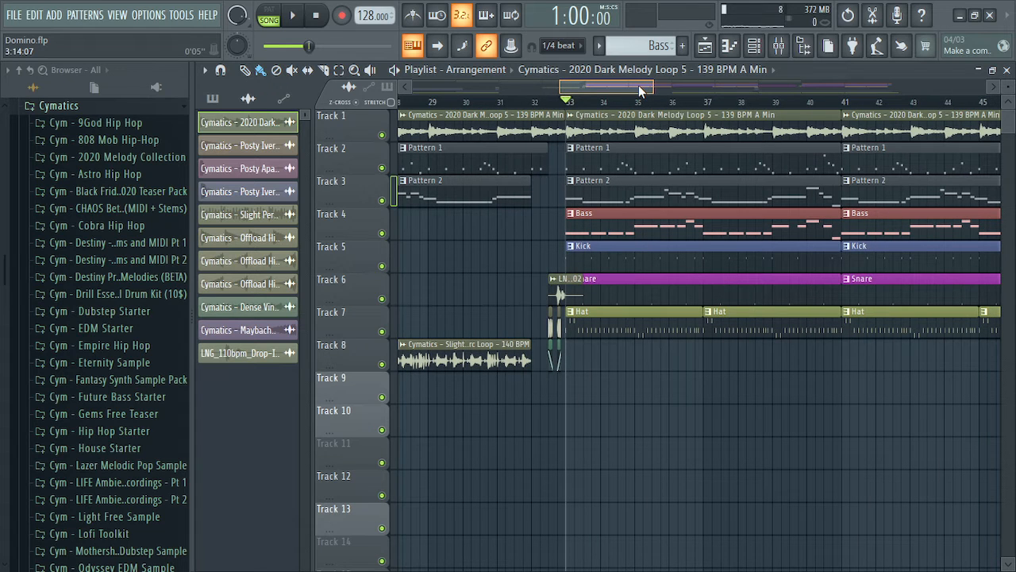
# Switch from FL Studio to the SoundCloud page showing the Domino Hip-Hop Rap Beat track
pyautogui.hotkey('alt', 'Tab')
pyautogui.hotkey('alt', 'Tab')
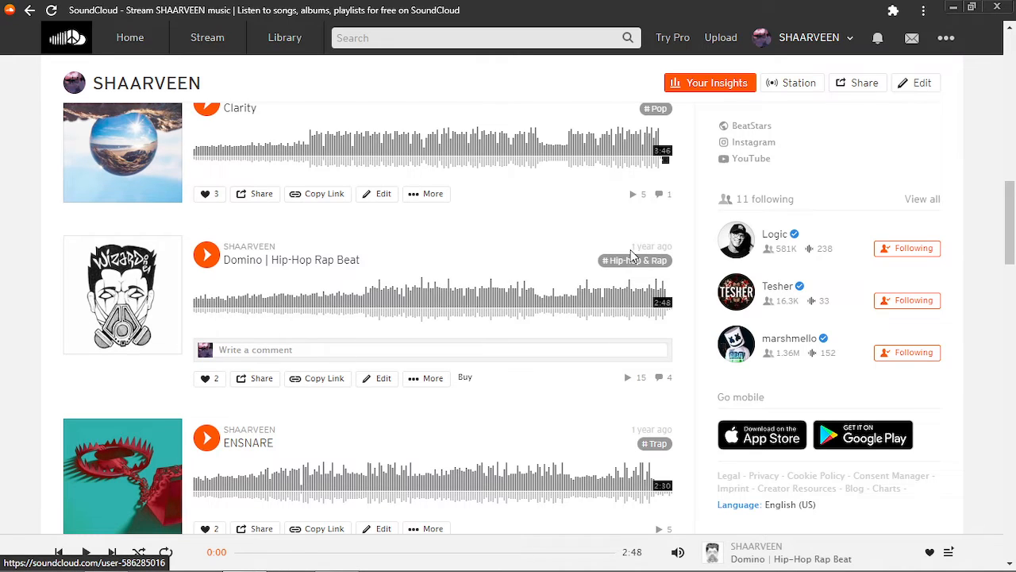
# Highlight the Domino track's '1 year ago' upload date, deselect it, and return to FL Studio
pyautogui.moveTo(632, 247); pyautogui.dragTo(671, 245)
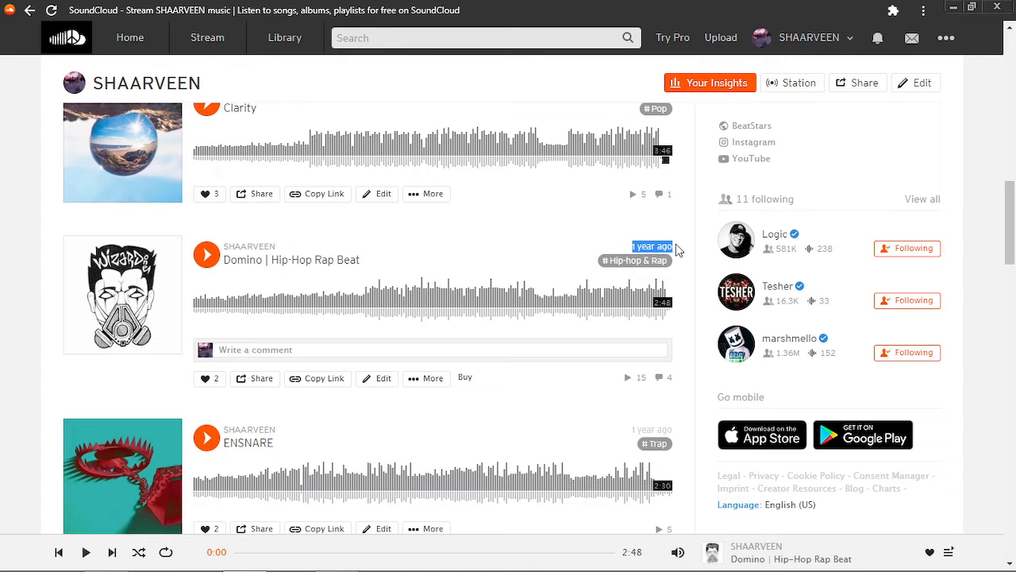
pyautogui.click(678, 251)
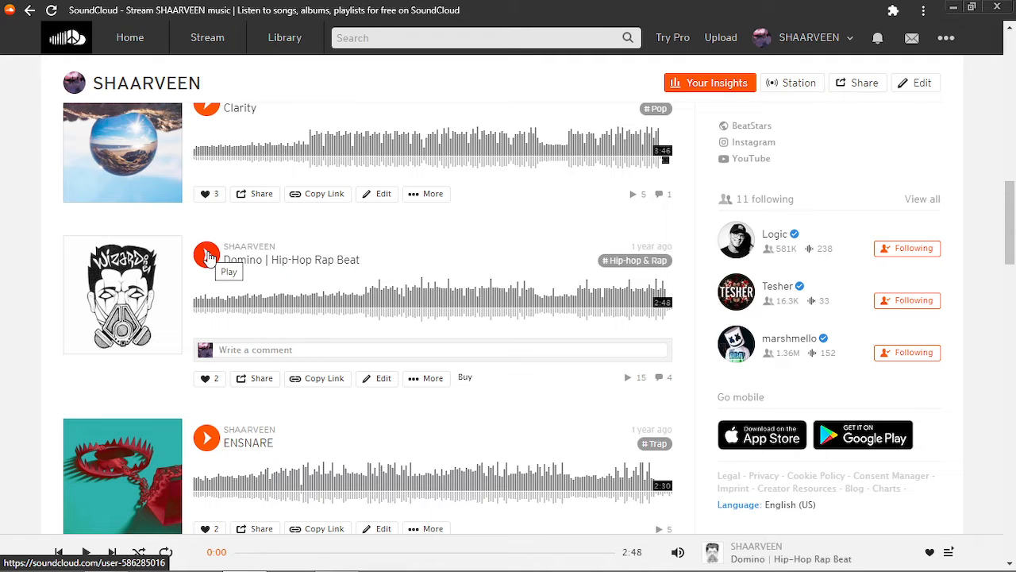
pyautogui.hotkey('alt', 'Tab')
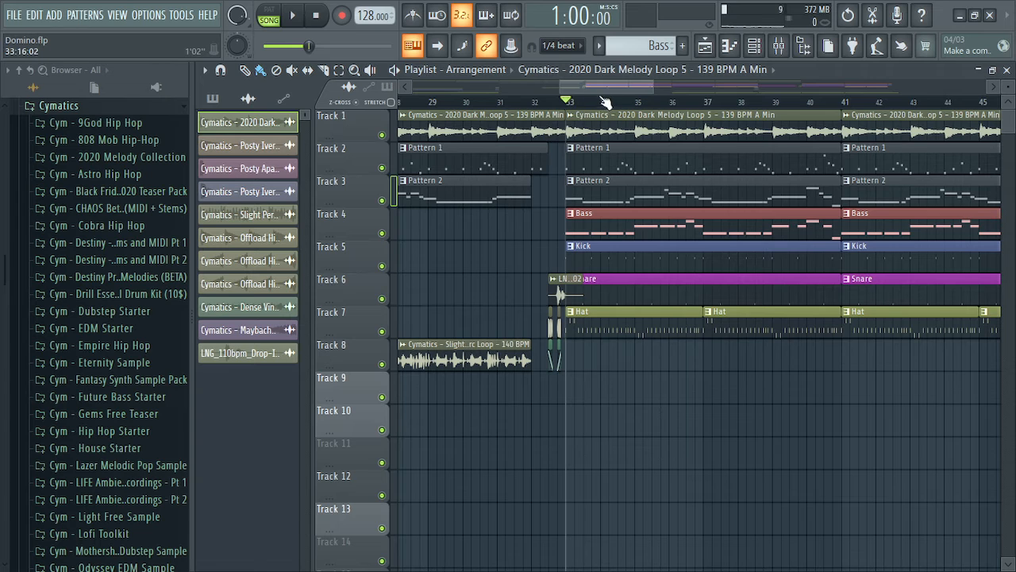
# Scroll the playlist to the start and reset the song position to bar 1 (0:00:00)
pyautogui.moveTo(597, 88); pyautogui.dragTo(444, 82)
pyautogui.click(403, 101)
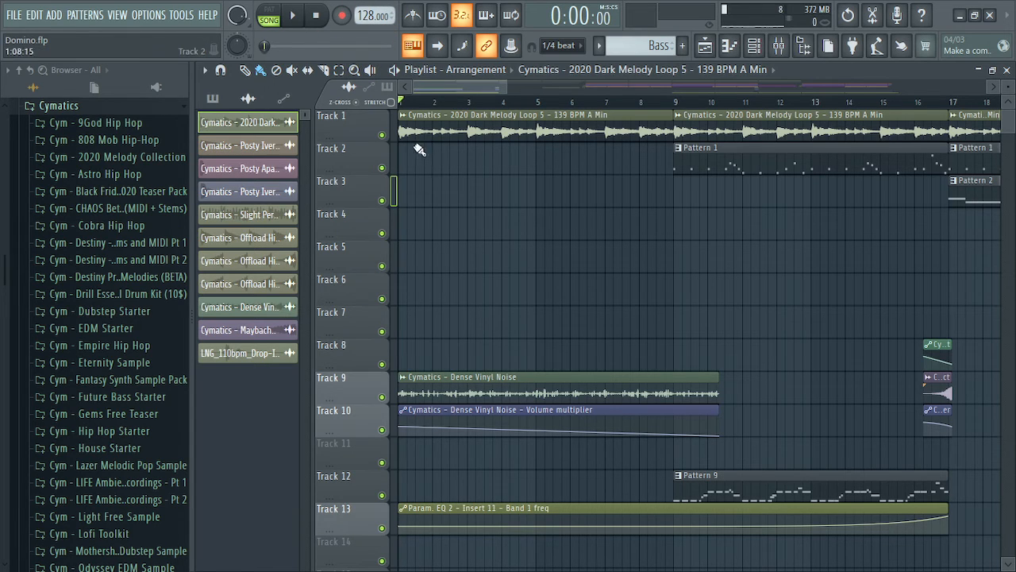
pyautogui.hotkey('alt', 'Tab')
# Cycle through the open windows, then launch Chrome on a new Google tab
pyautogui.hotkey('alt', 'Tab')
pyautogui.hotkey('alt', 'Tab')
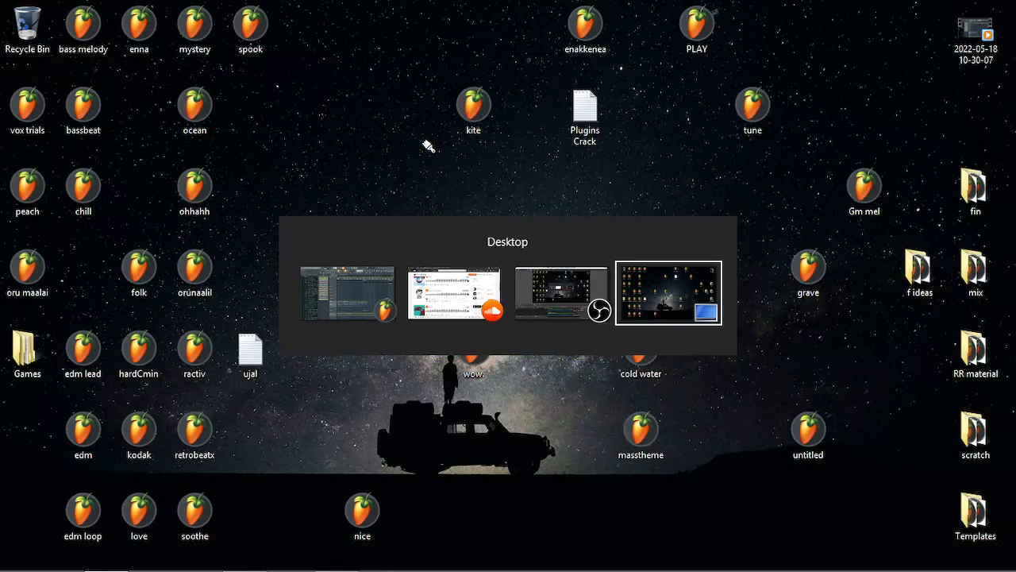
pyautogui.hotkey('alt', 'Tab')
pyautogui.hotkey('alt', 'Tab')
pyautogui.hotkey('alt', 'Tab')
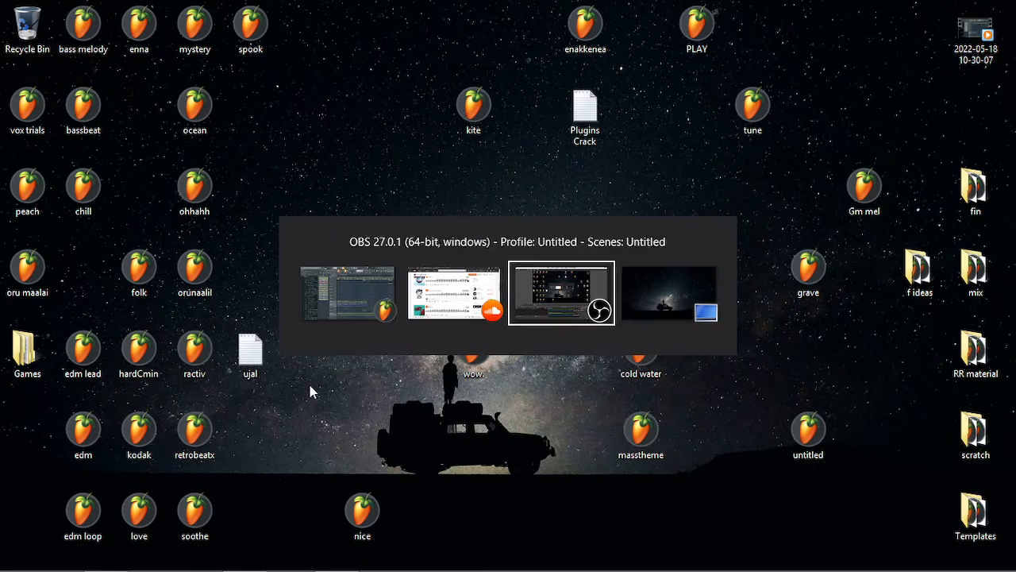
pyautogui.hotkey('alt', 'Tab')
pyautogui.hotkey('alt', 'Tab')
pyautogui.hotkey('alt', 'Tab')
pyautogui.hotkey('alt', 'Tab')
pyautogui.hotkey('alt', 'Tab')
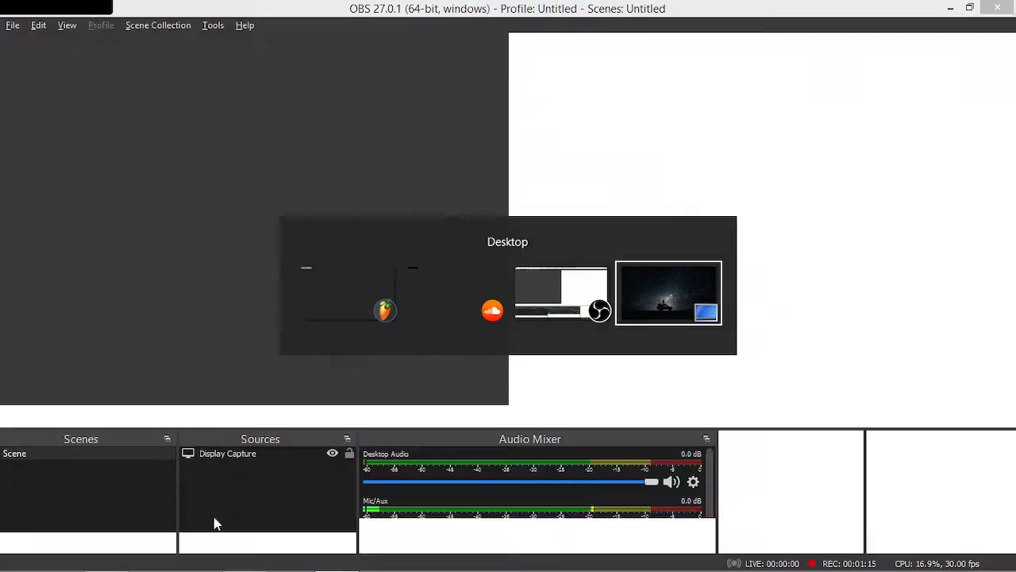
pyautogui.hotkey('alt', 'Tab')
pyautogui.click(59, 566)
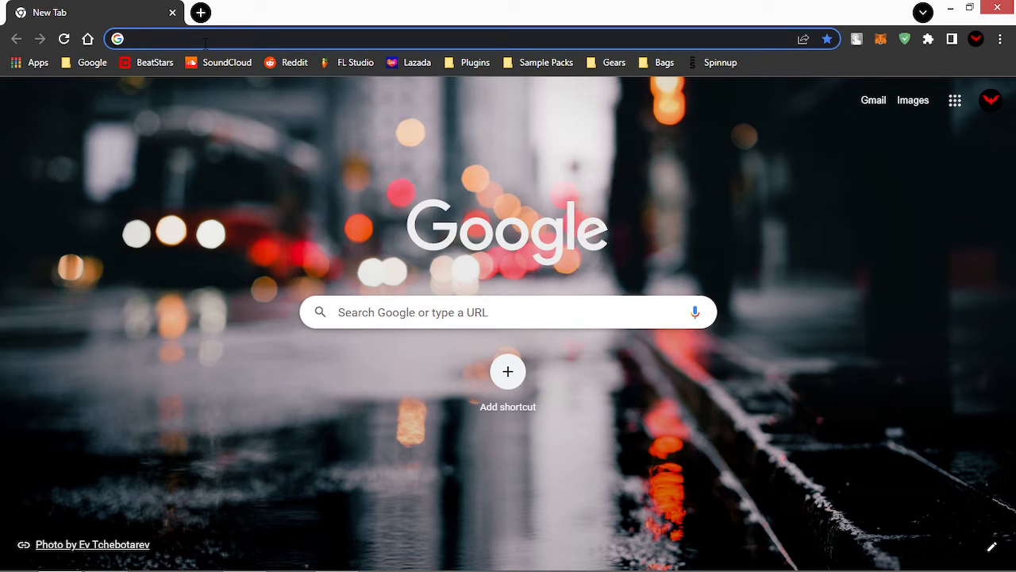
# Search Google for 'walk it like i talk it tempo' and highlight the 146 BPM answer
pyautogui.write('walk it like i talk it tempo')
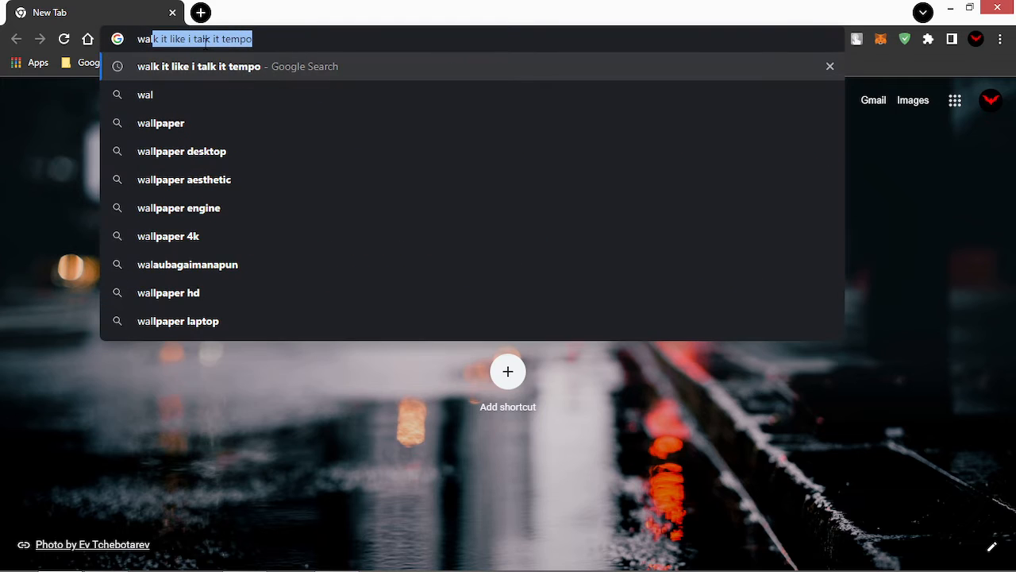
pyautogui.click(189, 67)
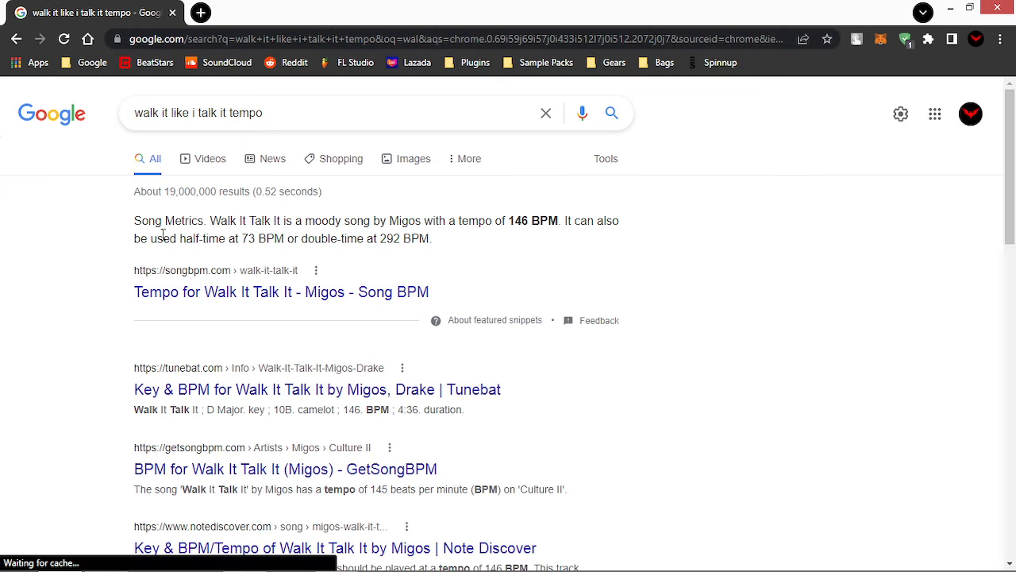
pyautogui.moveTo(509, 225); pyautogui.dragTo(561, 228)
pyautogui.click(535, 232)
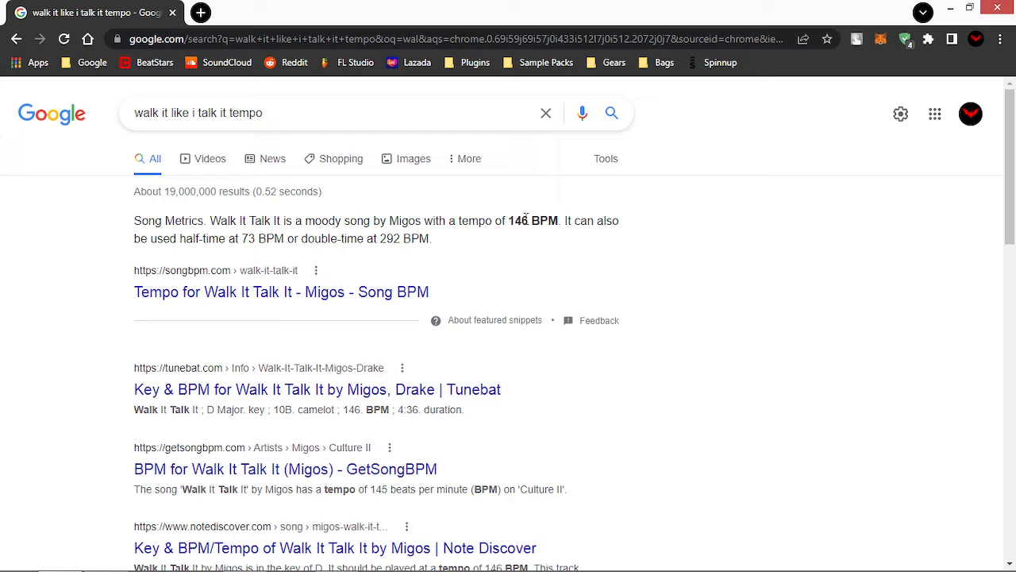
# Recheck the query and the 146 BPM tempo answer, then minimize Chrome back to FL Studio
pyautogui.tripleClick(294, 115)
pyautogui.click(298, 122)
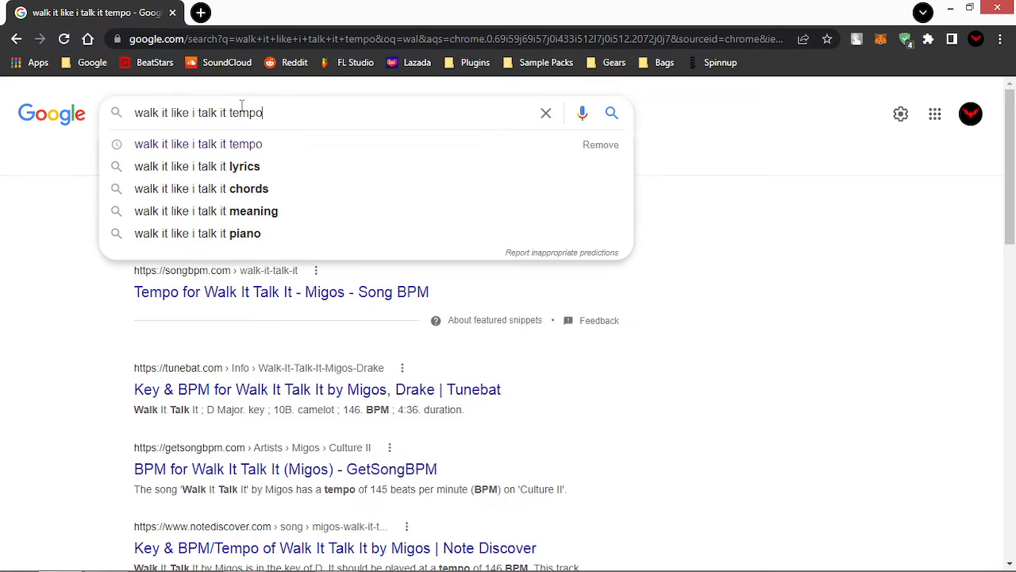
pyautogui.click(739, 195)
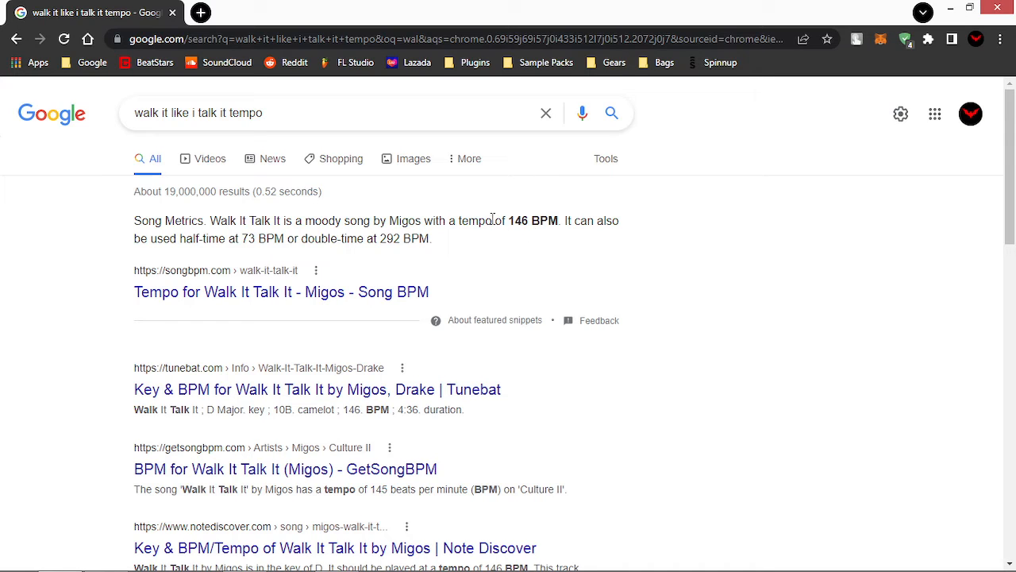
pyautogui.moveTo(509, 224); pyautogui.dragTo(558, 227)
pyautogui.moveTo(850, 214); pyautogui.dragTo(889, 166)
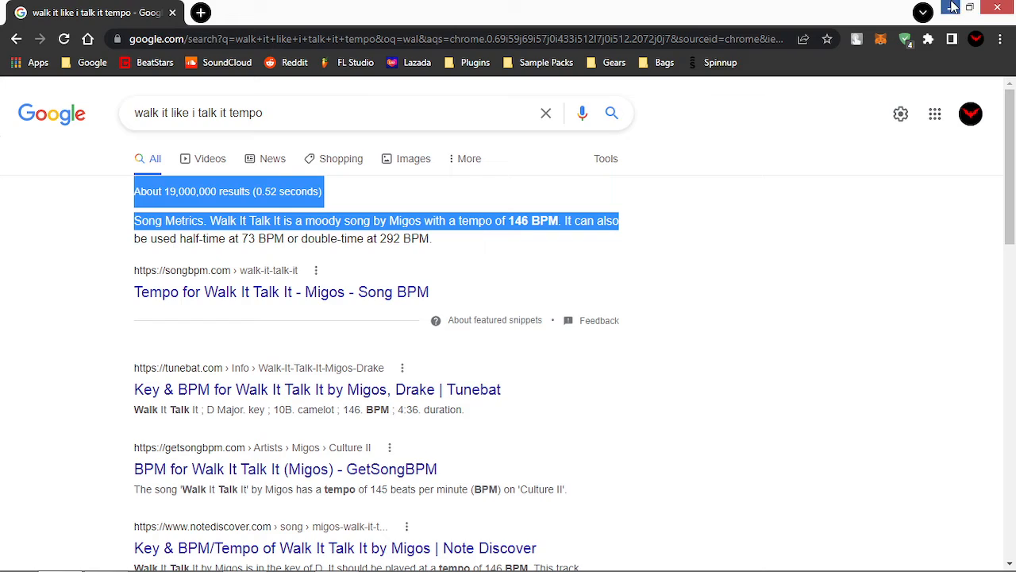
pyautogui.click(950, 8)
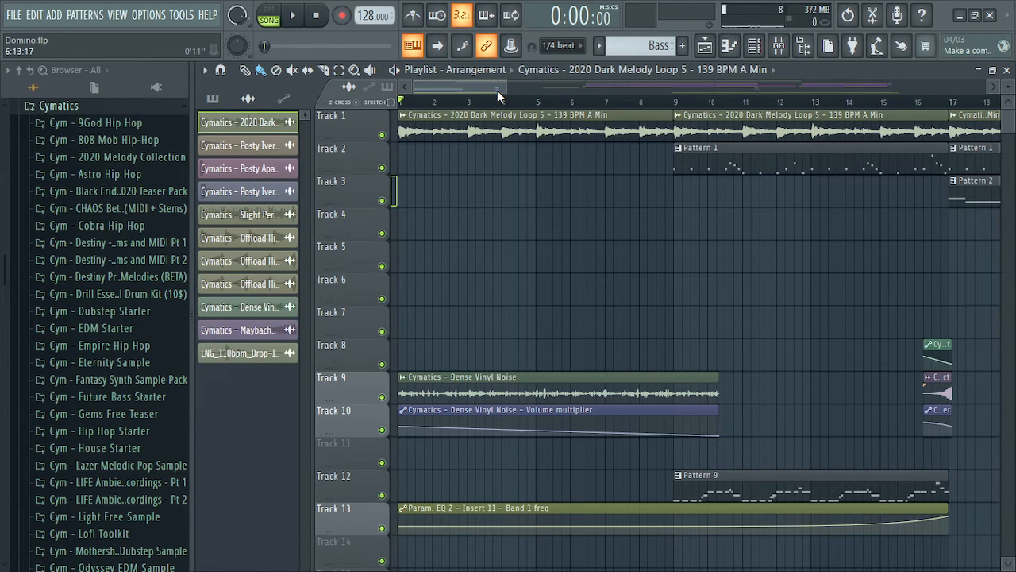
# Switch playlist snap to (none) and back to 1/4 beat, keeping Pattern 1 at bar 9 on Track 2
pyautogui.click(569, 48)
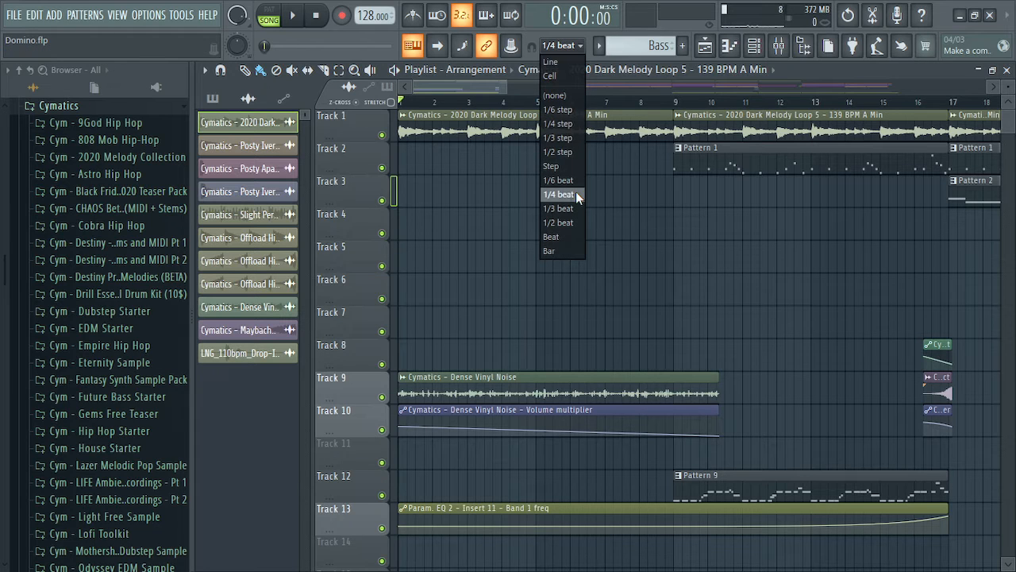
pyautogui.click(554, 95)
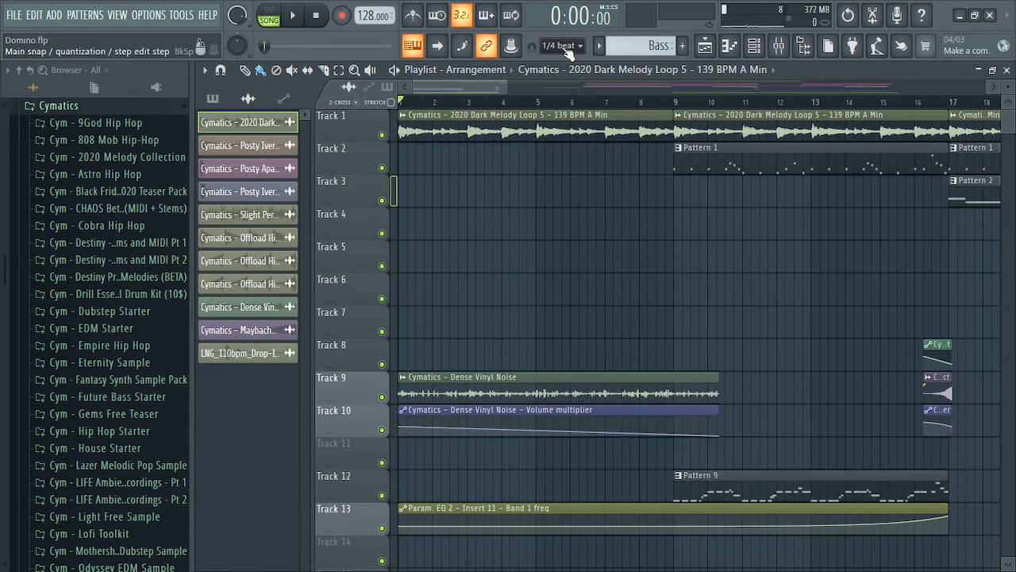
pyautogui.click(577, 49)
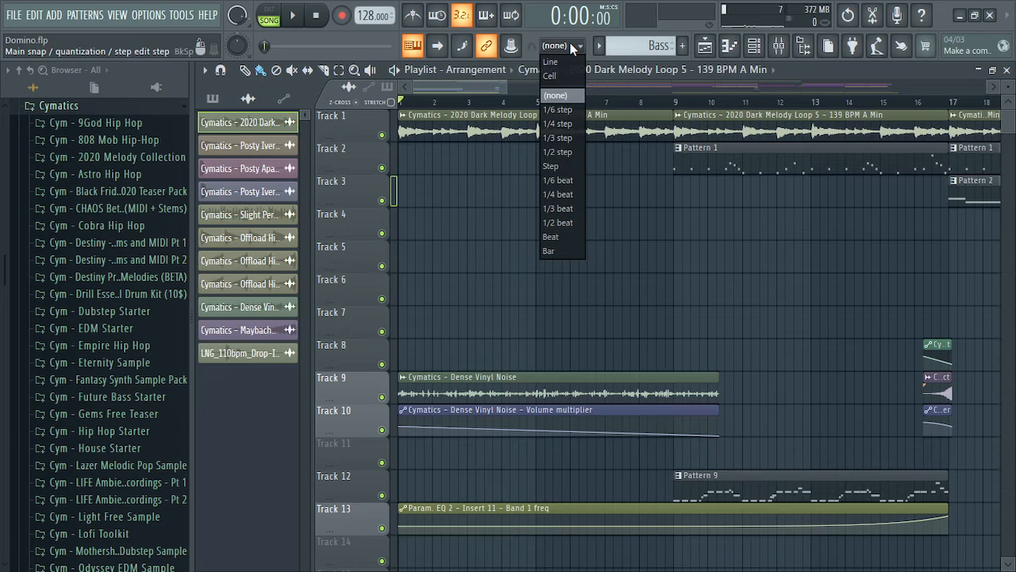
pyautogui.click(555, 197)
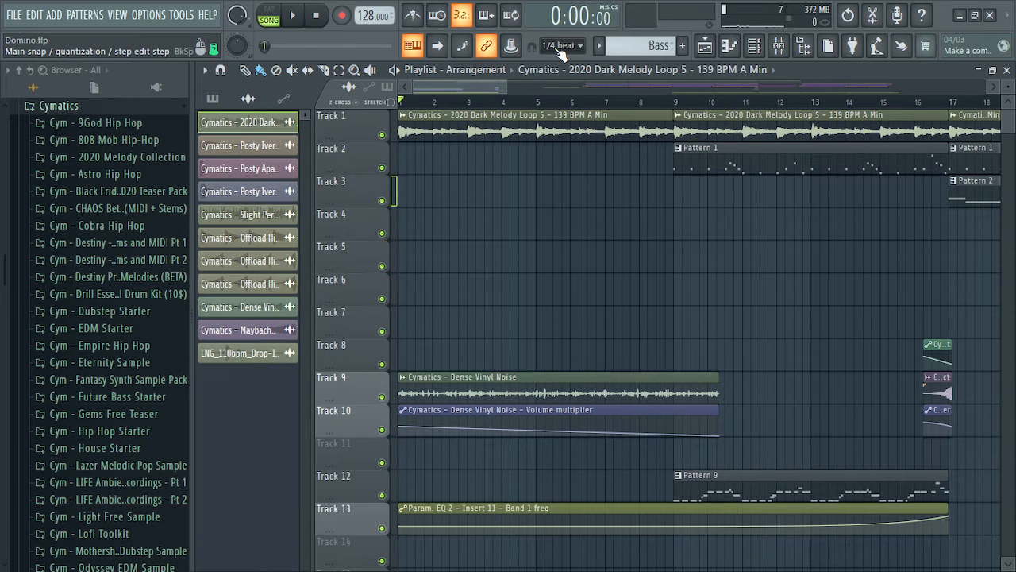
pyautogui.click(560, 48)
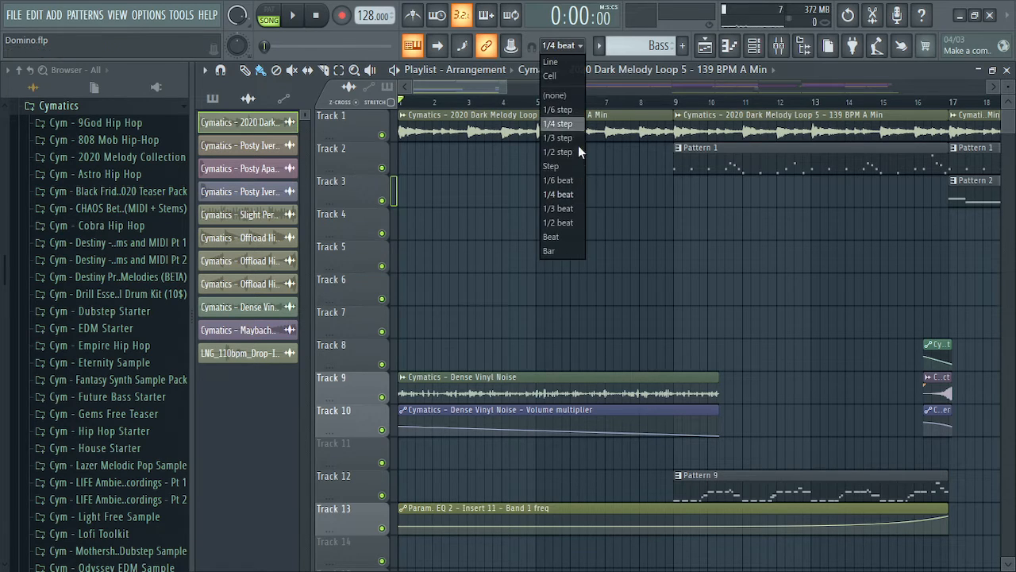
pyautogui.click(574, 196)
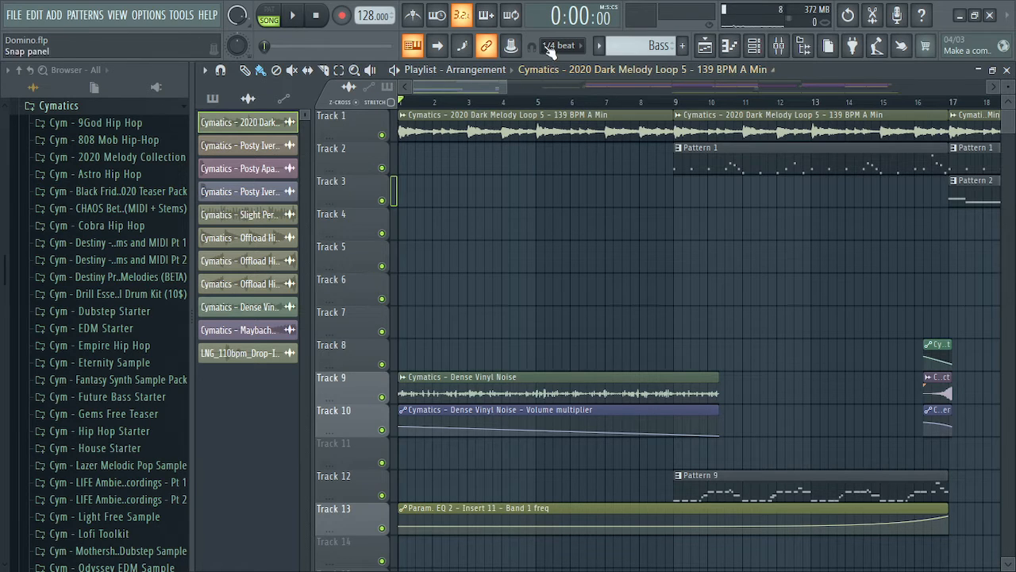
pyautogui.moveTo(707, 159)
pyautogui.mouseDown()
pyautogui.moveTo(451, 165)
pyautogui.moveTo(710, 175)
pyautogui.mouseUp()
pyautogui.click(562, 46)
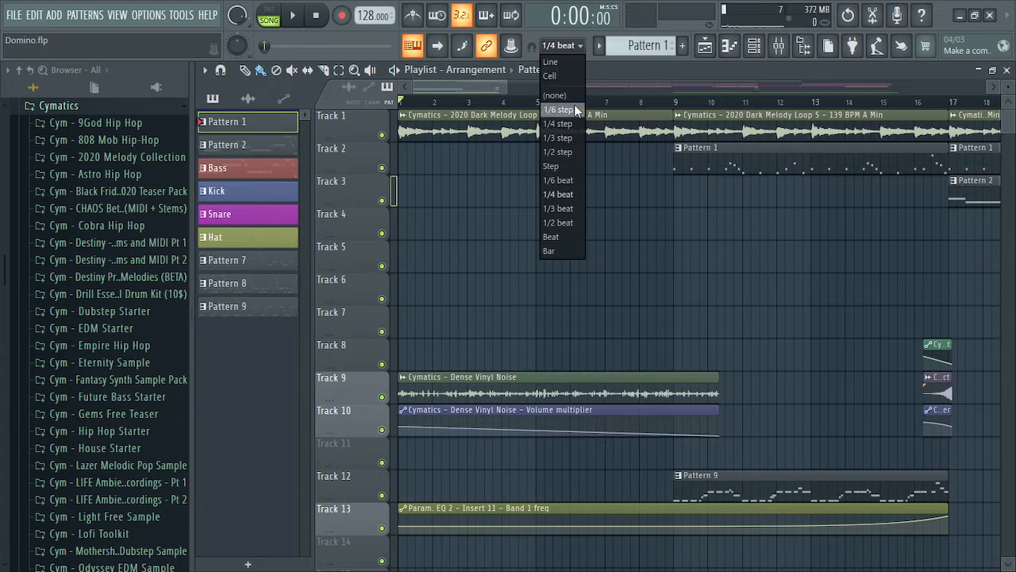
# With snap off, nudge Pattern 1 near bar 9, then delete that clip
pyautogui.click(559, 96)
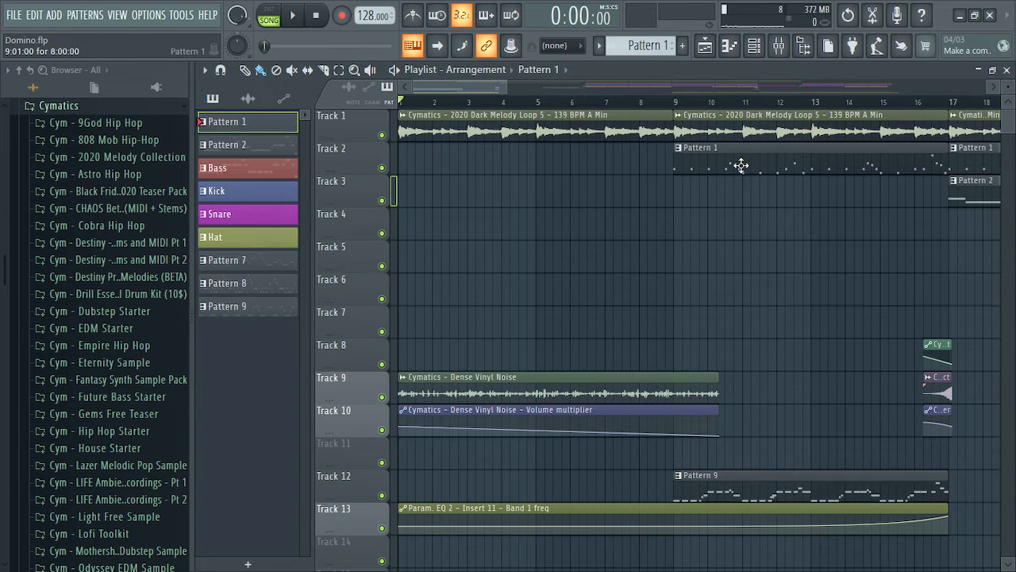
pyautogui.moveTo(740, 165)
pyautogui.mouseDown()
pyautogui.moveTo(717, 164)
pyautogui.moveTo(733, 164)
pyautogui.mouseUp()
pyautogui.scroll(5, 714, 268)
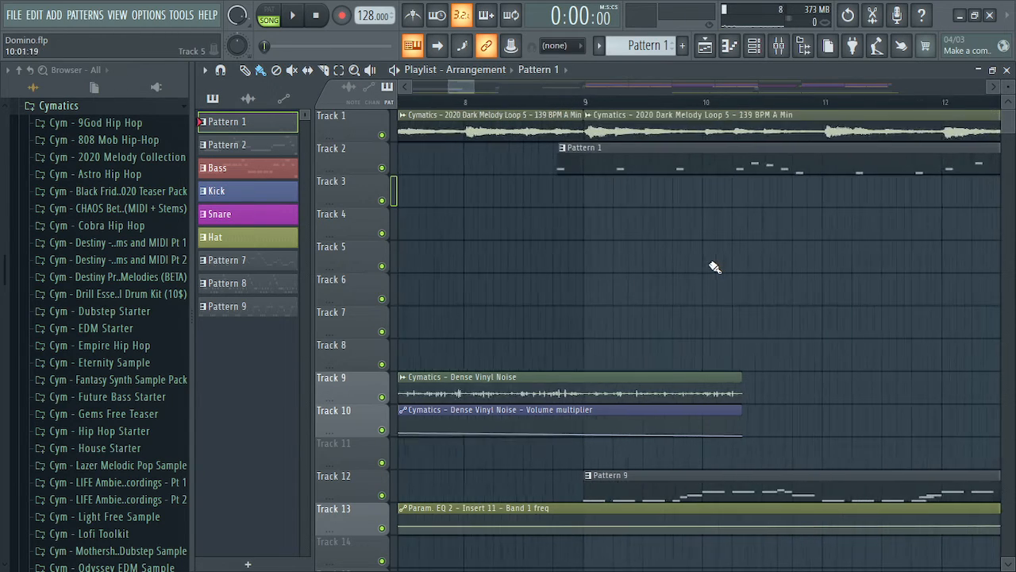
pyautogui.scroll(4, 715, 268)
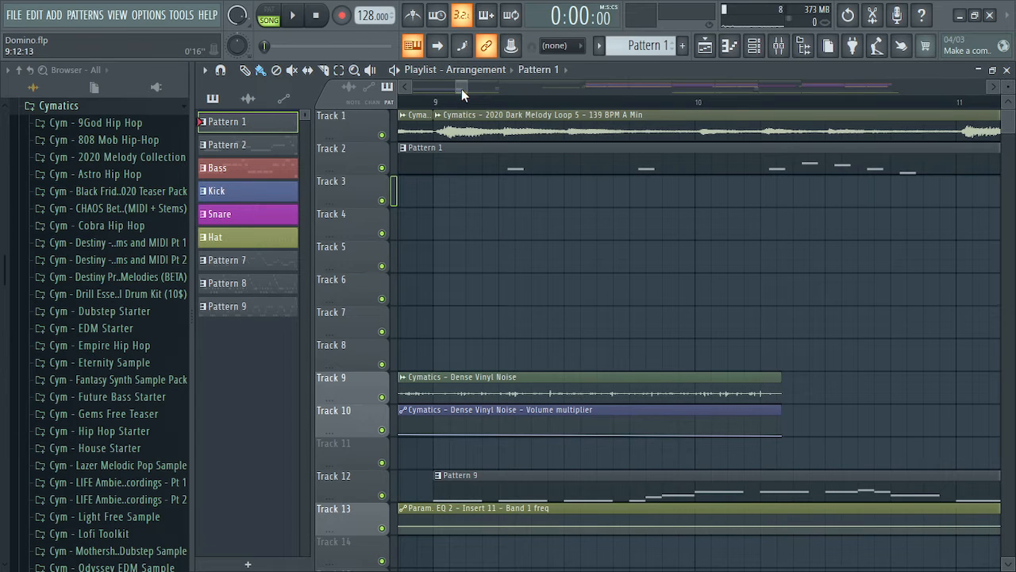
pyautogui.moveTo(462, 89); pyautogui.dragTo(457, 90)
pyautogui.moveTo(638, 159); pyautogui.dragTo(694, 169)
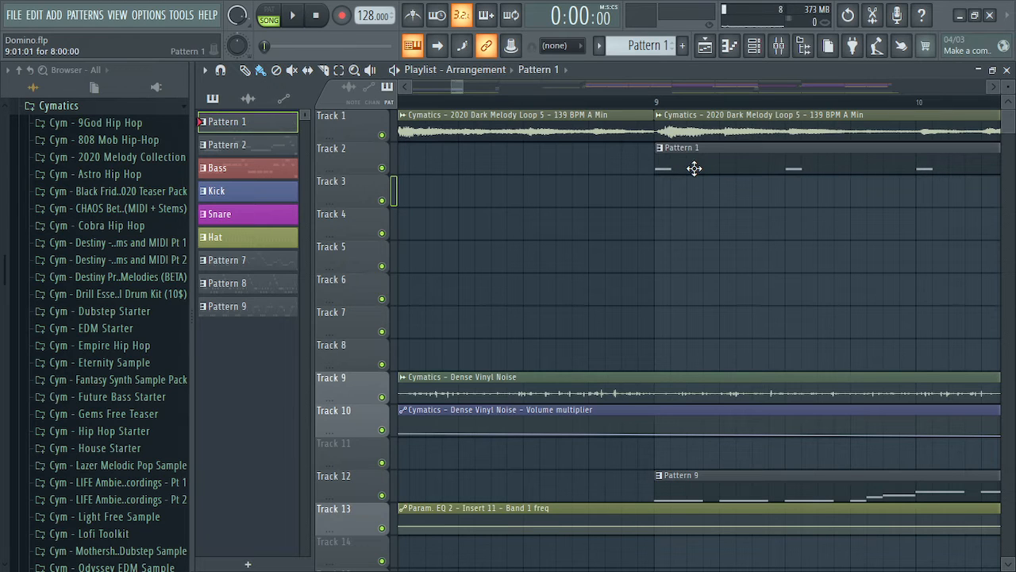
pyautogui.rightClick(690, 163)
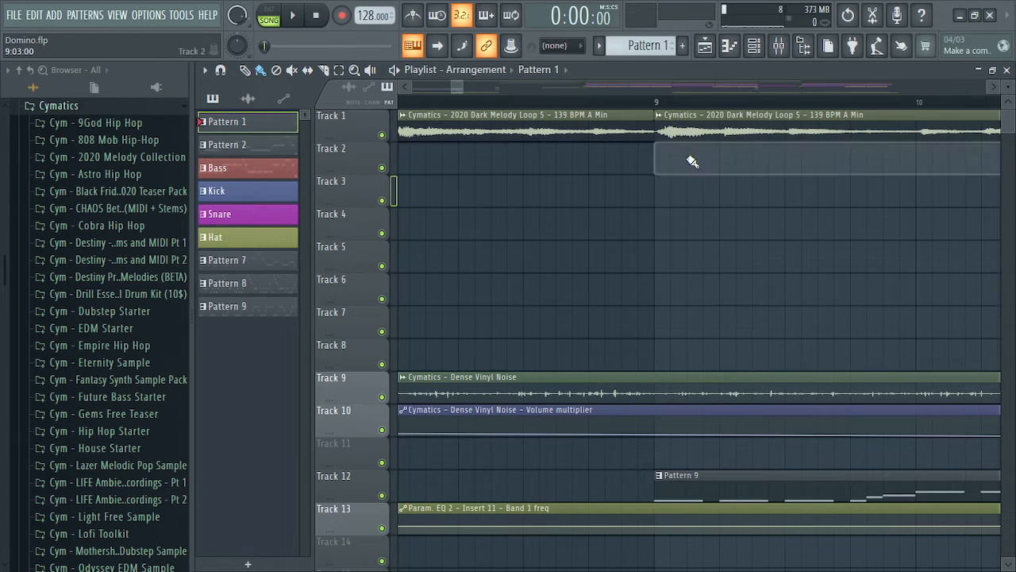
# Restore 1/4-beat snap, move Pattern 1 to bar 17 and place a new Pattern 1 clip on Track 2
pyautogui.click(577, 44)
pyautogui.click(566, 194)
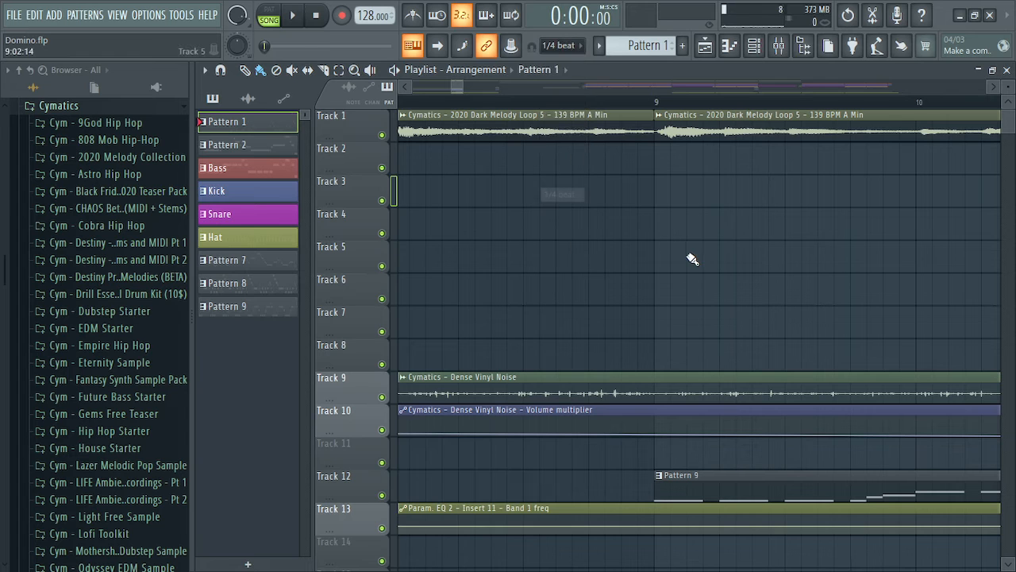
pyautogui.scroll(3, 691, 261)
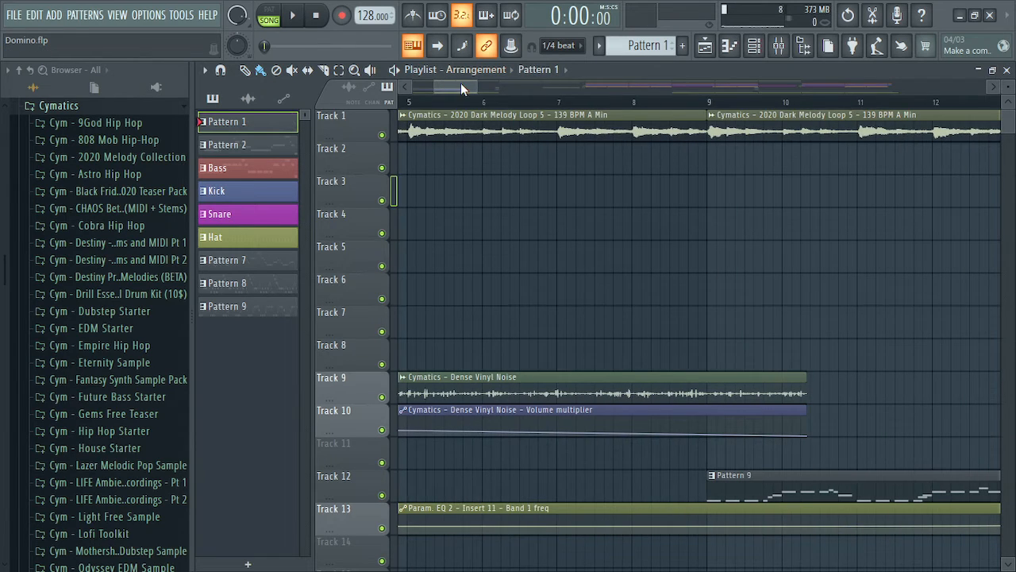
pyautogui.moveTo(461, 85); pyautogui.dragTo(494, 85)
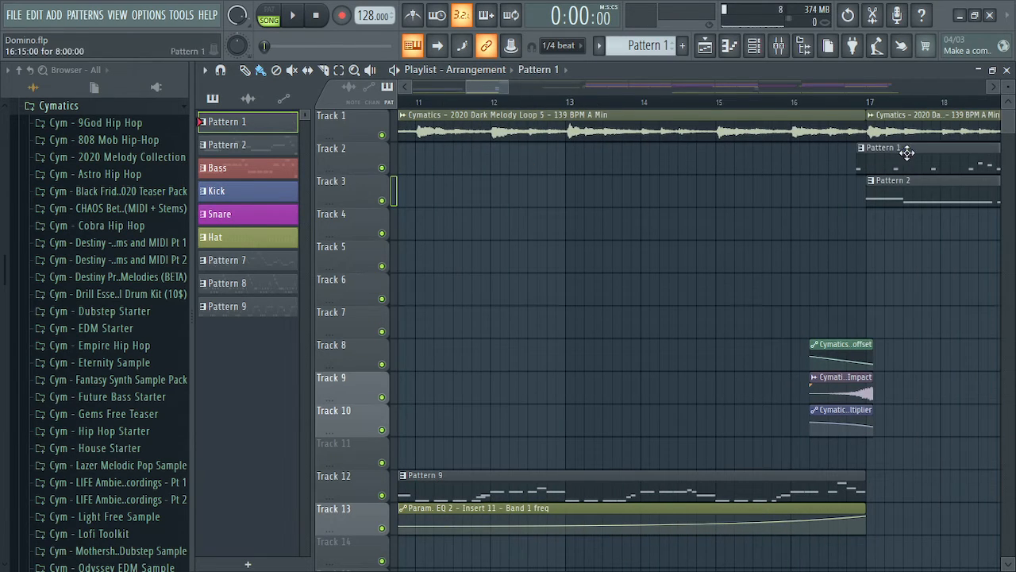
pyautogui.moveTo(901, 154); pyautogui.dragTo(910, 154)
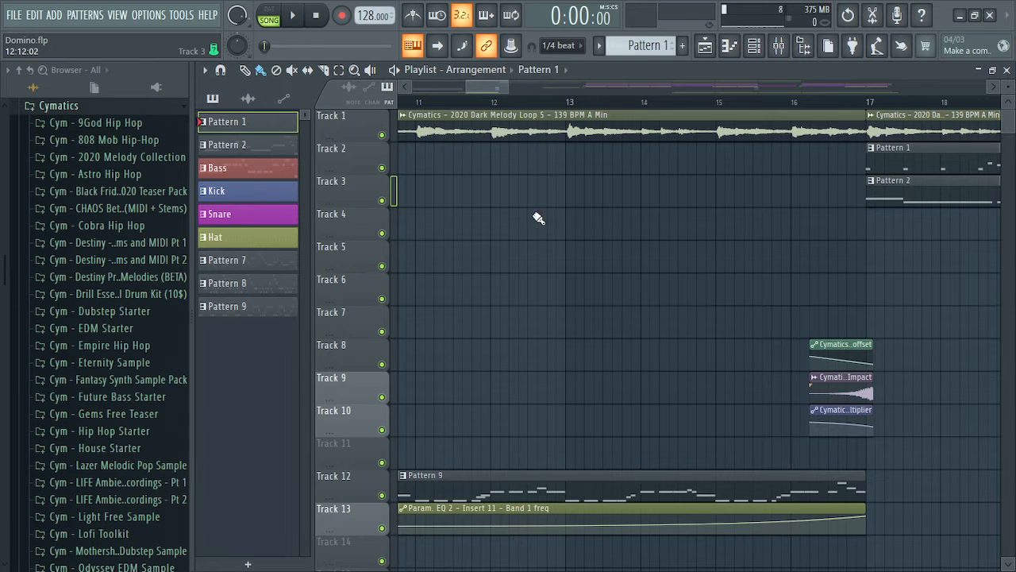
pyautogui.click(532, 220)
pyautogui.moveTo(608, 236); pyautogui.dragTo(555, 179)
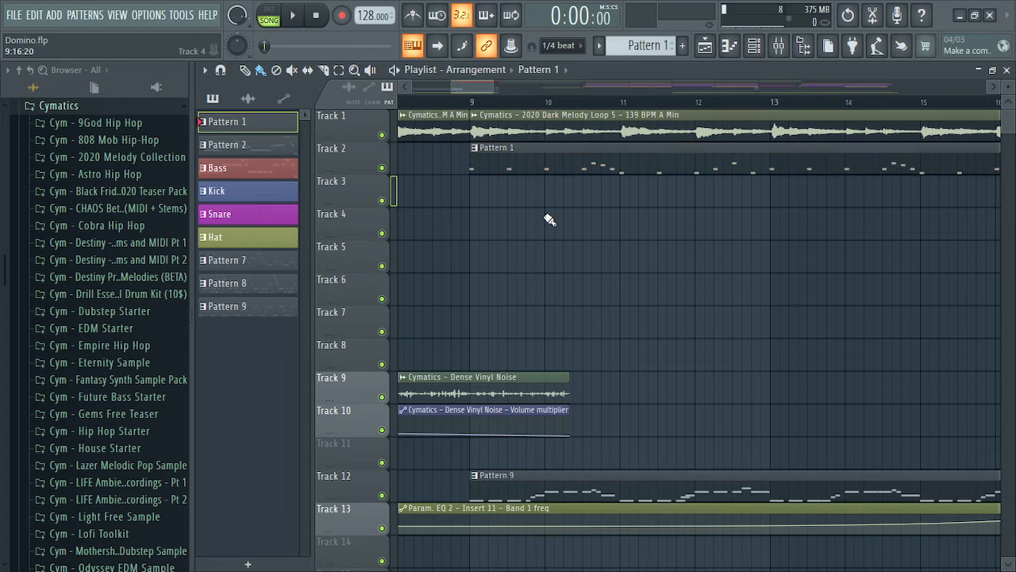
pyautogui.moveTo(469, 88); pyautogui.dragTo(403, 93)
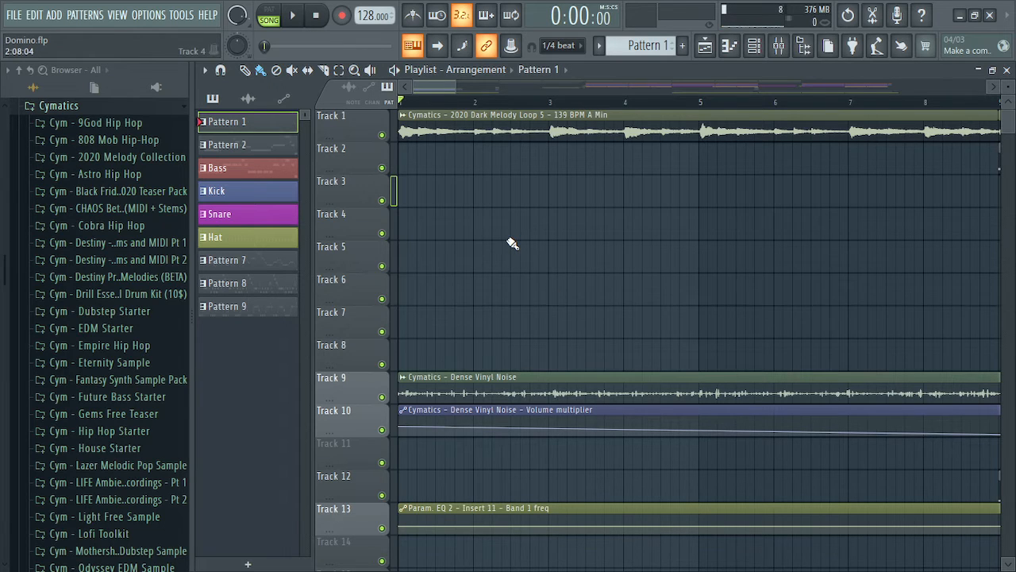
pyautogui.scroll(-3, 513, 243)
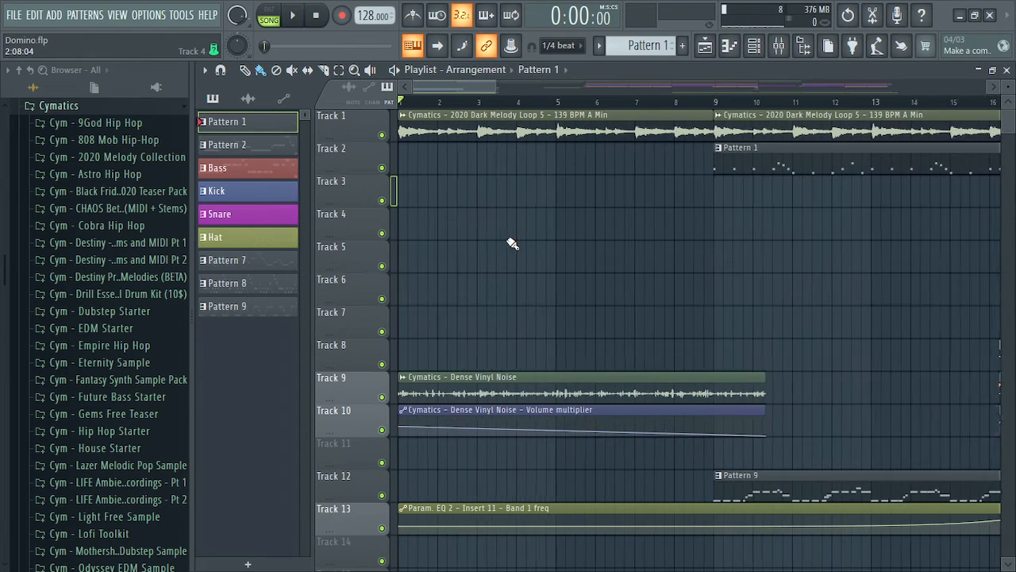
# Solo Track 1 and review the Dark Melody Loop 5 clip's settings window
pyautogui.rightClick(383, 142)
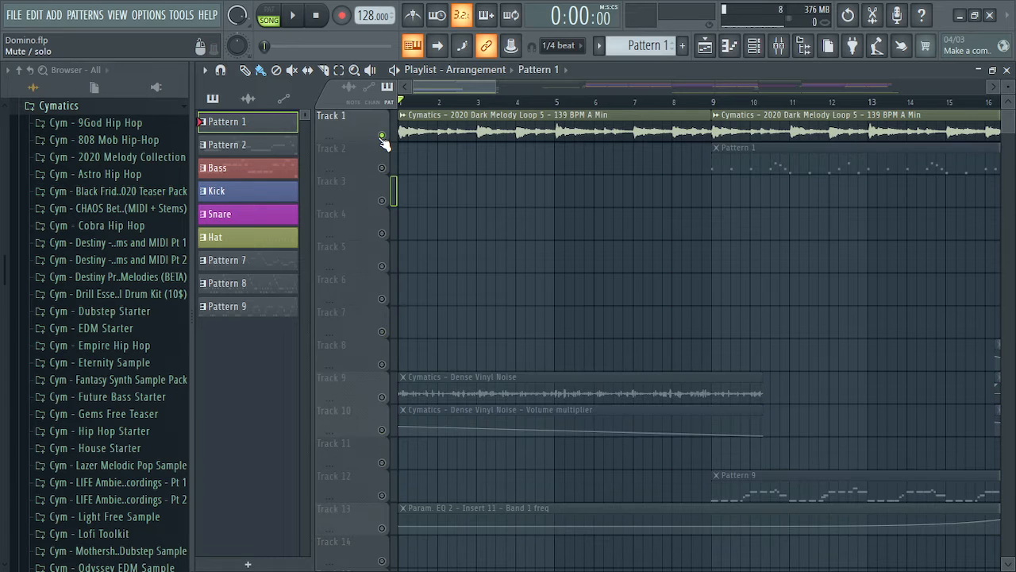
pyautogui.click(435, 88)
pyautogui.moveTo(436, 88); pyautogui.dragTo(430, 89)
pyautogui.click(478, 132)
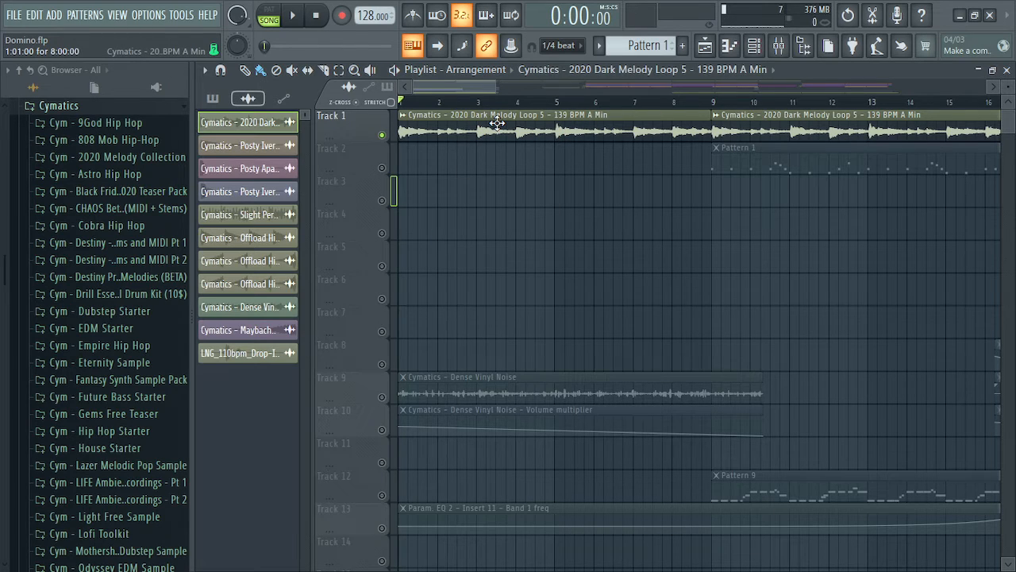
pyautogui.doubleClick(497, 124)
pyautogui.moveTo(516, 235); pyautogui.dragTo(532, 112)
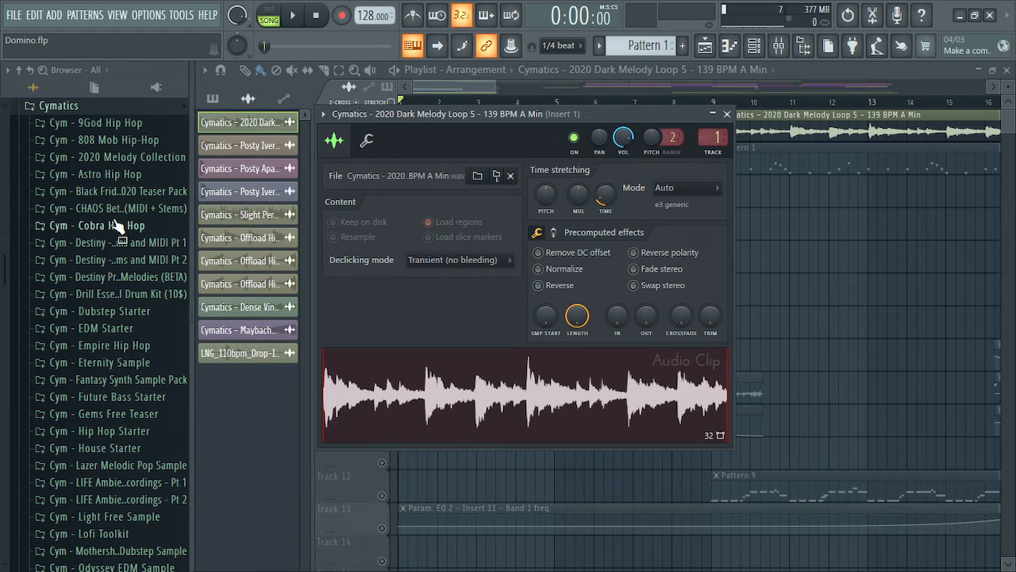
pyautogui.click(727, 115)
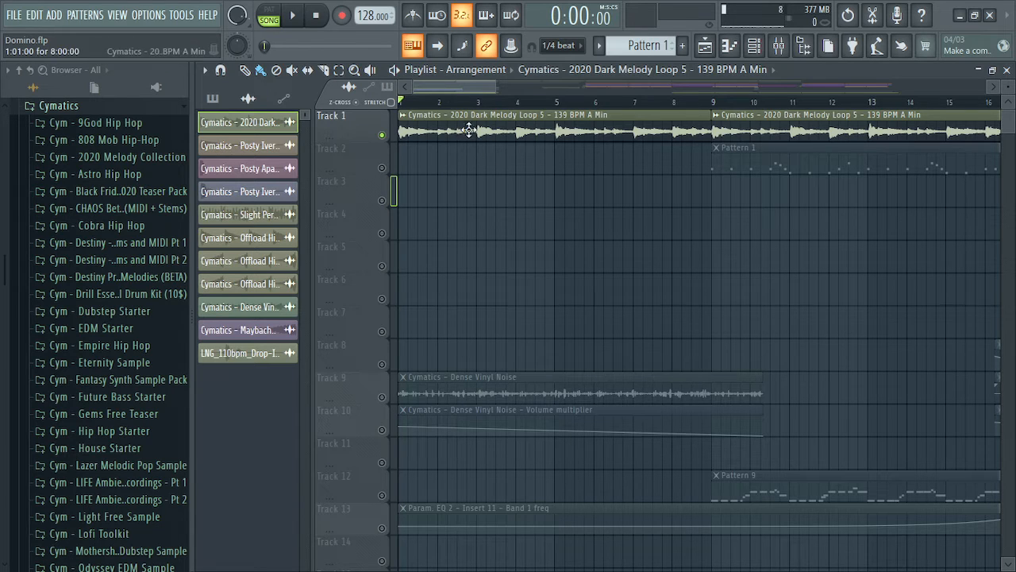
# Release the solo, recheck the melody loop clip settings twice, and mute Track 1
pyautogui.rightClick(383, 168)
pyautogui.rightClick(383, 168)
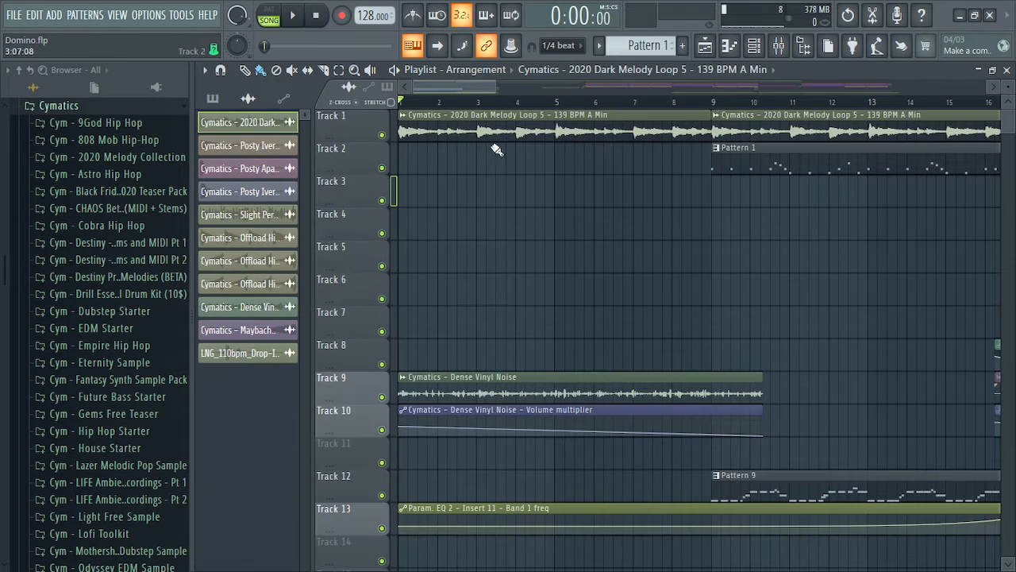
pyautogui.doubleClick(517, 133)
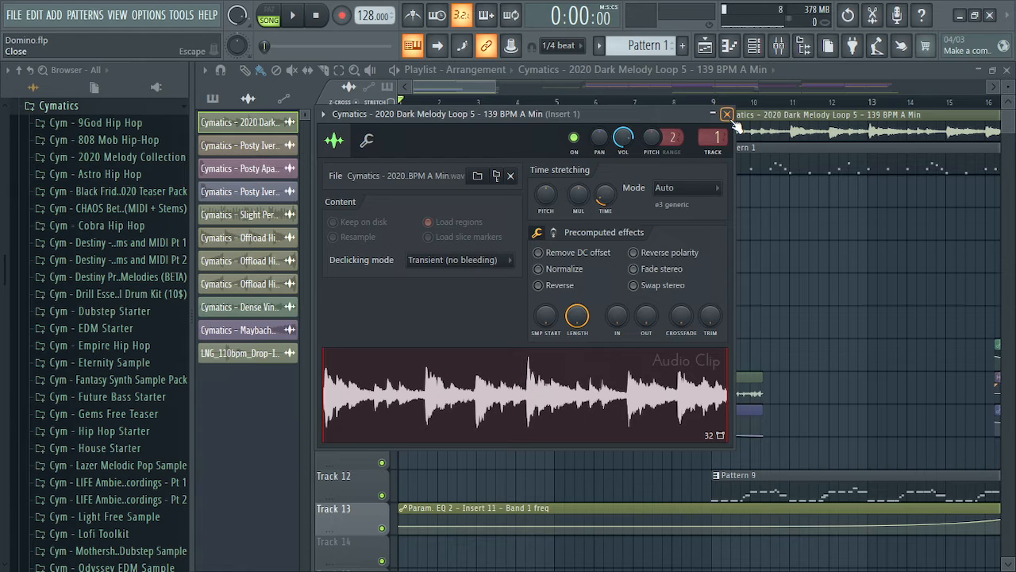
pyautogui.click(727, 115)
pyautogui.doubleClick(465, 138)
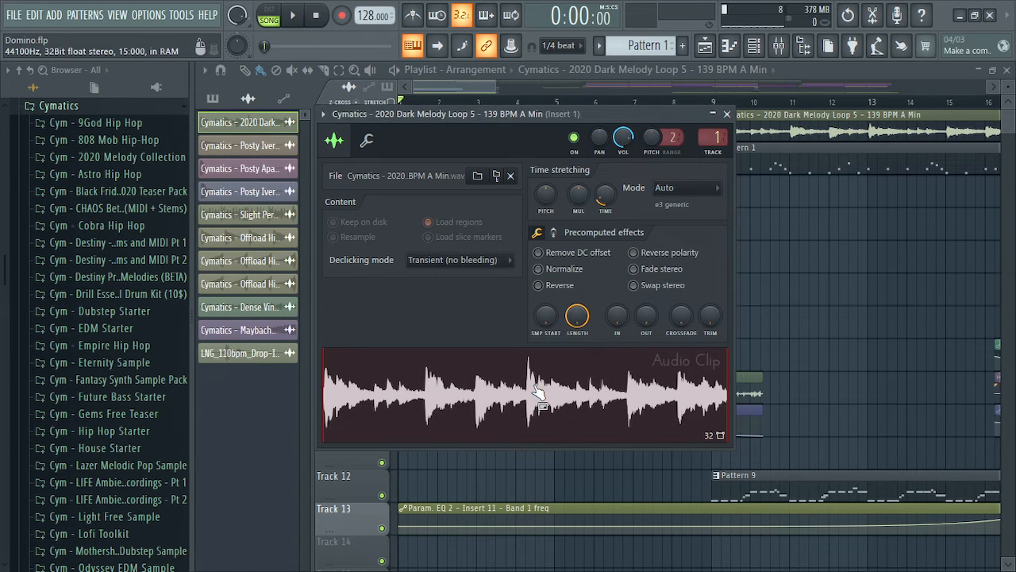
pyautogui.click(727, 113)
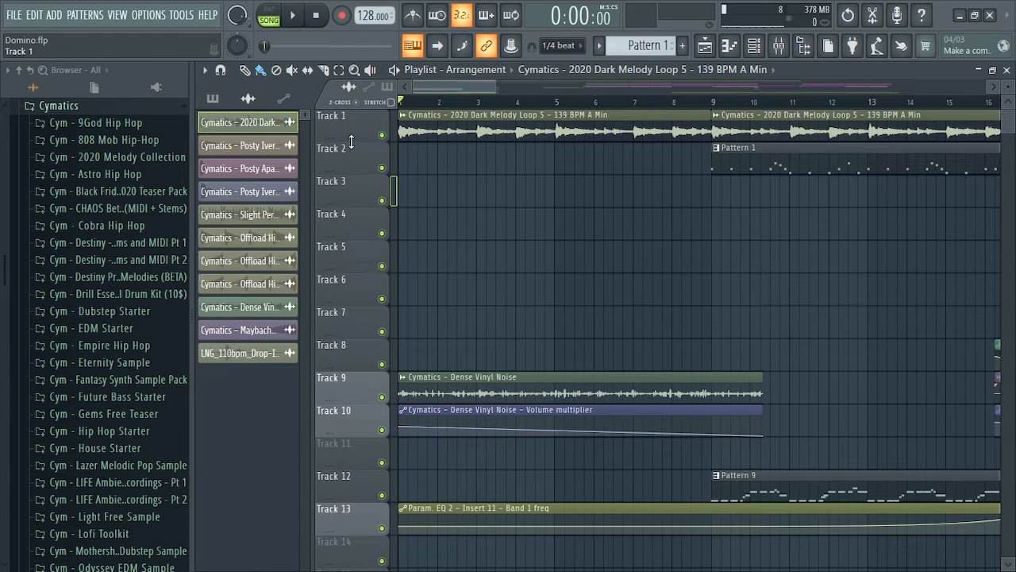
pyautogui.click(381, 135)
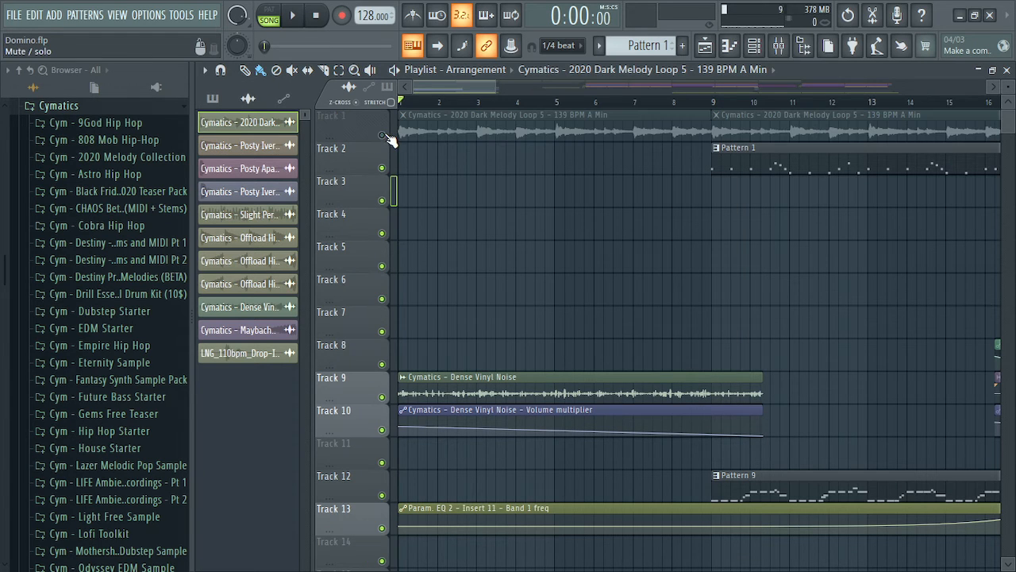
# Toggle PAT/SONG mode, solo and play Track 1's melody, then enable Track 2's Pattern 1 alongside it
pyautogui.click(269, 16)
pyautogui.click(267, 23)
pyautogui.click(383, 136)
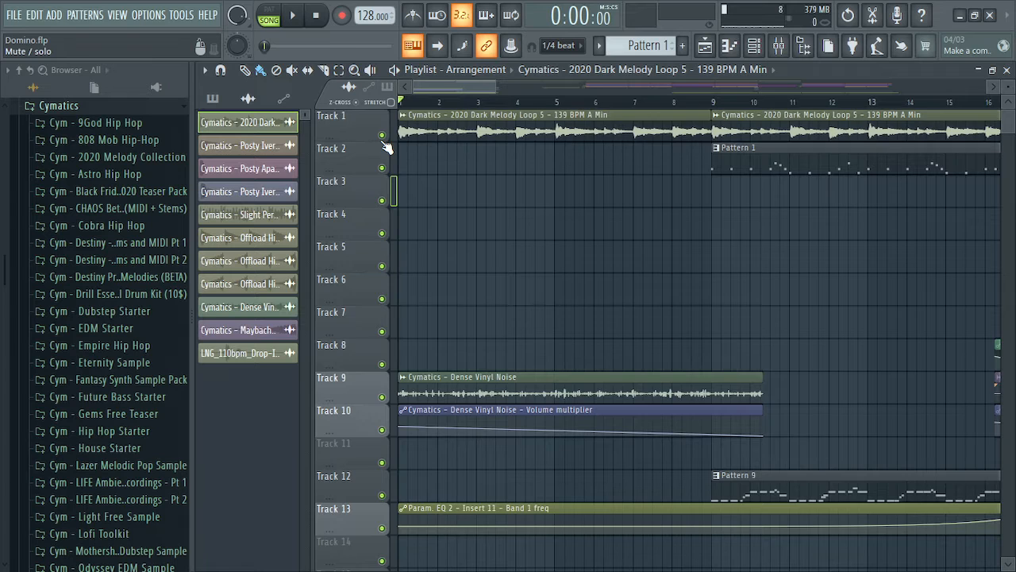
pyautogui.rightClick(383, 136)
pyautogui.press('space')
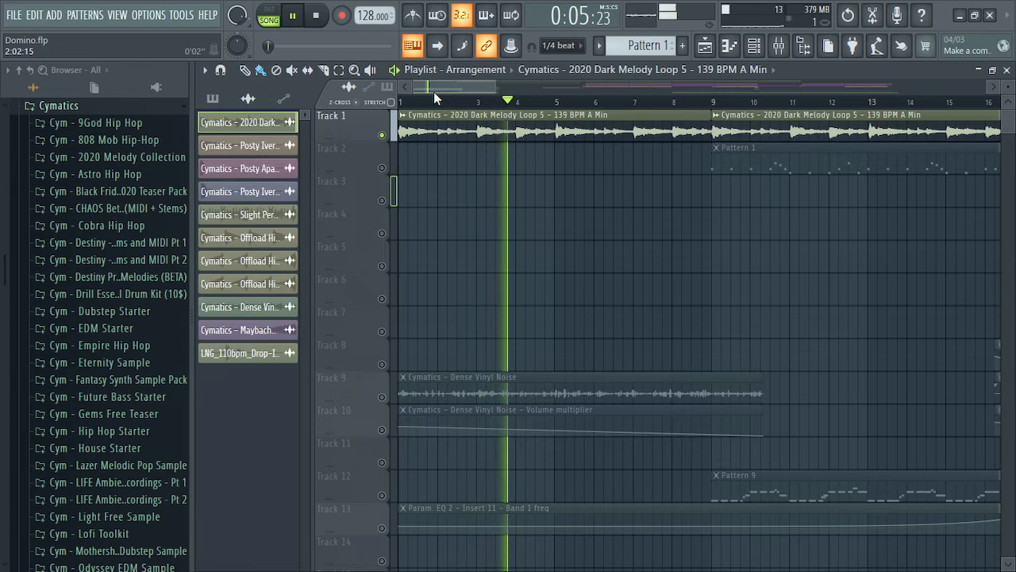
pyautogui.press('space')
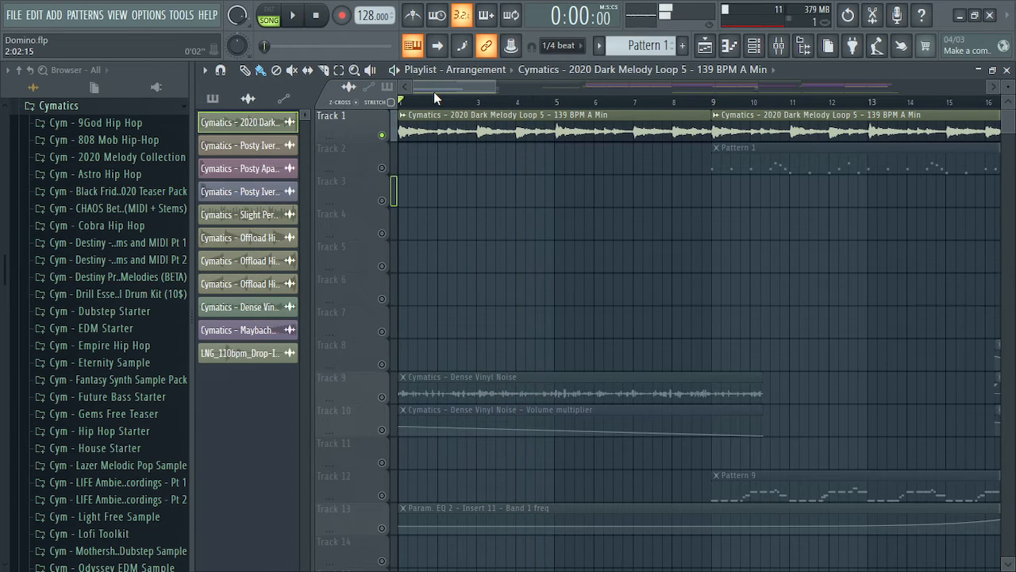
pyautogui.keyDown('ctrl'); pyautogui.click(383, 168); pyautogui.keyUp('ctrl')
pyautogui.click(382, 134)
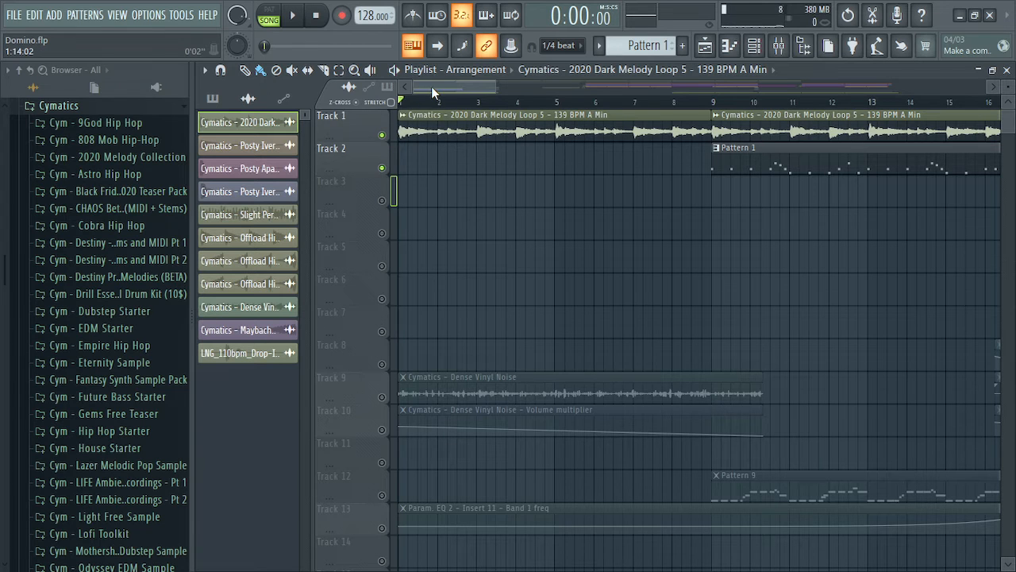
pyautogui.moveTo(433, 88); pyautogui.dragTo(468, 88)
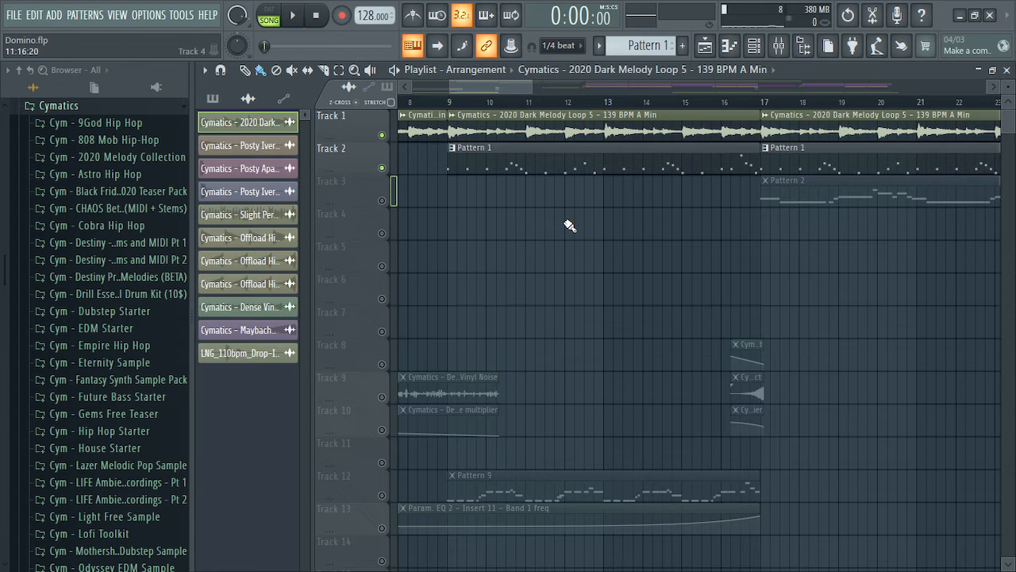
# Open Pattern 1 in the Piano roll, play its notes, and close it
pyautogui.doubleClick(503, 165)
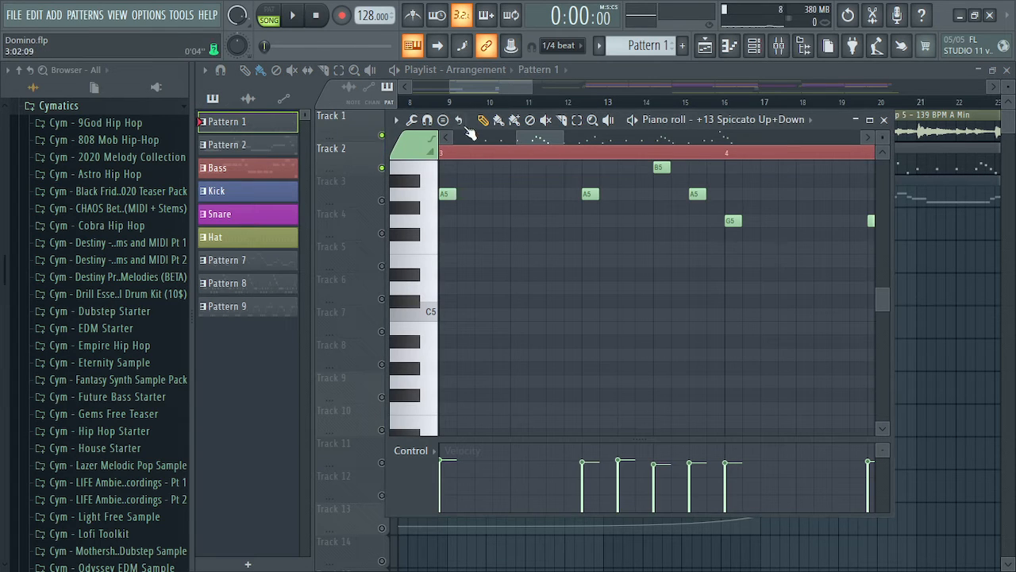
pyautogui.click(292, 16)
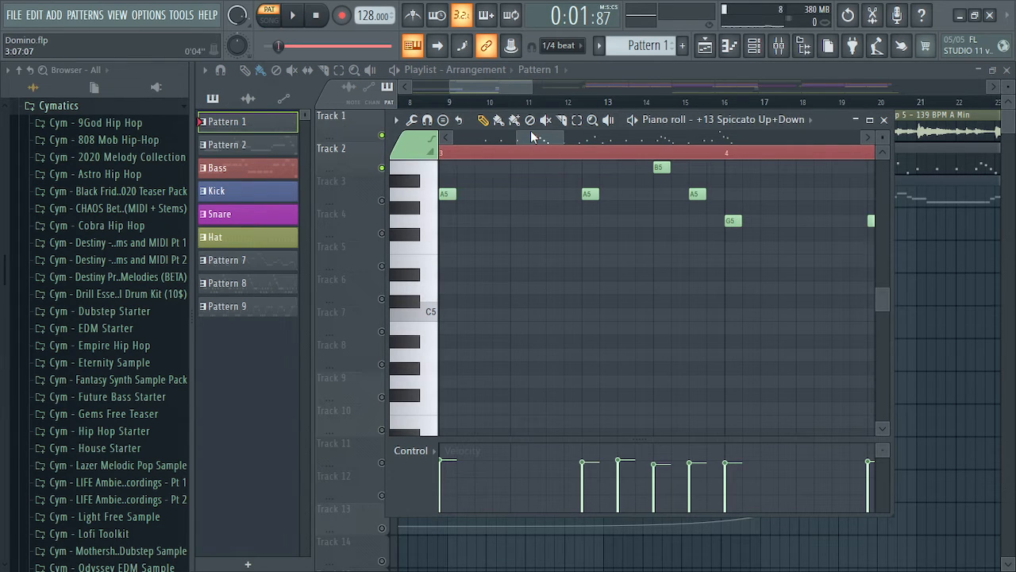
pyautogui.moveTo(531, 135); pyautogui.dragTo(392, 140)
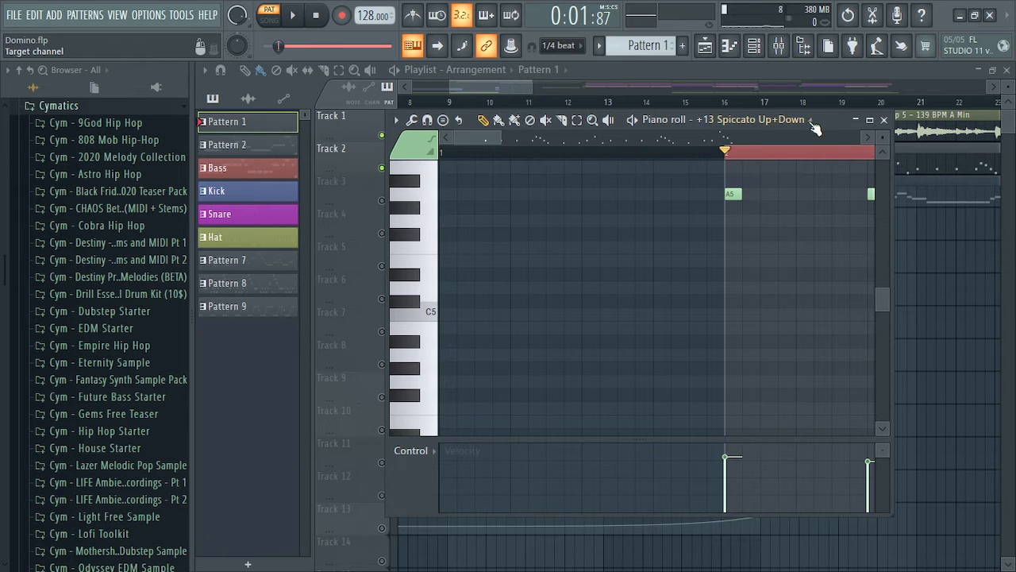
pyautogui.click(883, 121)
pyautogui.moveTo(494, 87); pyautogui.dragTo(408, 87)
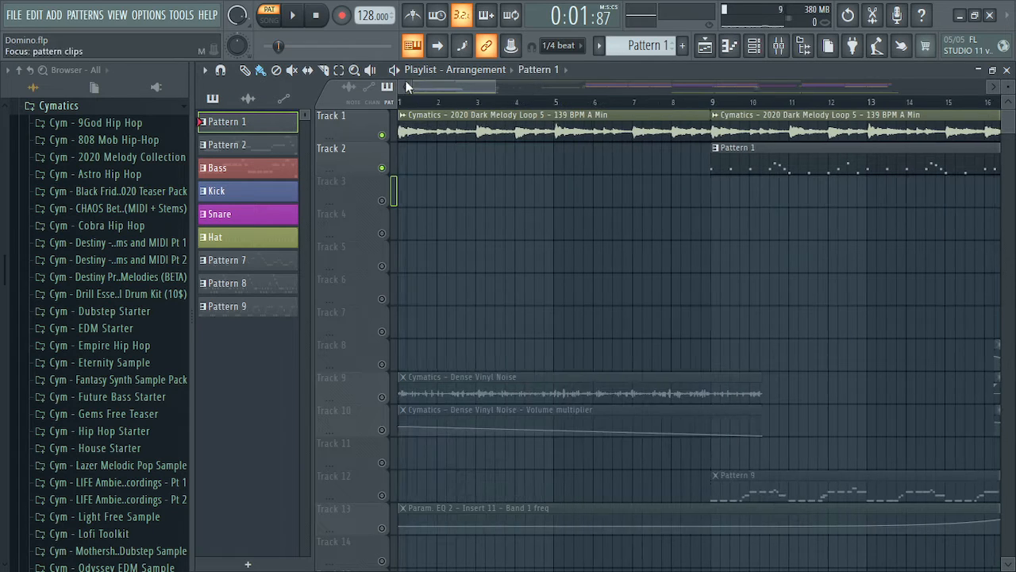
pyautogui.doubleClick(767, 159)
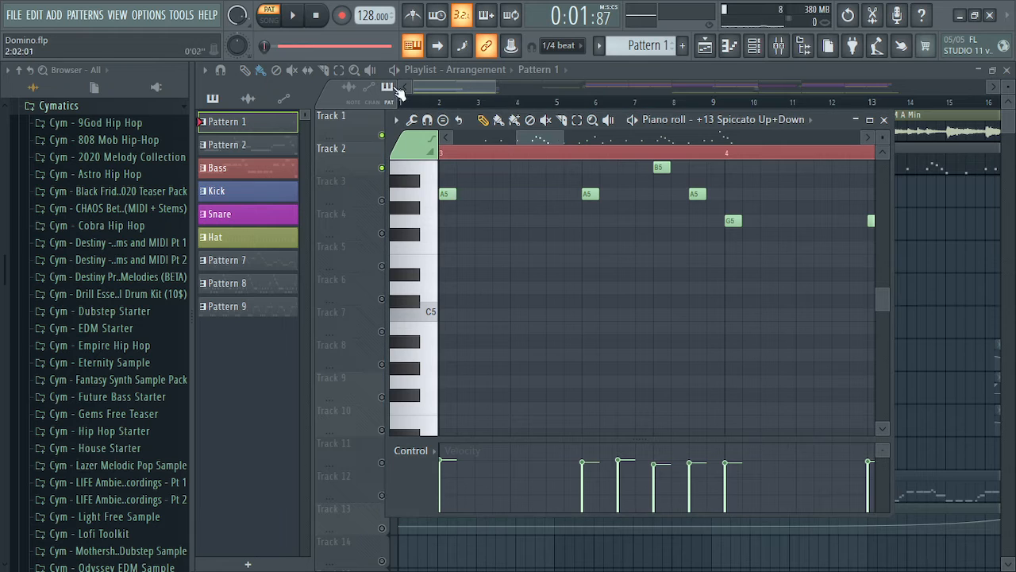
pyautogui.press('space')
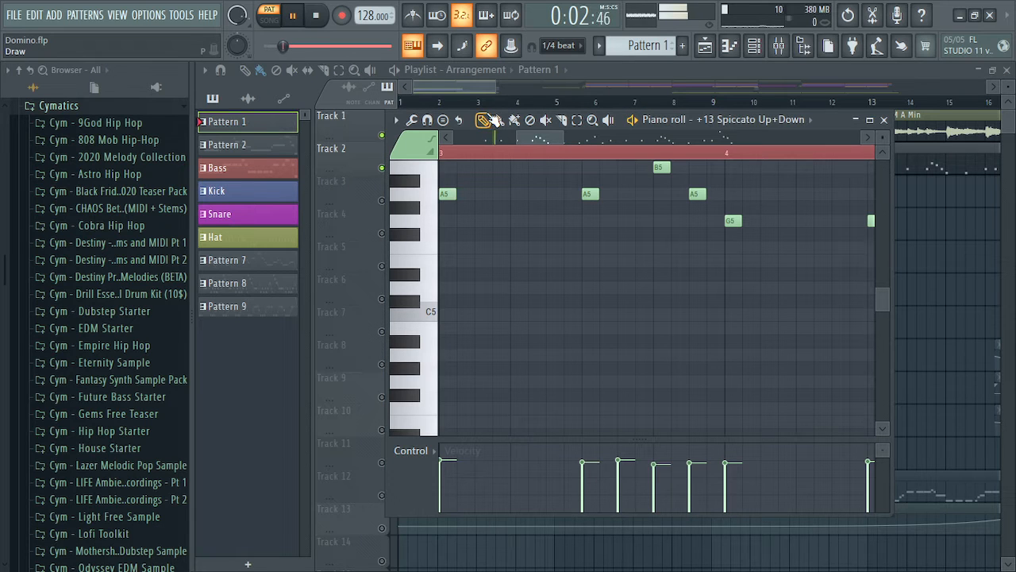
pyautogui.press('space')
pyautogui.click(883, 120)
# Inspect Insert 3's effect chain in the Mixer, then bring up the Channel rack and stop playback
pyautogui.click(779, 45)
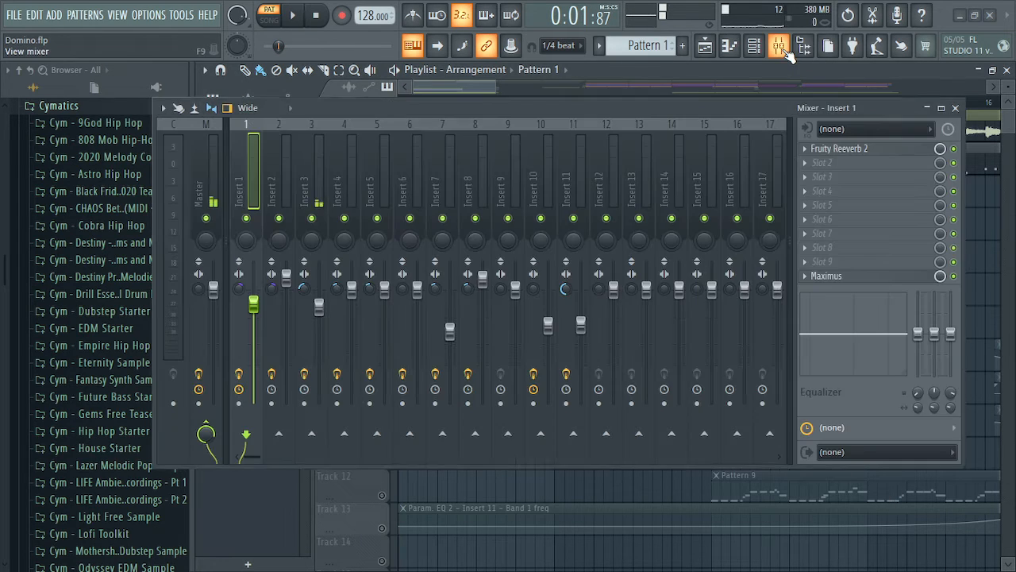
pyautogui.click(315, 181)
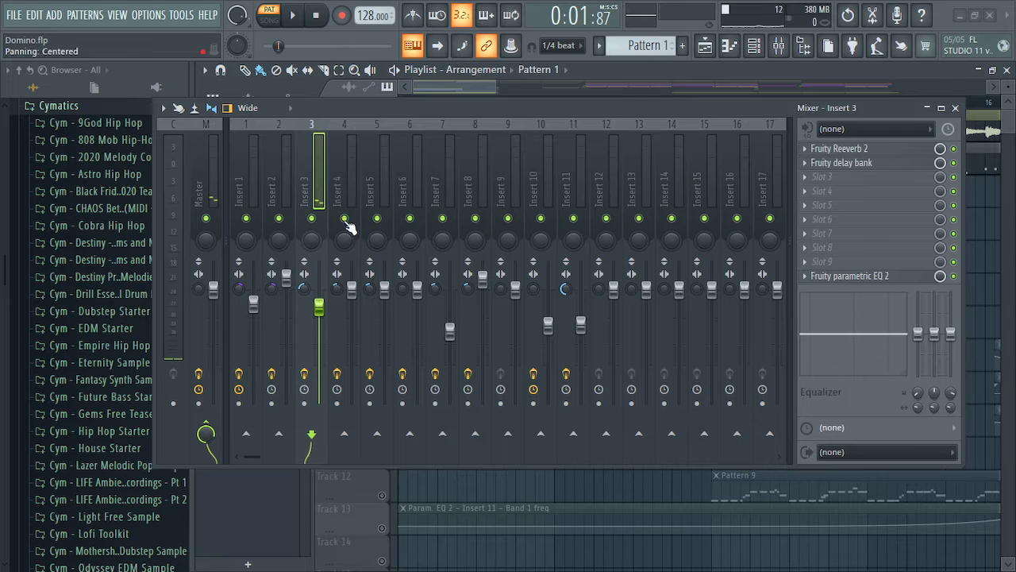
pyautogui.click(779, 45)
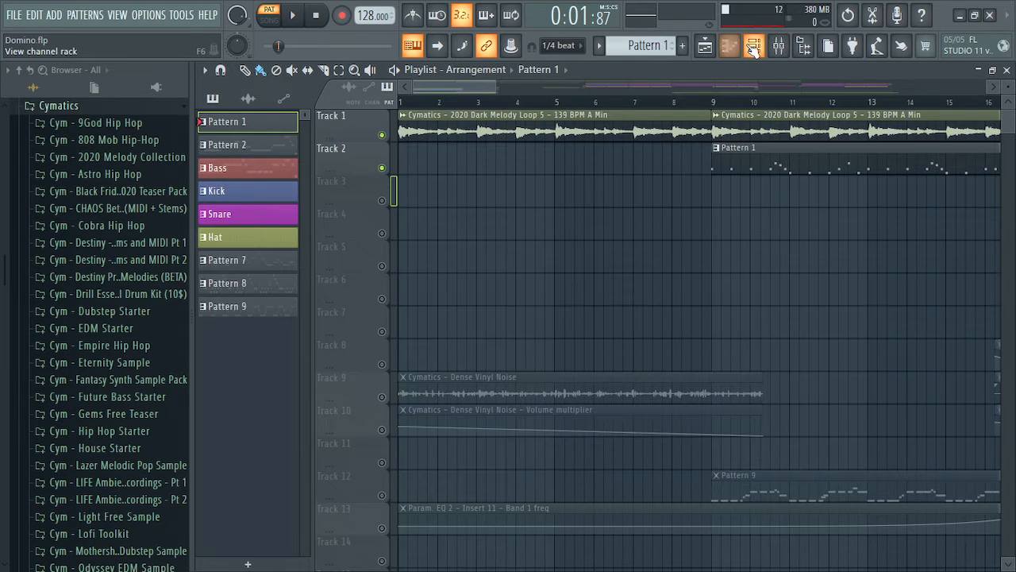
pyautogui.click(754, 45)
pyautogui.press('space')
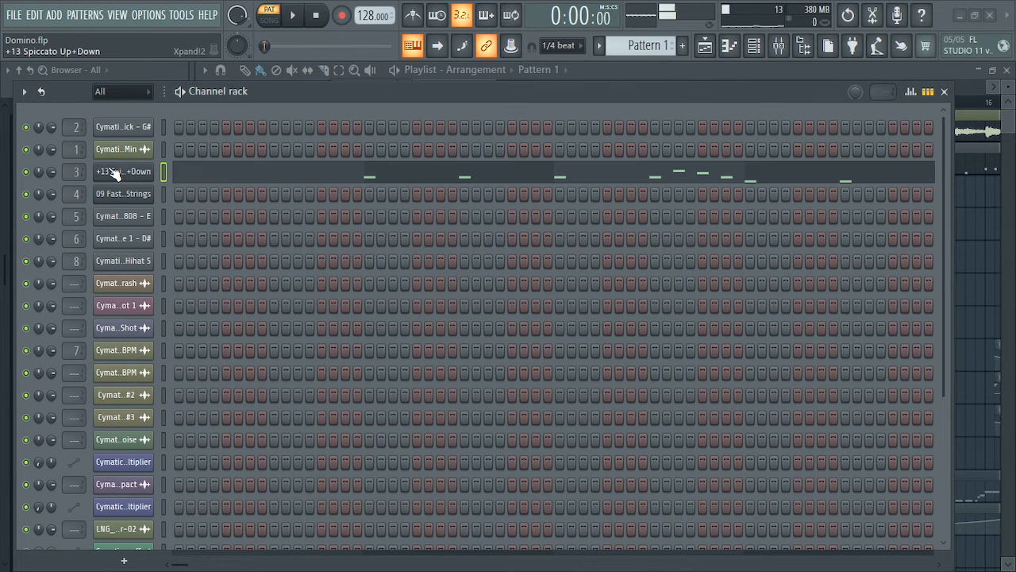
# Close the channel rack, move the Xpand!2 window, and browse its presets without changing them
pyautogui.click(944, 91)
pyautogui.moveTo(573, 88); pyautogui.dragTo(539, 61)
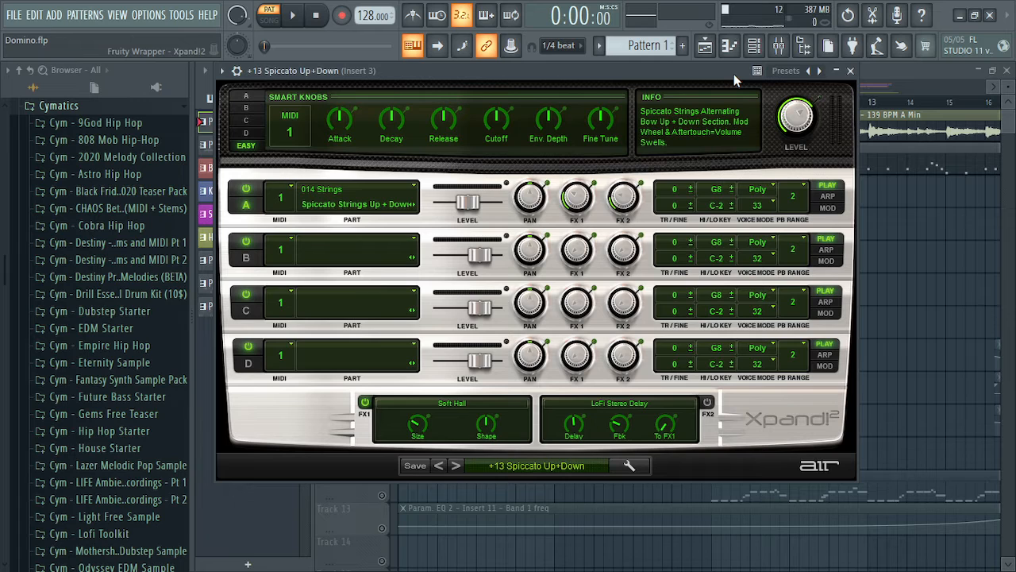
pyautogui.click(525, 470)
pyautogui.moveTo(518, 427)
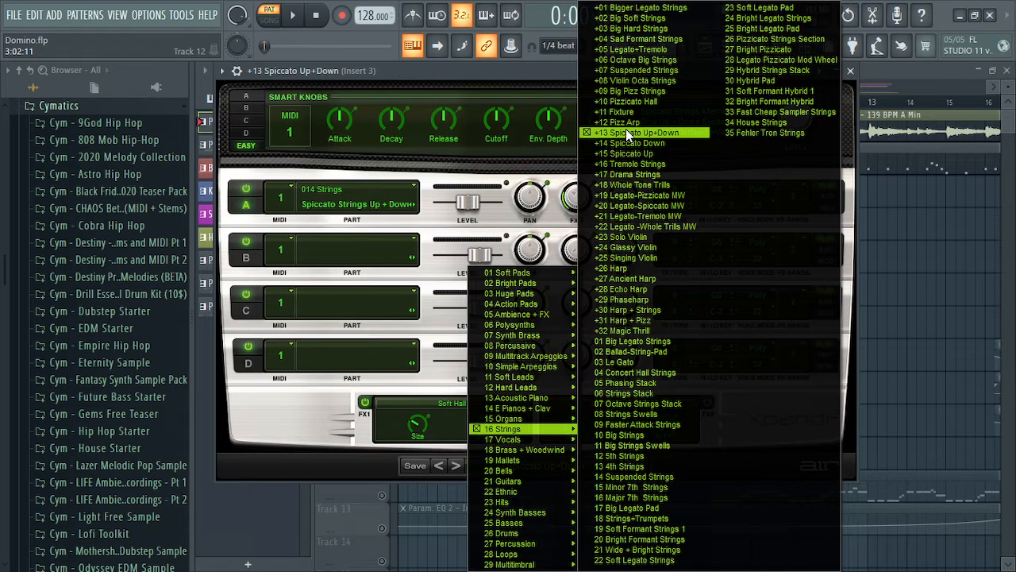
pyautogui.click(474, 85)
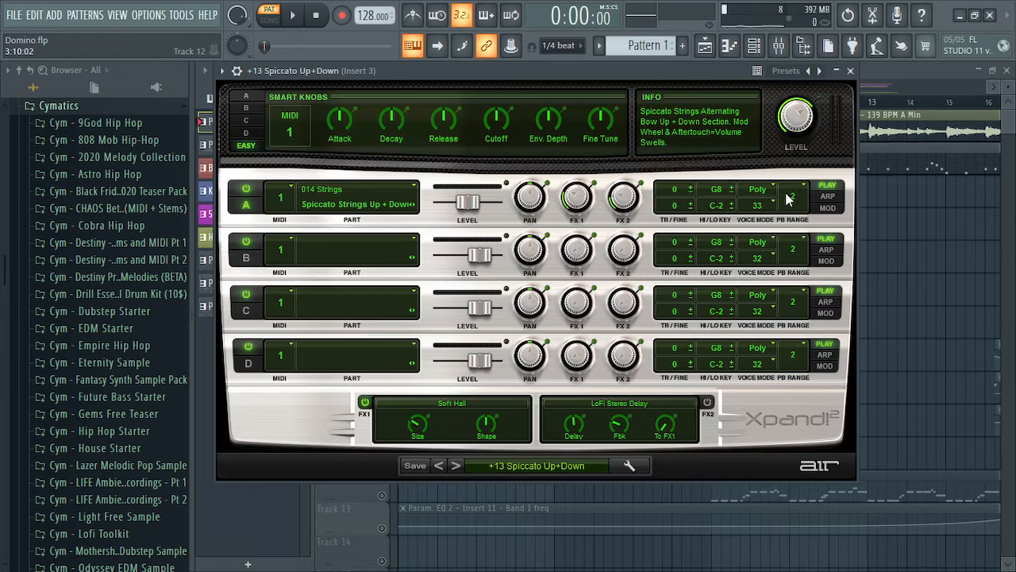
pyautogui.click(535, 465)
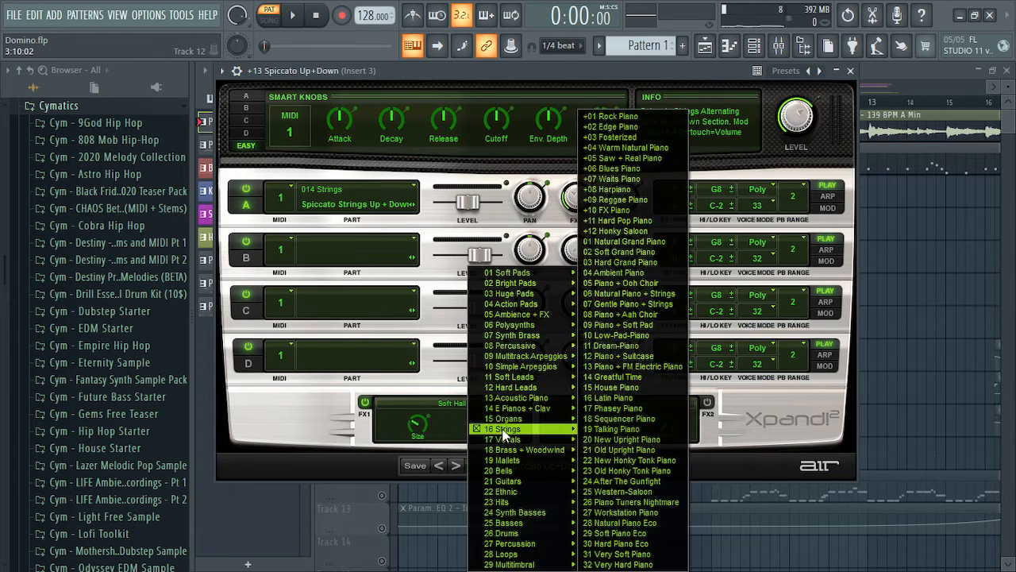
pyautogui.click(449, 96)
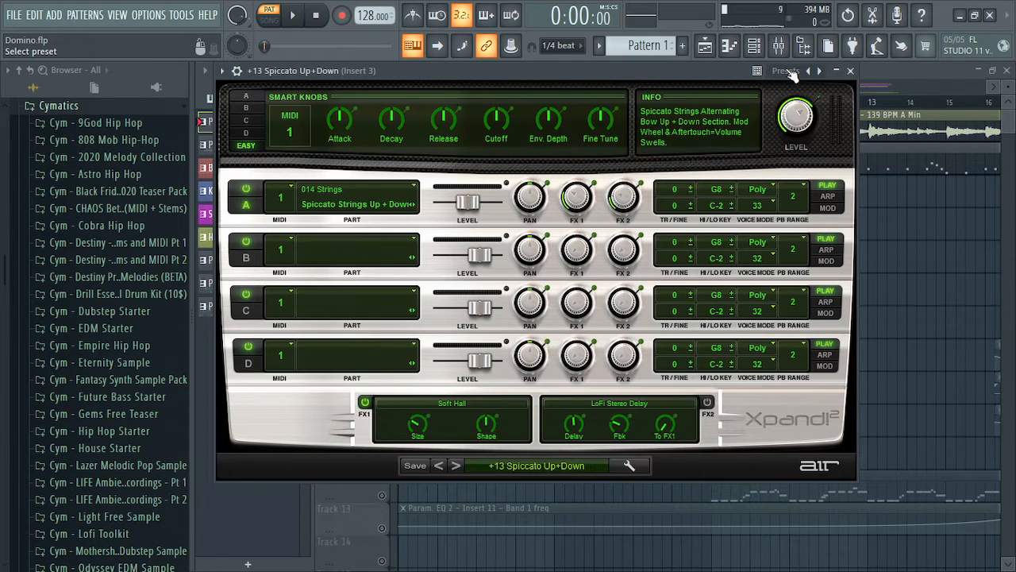
# Keep part A on 16 Strings > +13 Spiccato Up+Down and close Xpand!2
pyautogui.click(500, 466)
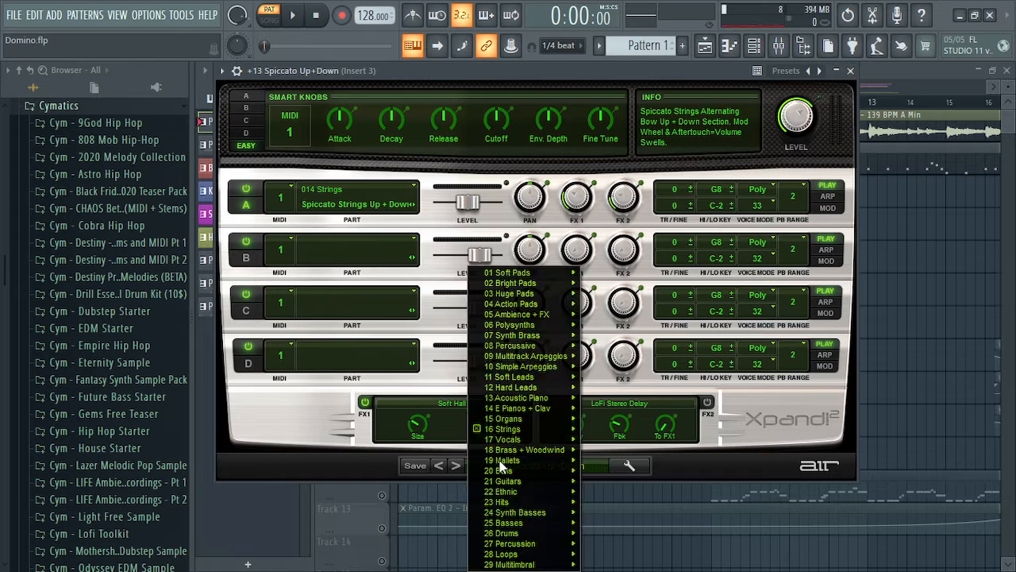
pyautogui.moveTo(529, 428)
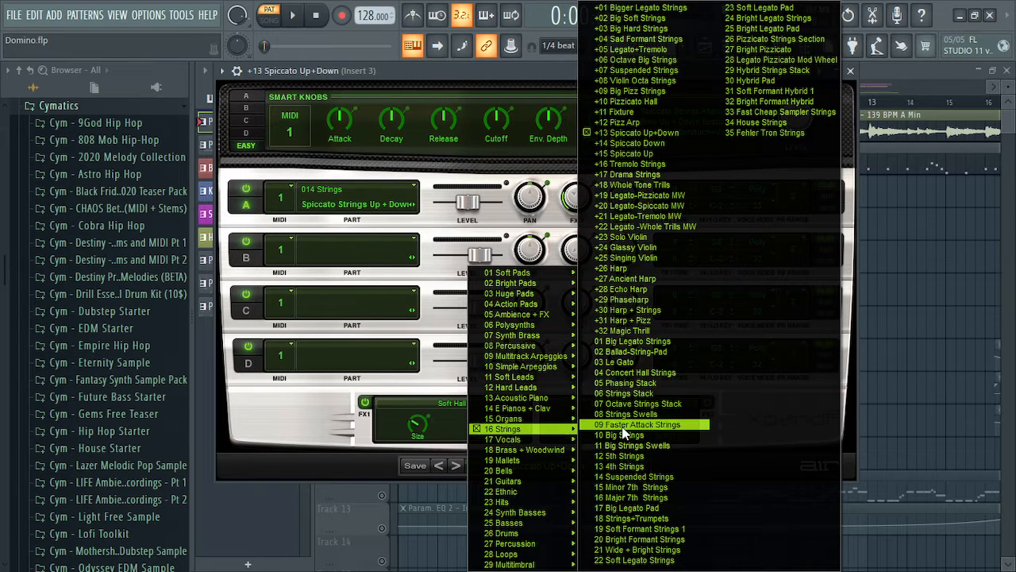
pyautogui.click(650, 133)
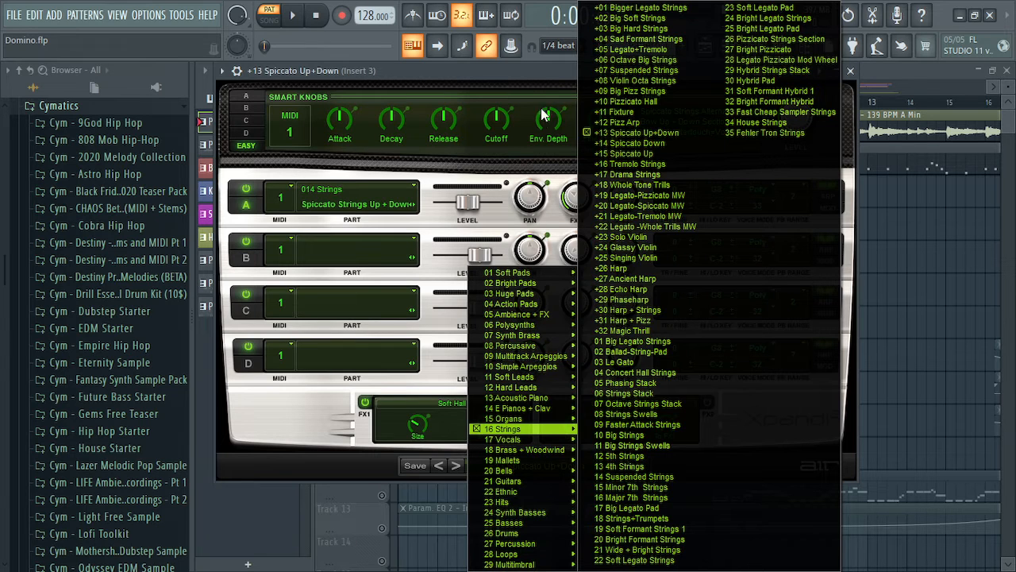
pyautogui.click(851, 71)
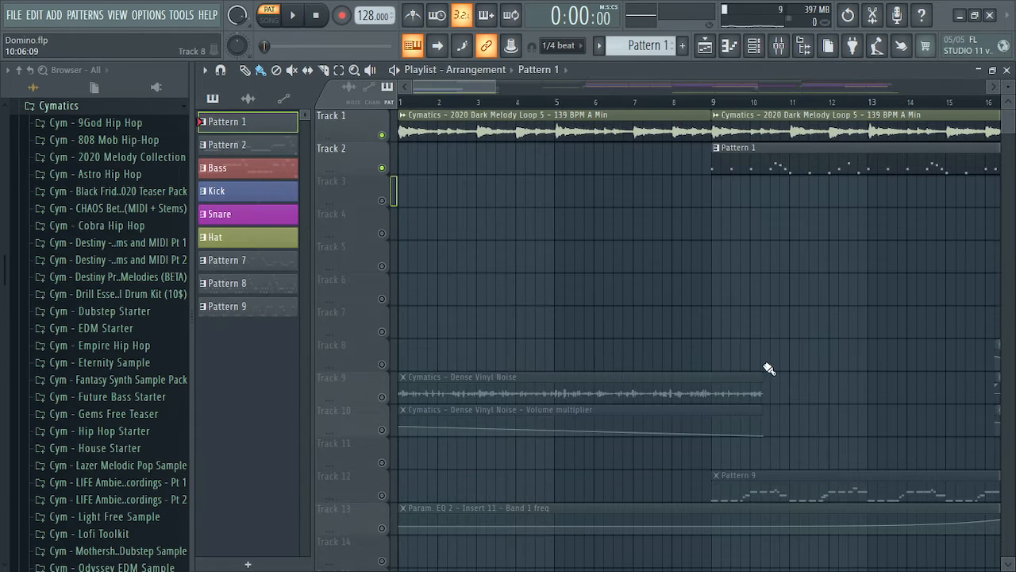
# Play the arrangement from bar 9, then stop and return to the start
pyautogui.click(711, 102)
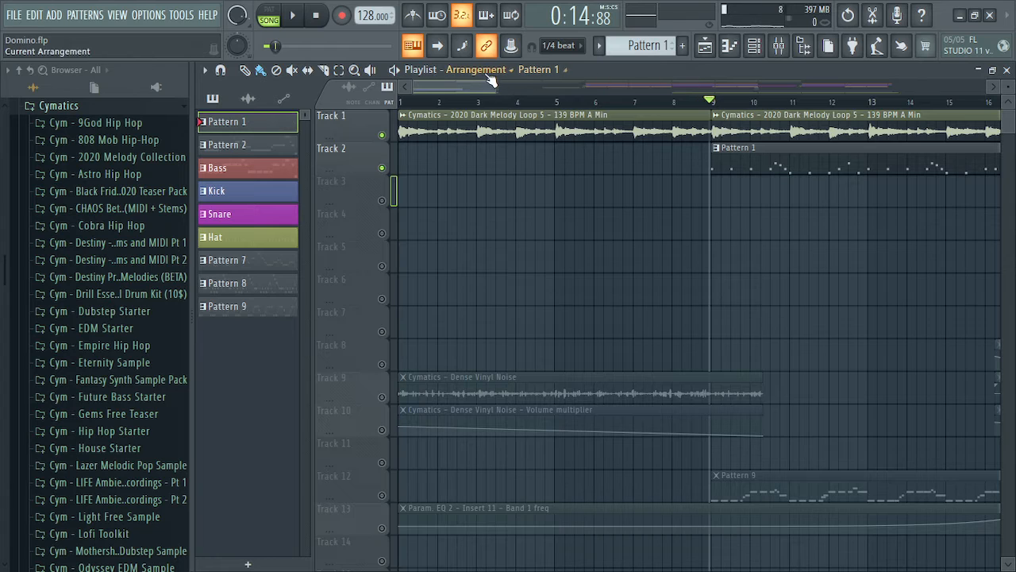
pyautogui.hscroll(5, 488, 87)
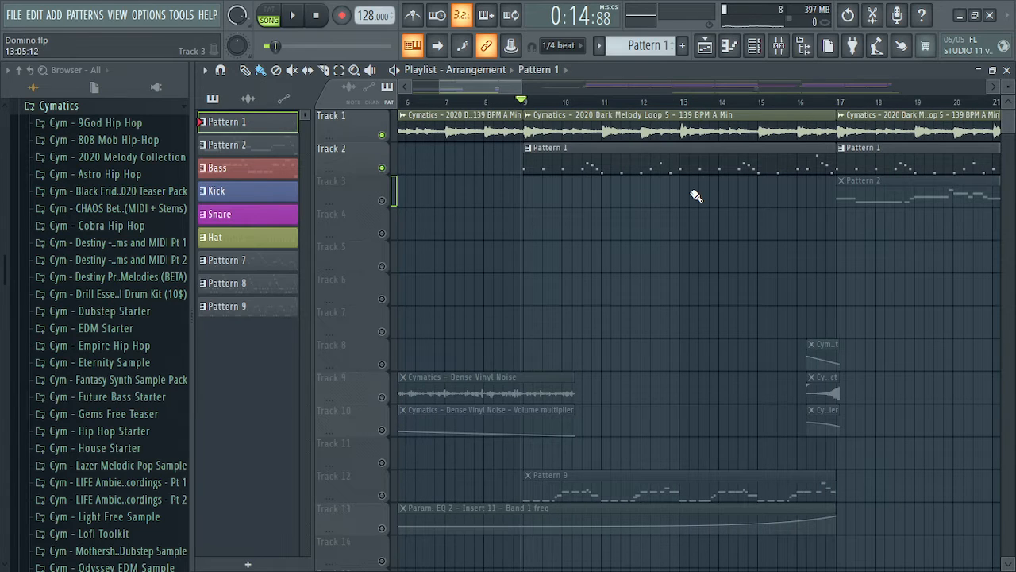
pyautogui.press('space')
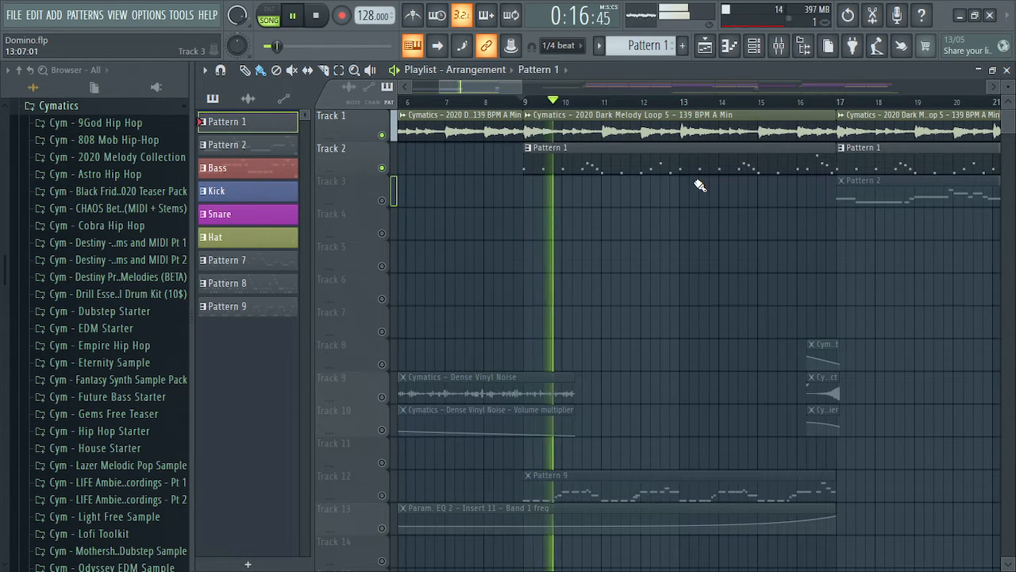
pyautogui.moveTo(496, 84); pyautogui.dragTo(508, 85)
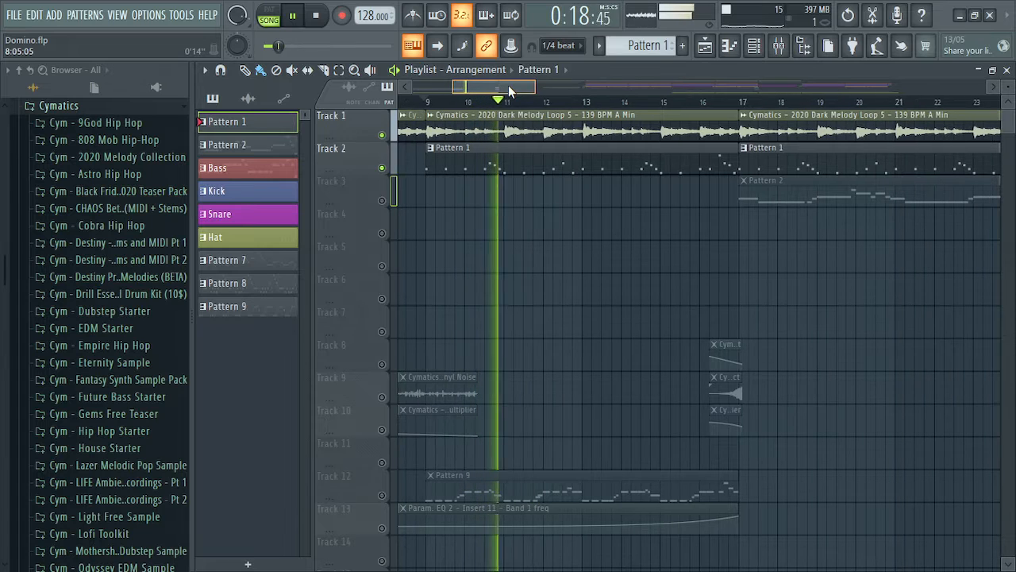
pyautogui.press('space')
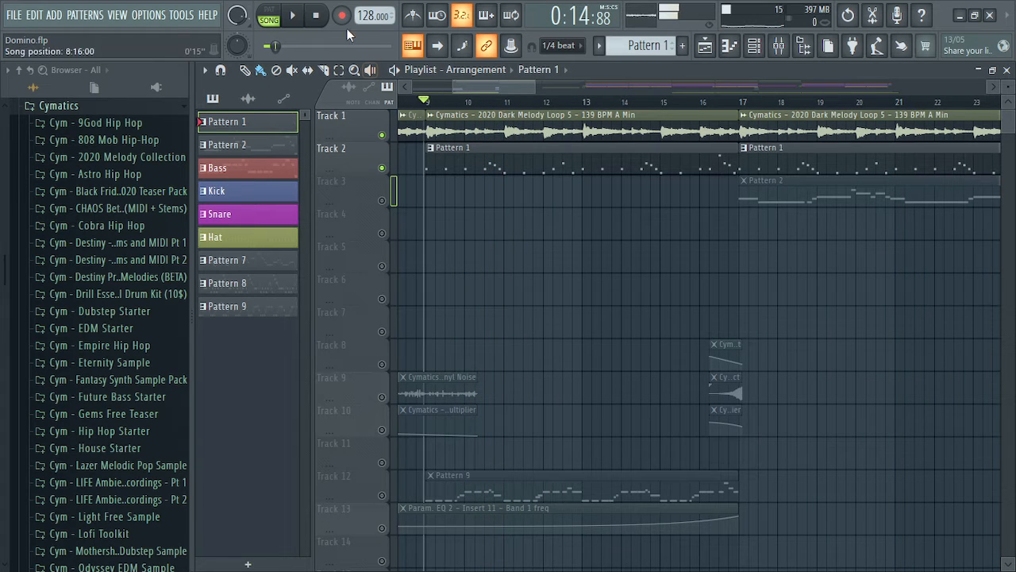
pyautogui.click(316, 16)
# Unmute Track 3 with its Pattern 2 clips and set the song position to bar 17
pyautogui.moveTo(525, 89); pyautogui.dragTo(546, 89)
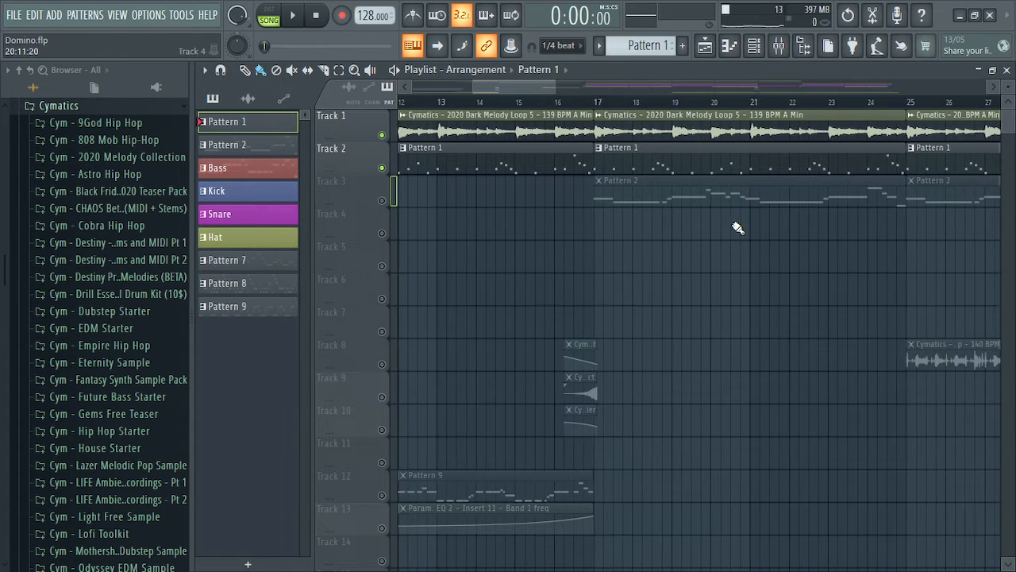
pyautogui.click(382, 201)
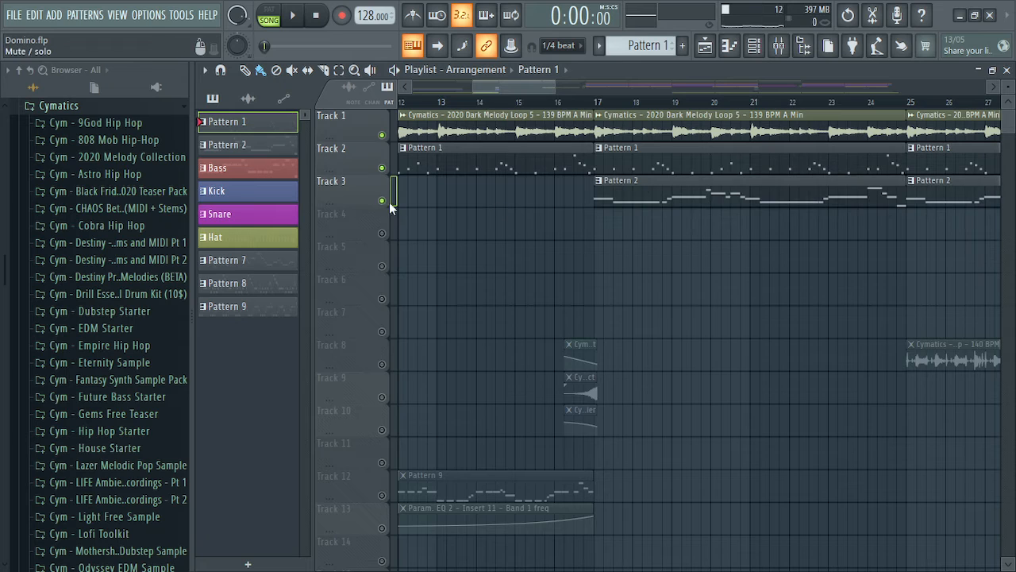
pyautogui.click(584, 104)
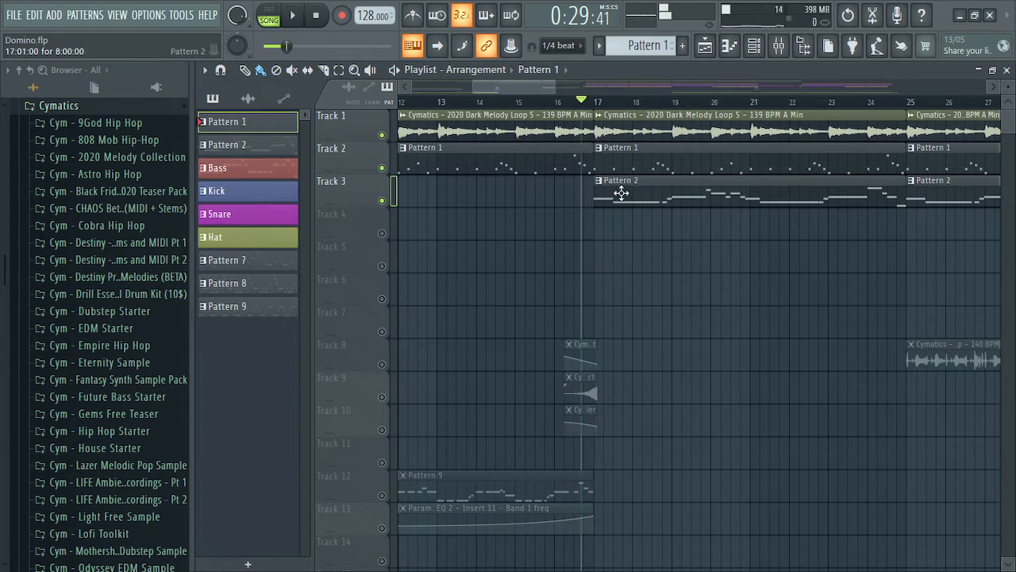
# Check the Pattern 2 notes, play from bar 17, then stop back at 0:00:00
pyautogui.doubleClick(726, 193)
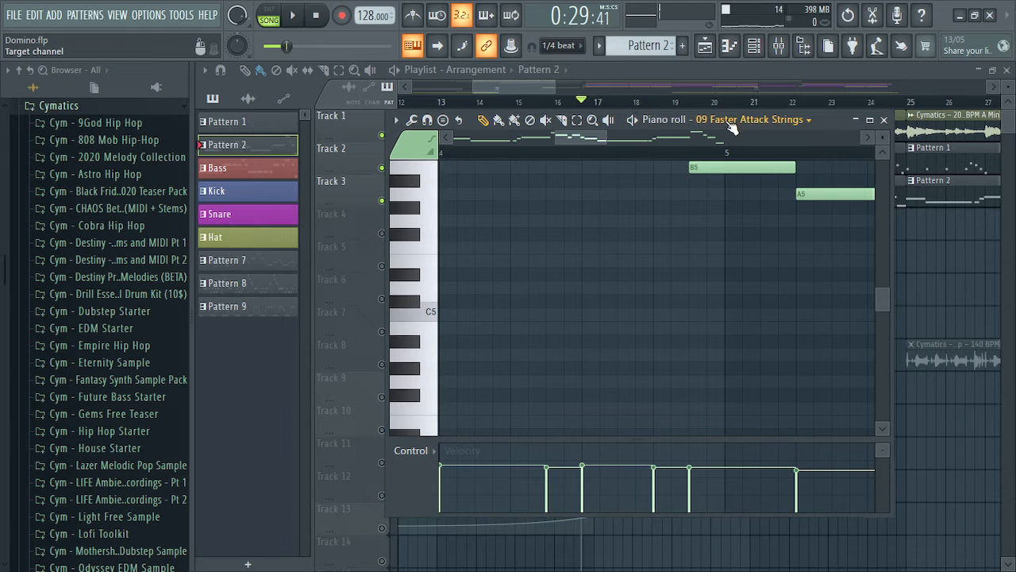
pyautogui.click(884, 120)
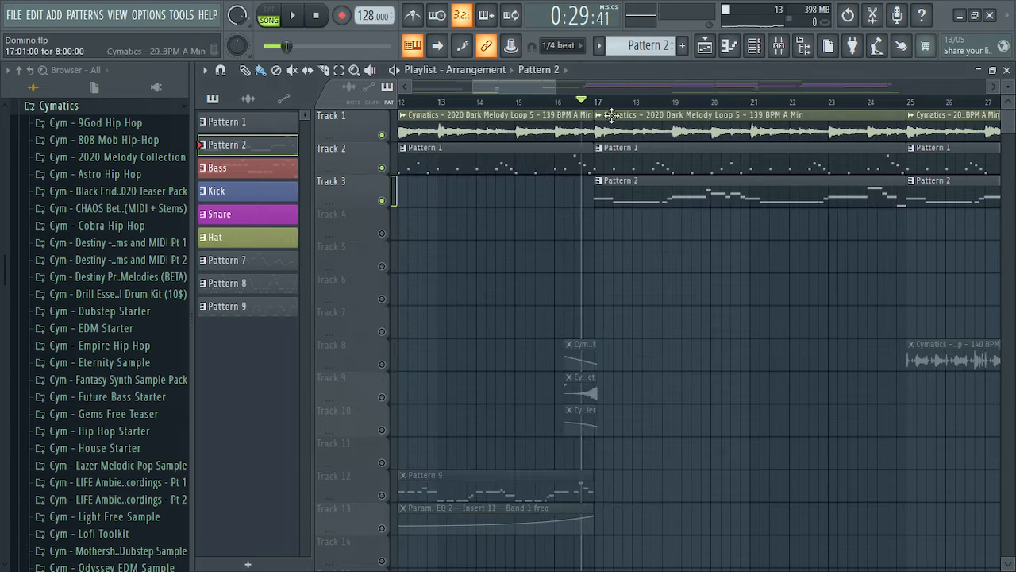
pyautogui.press('space')
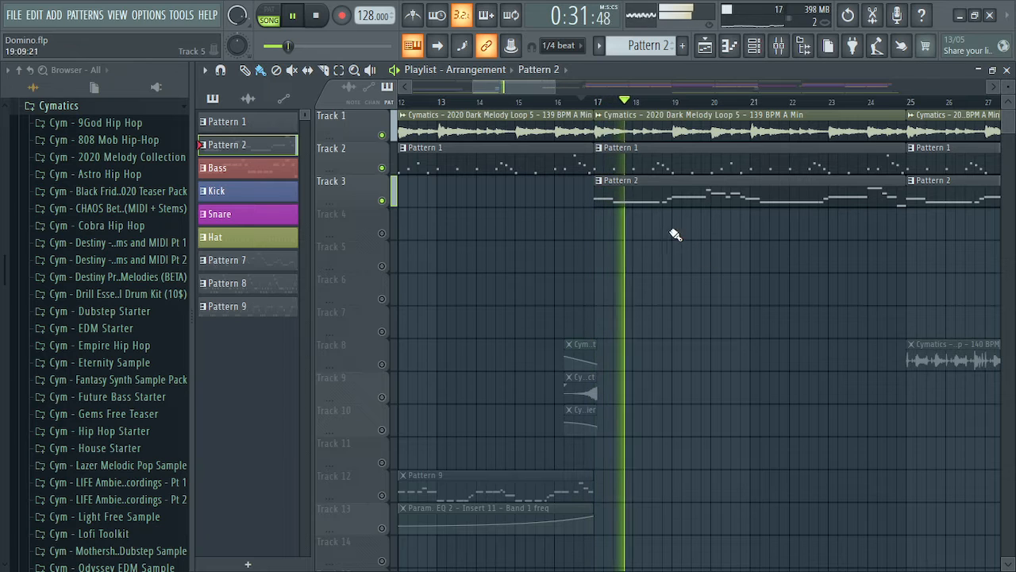
pyautogui.moveTo(506, 86); pyautogui.dragTo(525, 87)
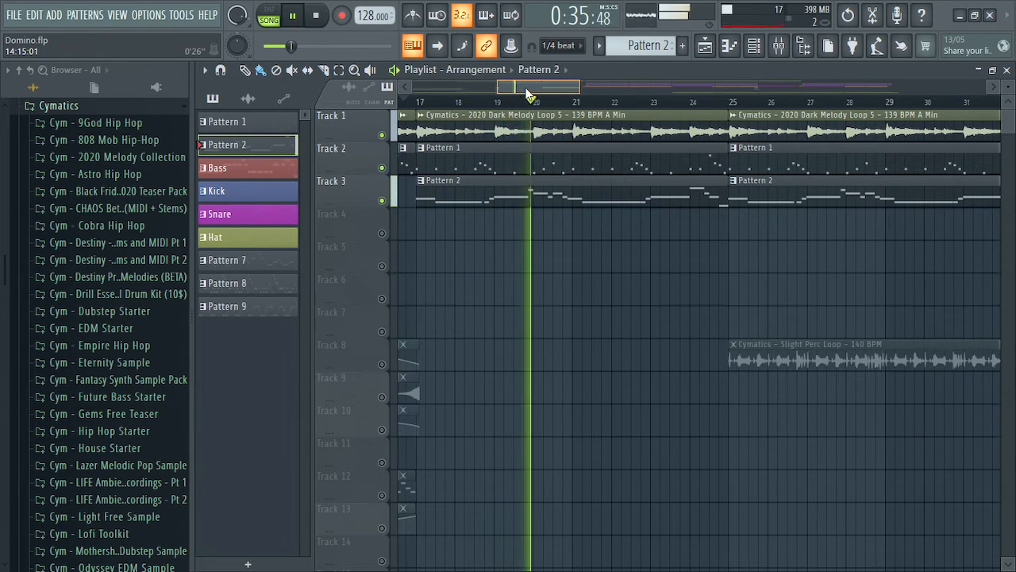
pyautogui.click(316, 15)
pyautogui.click(331, 15)
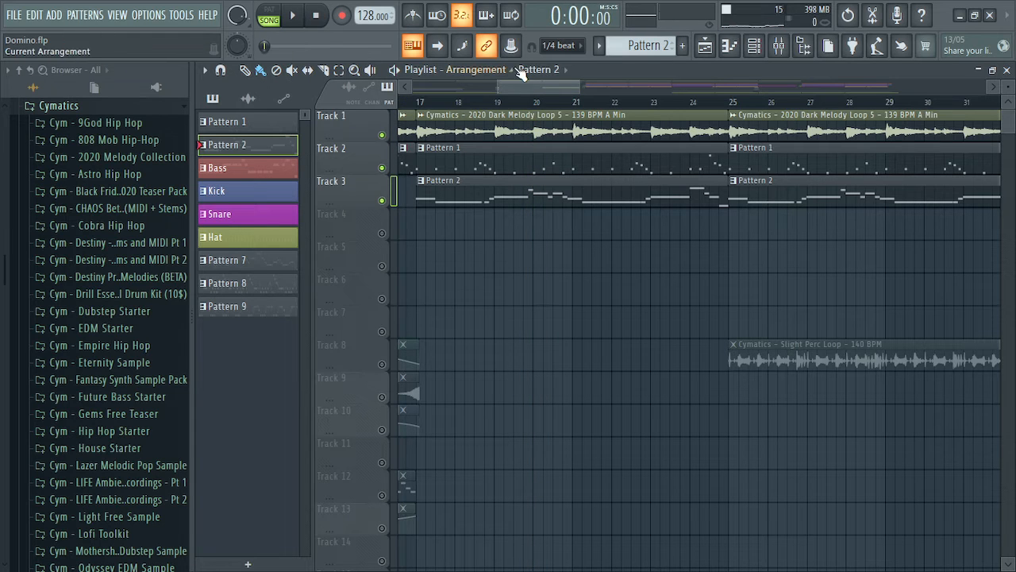
# Unmute Track 12 with its Pattern 9 clip and audition from just before bar 9
pyautogui.moveTo(519, 88); pyautogui.dragTo(449, 90)
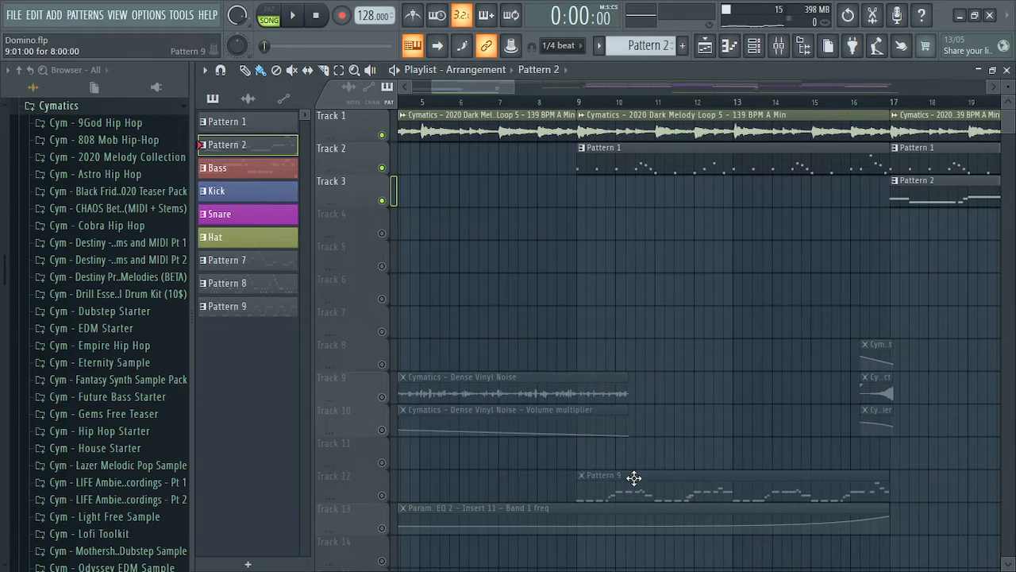
pyautogui.click(381, 494)
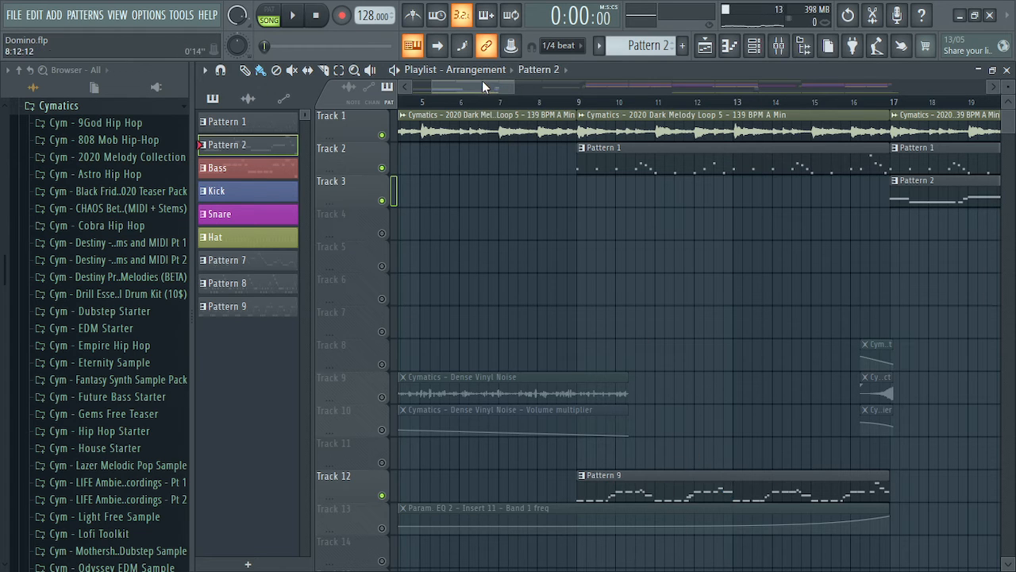
pyautogui.moveTo(482, 82); pyautogui.dragTo(474, 83)
pyautogui.click(623, 103)
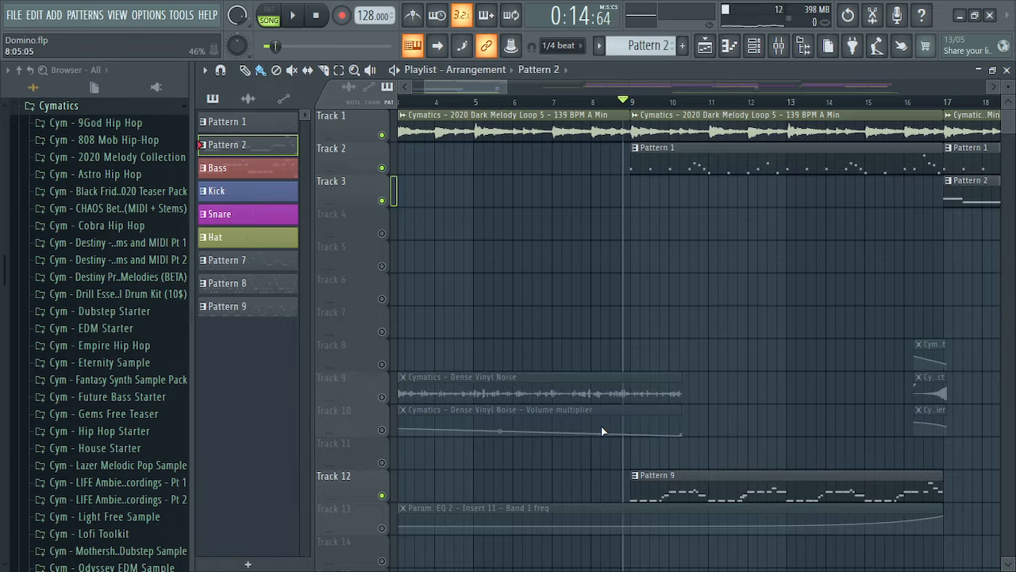
pyautogui.moveTo(458, 89); pyautogui.dragTo(464, 121)
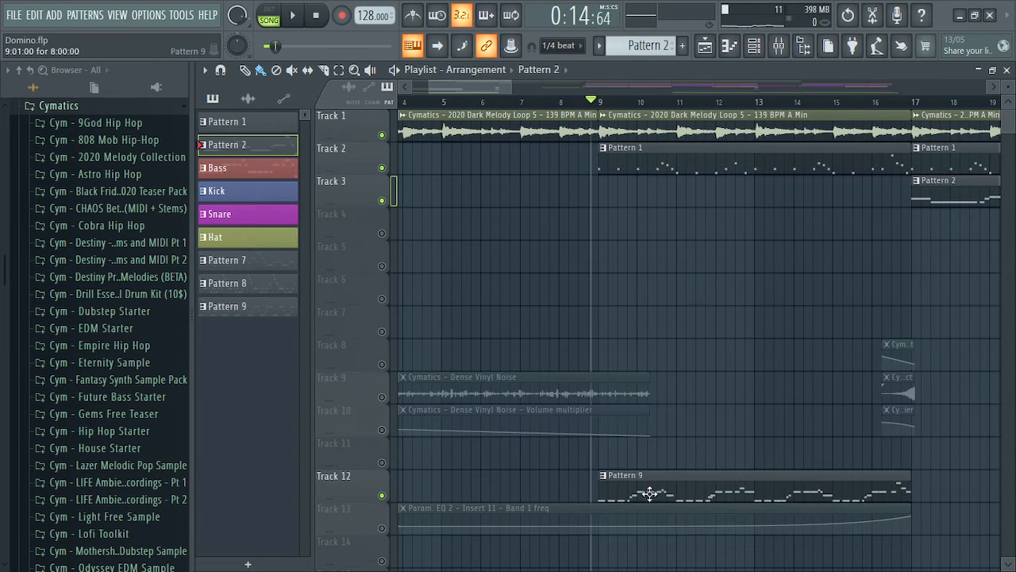
pyautogui.moveTo(500, 90); pyautogui.dragTo(503, 90)
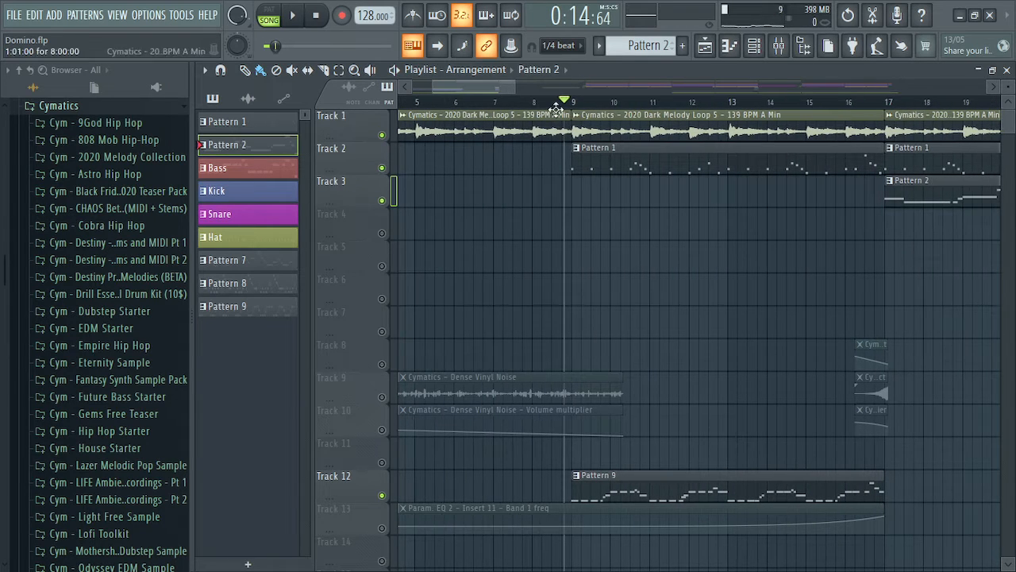
pyautogui.press('space')
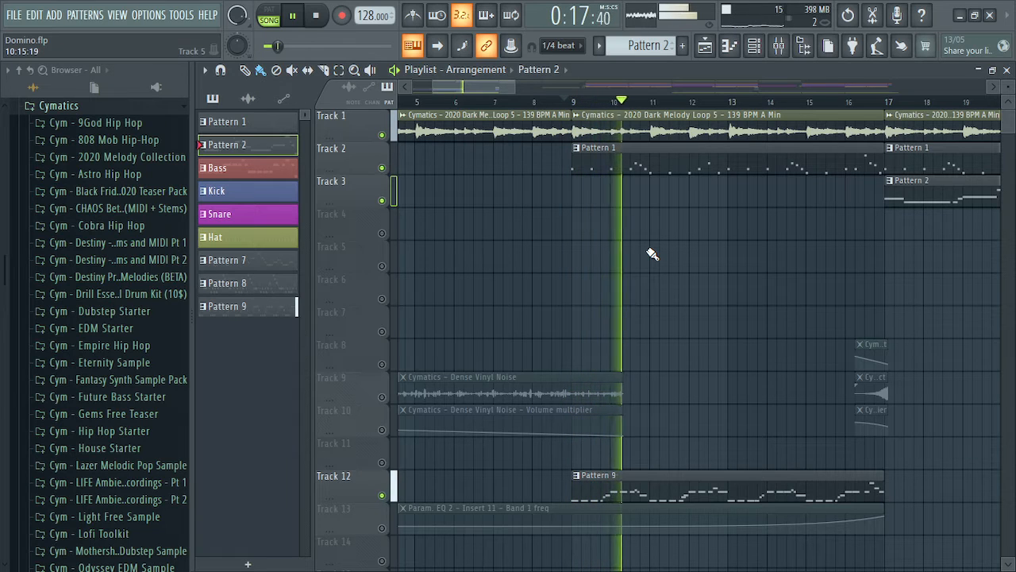
pyautogui.press('space')
# Solo Track 12, play Pattern 9 alone from bar 9, then reset to the start
pyautogui.keyDown('ctrl'); pyautogui.click(383, 495); pyautogui.keyUp('ctrl')
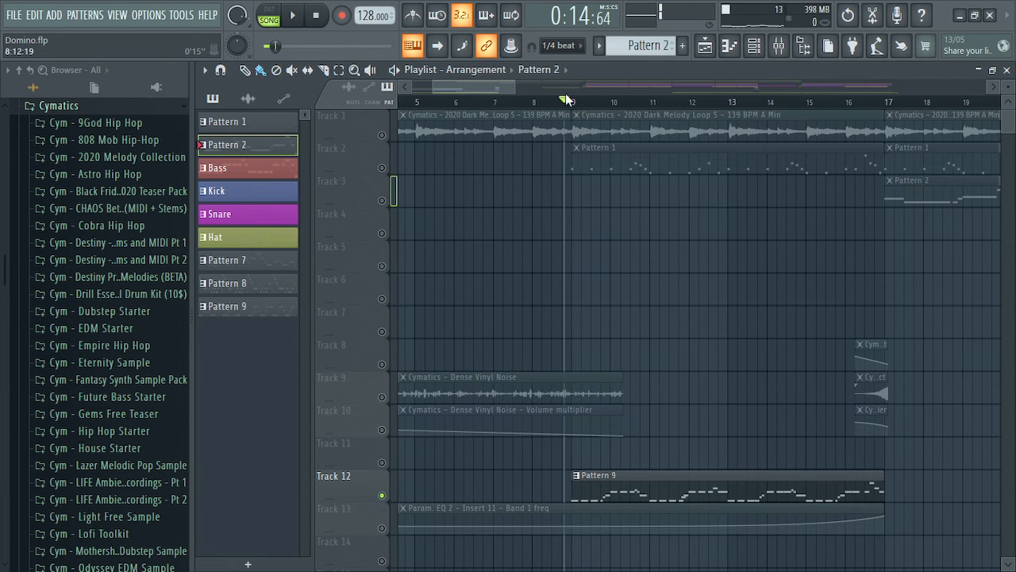
pyautogui.press('space')
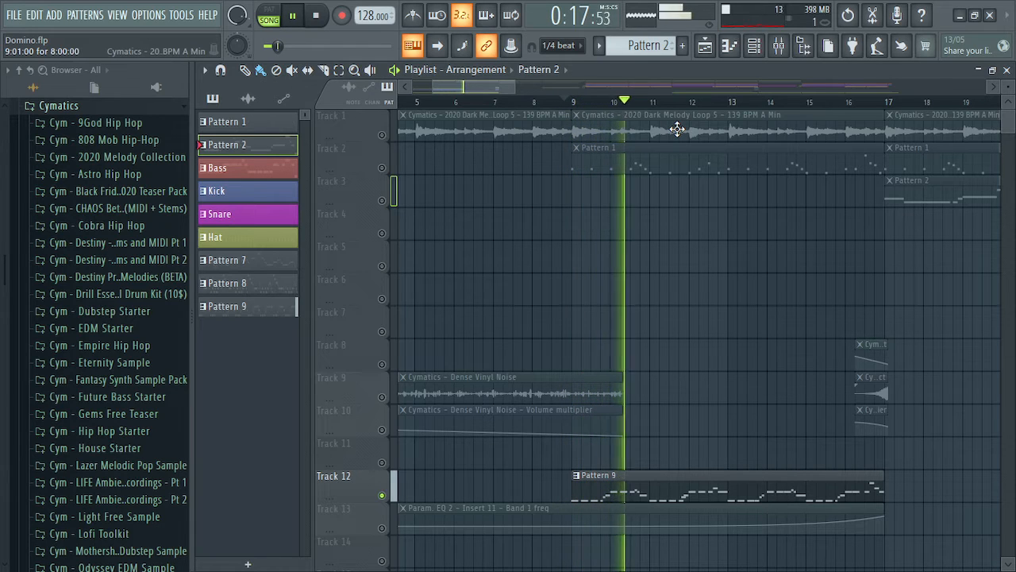
pyautogui.press('space')
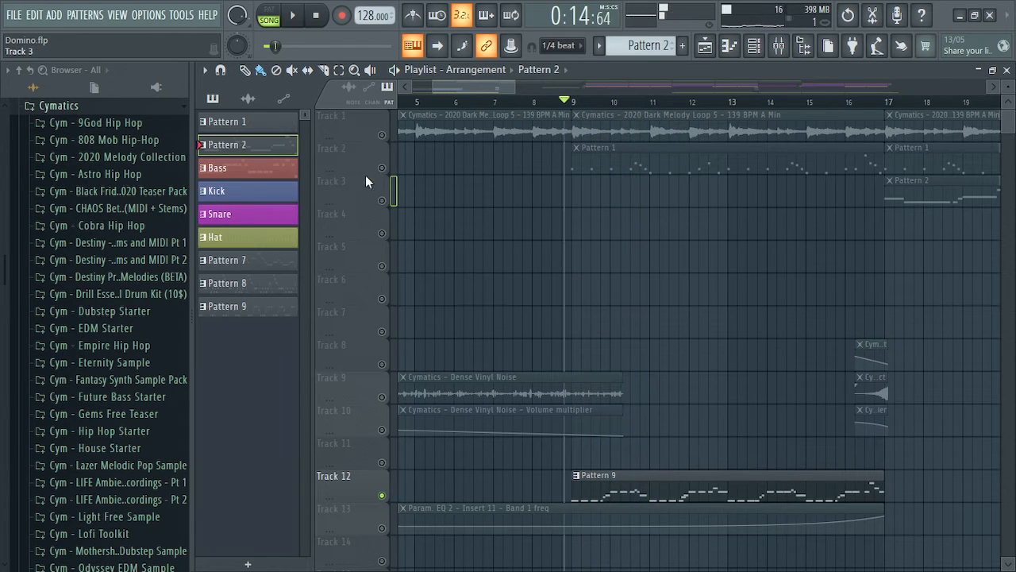
pyautogui.click(315, 19)
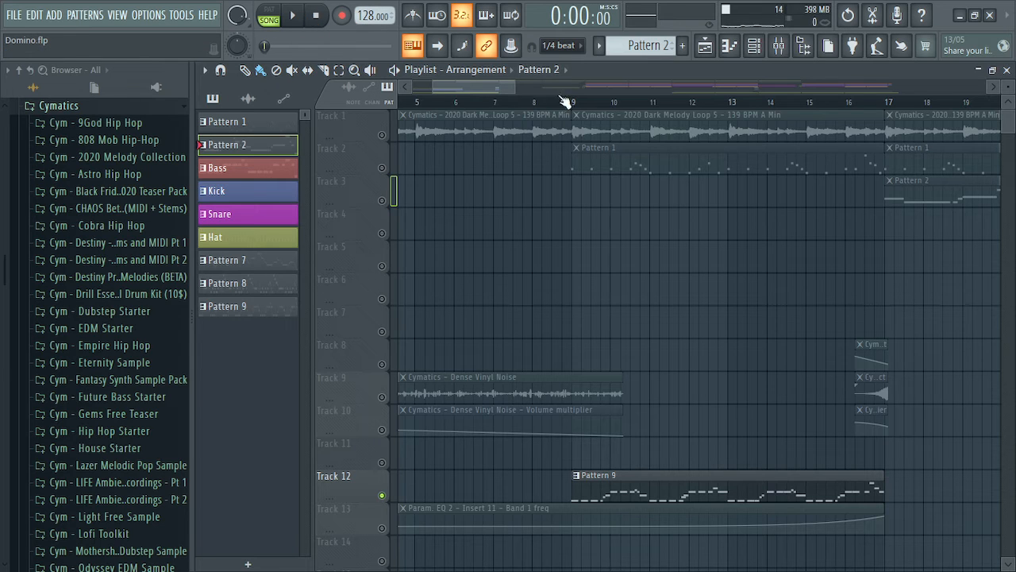
pyautogui.moveTo(484, 81); pyautogui.dragTo(448, 84)
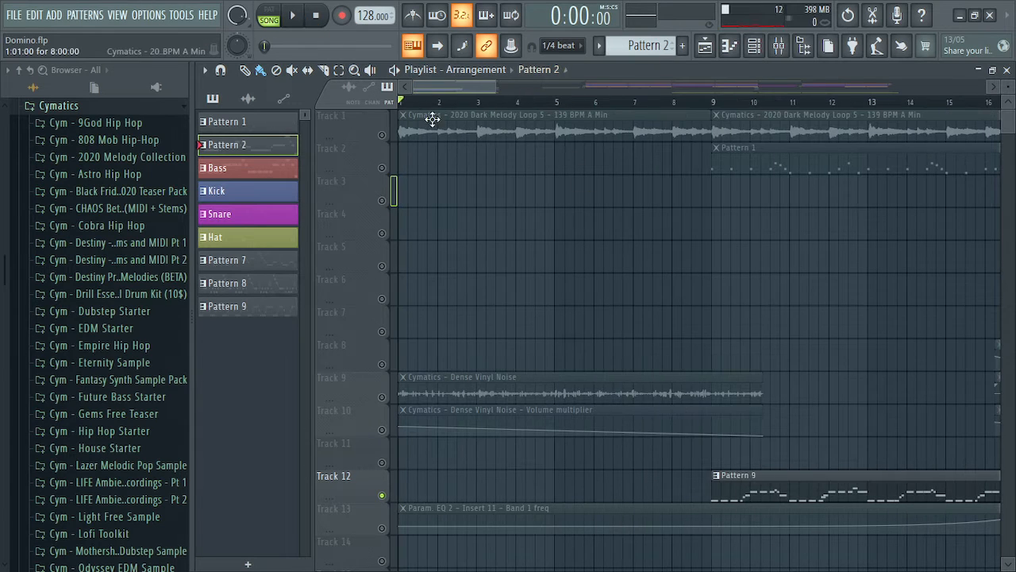
# Solo Track 1, release the solo so all tracks play, and scroll toward bar 30
pyautogui.rightClick(383, 135)
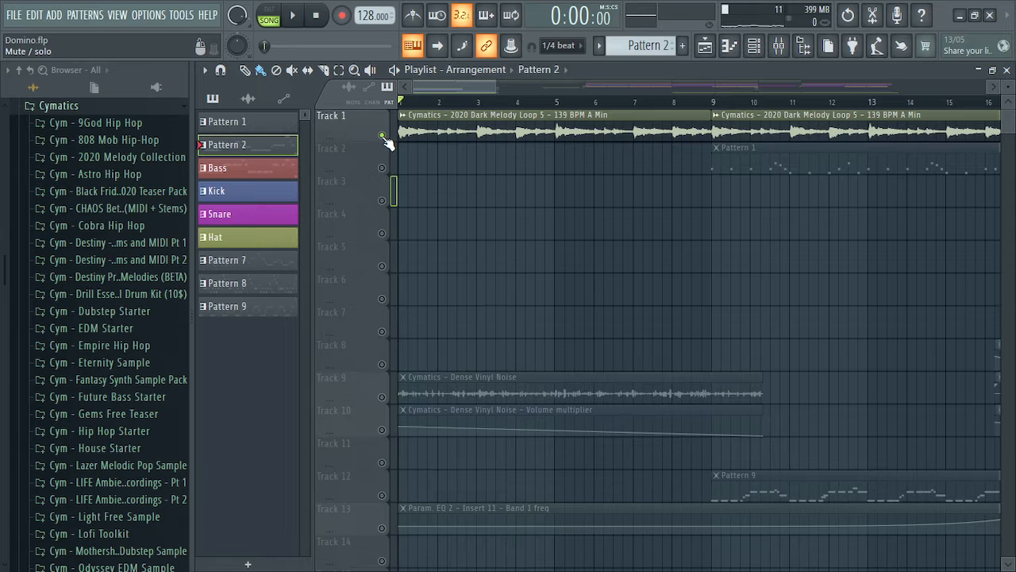
pyautogui.rightClick(382, 134)
pyautogui.moveTo(425, 84); pyautogui.dragTo(631, 88)
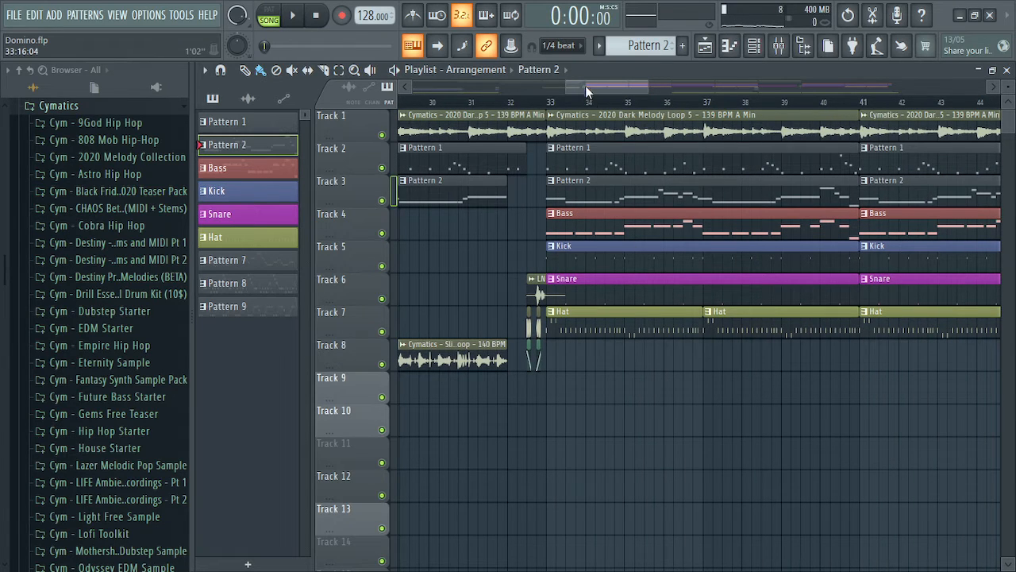
# Restore the accidentally deleted Pattern 2 clip and view the 09 Faster Attack Strings notes
pyautogui.moveTo(585, 85); pyautogui.dragTo(597, 89)
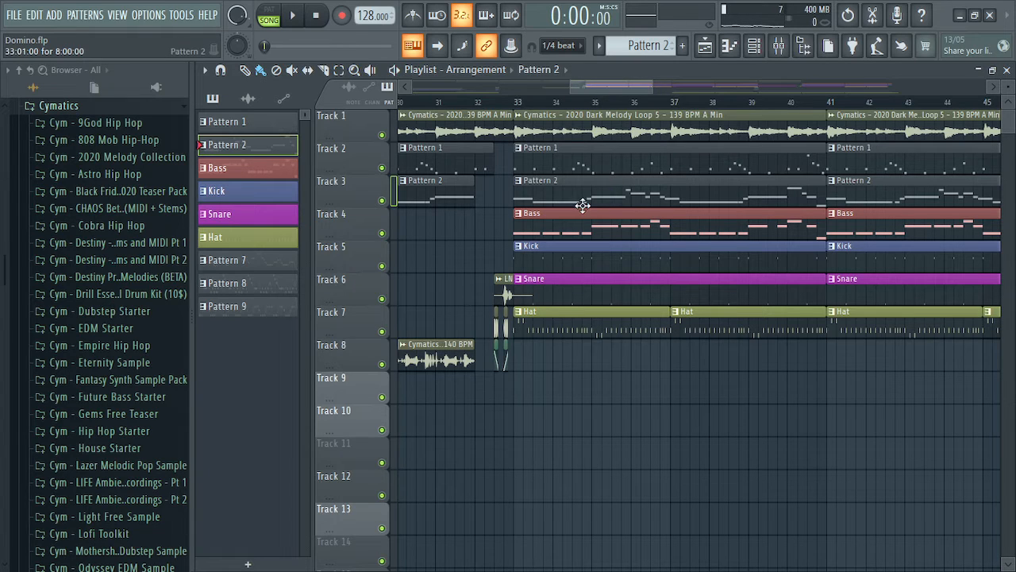
pyautogui.moveTo(540, 202); pyautogui.dragTo(551, 262)
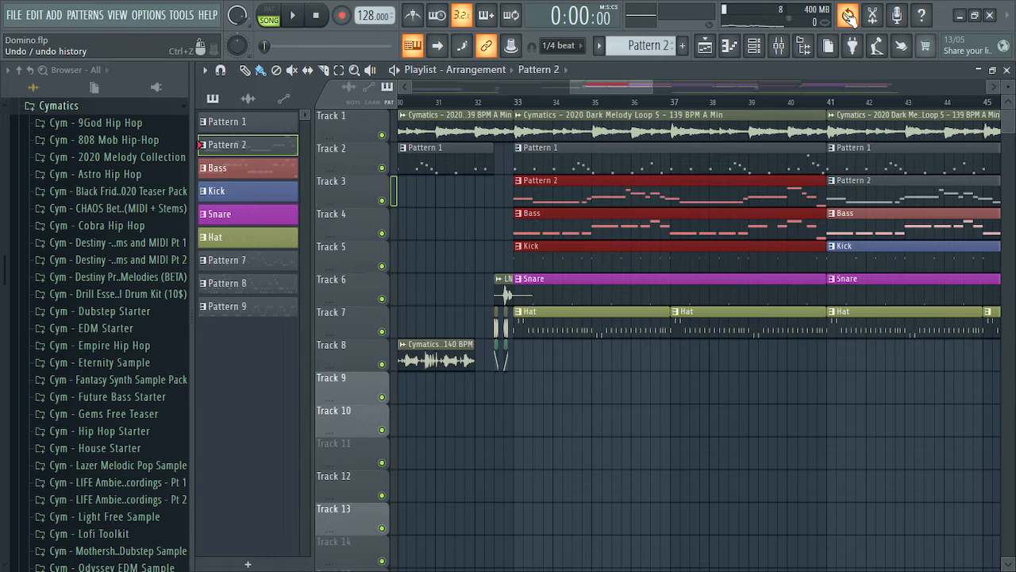
pyautogui.hotkey('ctrl', 'z')
pyautogui.doubleClick(571, 198)
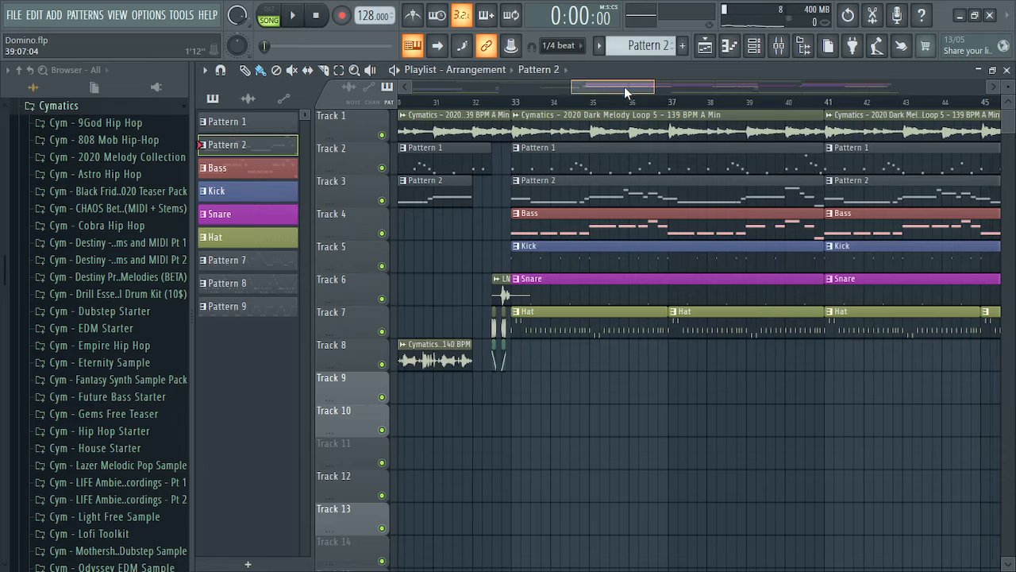
pyautogui.hscroll(3, 494, 272)
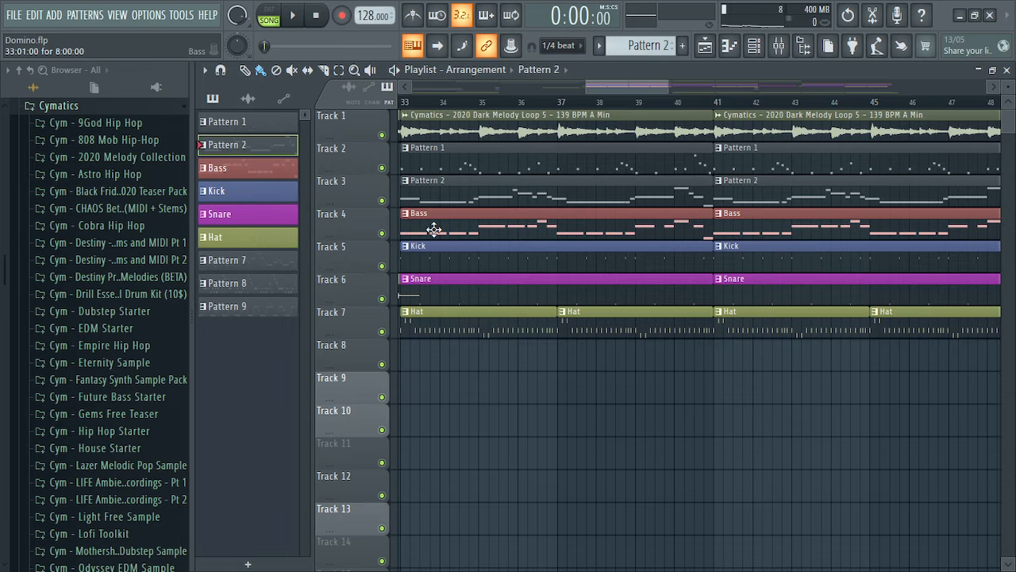
# Marquee-select the Bass, Kick, Snare and Hat clips at bar 33, then deselect them
pyautogui.moveTo(433, 229); pyautogui.dragTo(959, 342)
pyautogui.moveTo(602, 88)
pyautogui.mouseDown()
pyautogui.moveTo(639, 92)
pyautogui.moveTo(610, 103)
pyautogui.moveTo(579, 89)
pyautogui.moveTo(593, 91)
pyautogui.mouseUp()
pyautogui.keyDown('ctrl'); pyautogui.click(574, 220); pyautogui.keyUp('ctrl')
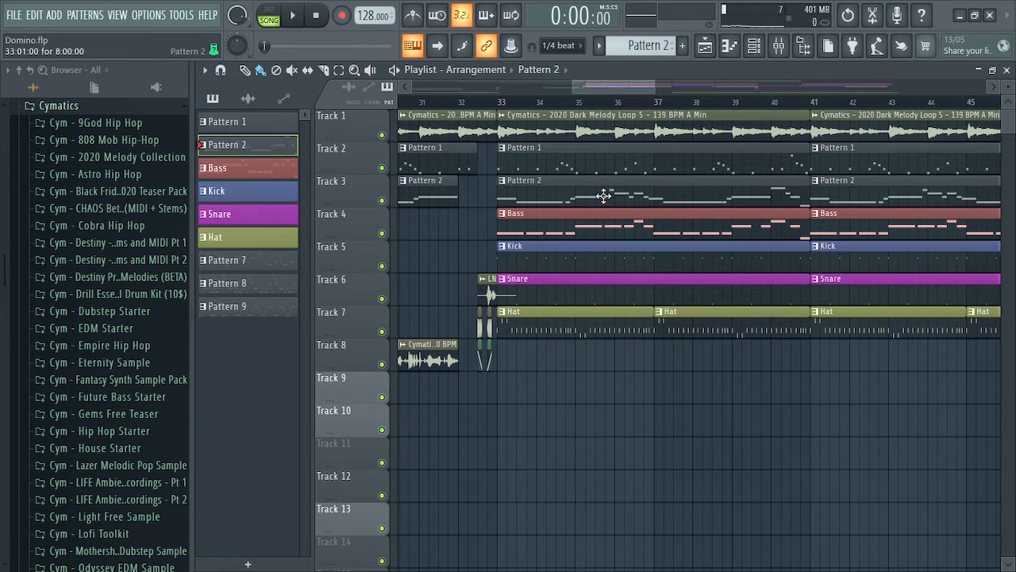
# Open the Kick pattern's notes, play it in PAT mode, then close the Piano roll
pyautogui.doubleClick(574, 255)
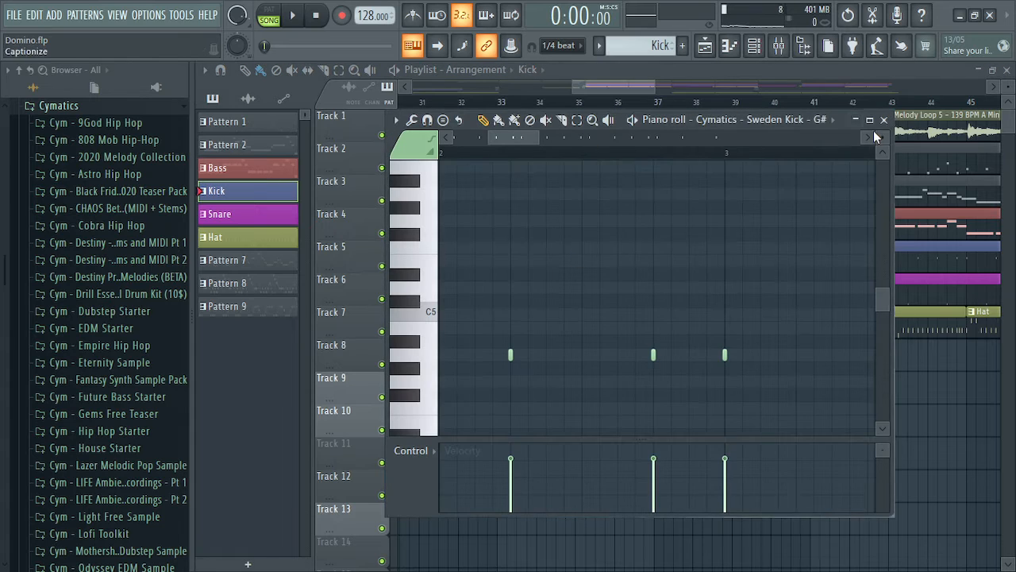
pyautogui.moveTo(522, 137); pyautogui.dragTo(447, 138)
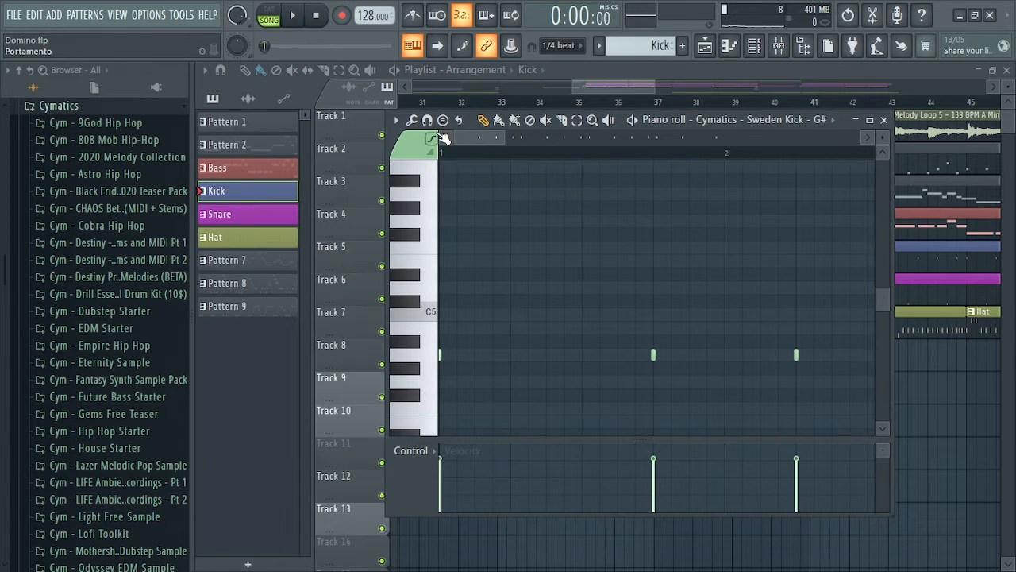
pyautogui.click(270, 16)
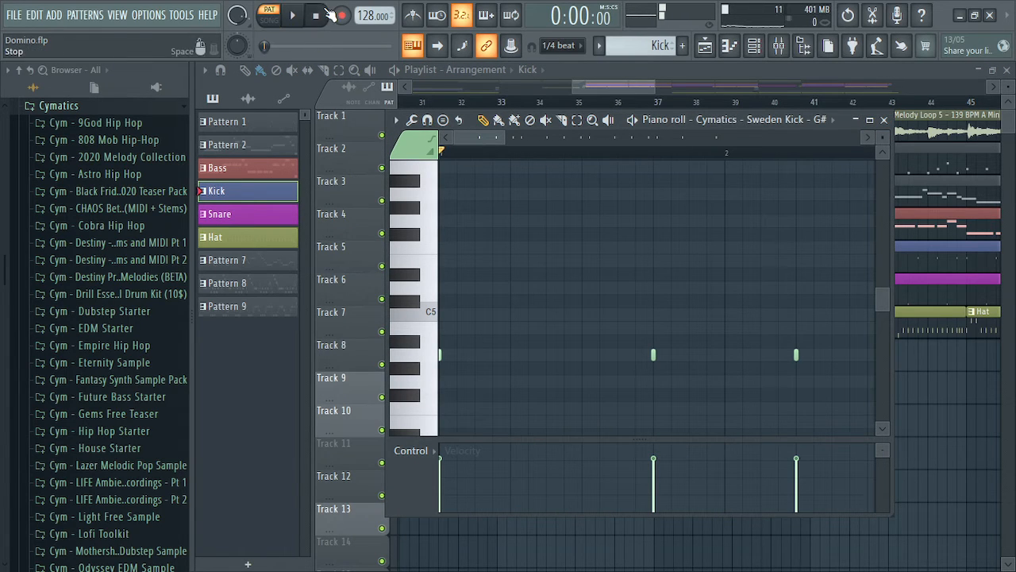
pyautogui.press('space')
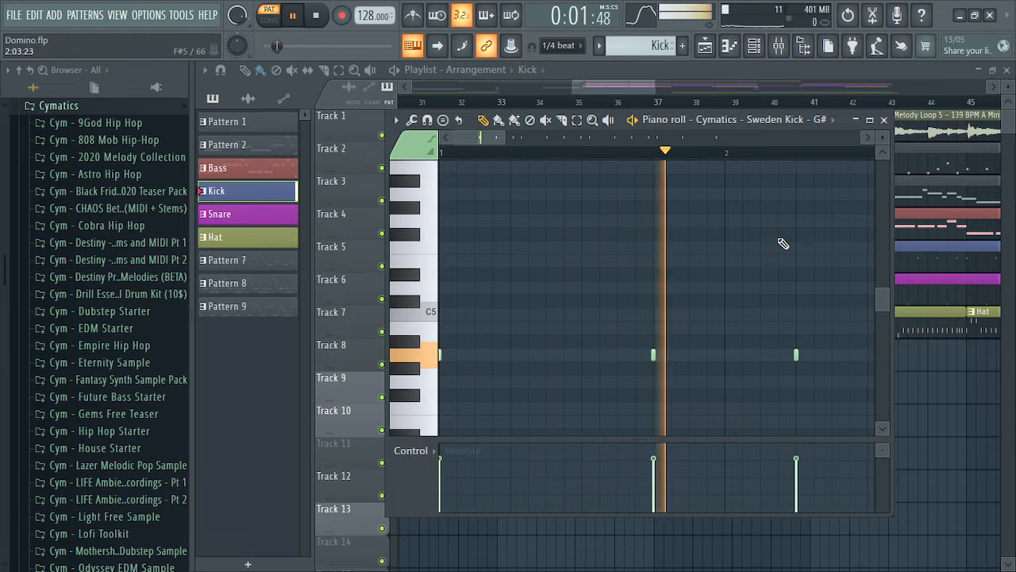
pyautogui.press('space')
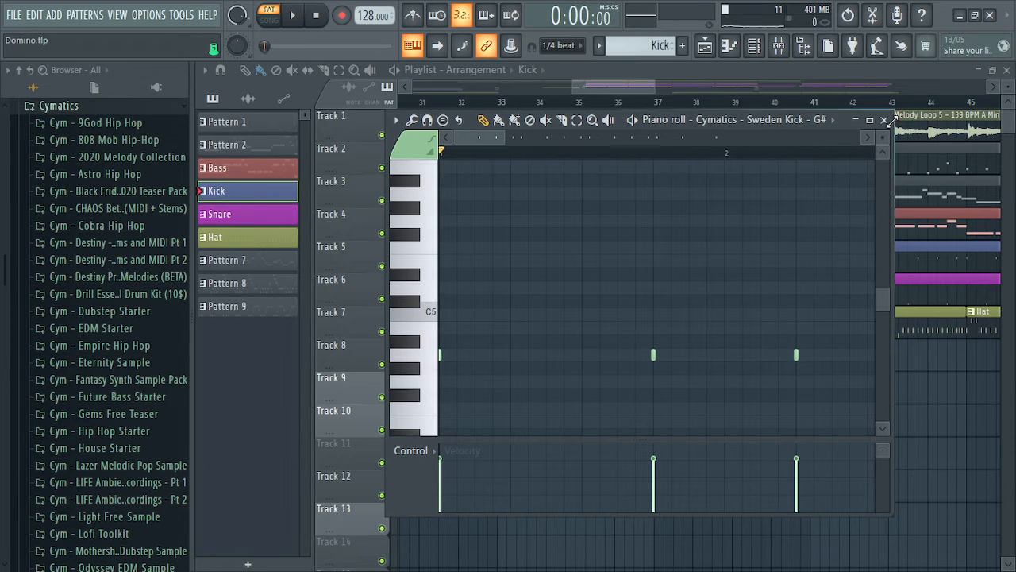
pyautogui.click(884, 119)
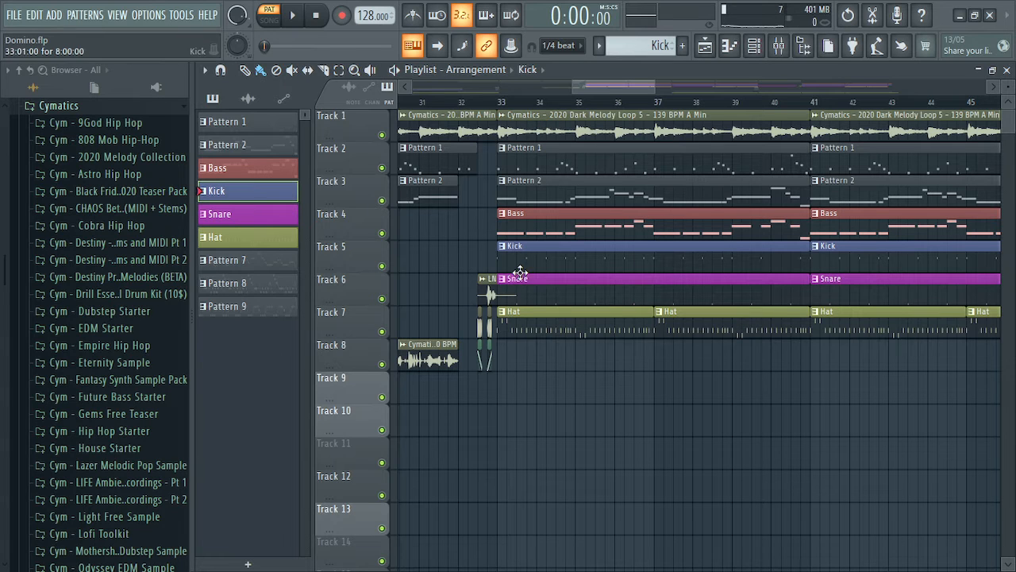
# Solo Kick, re-enable Tracks 1, 2, 3 and Snare, and set the position to bar 33
pyautogui.rightClick(384, 267)
pyautogui.click(382, 134)
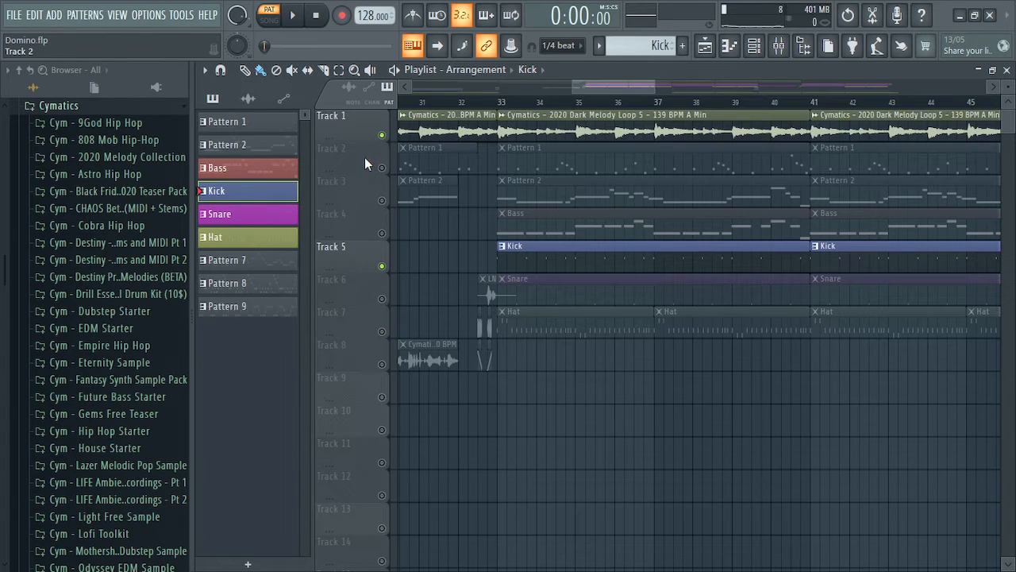
pyautogui.click(382, 167)
pyautogui.click(382, 200)
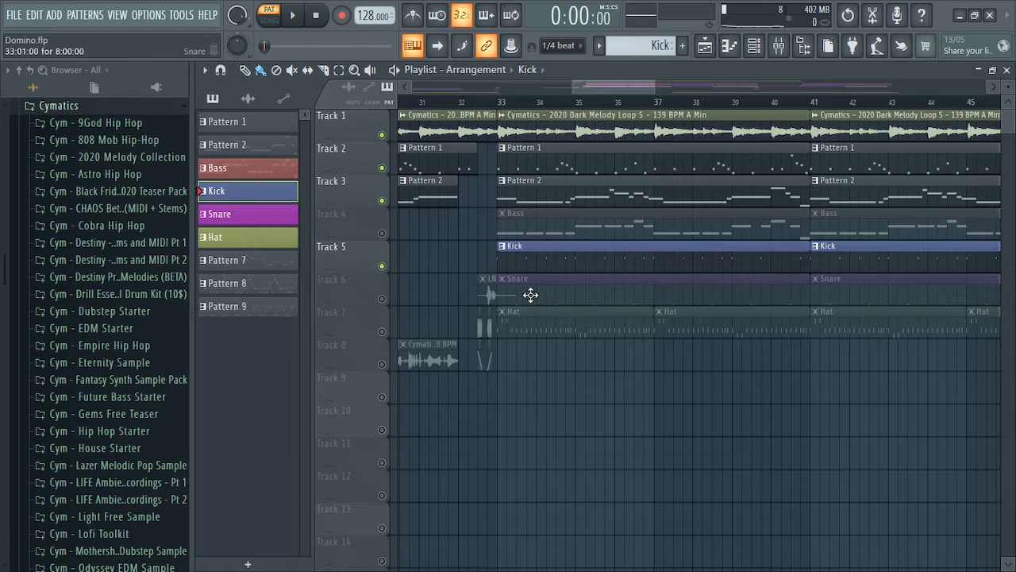
pyautogui.click(383, 299)
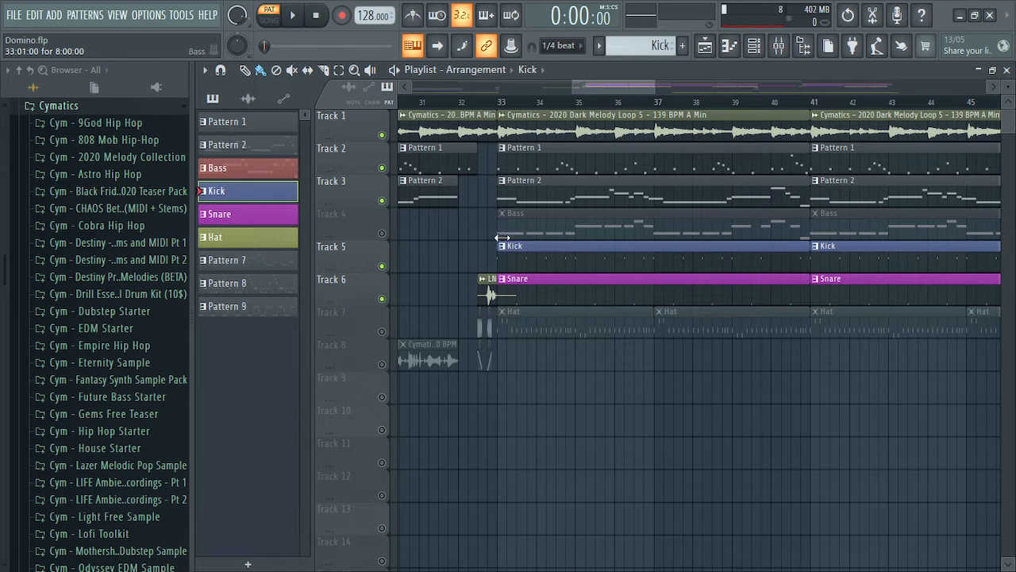
pyautogui.click(498, 100)
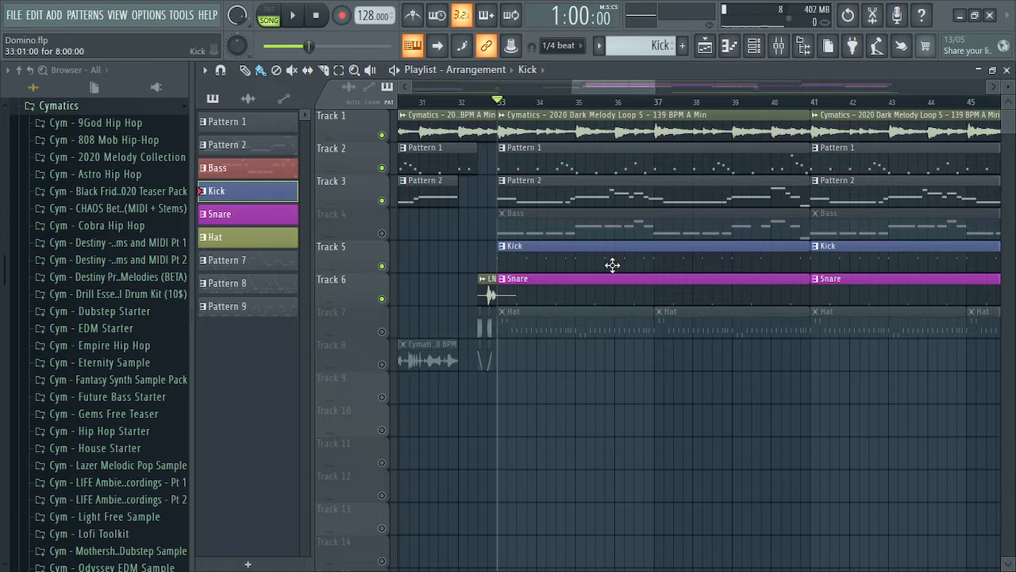
pyautogui.doubleClick(676, 265)
pyautogui.moveTo(554, 139); pyautogui.dragTo(495, 139)
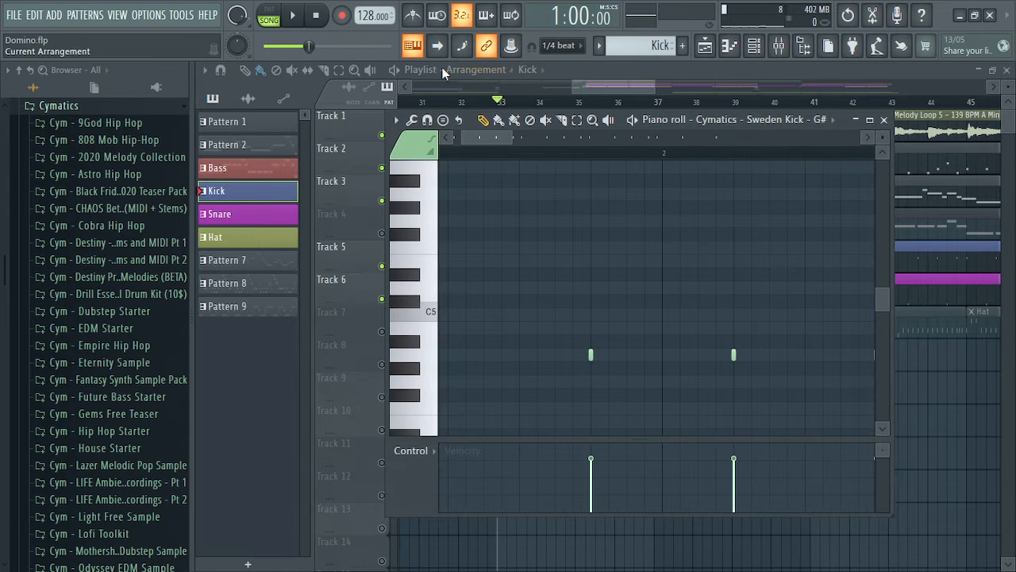
pyautogui.click(342, 15)
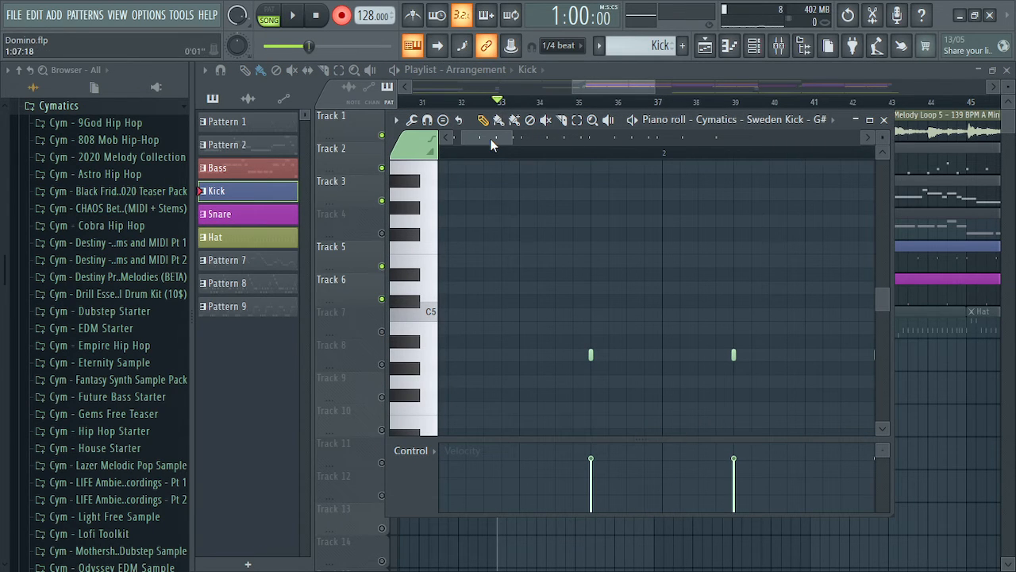
pyautogui.moveTo(491, 141); pyautogui.dragTo(475, 141)
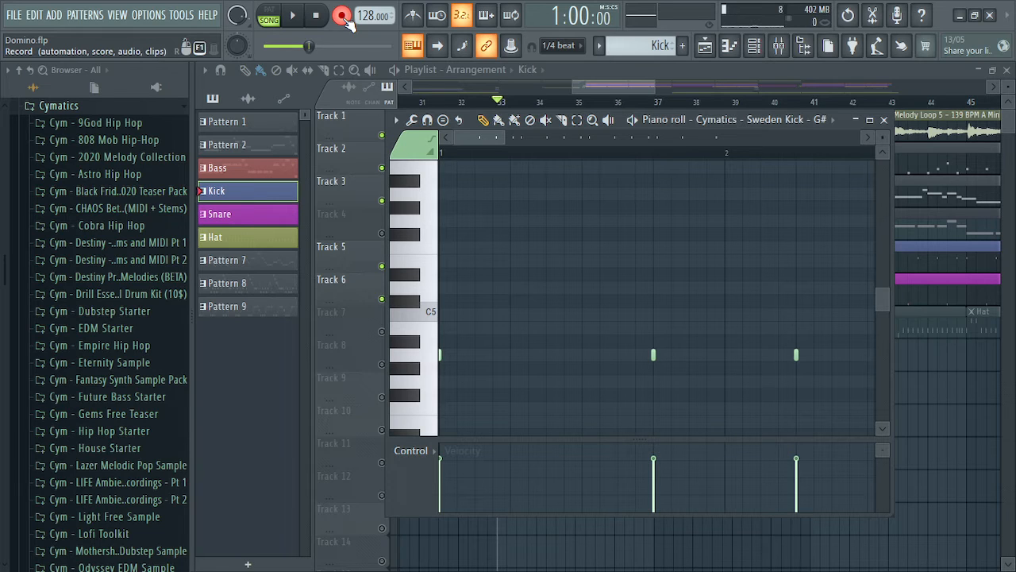
pyautogui.press('z')
pyautogui.press('z')
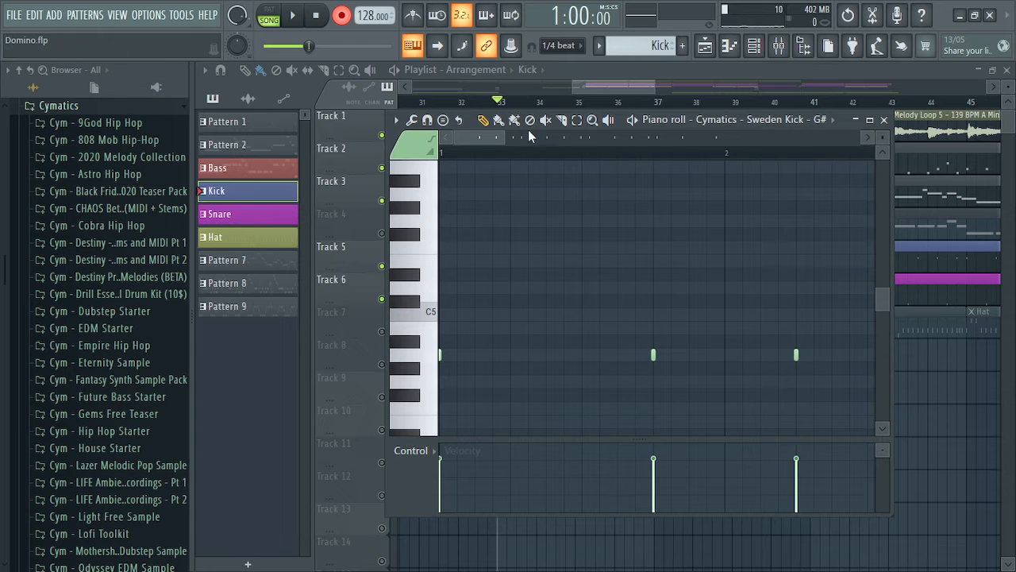
pyautogui.click(884, 121)
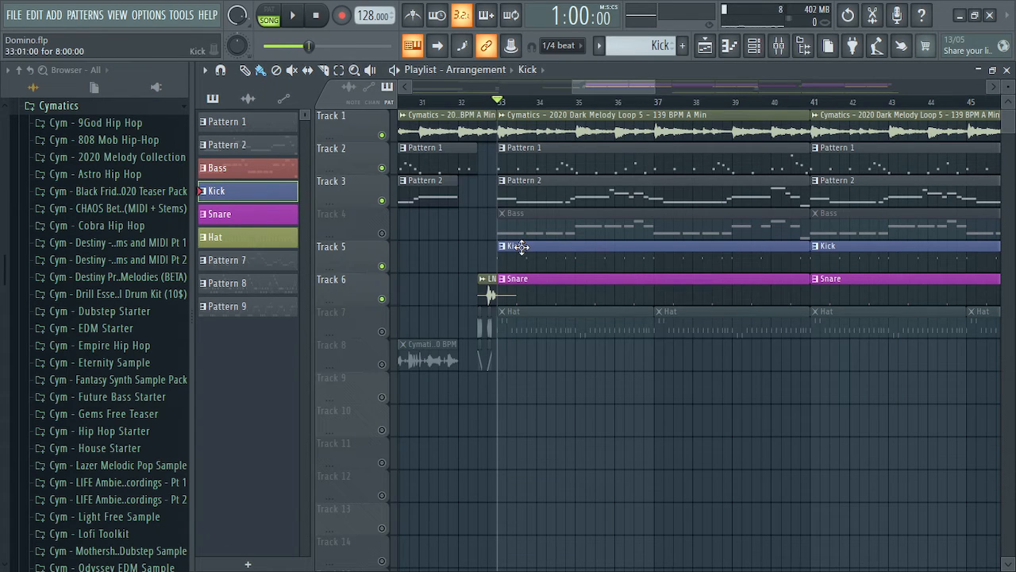
# View the Snare notes, then play the song from bar 33 and stop
pyautogui.doubleClick(538, 297)
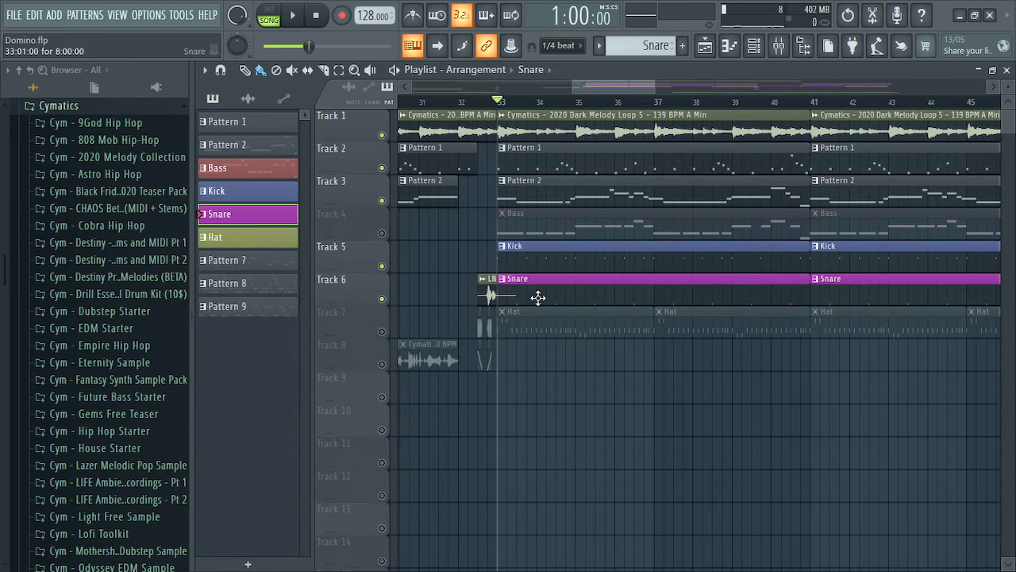
pyautogui.click(884, 120)
pyautogui.click(293, 16)
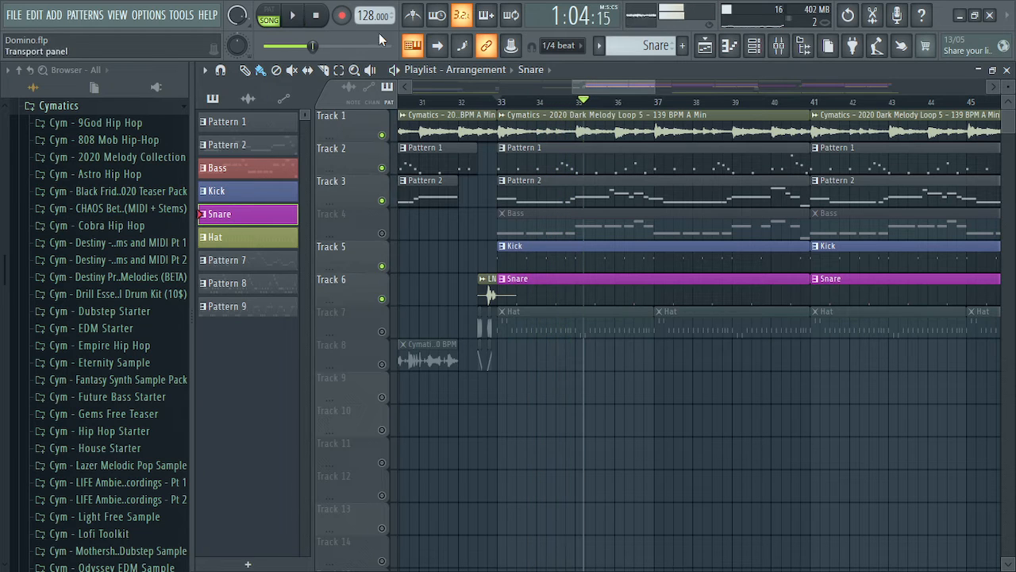
pyautogui.click(315, 16)
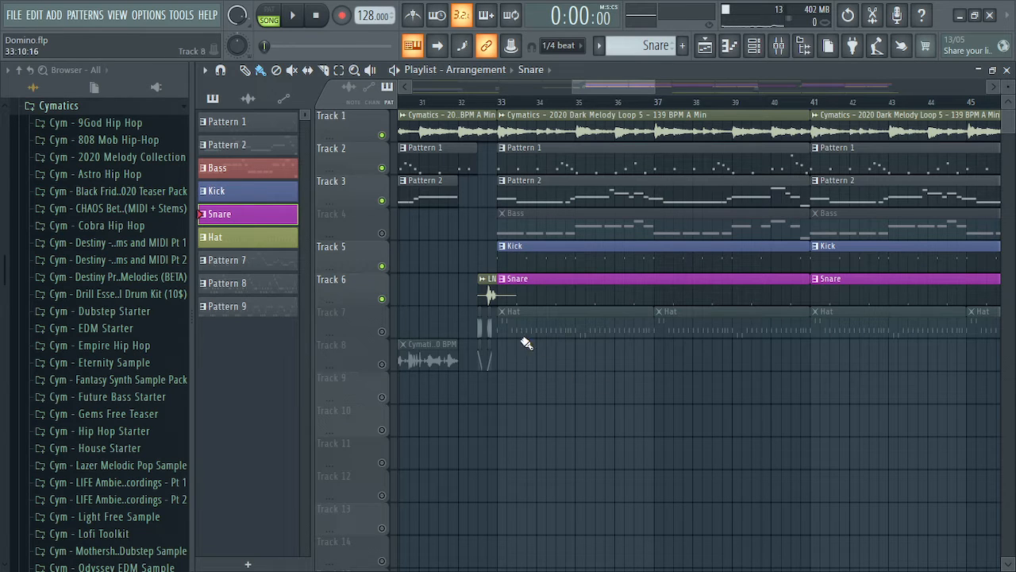
# View the Hat clip's notes and unmute the Hat track
pyautogui.doubleClick(558, 336)
pyautogui.click(884, 107)
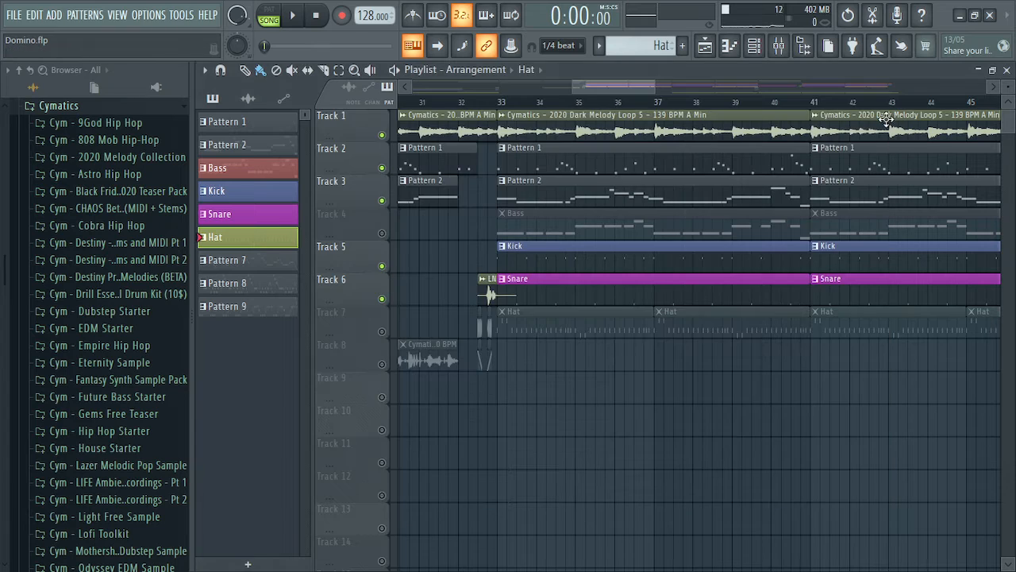
pyautogui.click(381, 331)
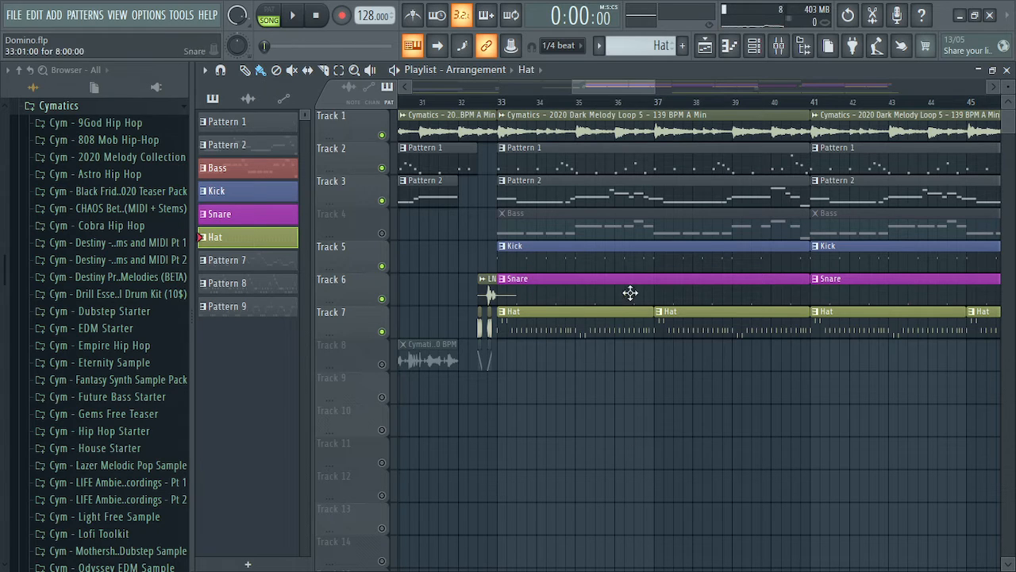
# Make Kick the active pattern, check its notes and target channel list, then close the Piano roll
pyautogui.click(549, 265)
pyautogui.doubleClick(549, 265)
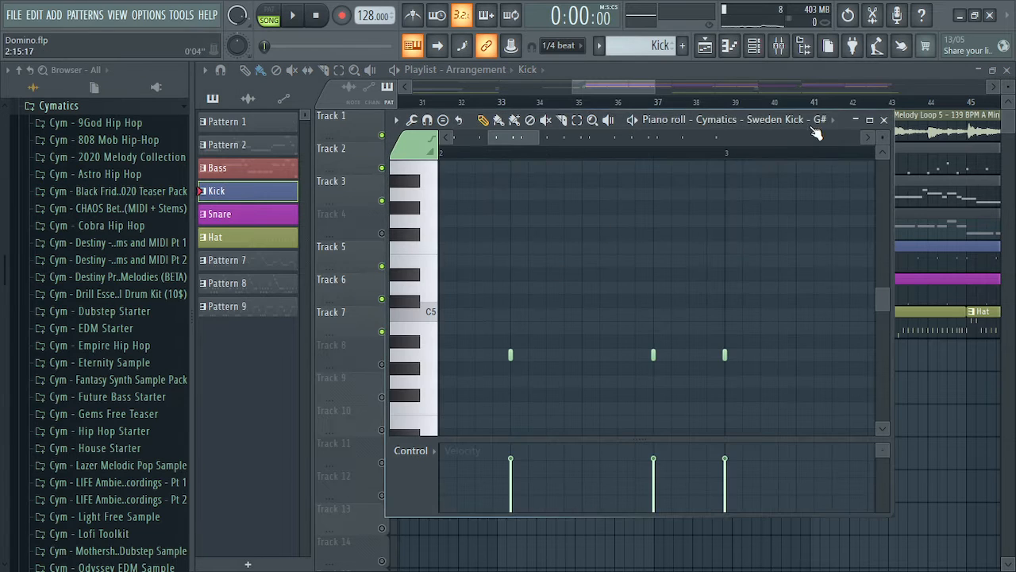
pyautogui.click(764, 127)
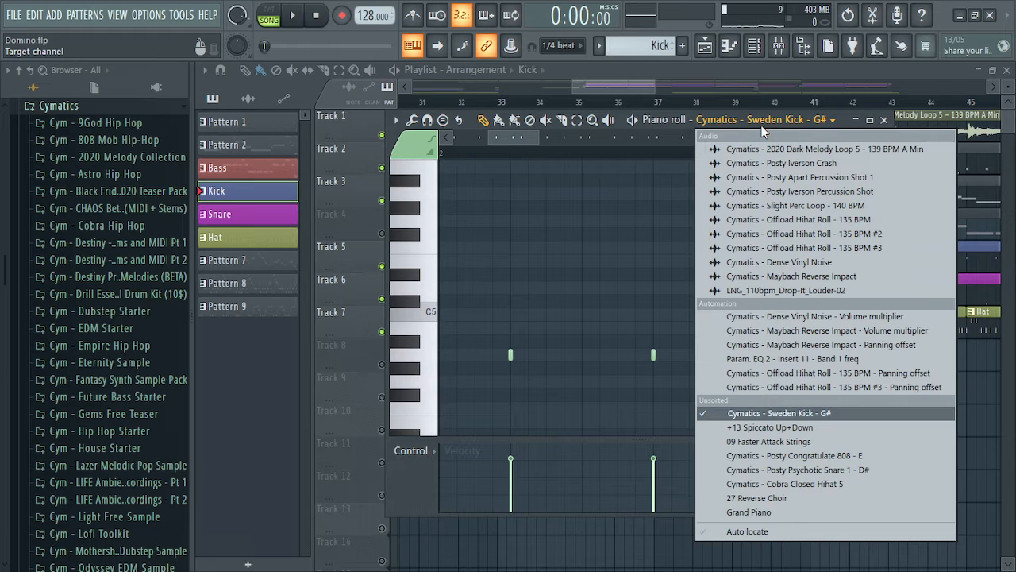
pyautogui.click(764, 127)
pyautogui.click(884, 119)
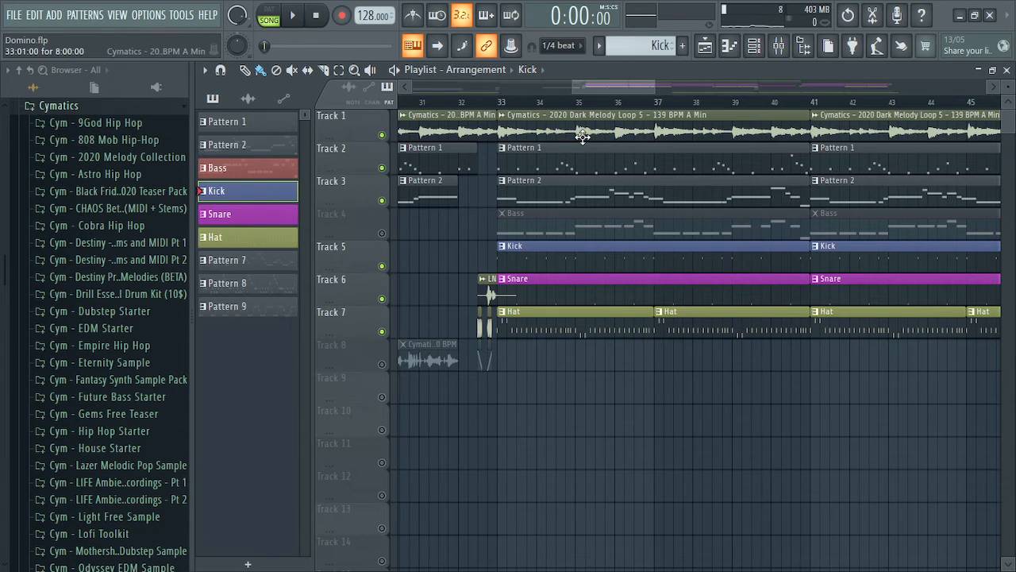
# Glance at the 2020 Melody Collection pack, then inspect the notes of two Kick clips
pyautogui.scroll(-5, 120, 357)
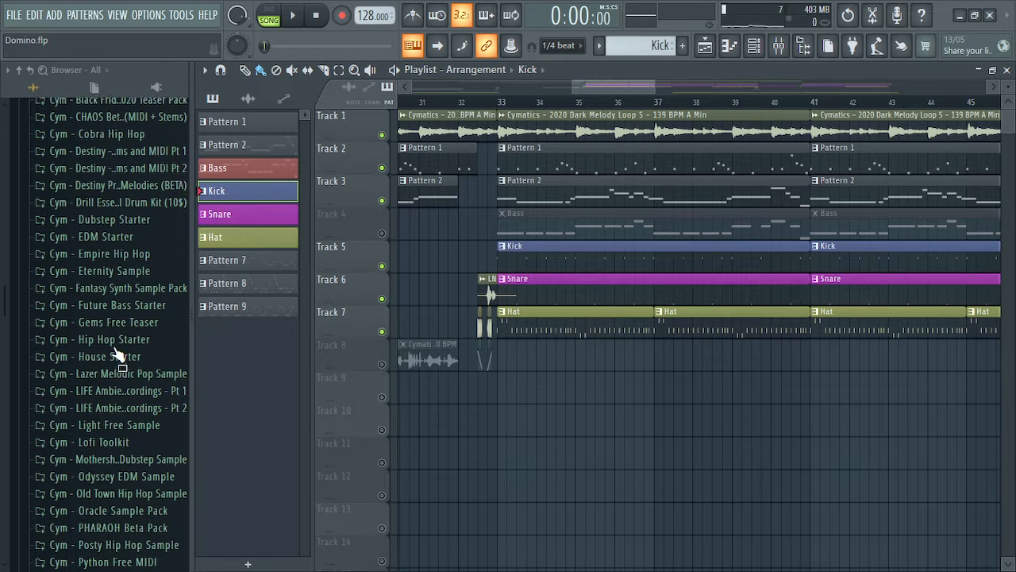
pyautogui.scroll(5, 119, 357)
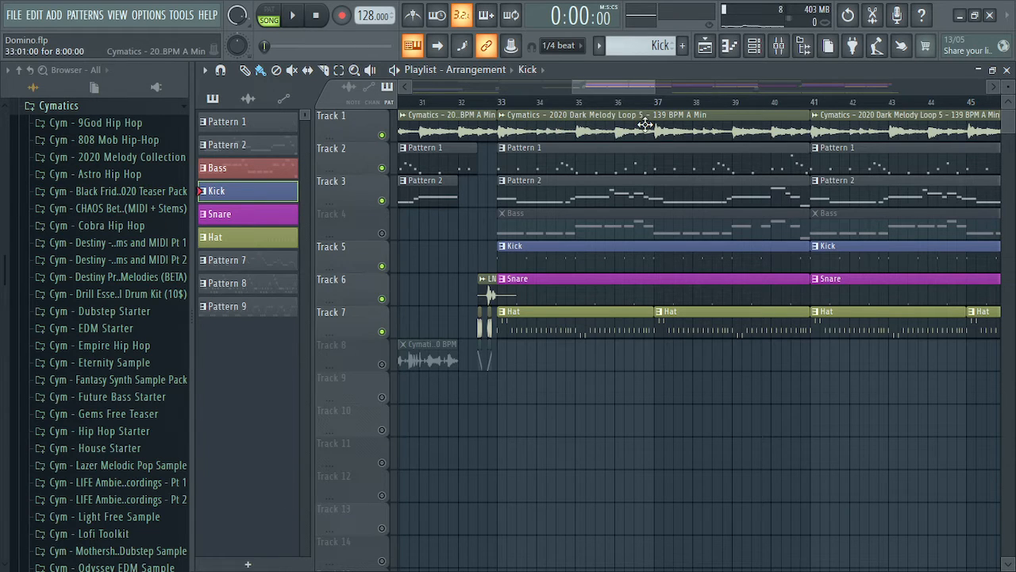
pyautogui.click(101, 157)
pyautogui.click(131, 107)
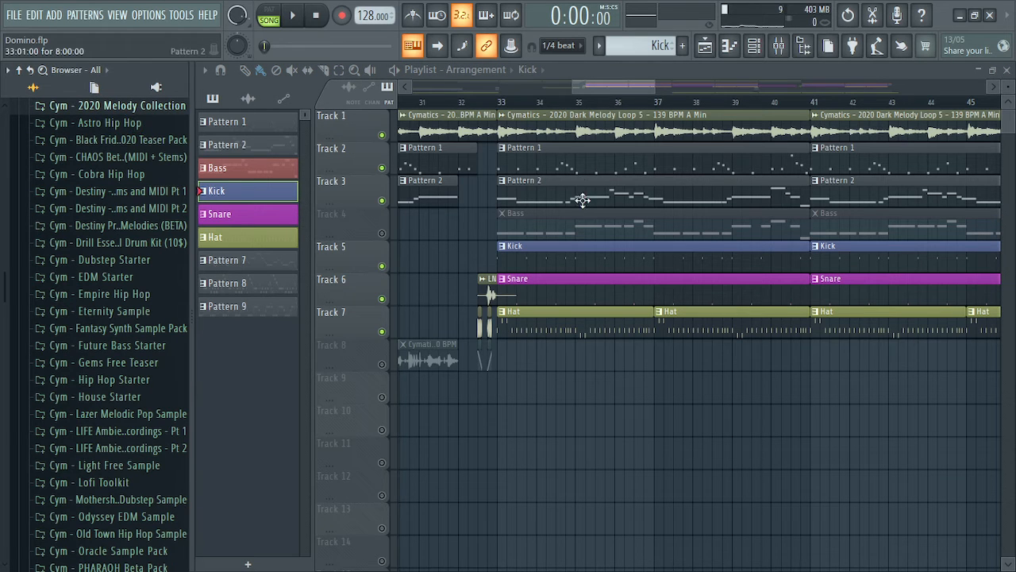
pyautogui.doubleClick(535, 265)
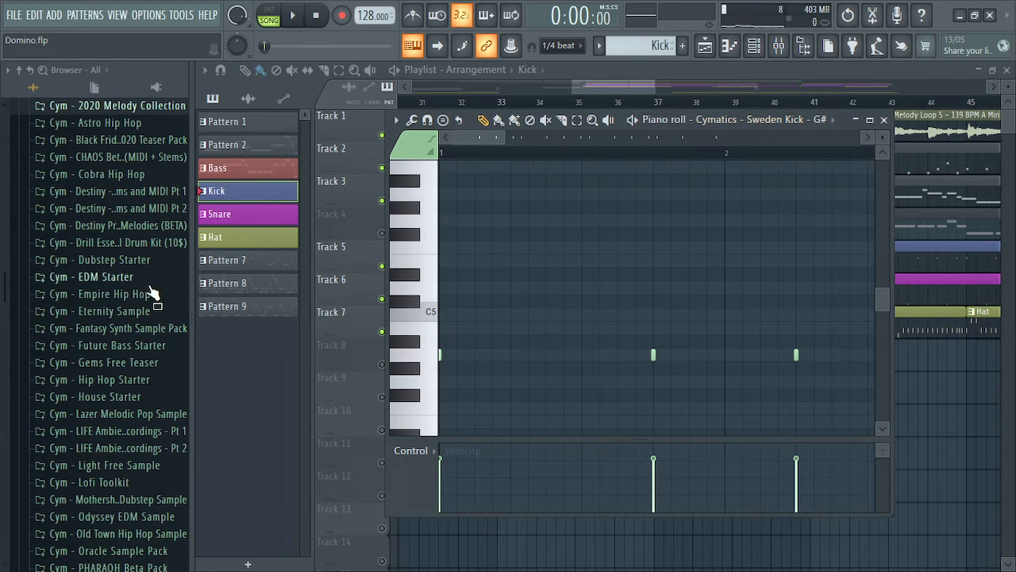
pyautogui.click(884, 124)
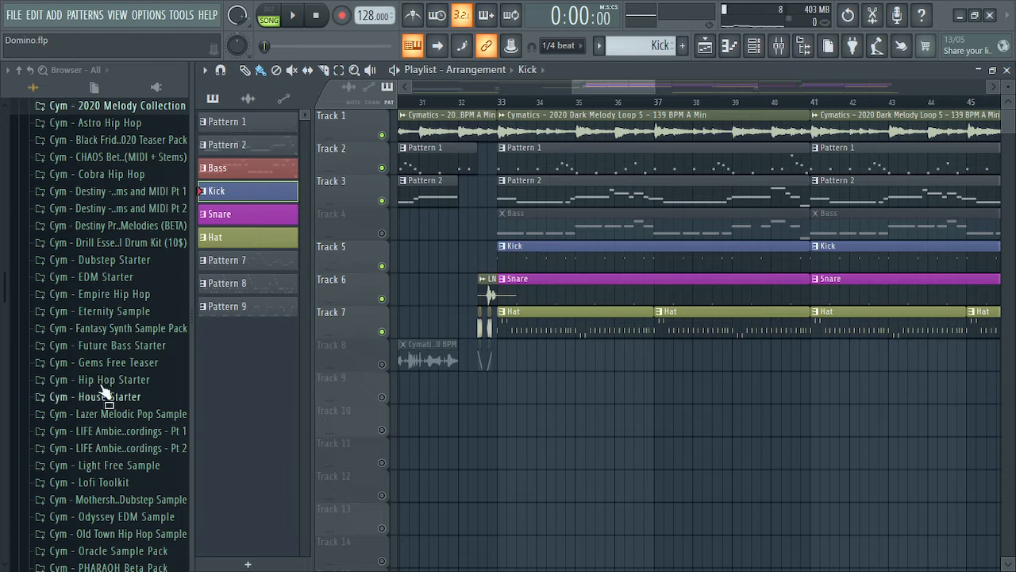
pyautogui.doubleClick(558, 262)
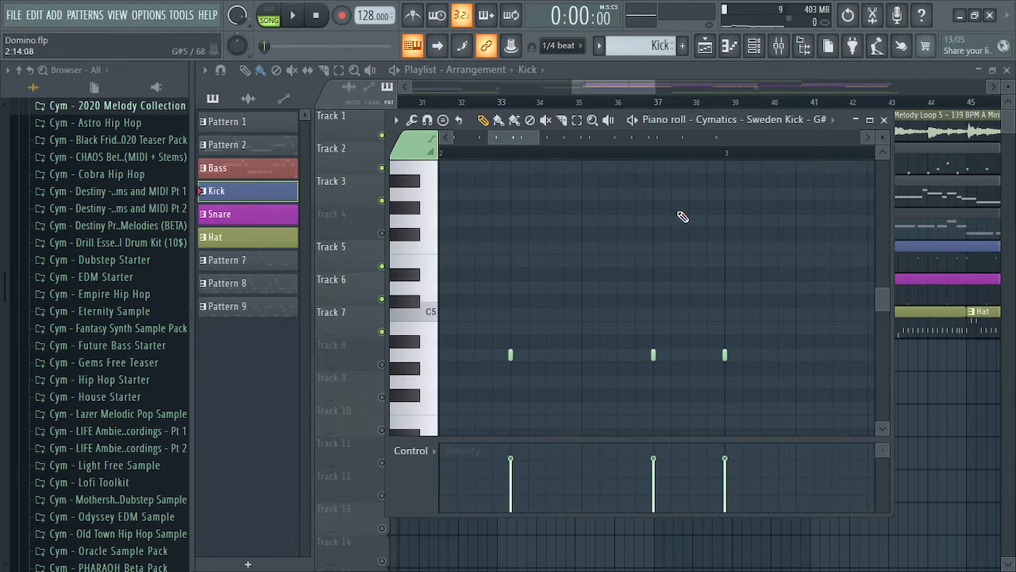
pyautogui.moveTo(518, 138); pyautogui.dragTo(479, 138)
pyautogui.click(883, 119)
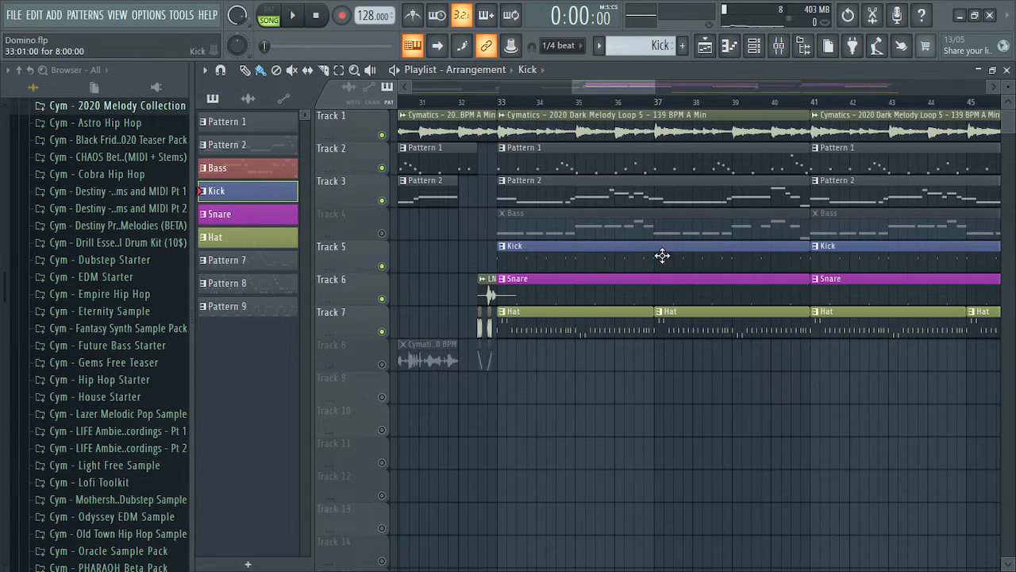
# Open the Snare clip in the piano roll, keeping it on the snare channel
pyautogui.doubleClick(556, 288)
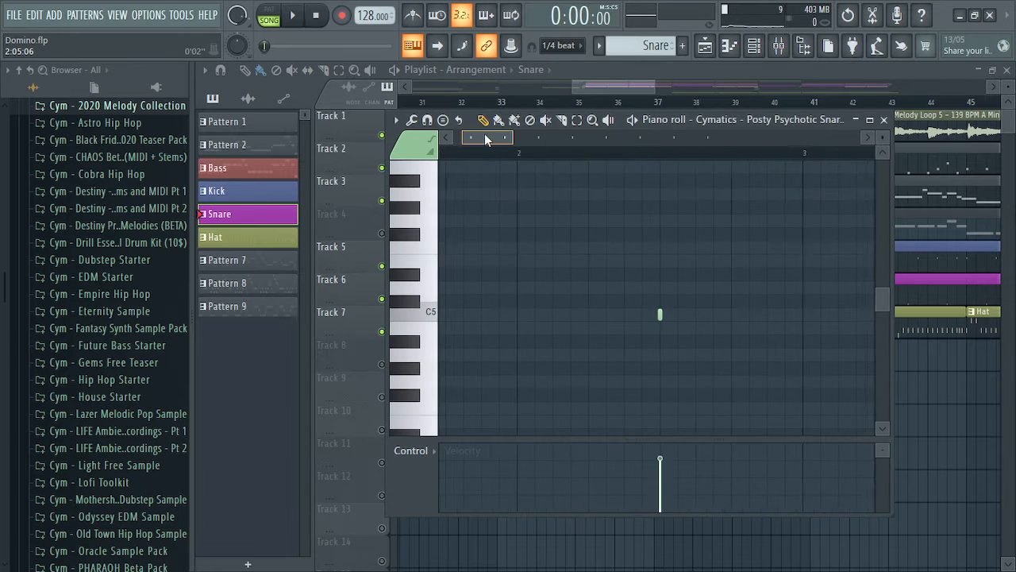
pyautogui.moveTo(472, 139)
pyautogui.mouseDown()
pyautogui.moveTo(526, 135)
pyautogui.moveTo(453, 138)
pyautogui.moveTo(470, 138)
pyautogui.mouseUp()
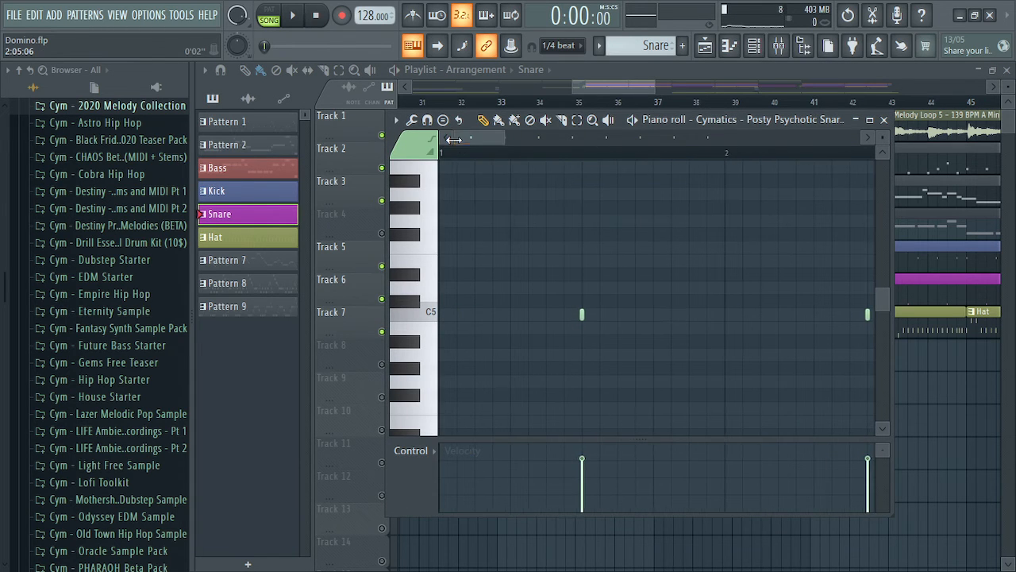
pyautogui.click(734, 121)
pyautogui.click(777, 124)
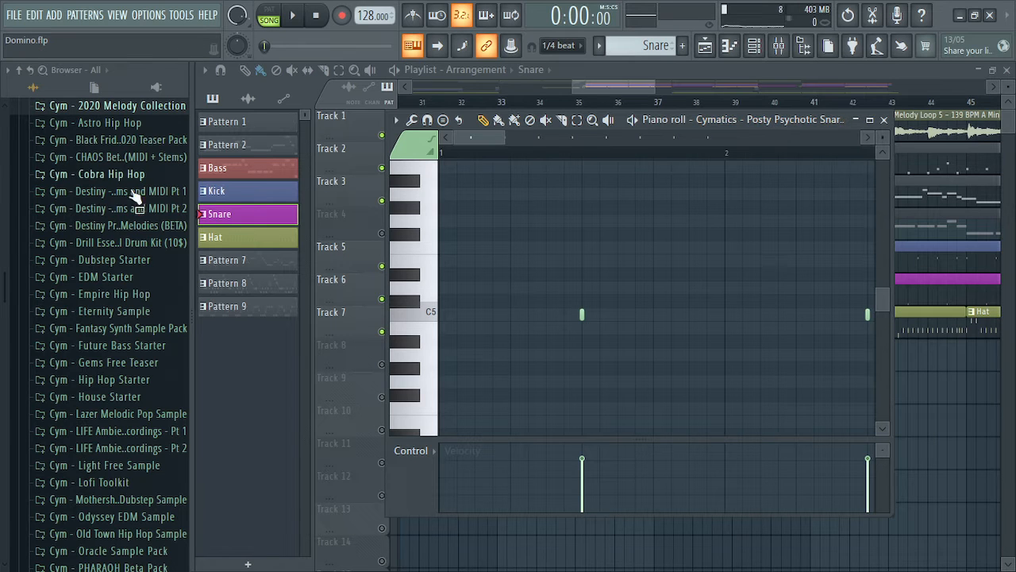
# Expand Posty Hip Hop Sample > Drums - One Shots > Snares and preview Posty Apart Snare and Posty Psychotic Snare 1 - D#
pyautogui.scroll(-5, 135, 487)
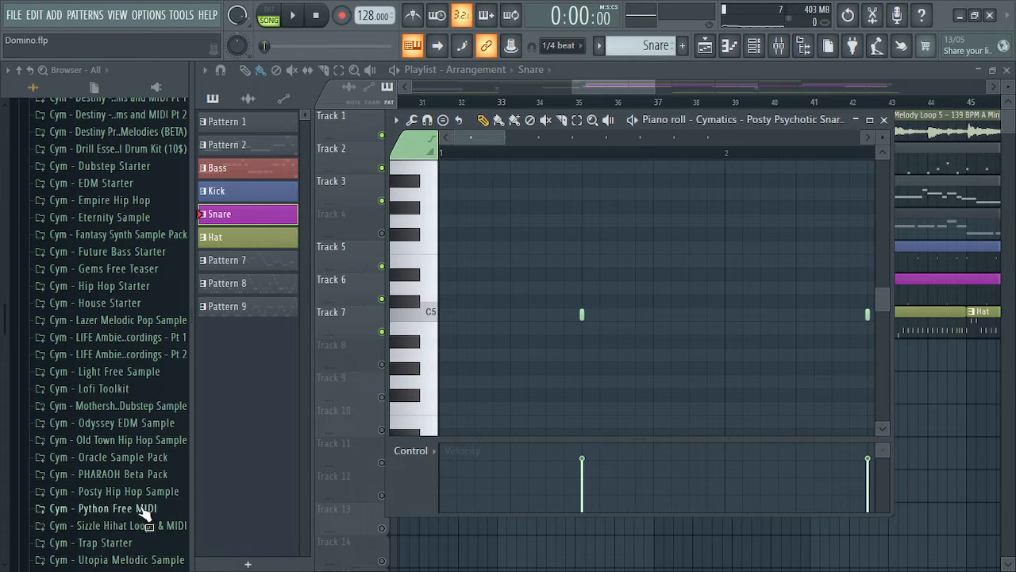
pyautogui.click(147, 488)
pyautogui.click(786, 124)
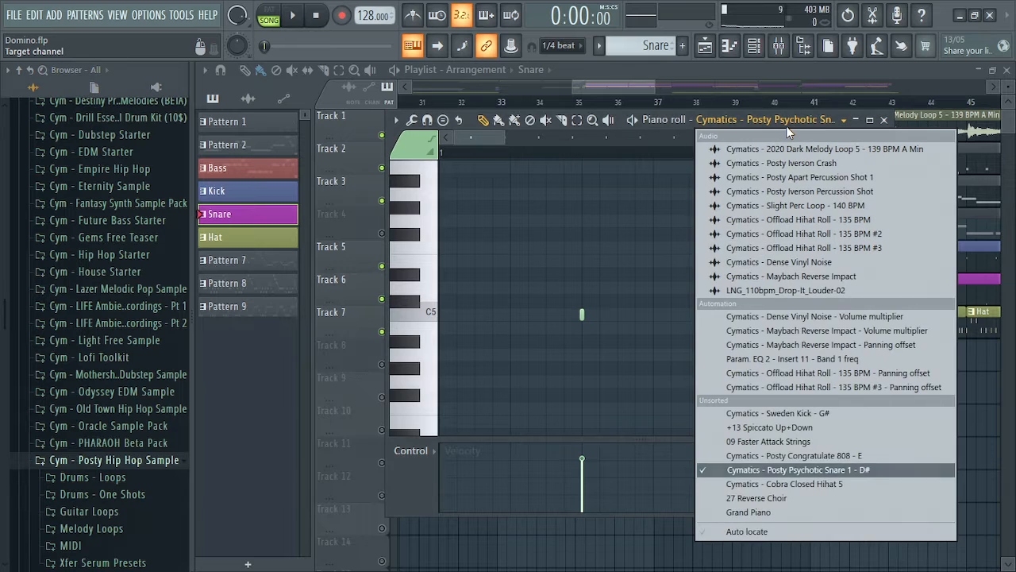
pyautogui.click(786, 124)
pyautogui.scroll(-5, 113, 481)
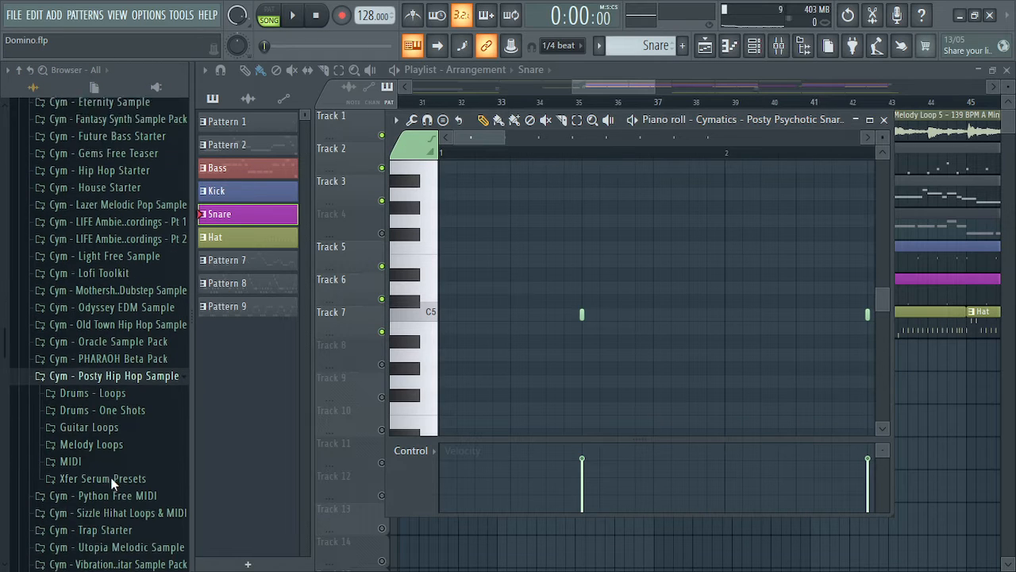
pyautogui.click(130, 399)
pyautogui.scroll(-4, 131, 405)
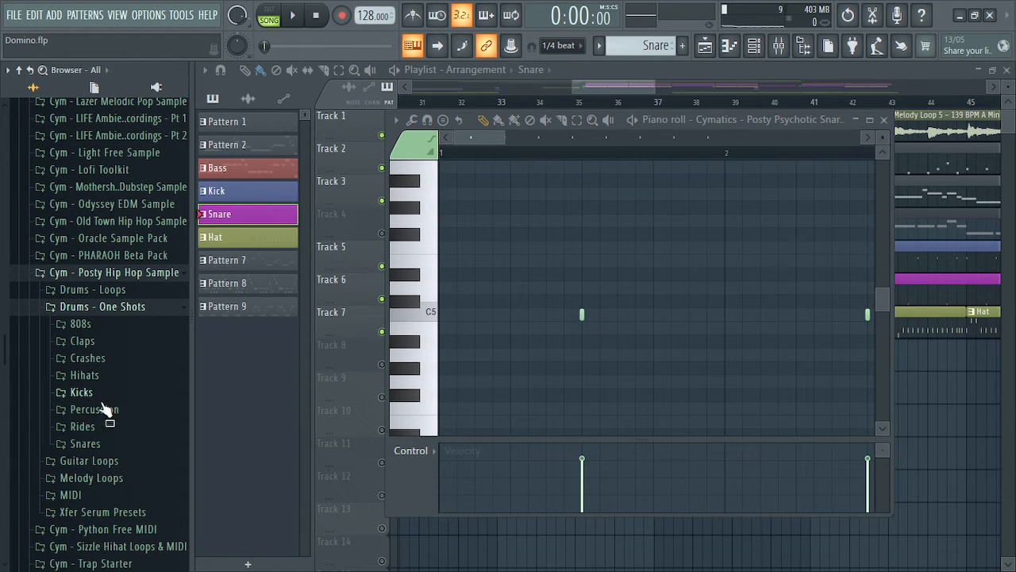
pyautogui.click(101, 444)
pyautogui.click(149, 461)
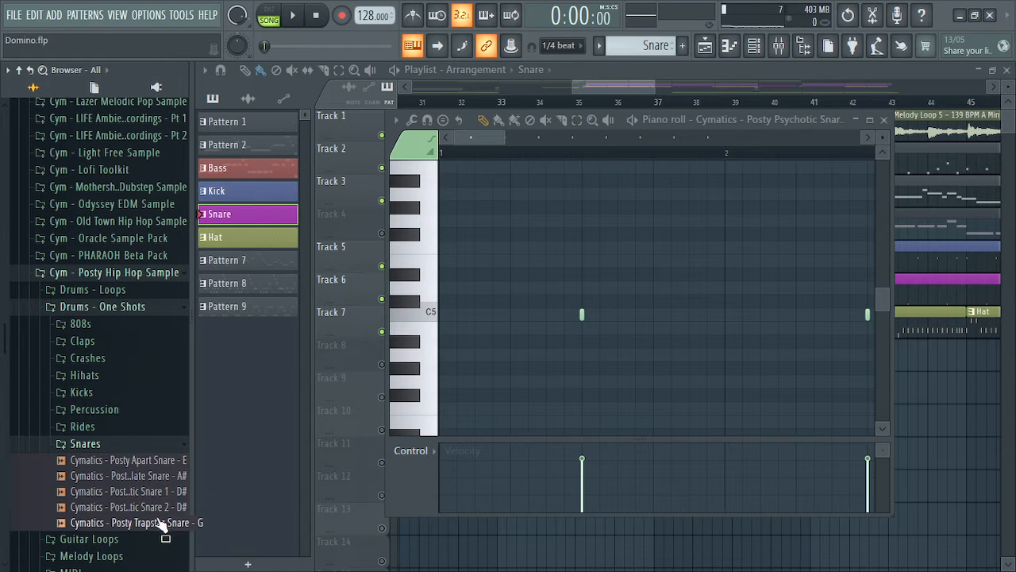
pyautogui.click(158, 491)
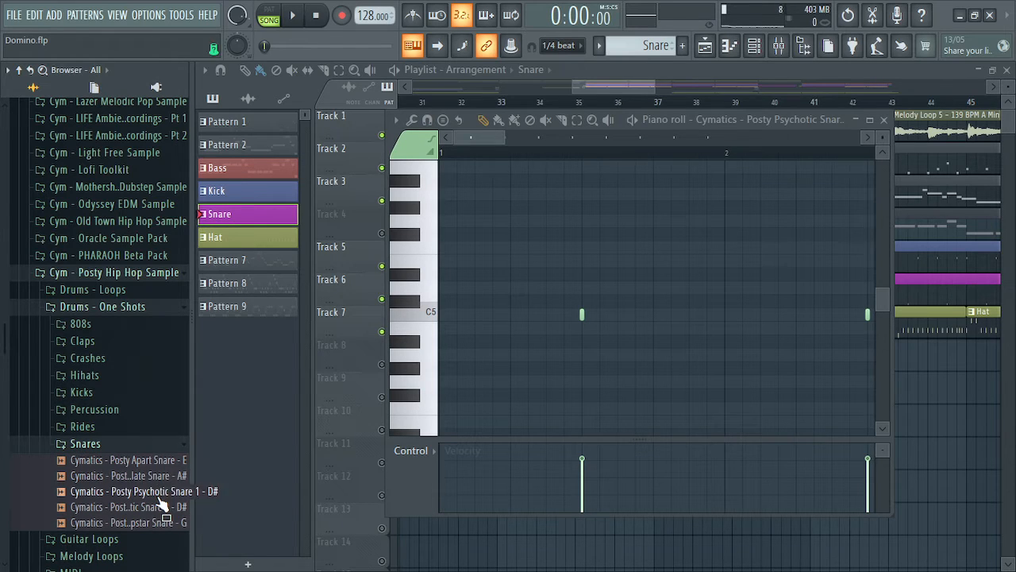
pyautogui.click(159, 498)
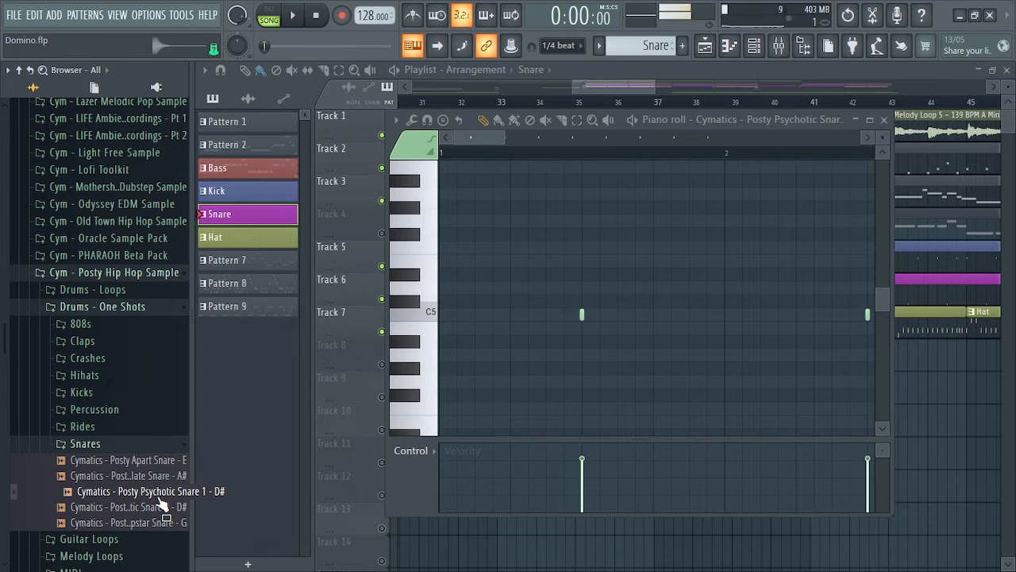
pyautogui.click(883, 119)
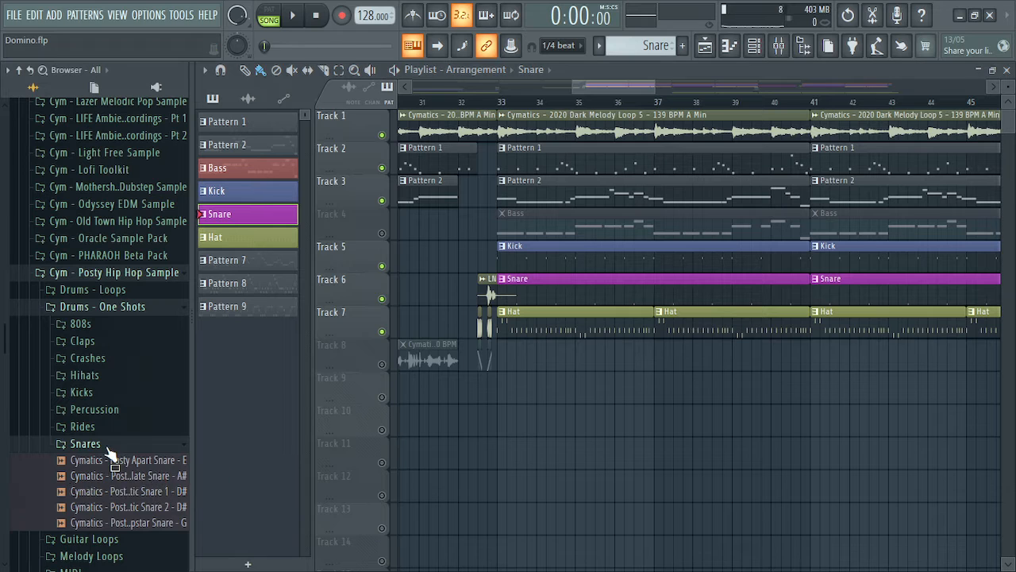
# Collapse the Snares folder and open the Posty Psychotic Snare 1 - D# settings from the Channel rack
pyautogui.click(79, 443)
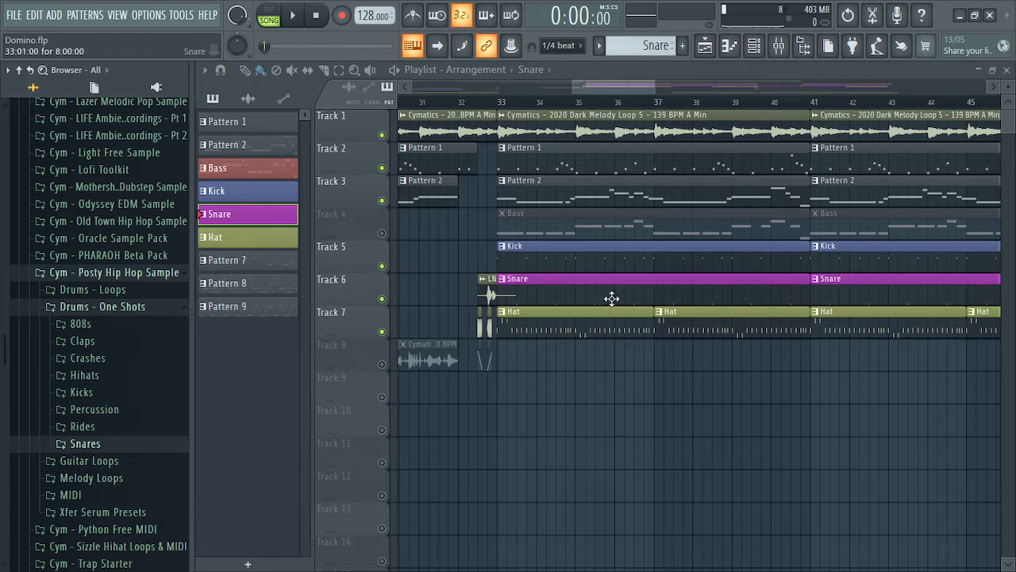
pyautogui.click(755, 47)
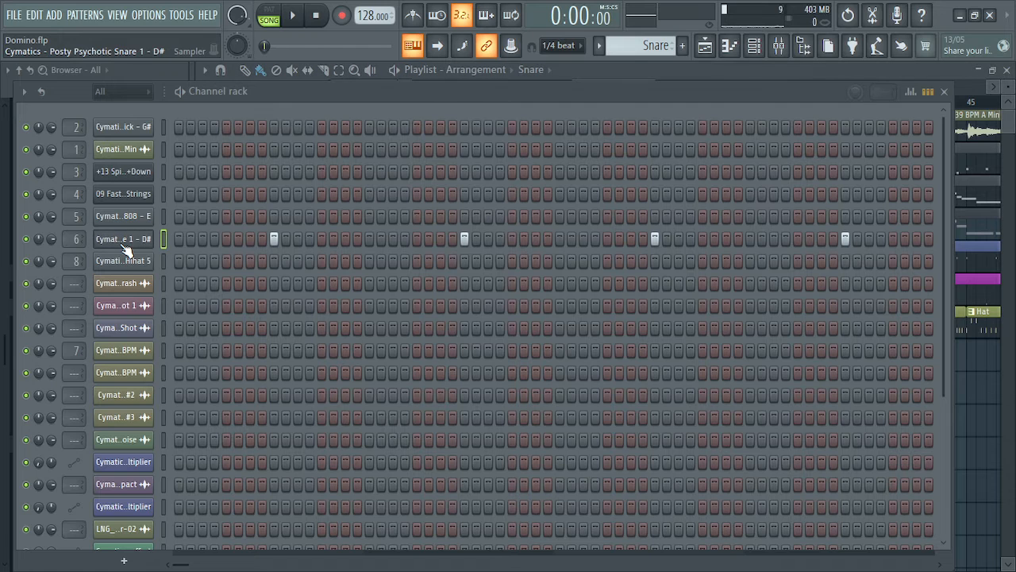
pyautogui.click(945, 92)
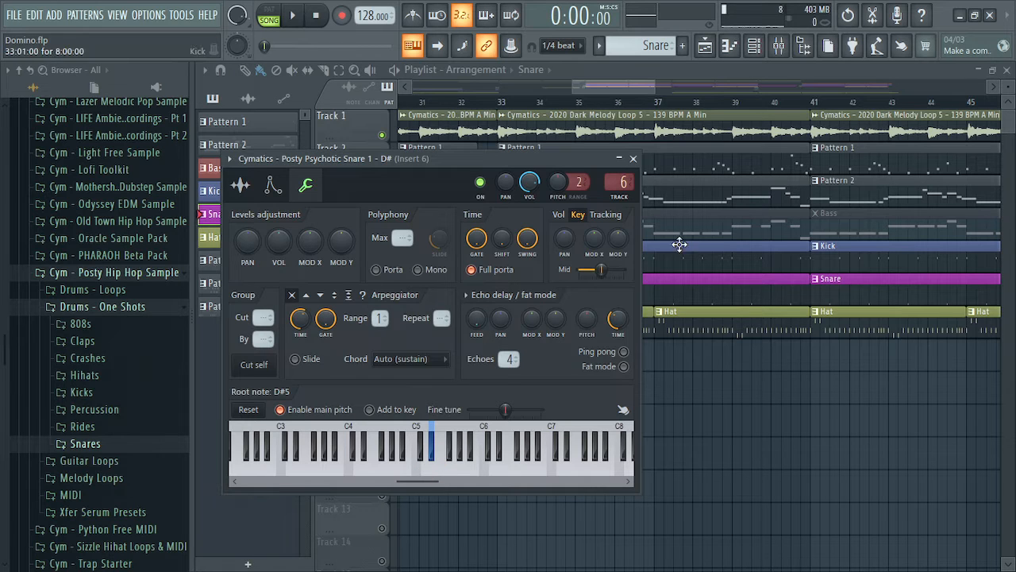
# Move the Posty Psychotic Snare settings window down and to the right by its title bar
pyautogui.moveTo(538, 161); pyautogui.dragTo(651, 197)
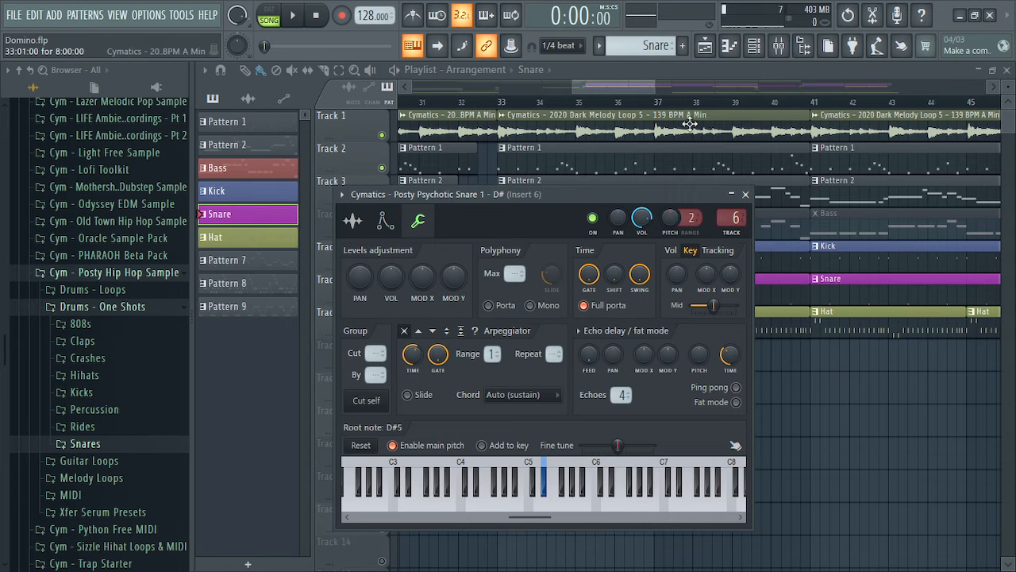
# In a new Chrome tab, search Google for 'notes on a minor'
pyautogui.hotkey('alt', 'Tab')
pyautogui.hotkey('alt', 'Tab')
pyautogui.hotkey('alt', 'Tab')
pyautogui.hotkey('alt', 'Tab')
pyautogui.hotkey('alt', 'Tab')
pyautogui.hotkey('alt', 'Tab')
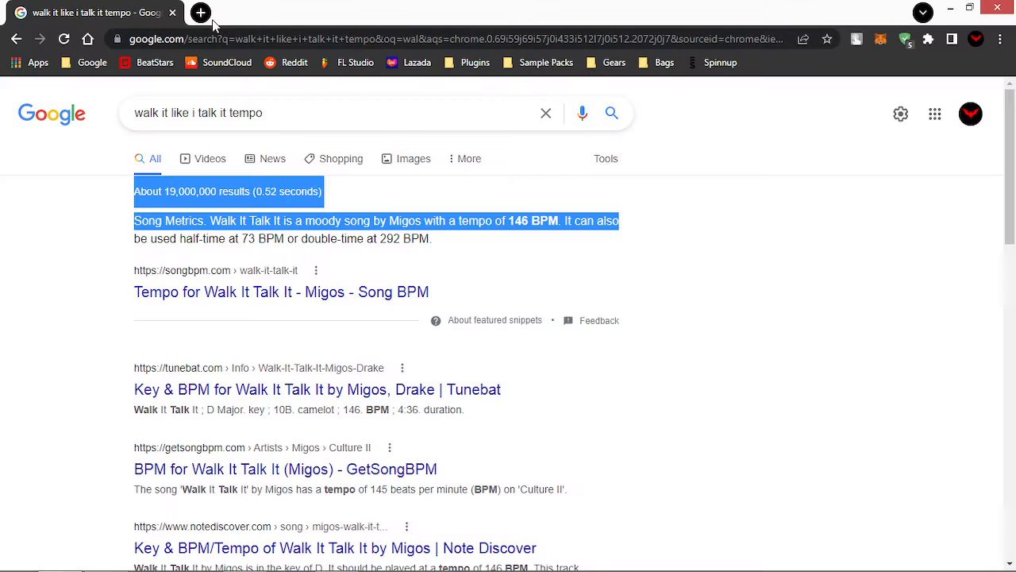
pyautogui.hotkey('ctrl', 't')
pyautogui.write('b')
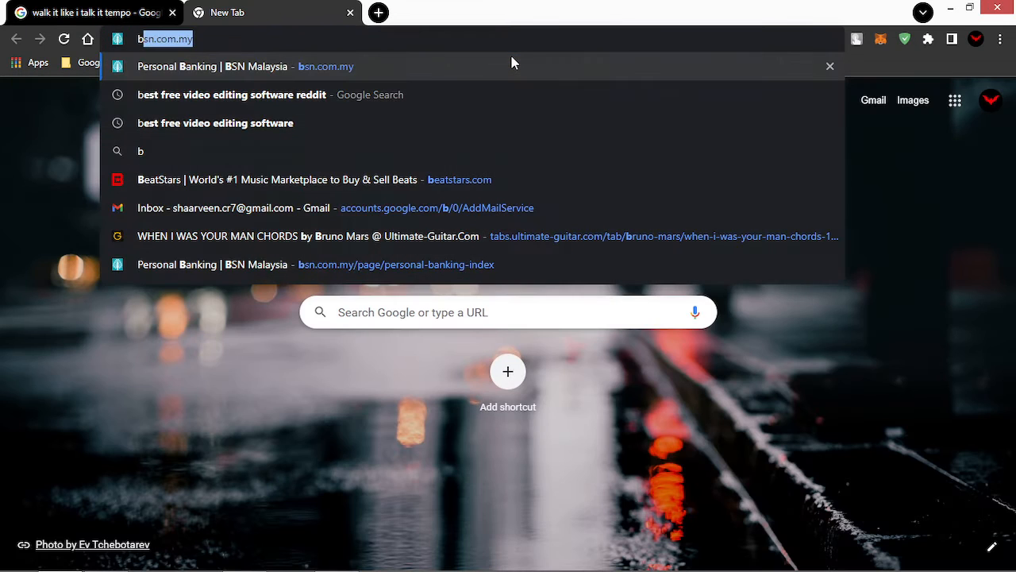
pyautogui.press('BackSpace')
pyautogui.press('BackSpace')
pyautogui.write('n')
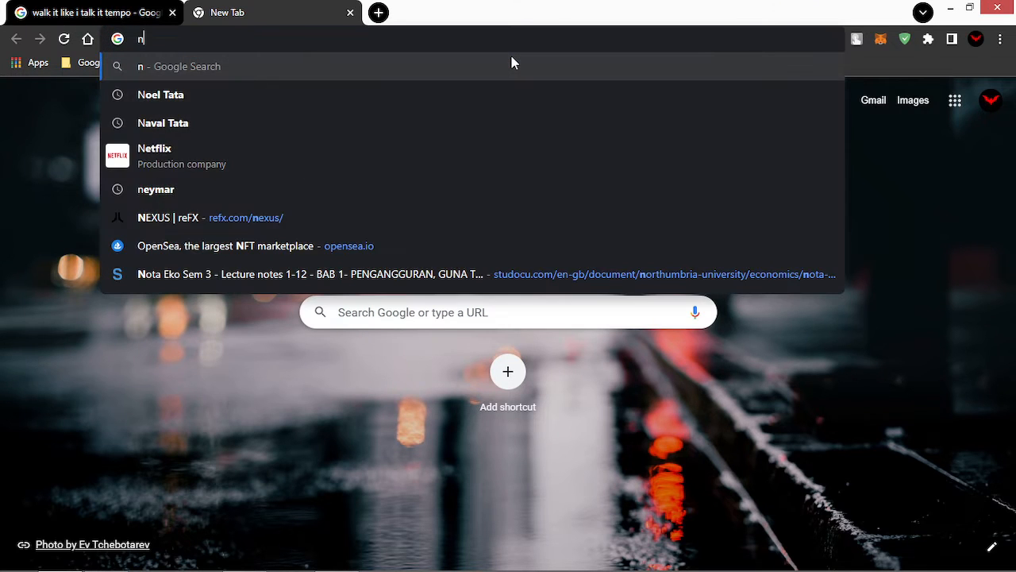
pyautogui.write('otes')
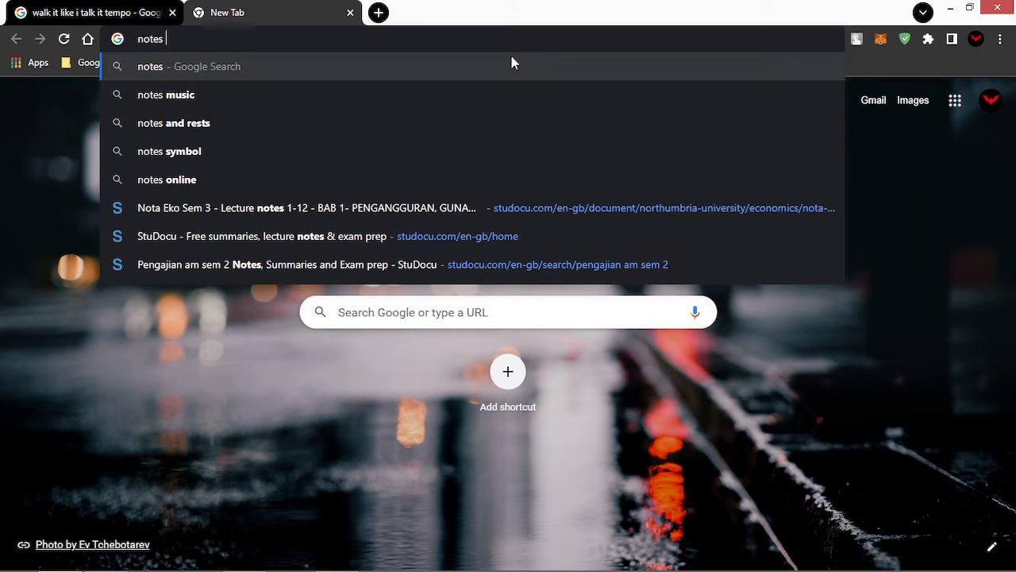
pyautogui.write(' key')
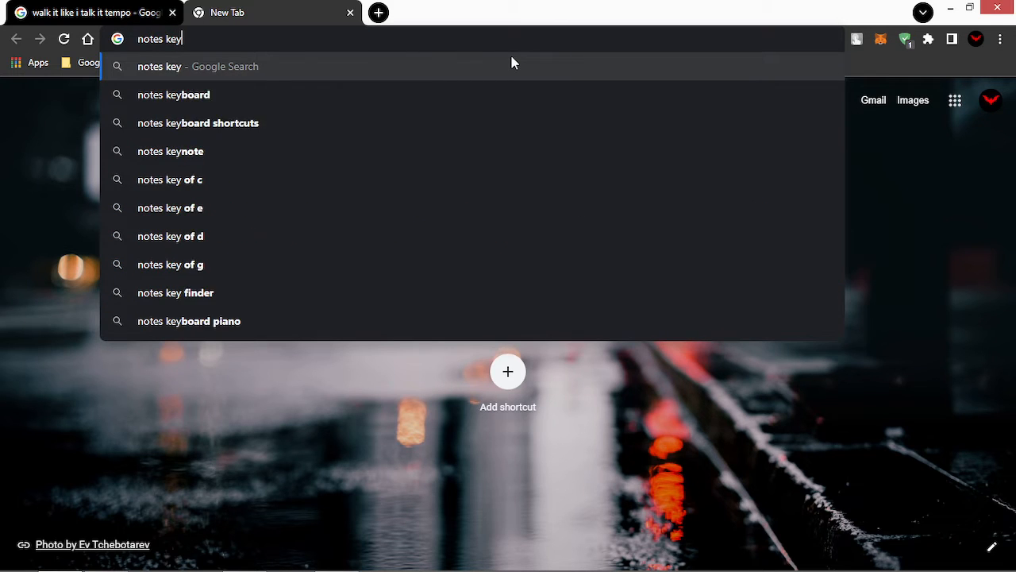
pyautogui.press('BackSpace')
pyautogui.press('BackSpace')
pyautogui.press('BackSpace')
pyautogui.write('on ')
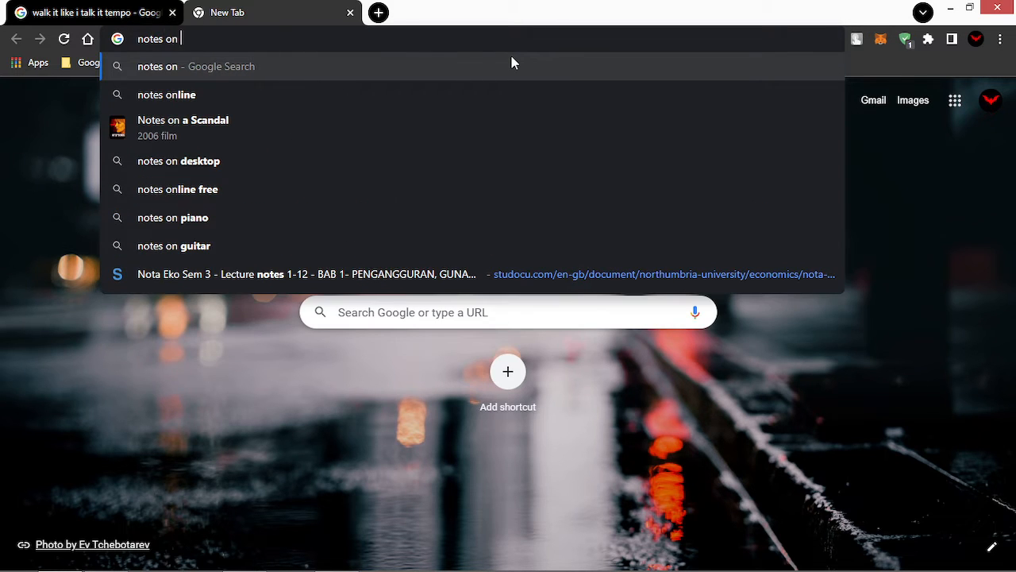
pyautogui.write('amin')
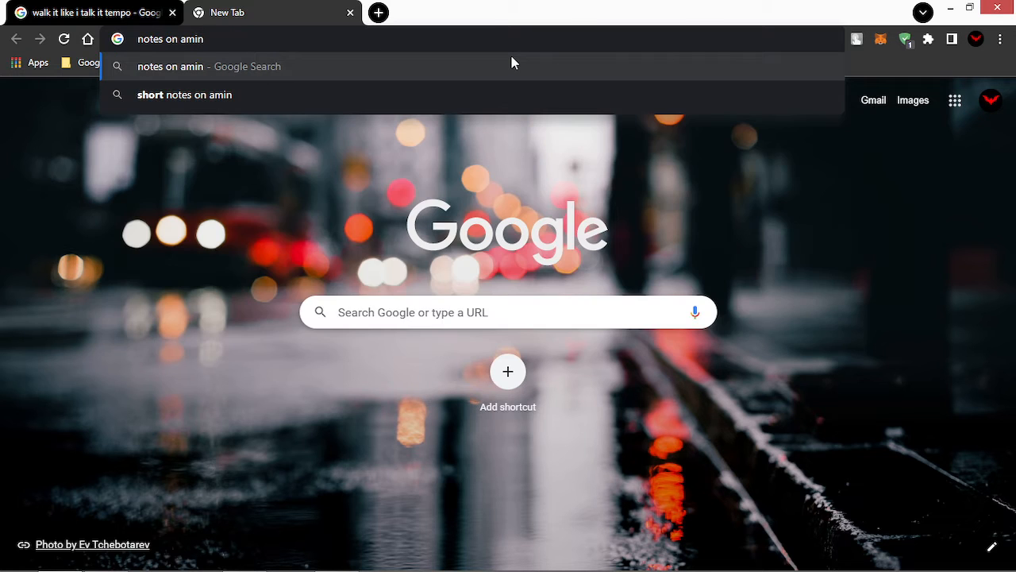
pyautogui.press('BackSpace')
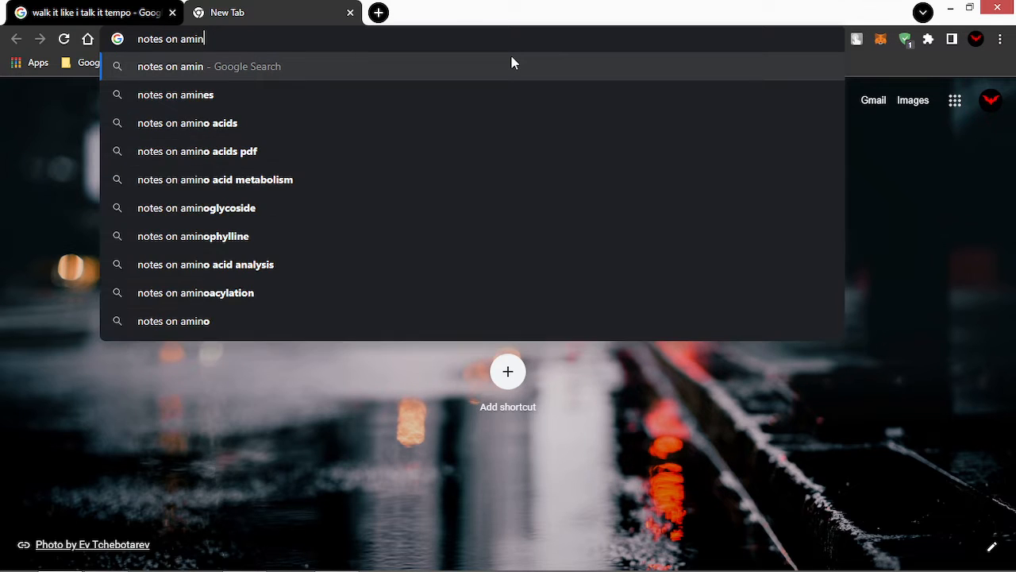
pyautogui.press('BackSpace')
pyautogui.press('BackSpace')
pyautogui.press('BackSpace')
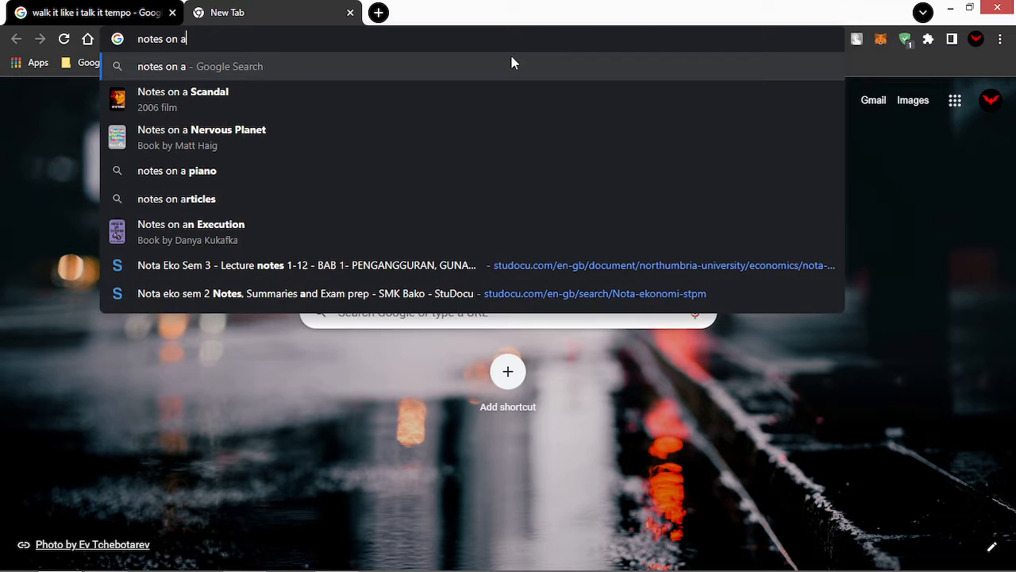
pyautogui.write('minor')
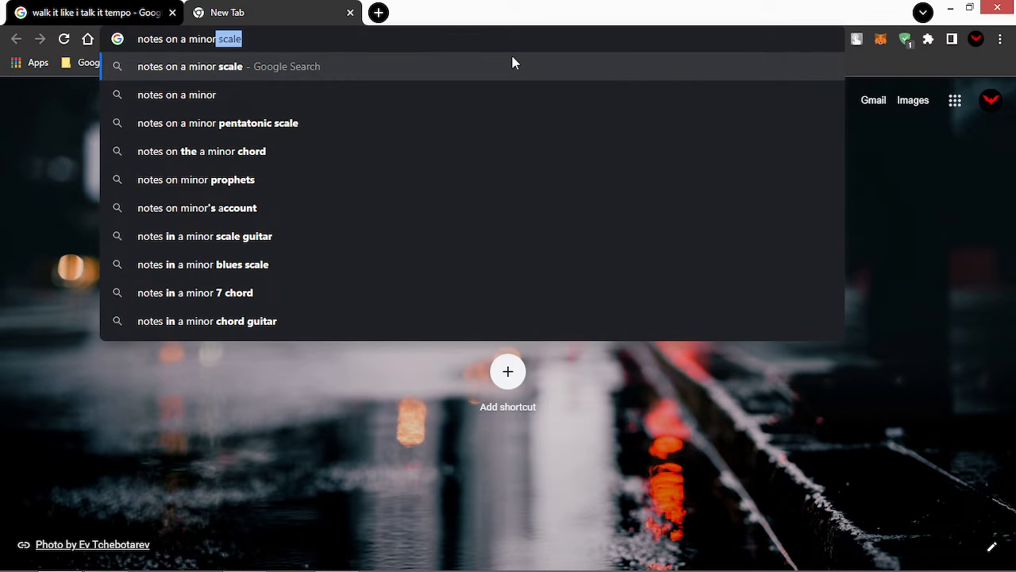
pyautogui.press('Return')
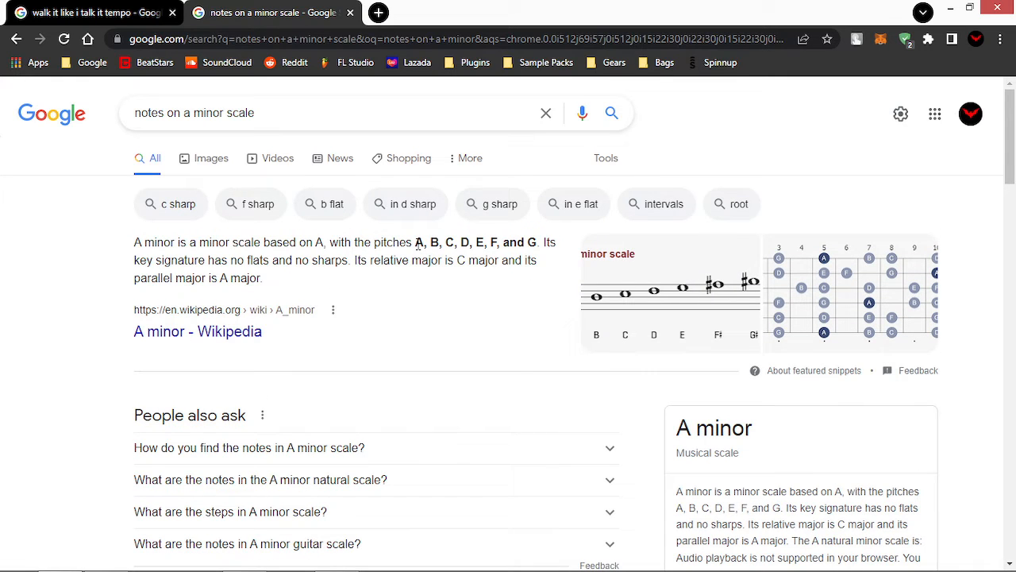
# Highlight the listed A minor pitches A, B, C, D, E, F and G, then return to FL Studio
pyautogui.moveTo(417, 245); pyautogui.dragTo(539, 252)
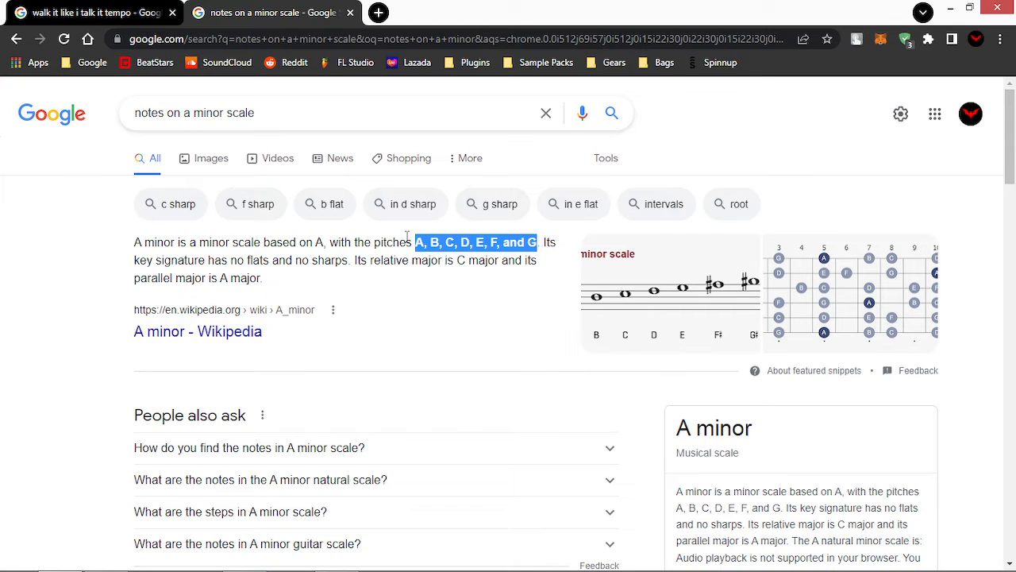
pyautogui.click(446, 263)
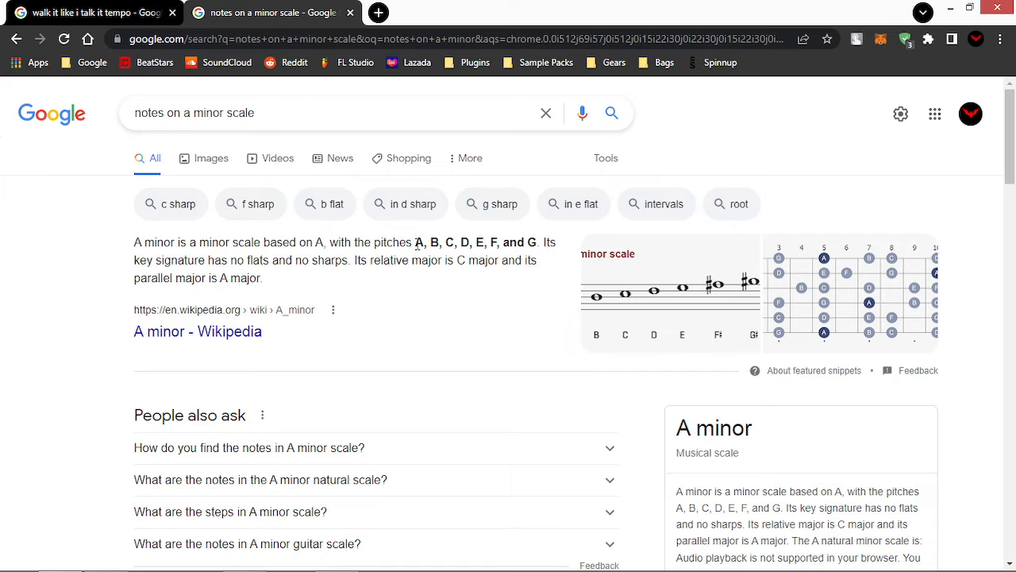
pyautogui.moveTo(416, 246); pyautogui.dragTo(539, 249)
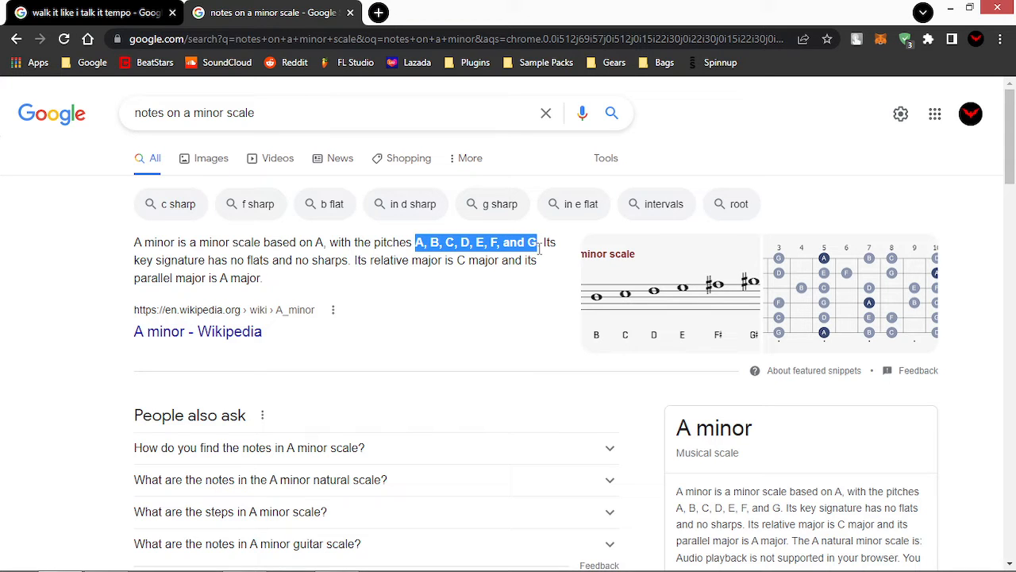
pyautogui.hotkey('alt', 'Tab')
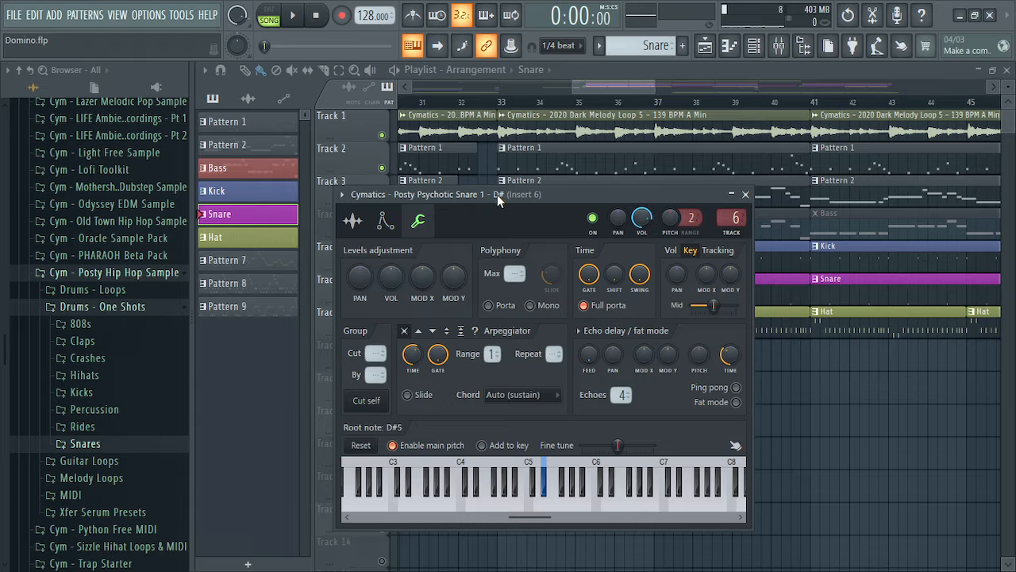
# Set the snare channel's root note to D#5 on the keyboard and preview the sample
pyautogui.rightClick(530, 505)
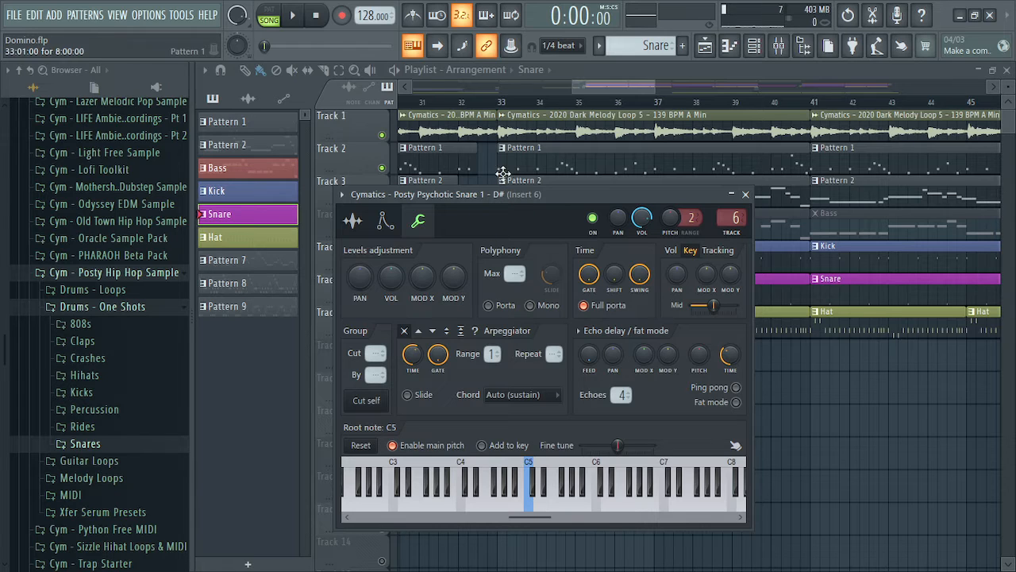
pyautogui.rightClick(544, 494)
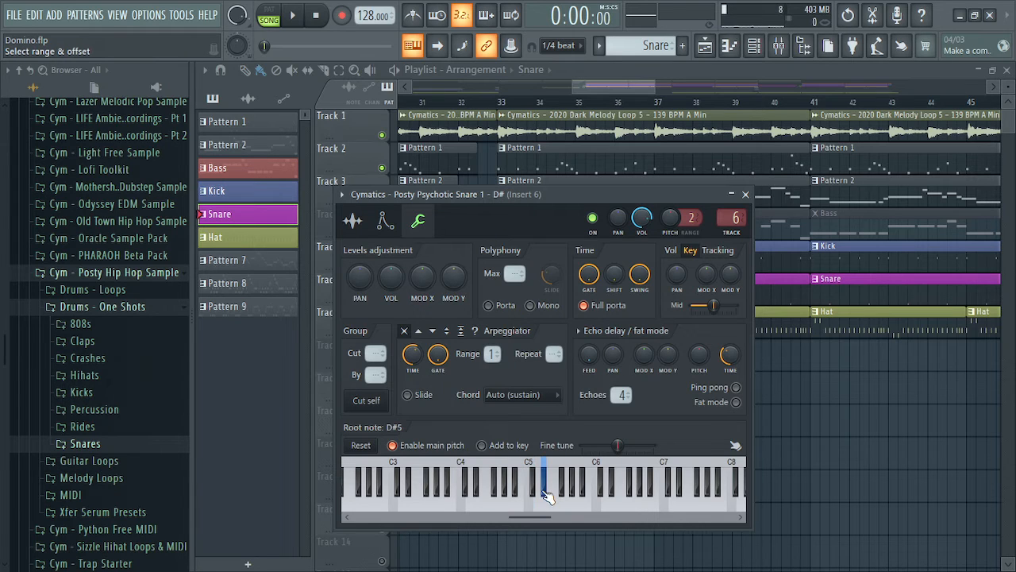
pyautogui.click(547, 505)
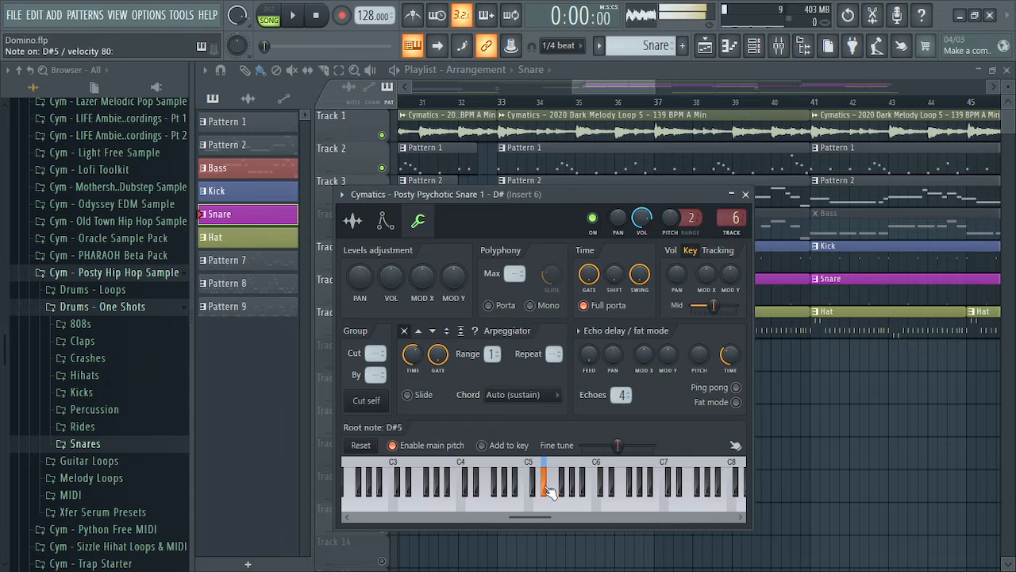
pyautogui.click(546, 495)
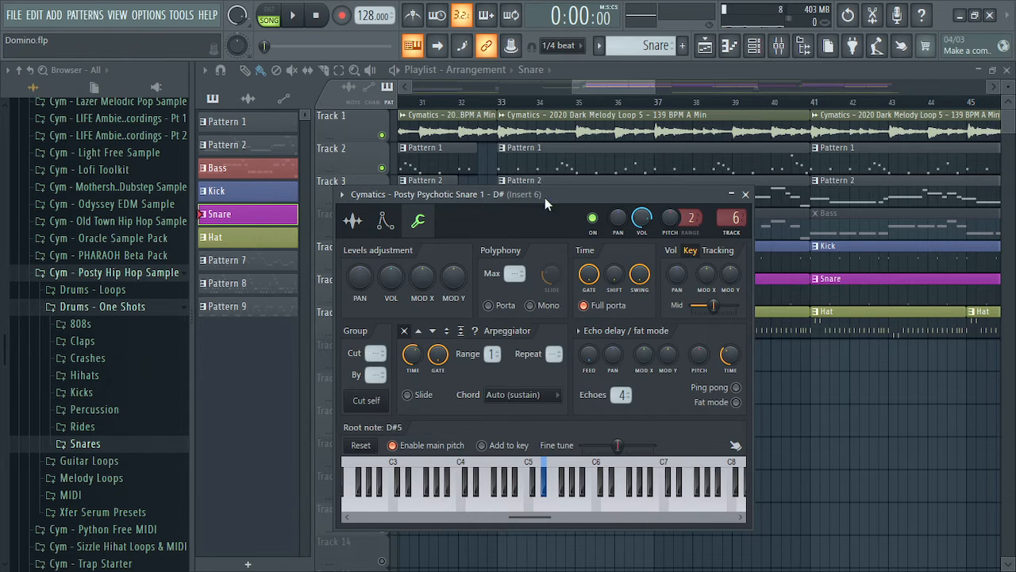
# Close the snare settings and review the Snare pattern's two C5 notes in the piano roll
pyautogui.click(745, 194)
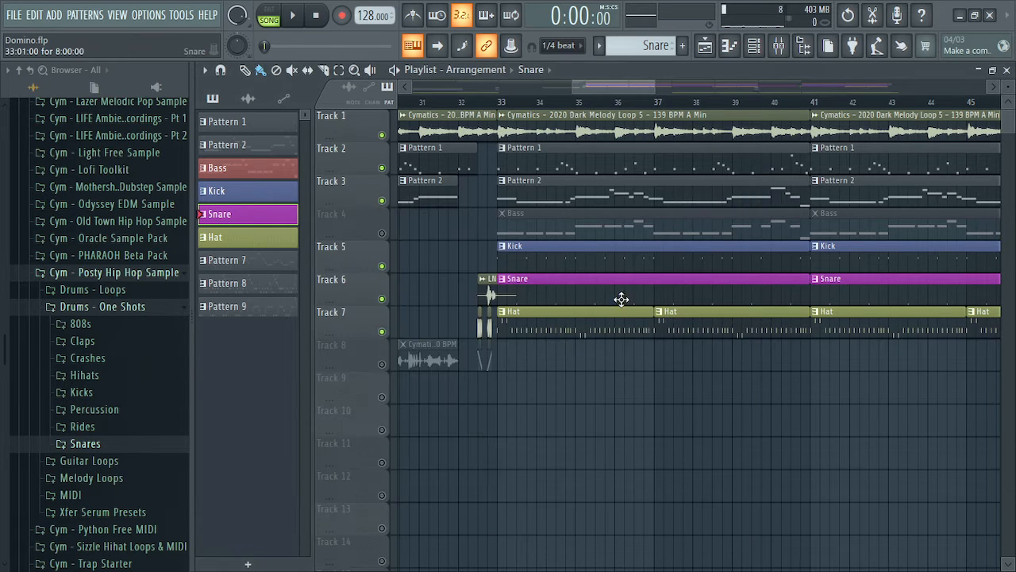
pyautogui.doubleClick(560, 298)
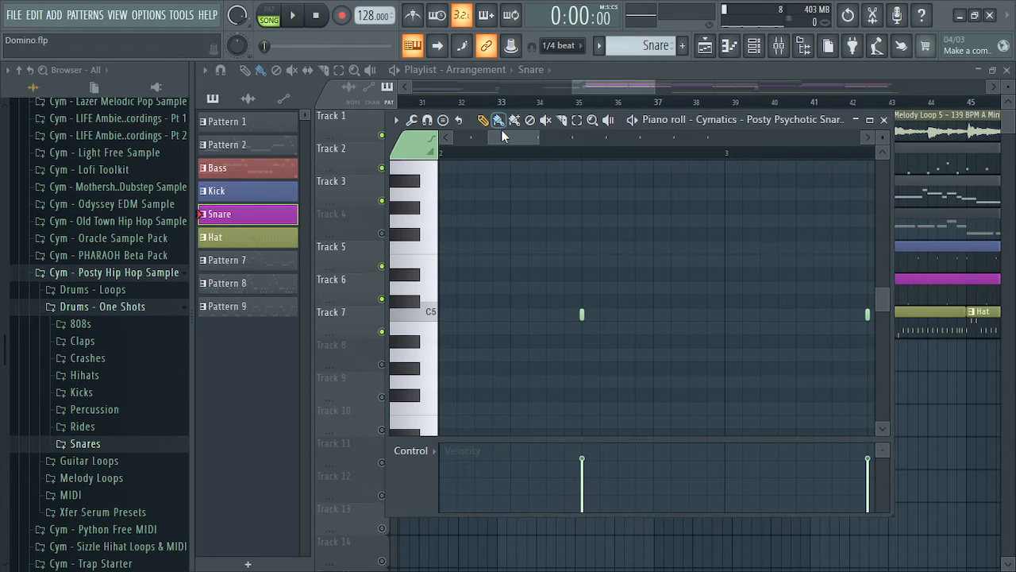
pyautogui.click(443, 151)
pyautogui.moveTo(534, 138); pyautogui.dragTo(488, 139)
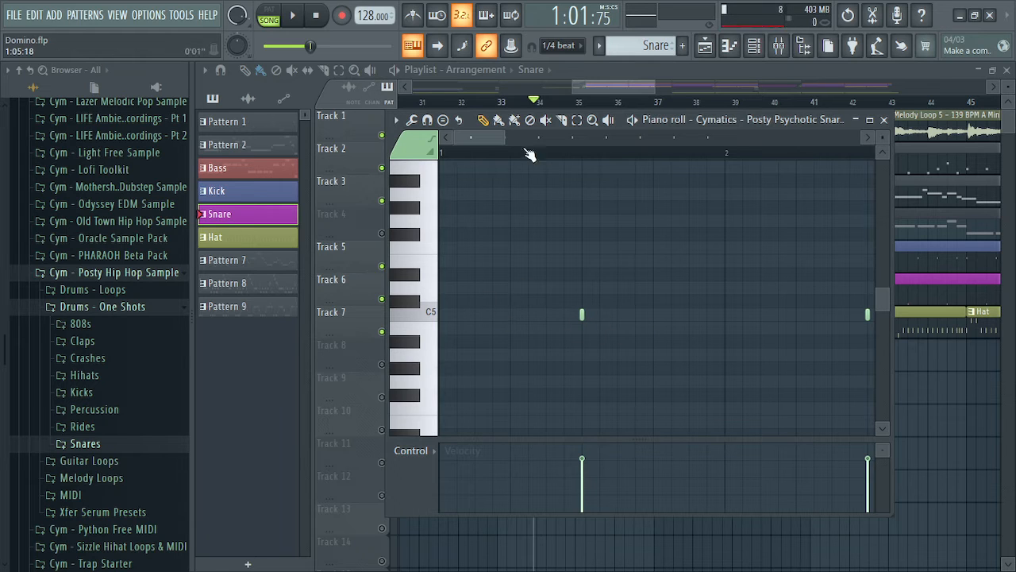
pyautogui.moveTo(473, 138); pyautogui.dragTo(474, 138)
pyautogui.click(884, 120)
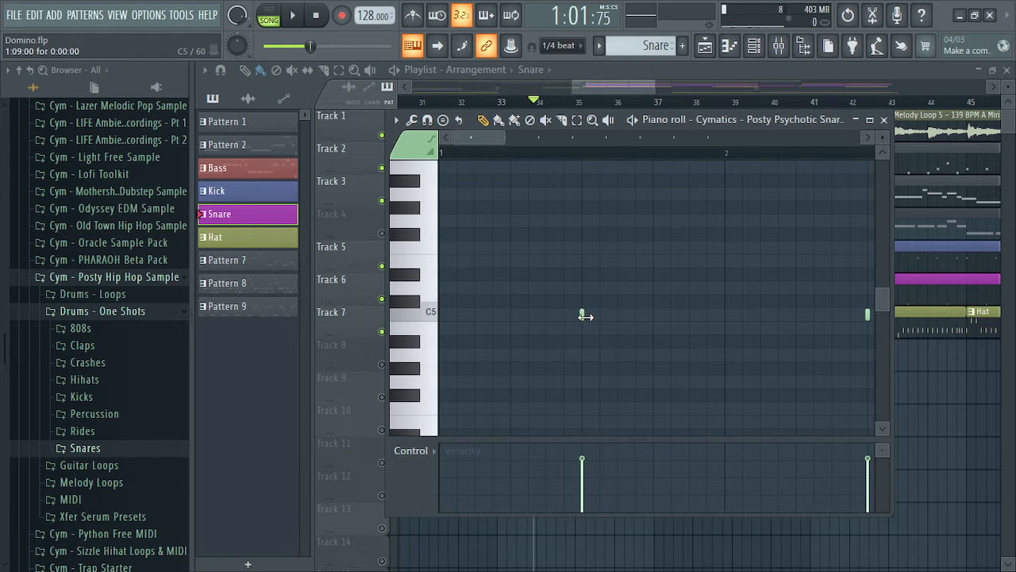
# Check Pattern 1, then open the Hat pattern and confirm its Cobra Closed Hihat 5 channel
pyautogui.click(894, 118)
pyautogui.doubleClick(632, 172)
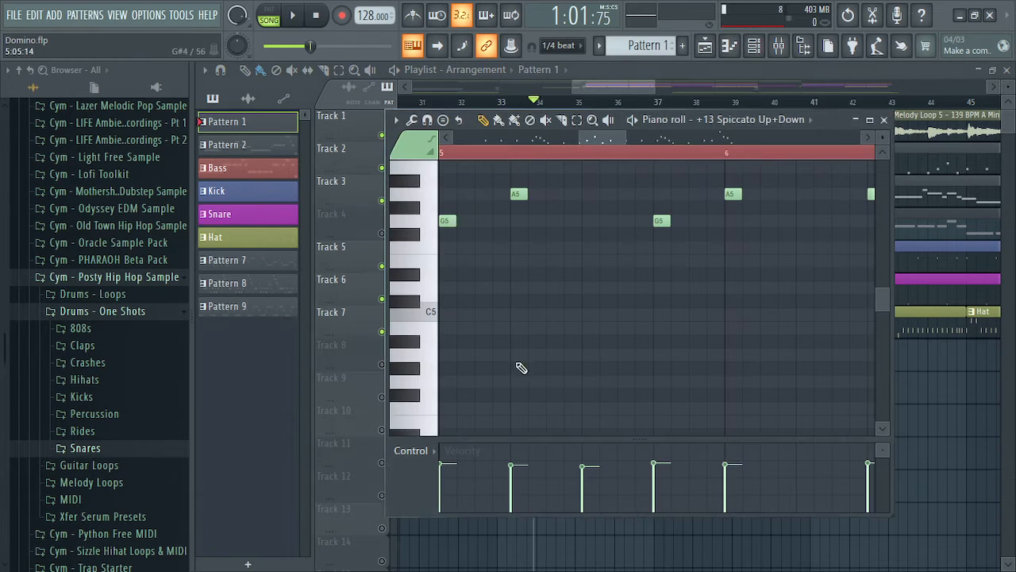
pyautogui.click(884, 119)
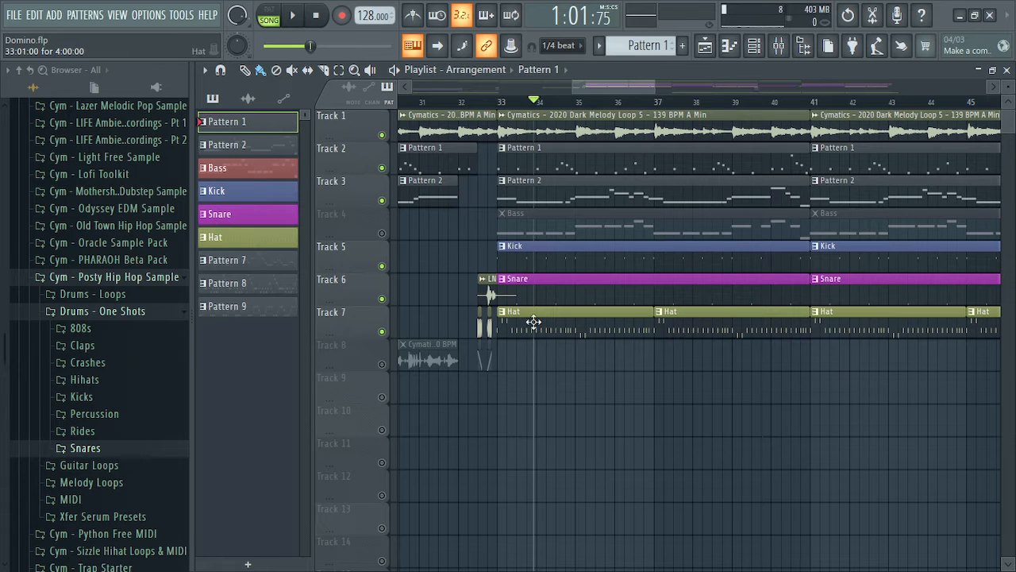
pyautogui.doubleClick(572, 323)
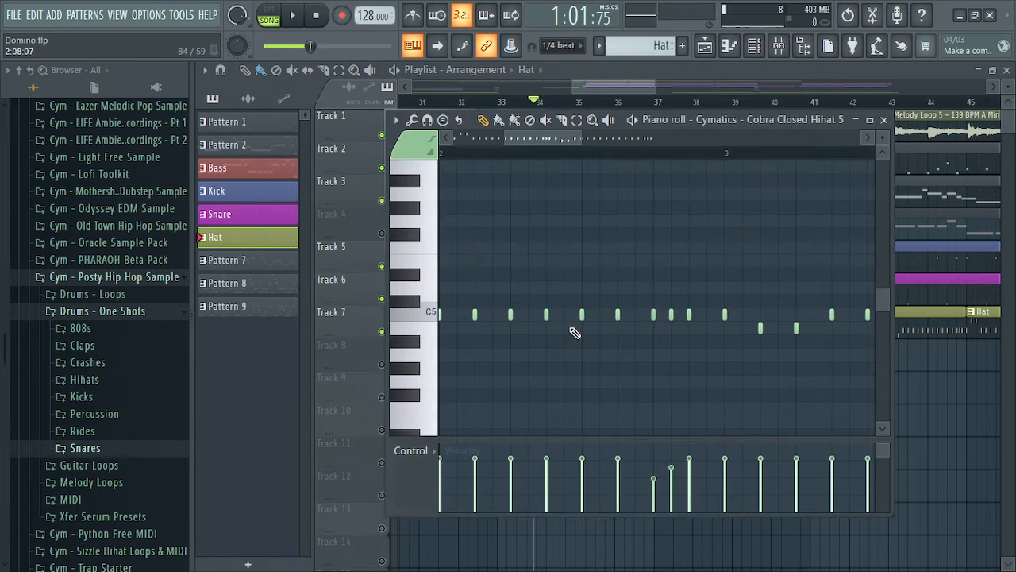
pyautogui.click(793, 124)
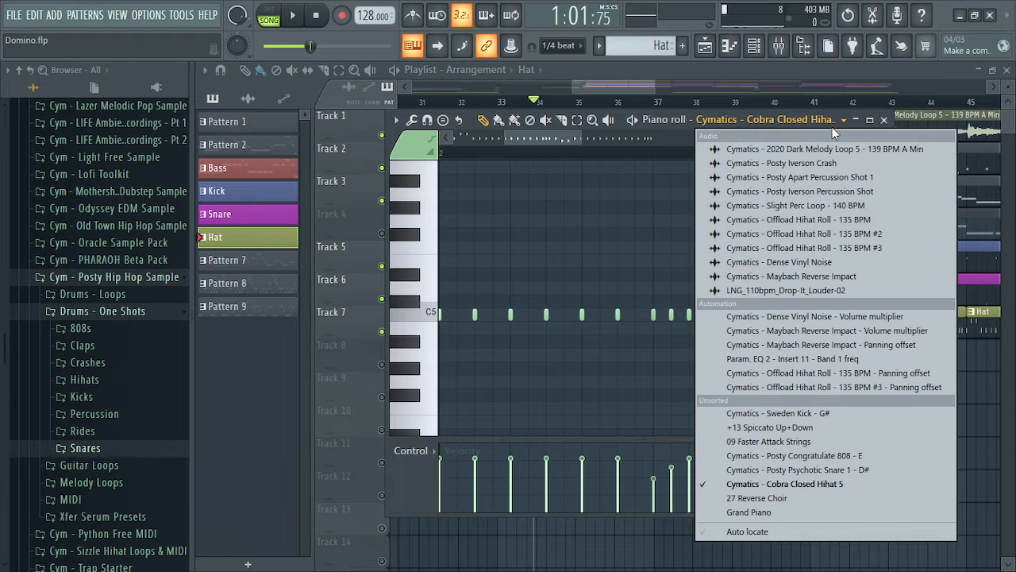
pyautogui.click(722, 127)
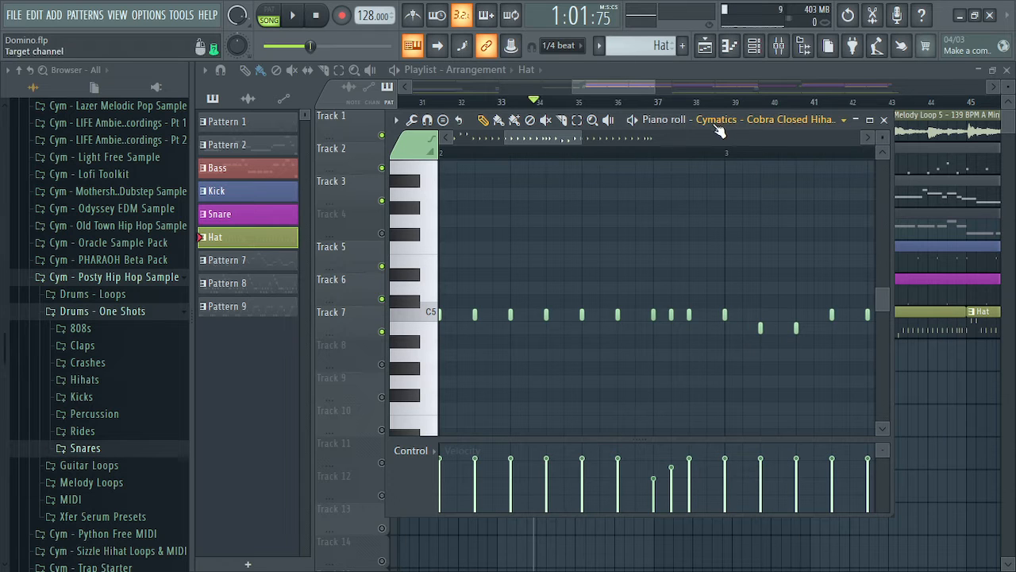
pyautogui.click(888, 119)
# Close the mixer and play the song from bar 33, then stop
pyautogui.click(779, 45)
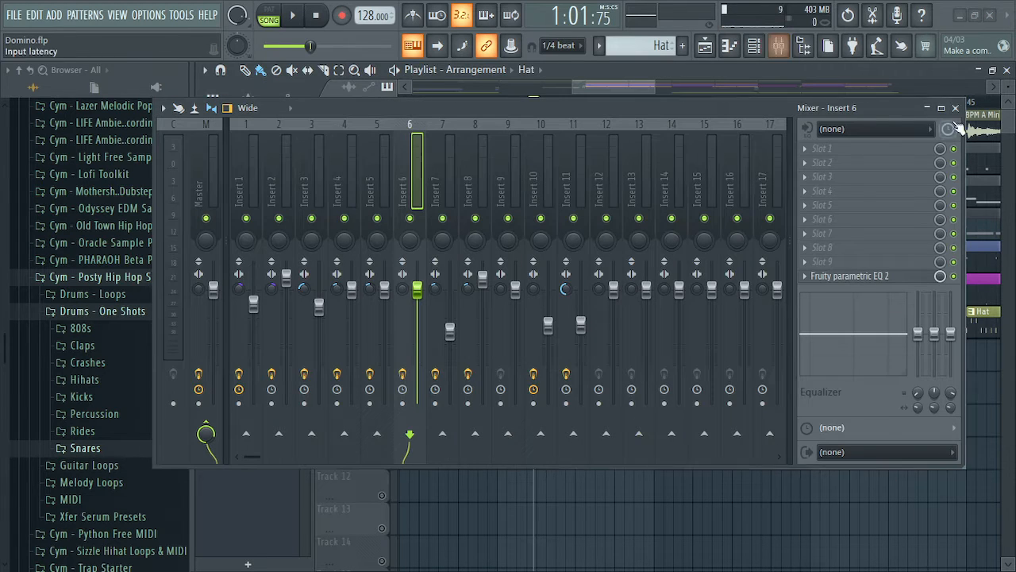
pyautogui.click(957, 109)
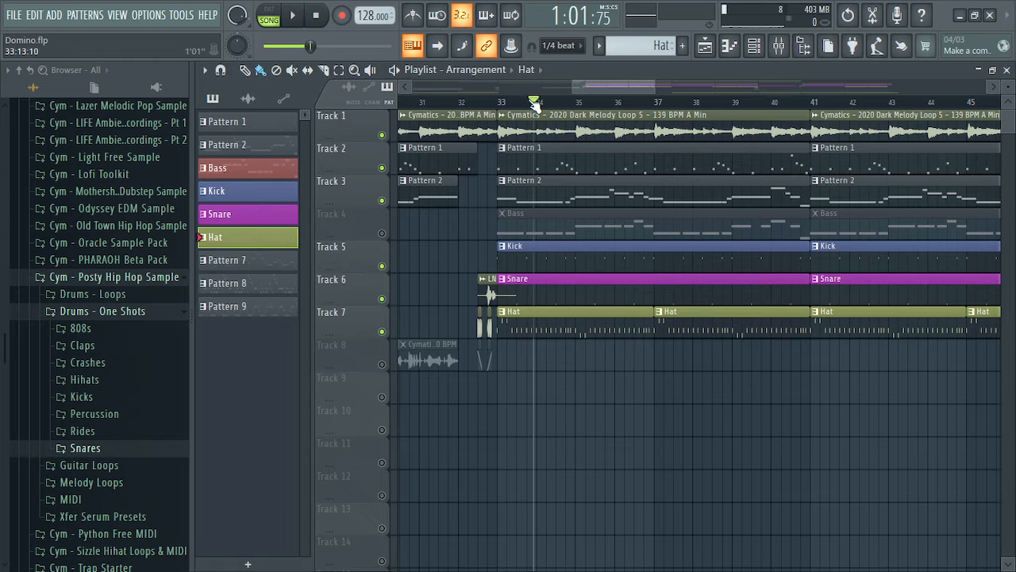
pyautogui.click(507, 103)
pyautogui.moveTo(506, 103)
pyautogui.mouseDown()
pyautogui.moveTo(488, 104)
pyautogui.moveTo(498, 103)
pyautogui.mouseUp()
pyautogui.press('space')
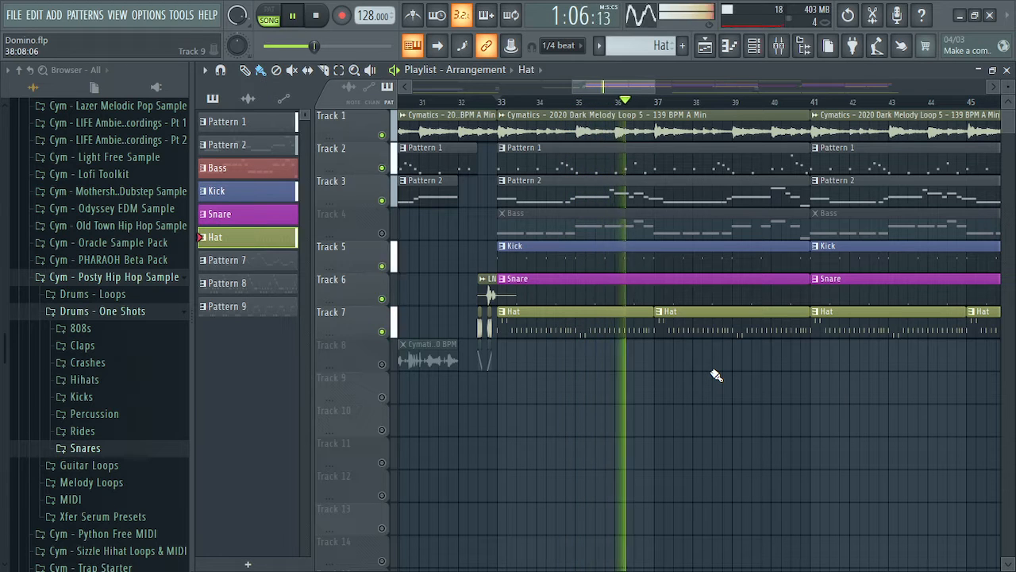
pyautogui.press('space')
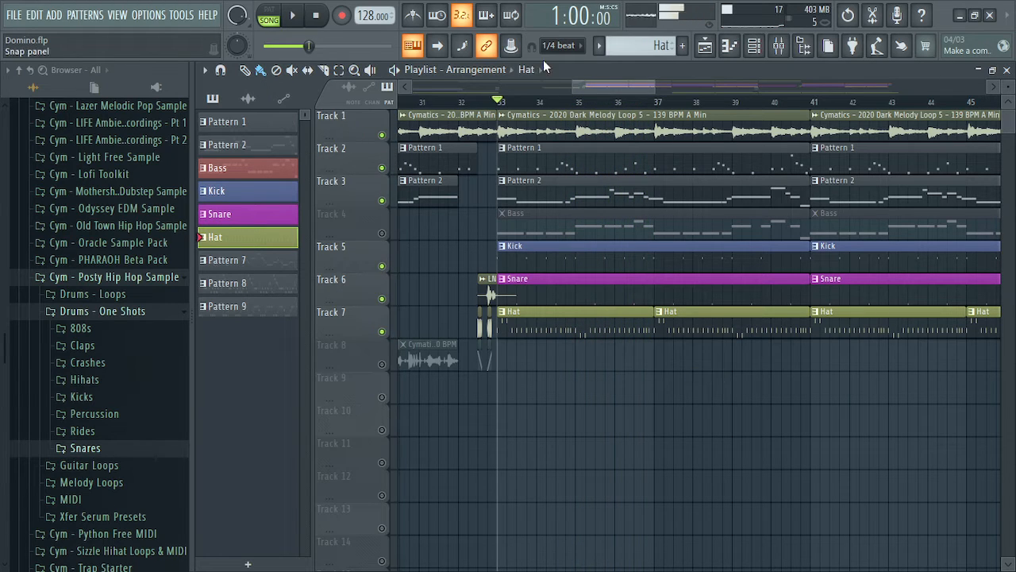
# Reset to the song start, unmute Track 4's Bass clips and expand the 808s folder
pyautogui.click(317, 16)
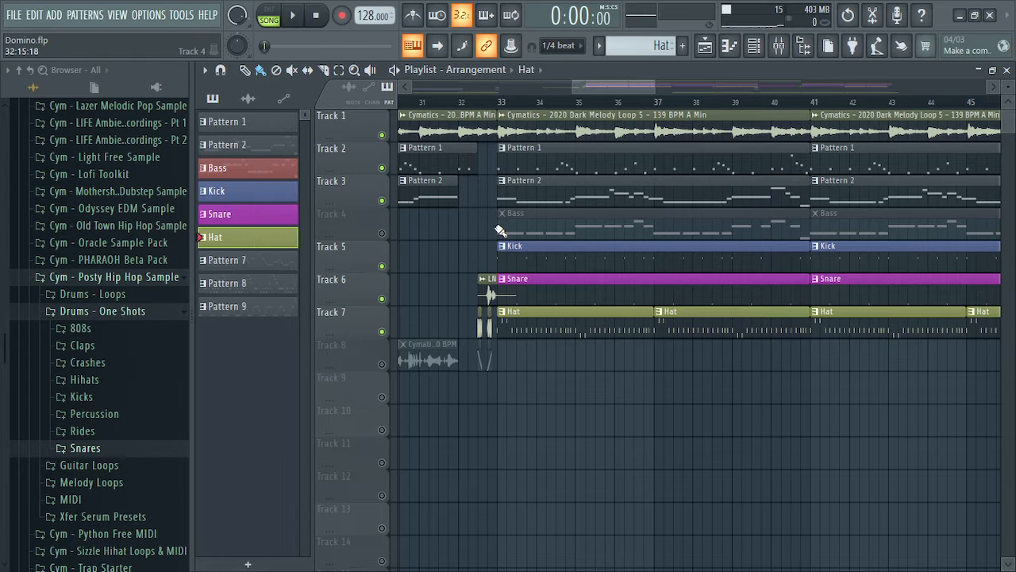
pyautogui.click(382, 233)
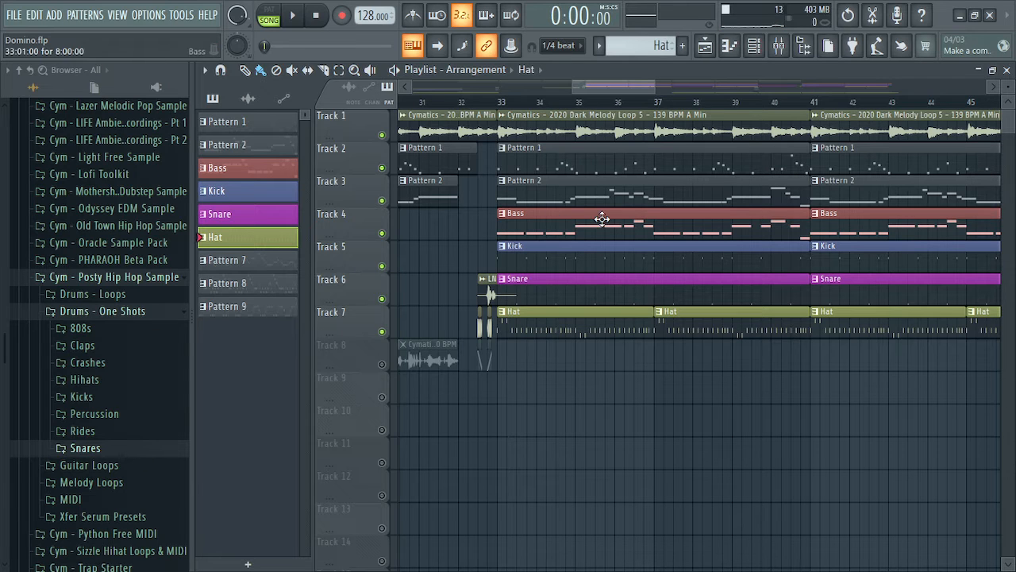
pyautogui.click(122, 330)
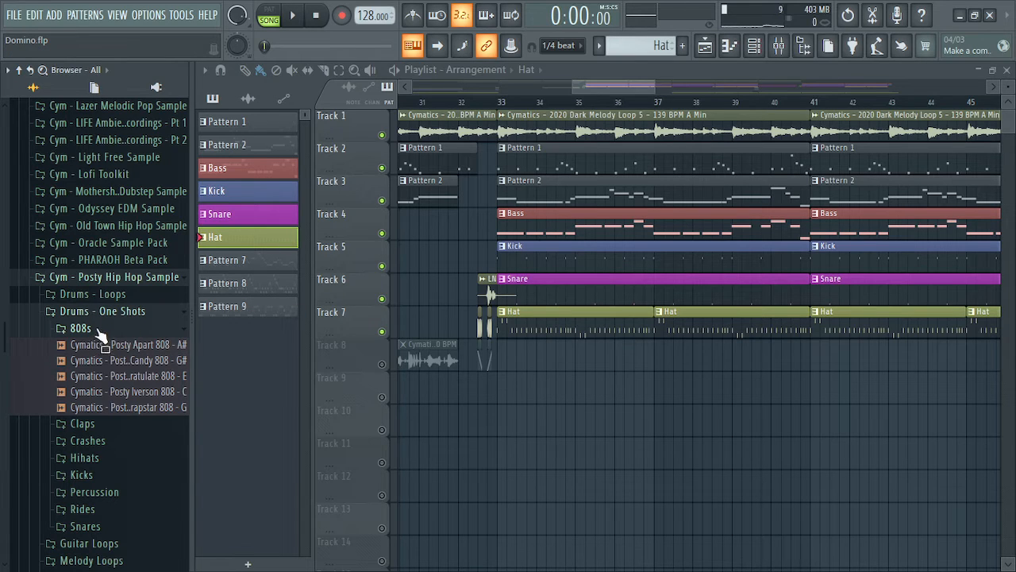
# Inspect the Bass and Pattern 2 piano rolls and preview the Posty Congratulate 808 sample
pyautogui.doubleClick(592, 229)
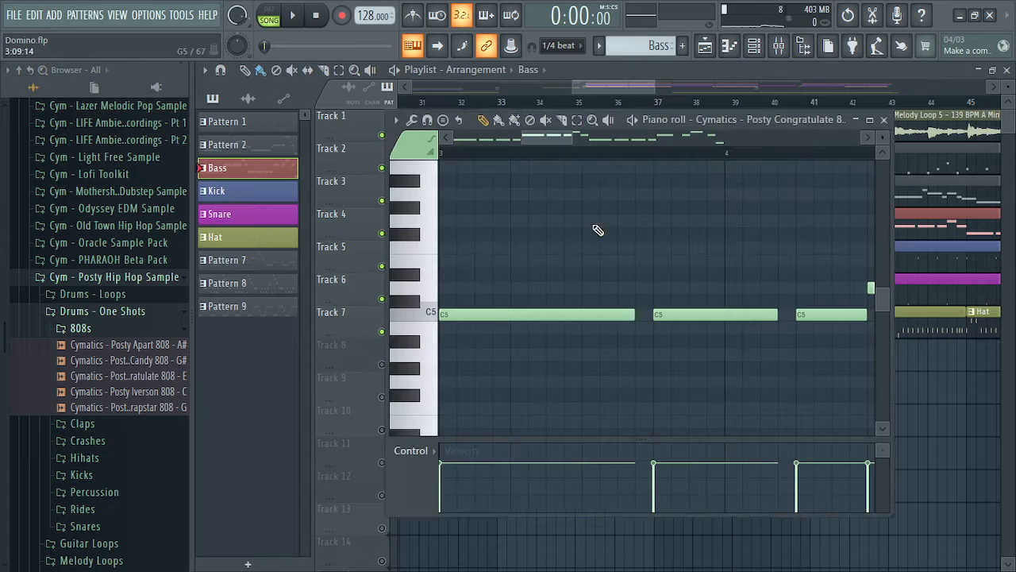
pyautogui.click(794, 121)
pyautogui.click(832, 122)
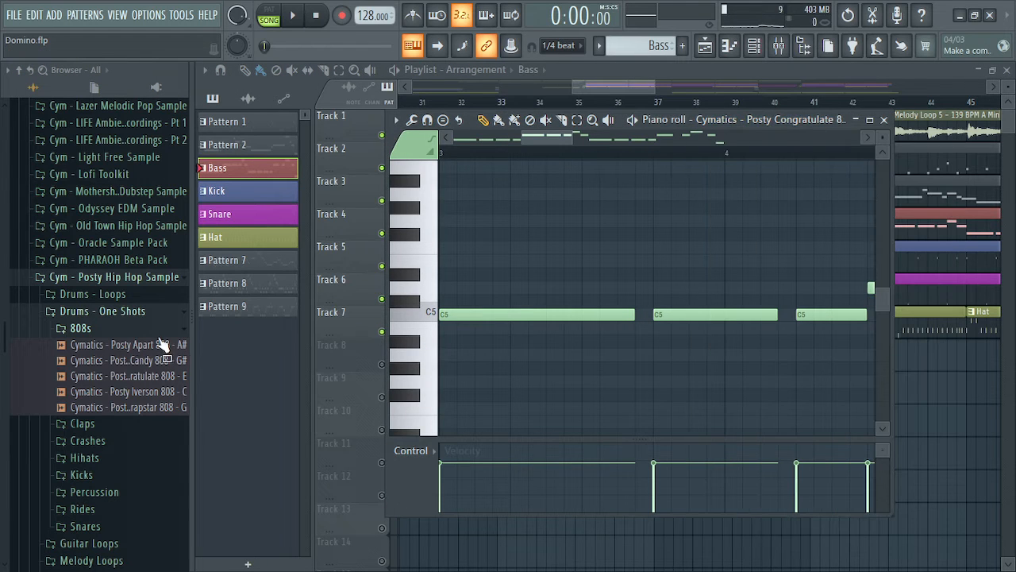
pyautogui.click(161, 376)
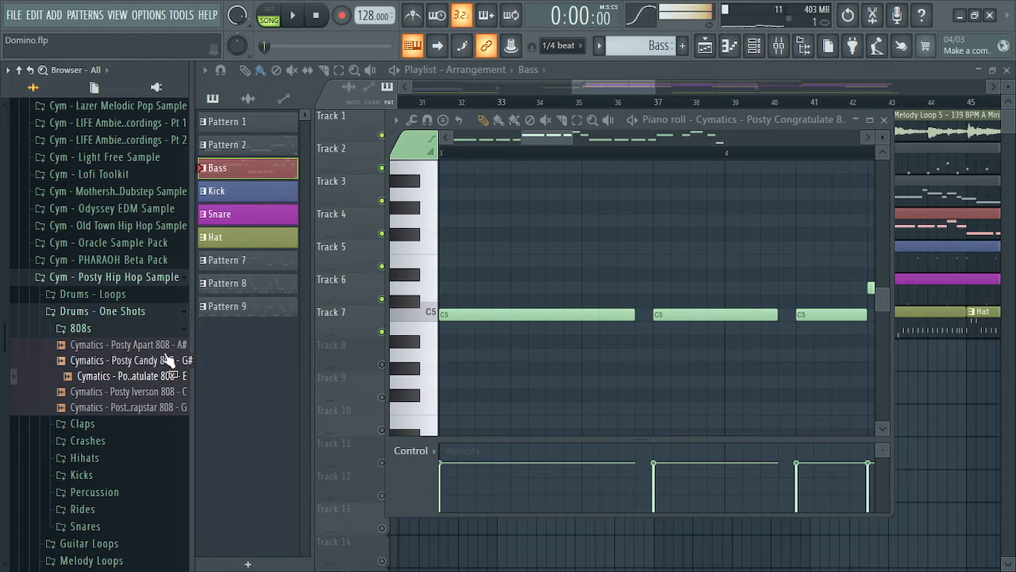
pyautogui.click(883, 120)
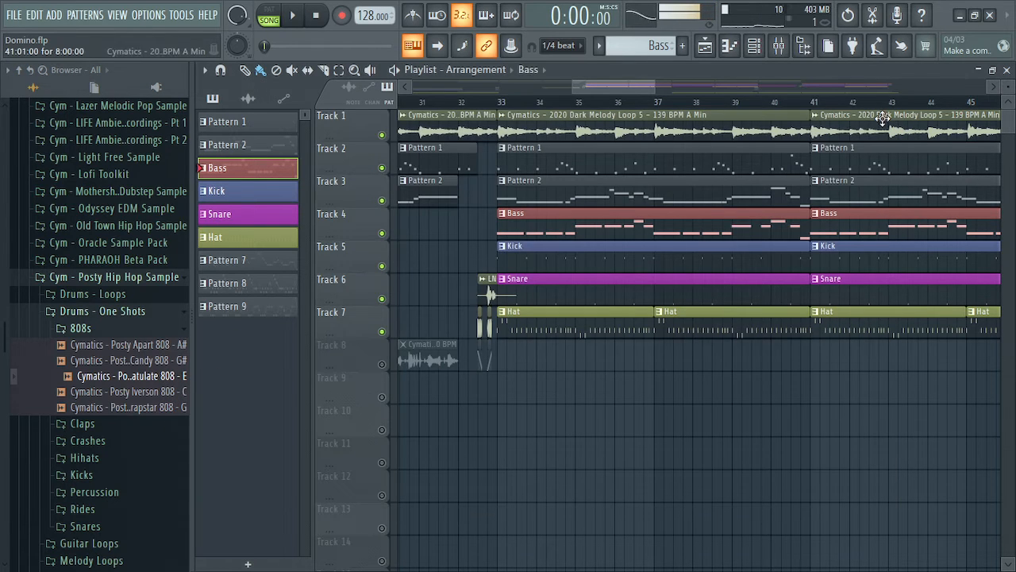
pyautogui.doubleClick(598, 196)
pyautogui.click(884, 119)
pyautogui.click(600, 226)
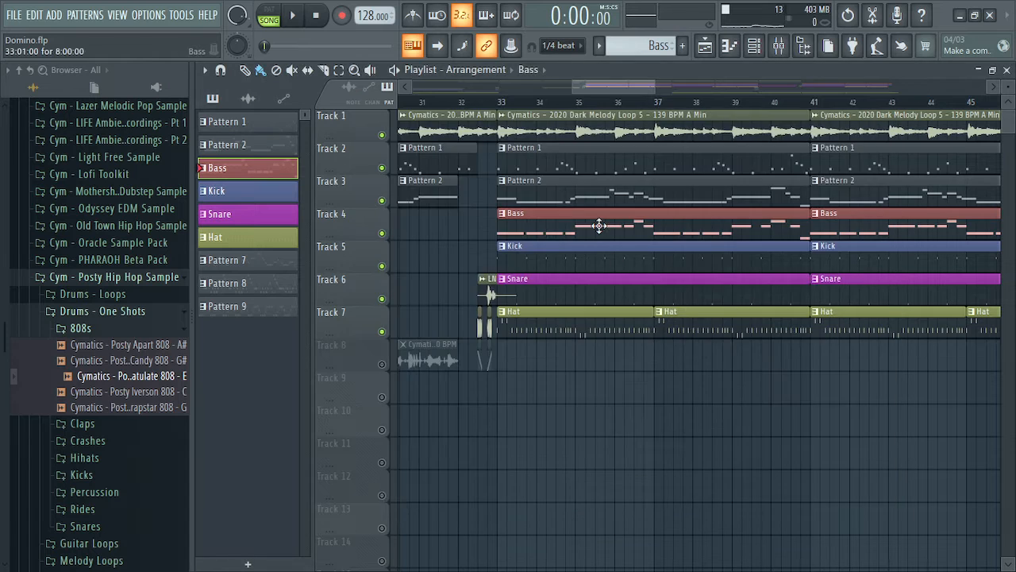
pyautogui.doubleClick(600, 226)
pyautogui.click(883, 119)
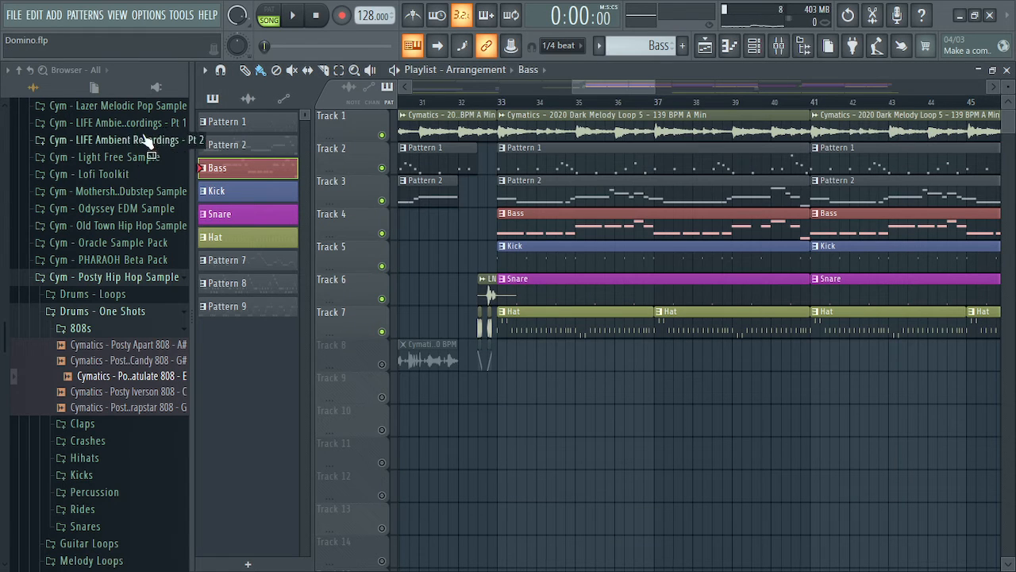
# Open the Posty Congratulate 808 - E channel settings from the Channel rack and move the window aside
pyautogui.click(754, 48)
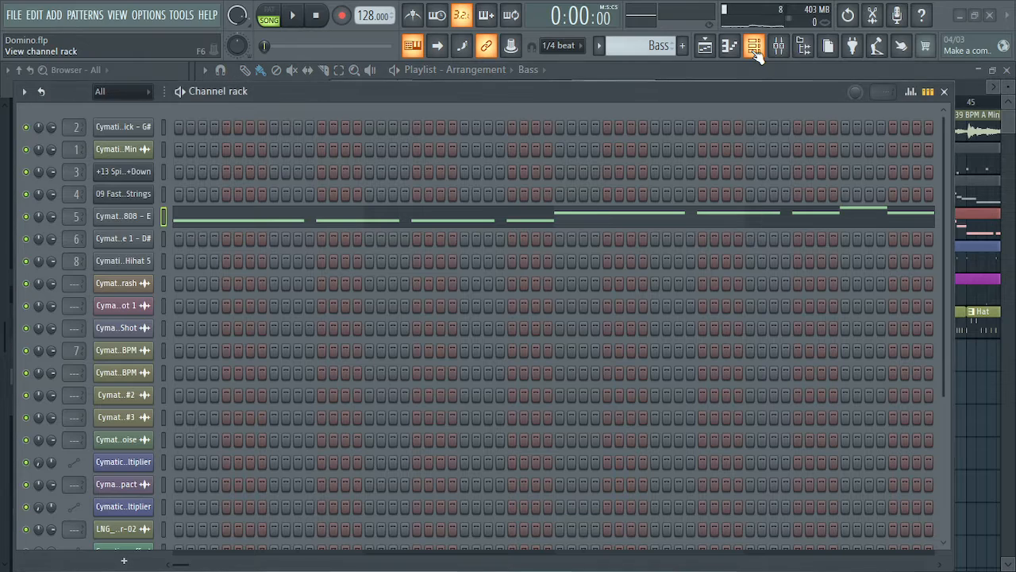
pyautogui.click(755, 48)
pyautogui.click(754, 47)
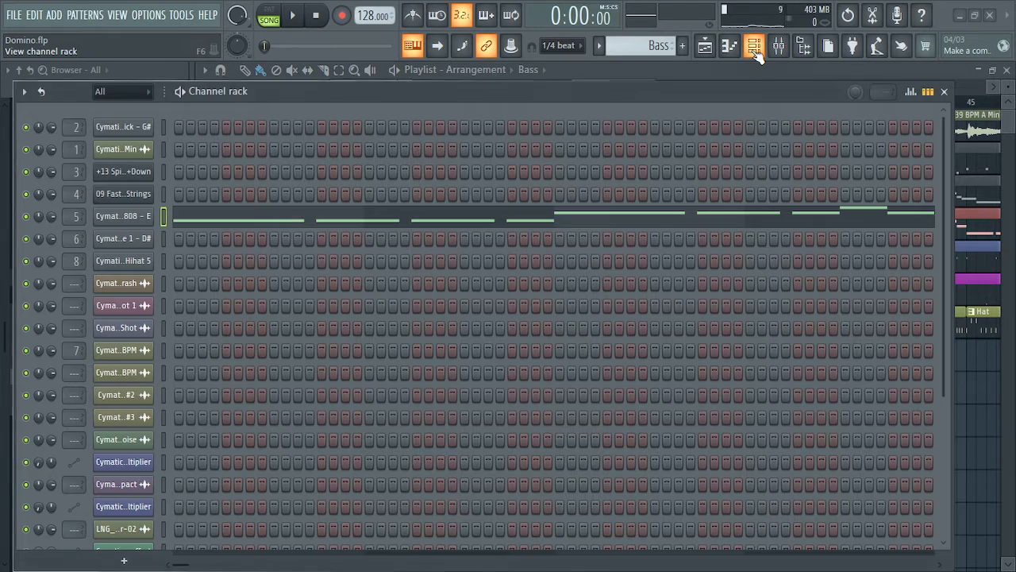
pyautogui.click(147, 218)
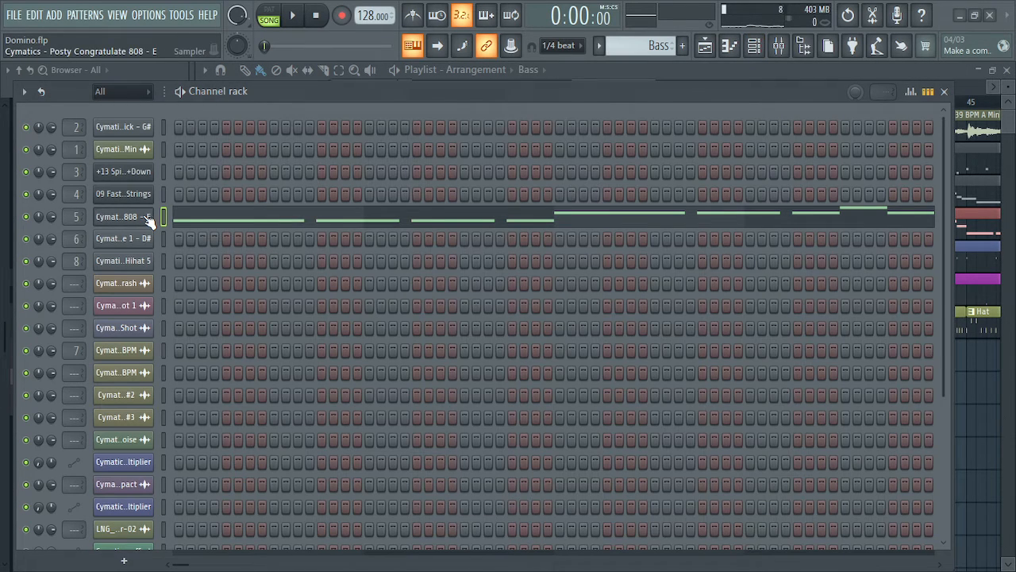
pyautogui.click(945, 92)
pyautogui.moveTo(398, 141); pyautogui.dragTo(597, 119)
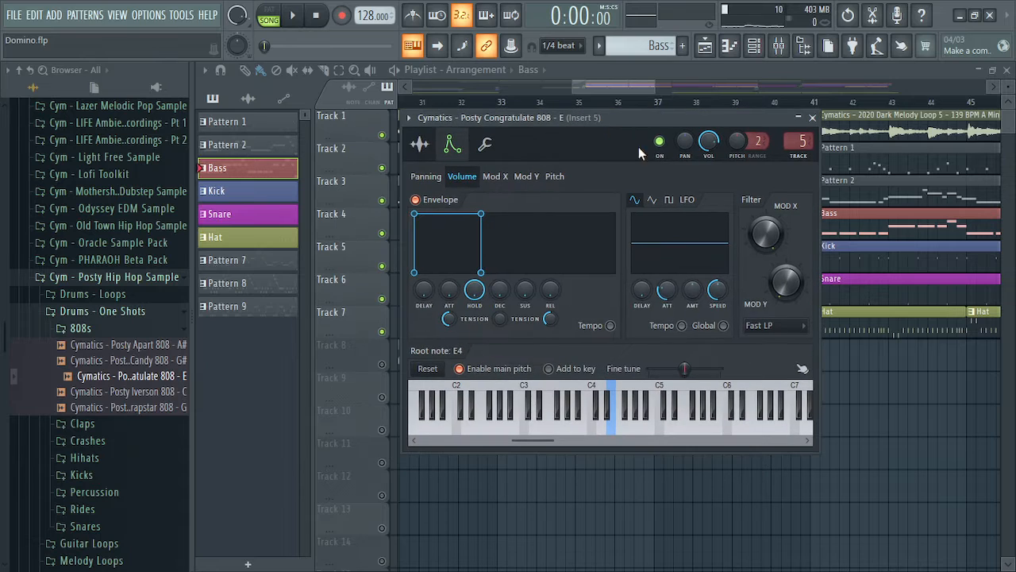
# Review the 808's panning and volume envelopes, nudge the HOLD knob, then close the settings
pyautogui.click(426, 177)
pyautogui.click(462, 177)
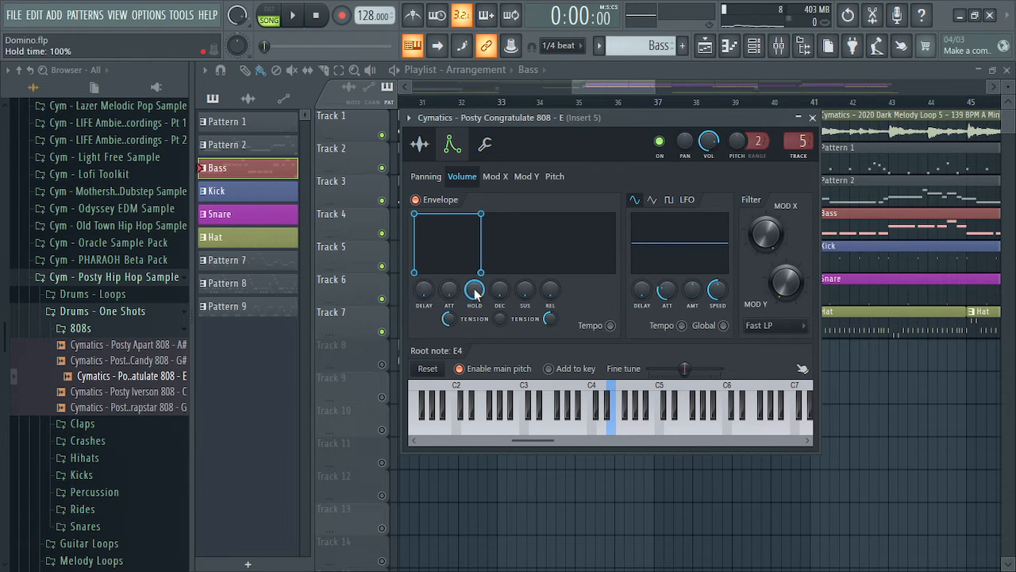
pyautogui.moveTo(474, 289)
pyautogui.mouseDown()
pyautogui.moveTo(474, 324)
pyautogui.moveTo(474, 293)
pyautogui.mouseUp()
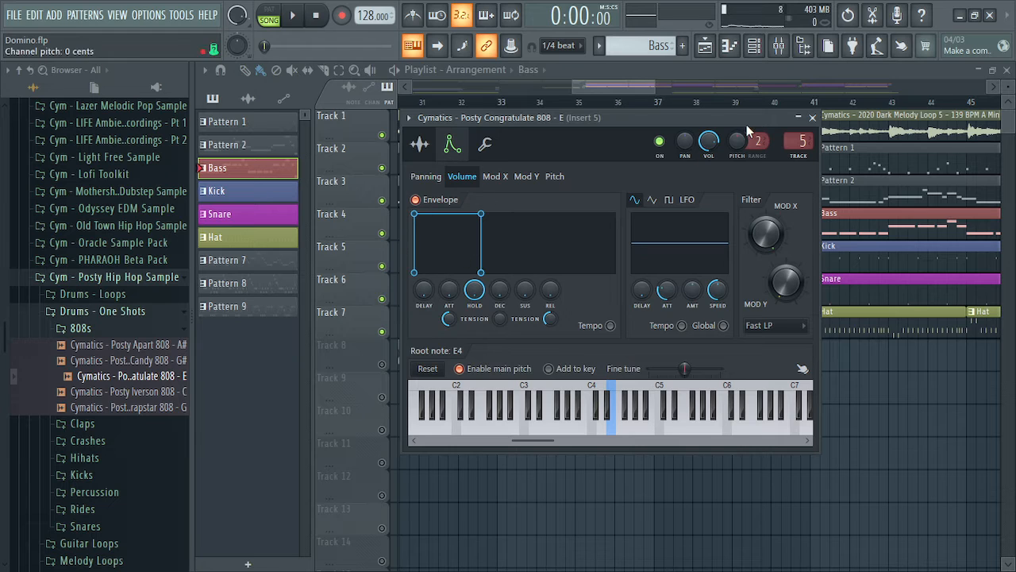
pyautogui.click(813, 118)
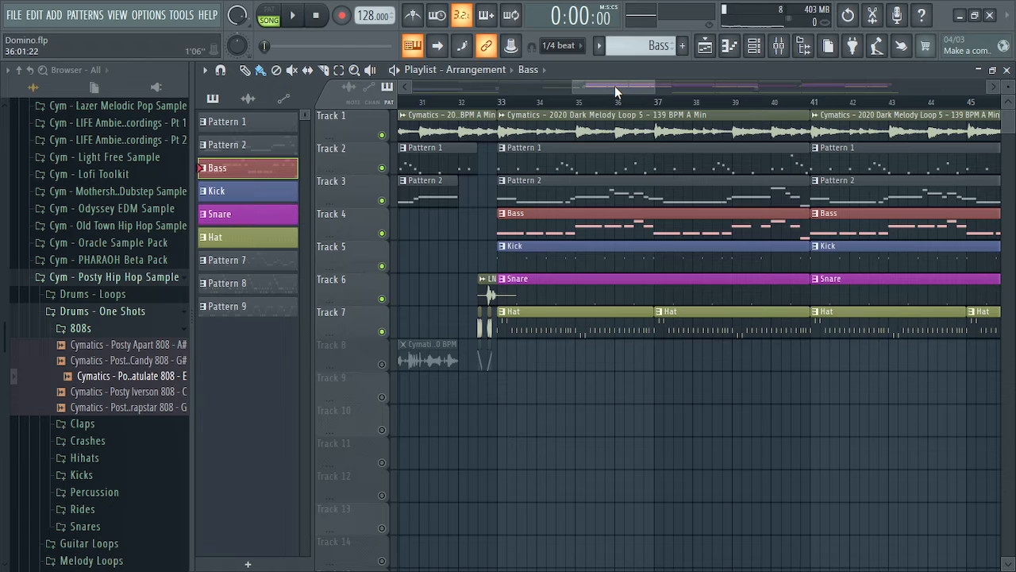
# Select the clips from bar 33 onward on tracks 1–7
pyautogui.moveTo(614, 86); pyautogui.dragTo(618, 86)
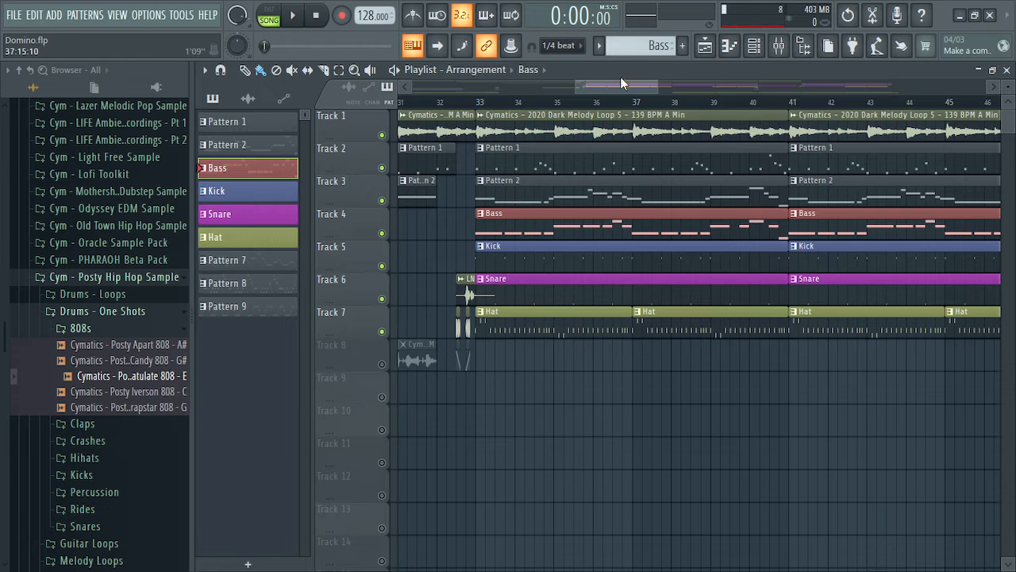
pyautogui.moveTo(620, 78)
pyautogui.mouseDown()
pyautogui.moveTo(772, 78)
pyautogui.moveTo(585, 86)
pyautogui.moveTo(611, 91)
pyautogui.mouseUp()
pyautogui.moveTo(503, 123); pyautogui.dragTo(862, 339)
pyautogui.moveTo(669, 90); pyautogui.dragTo(623, 93)
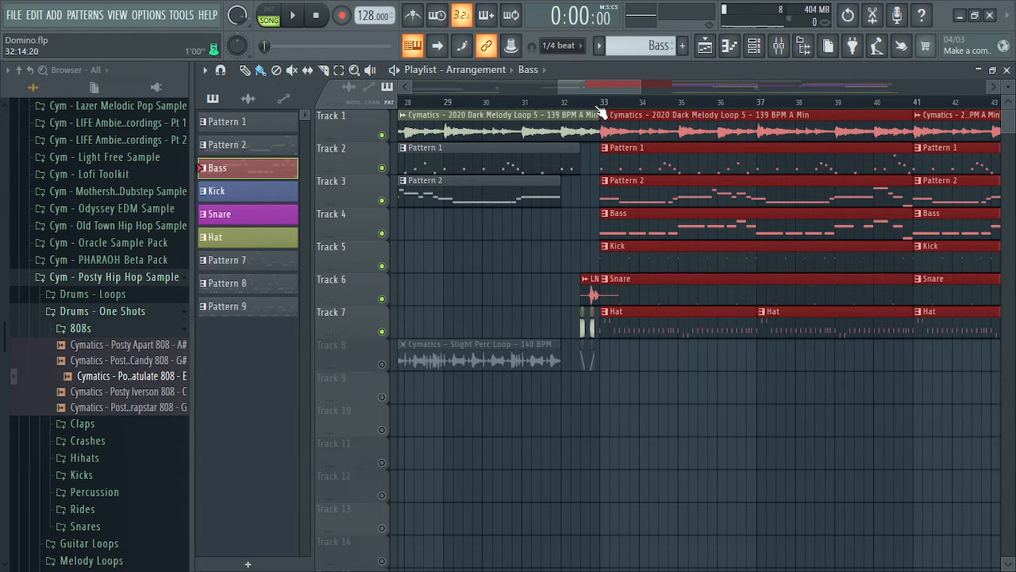
# Play the section from bar 33, stop, and deselect the clips
pyautogui.click(602, 103)
pyautogui.click(602, 100)
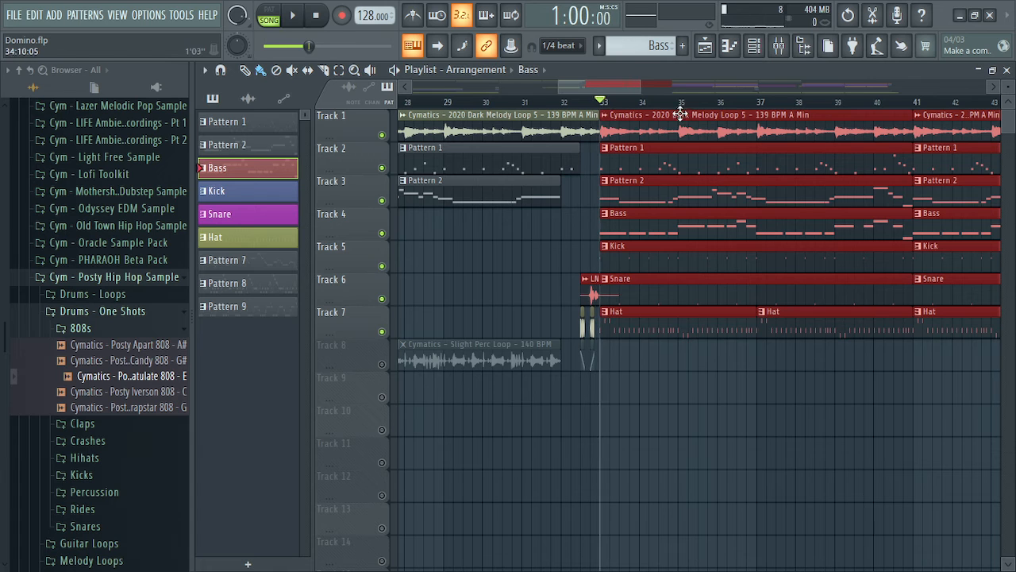
pyautogui.press('space')
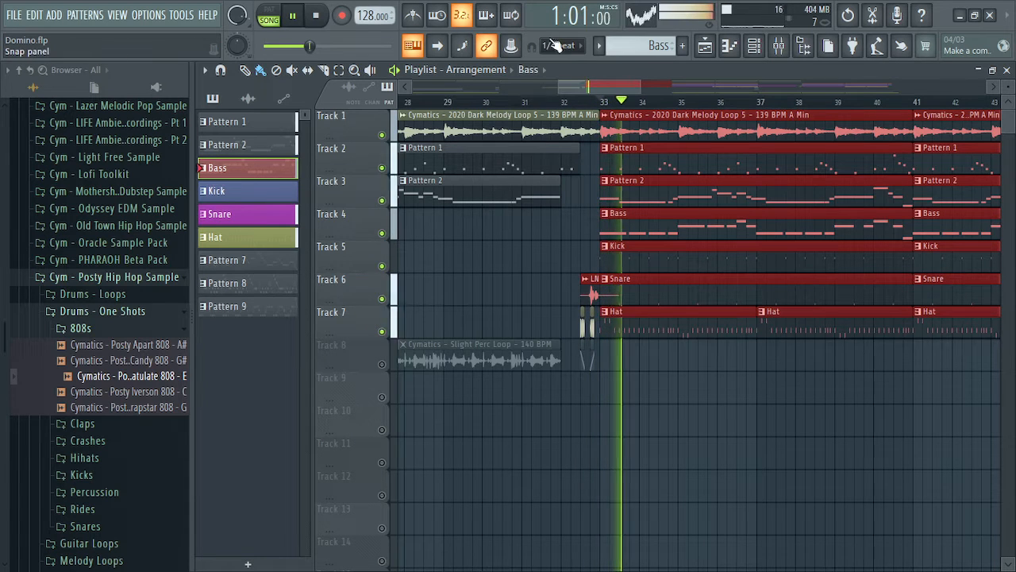
pyautogui.moveTo(583, 84); pyautogui.dragTo(596, 84)
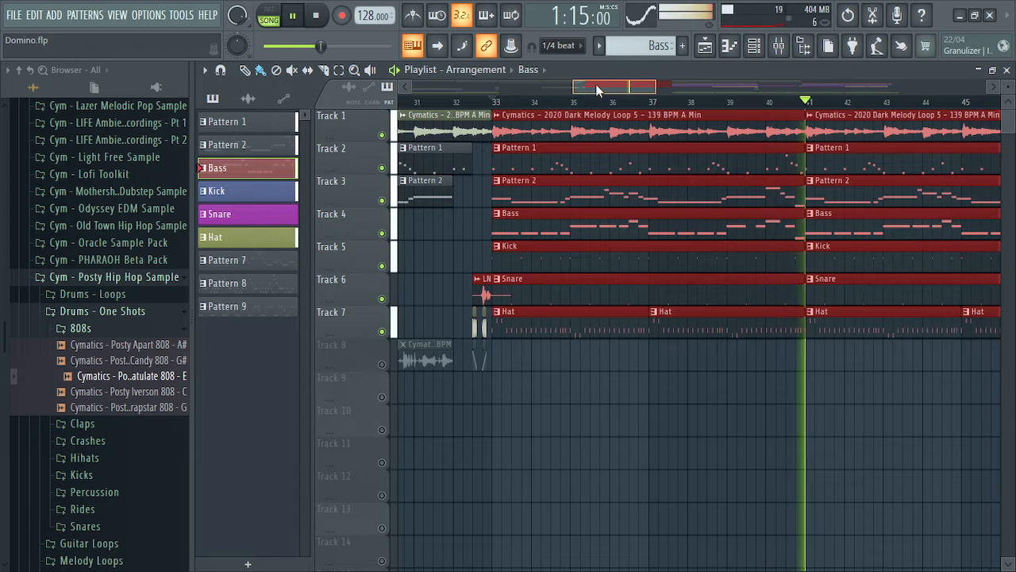
pyautogui.press('space')
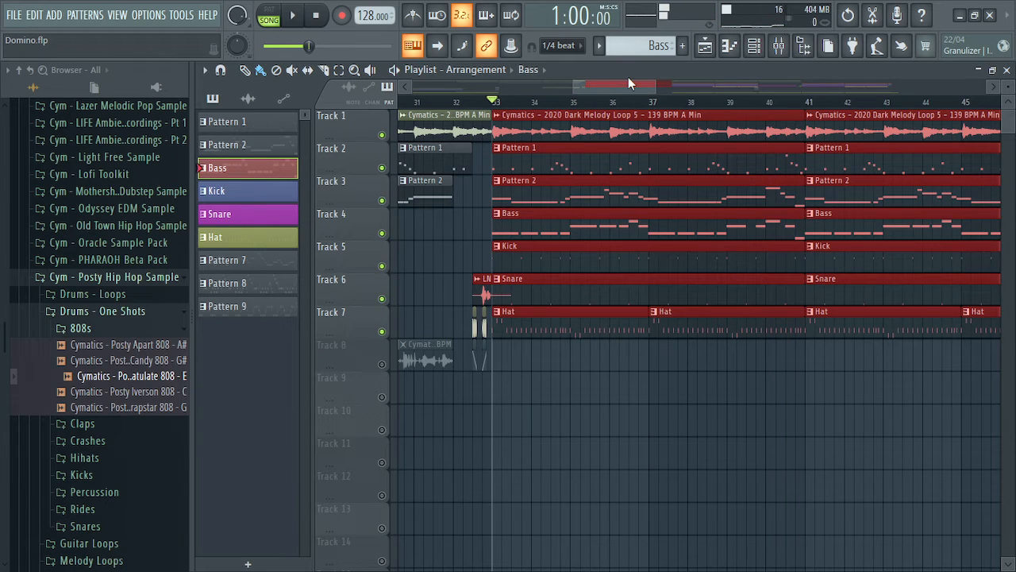
pyautogui.keyDown('ctrl'); pyautogui.click(554, 426); pyautogui.keyUp('ctrl')
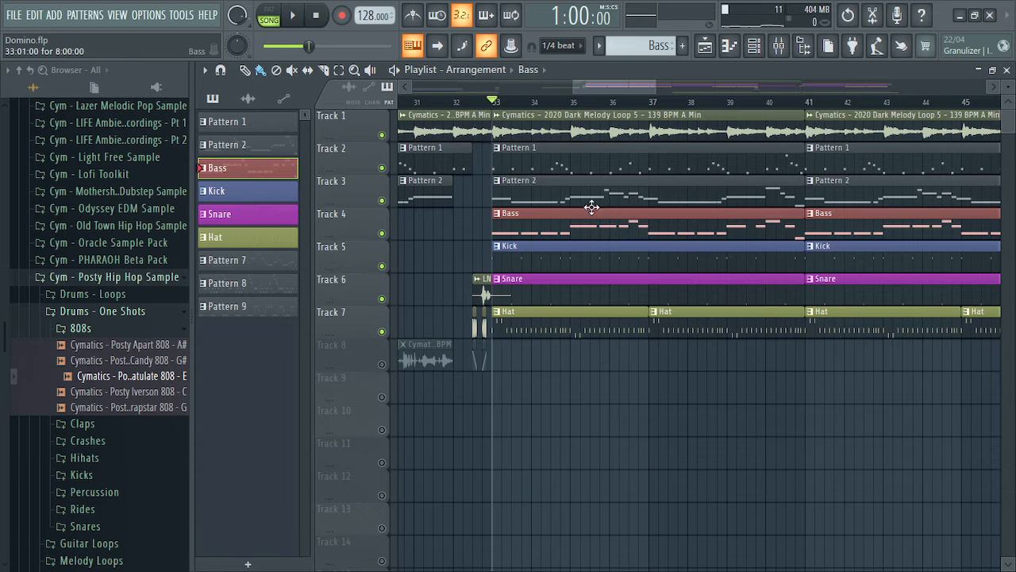
pyautogui.moveTo(614, 88); pyautogui.dragTo(495, 92)
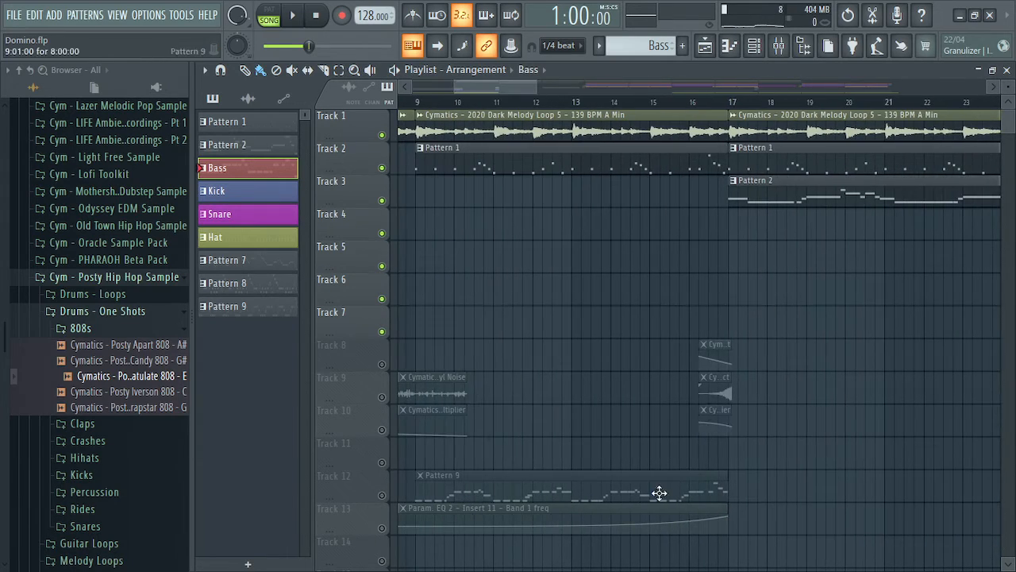
# Unmute tracks 8–13 and rewind the song position to bar 1
pyautogui.moveTo(388, 307); pyautogui.dragTo(385, 558)
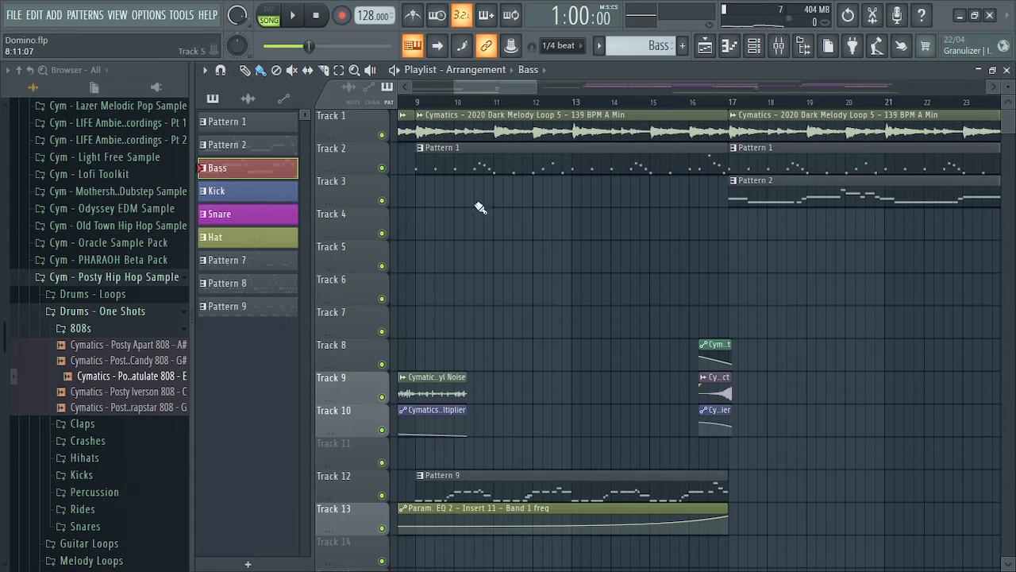
pyautogui.click(517, 101)
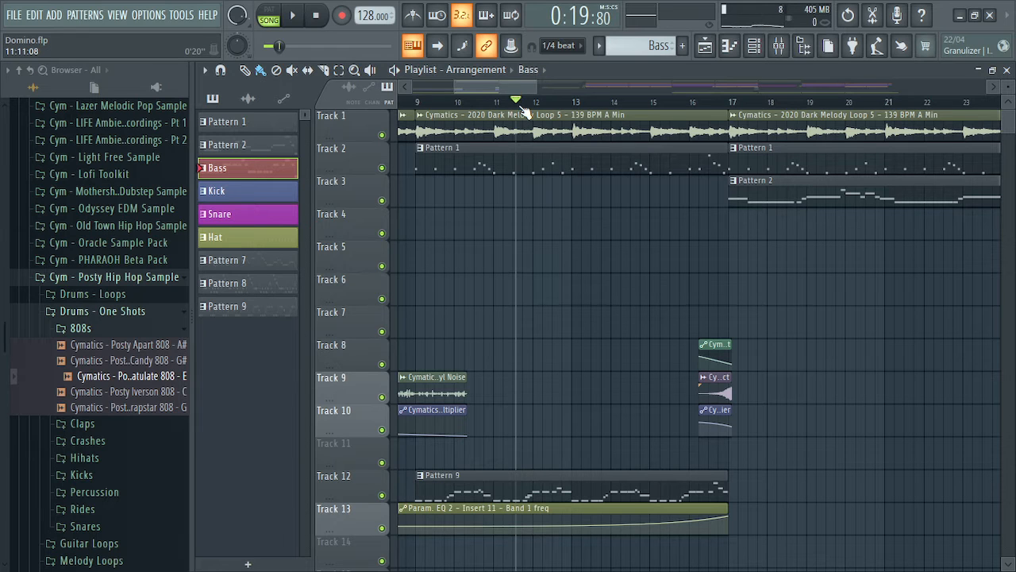
pyautogui.moveTo(521, 104); pyautogui.dragTo(283, 103)
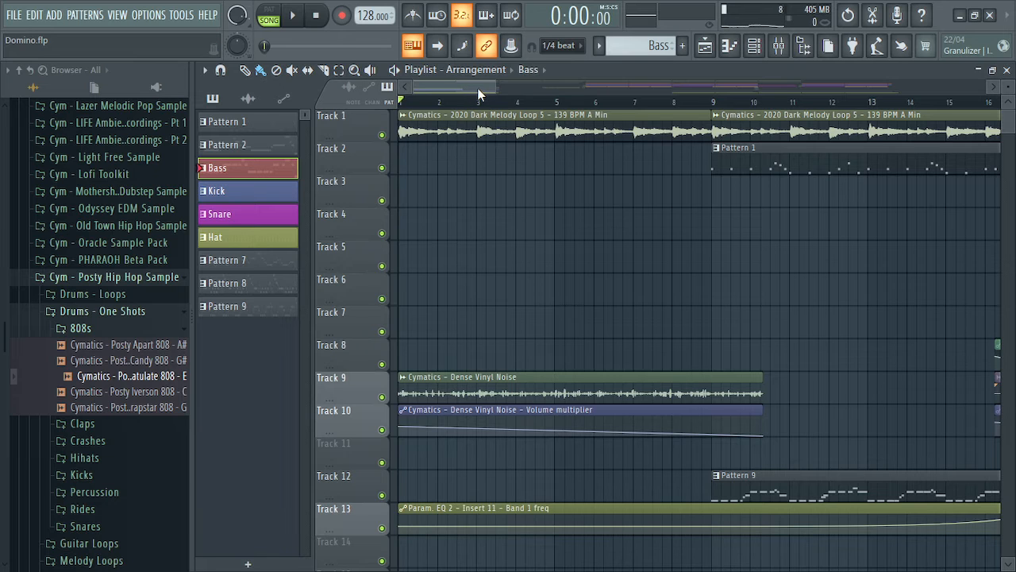
# Scroll the playlist to review the arrangement around bars 25–33
pyautogui.moveTo(448, 86); pyautogui.dragTo(588, 82)
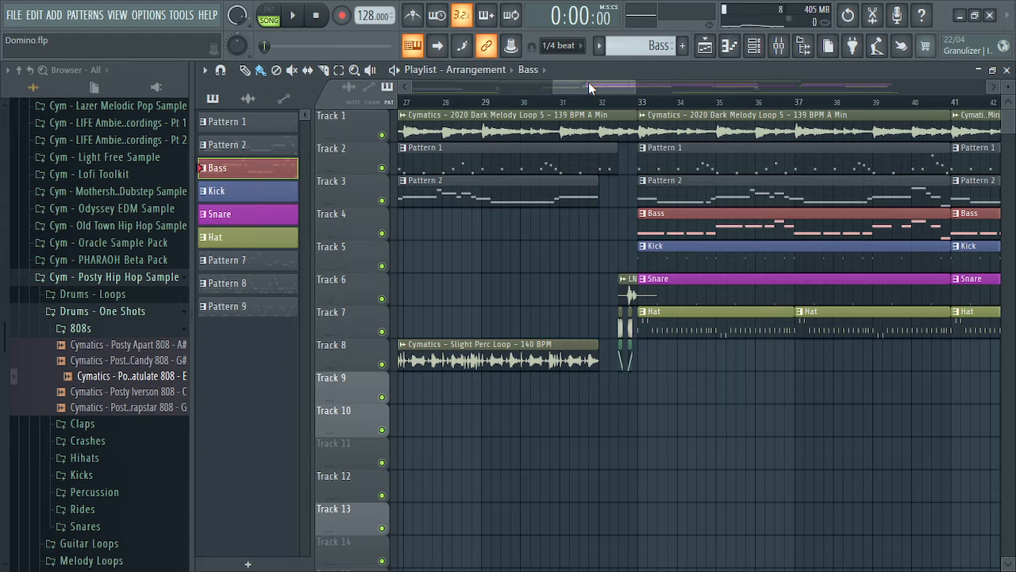
pyautogui.moveTo(588, 82); pyautogui.dragTo(692, 82)
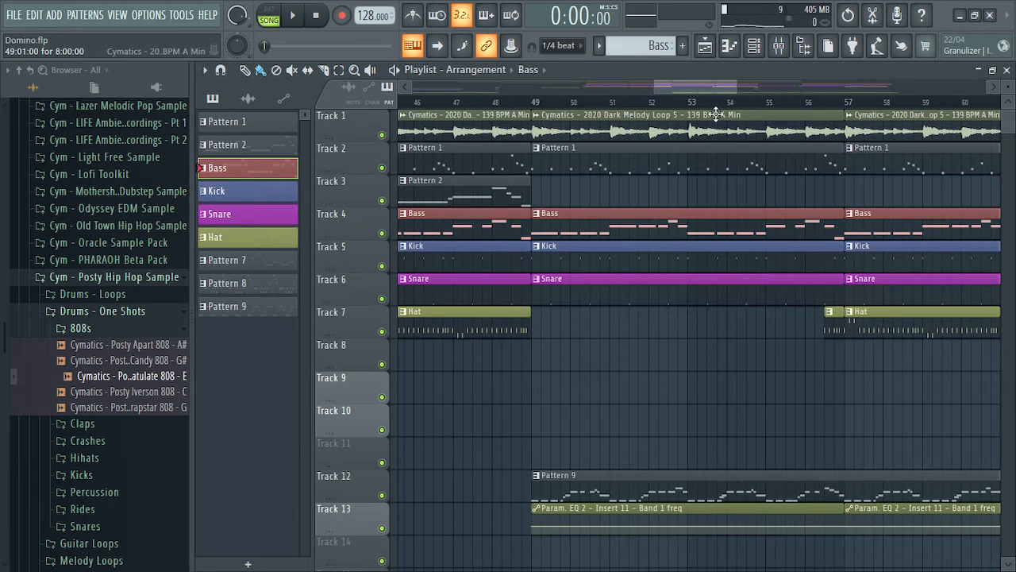
pyautogui.moveTo(696, 84); pyautogui.dragTo(689, 84)
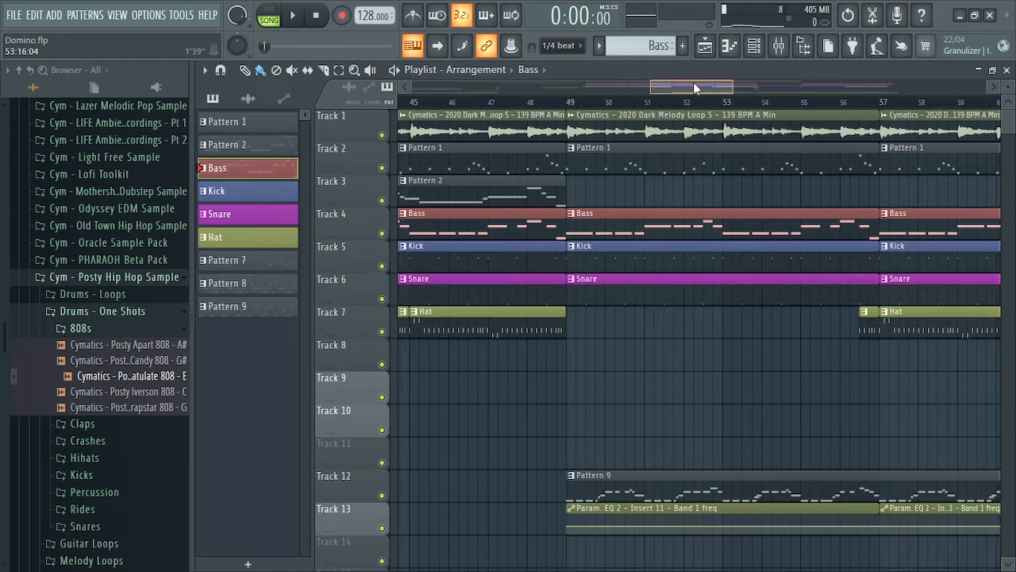
pyautogui.moveTo(693, 82); pyautogui.dragTo(696, 82)
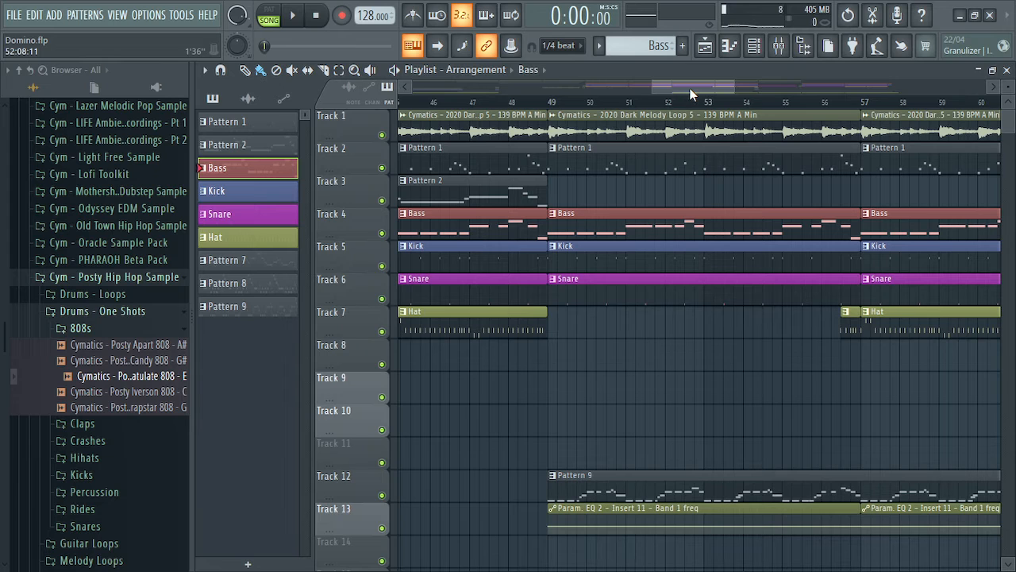
pyautogui.moveTo(694, 86); pyautogui.dragTo(502, 87)
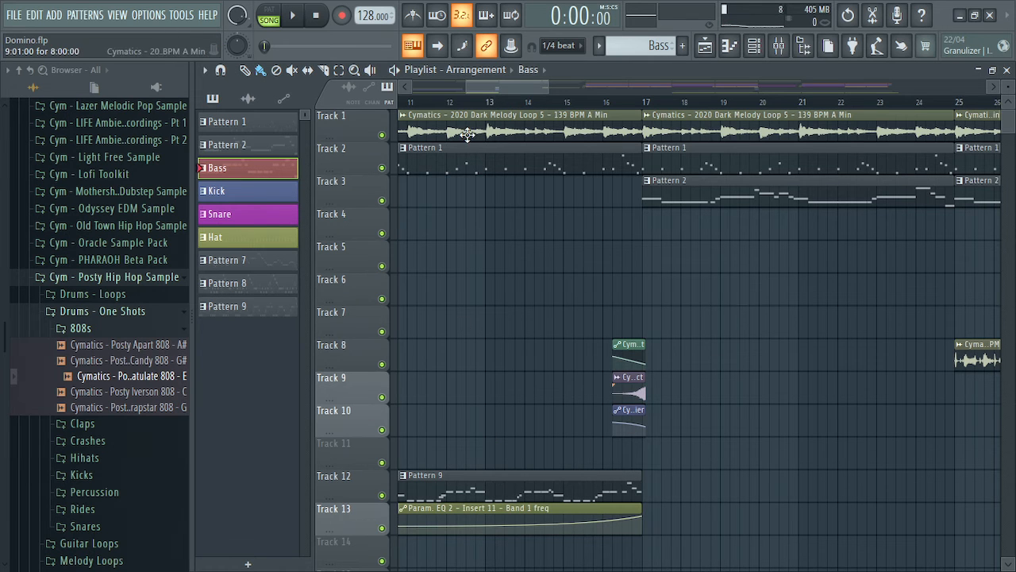
pyautogui.moveTo(495, 87); pyautogui.dragTo(579, 87)
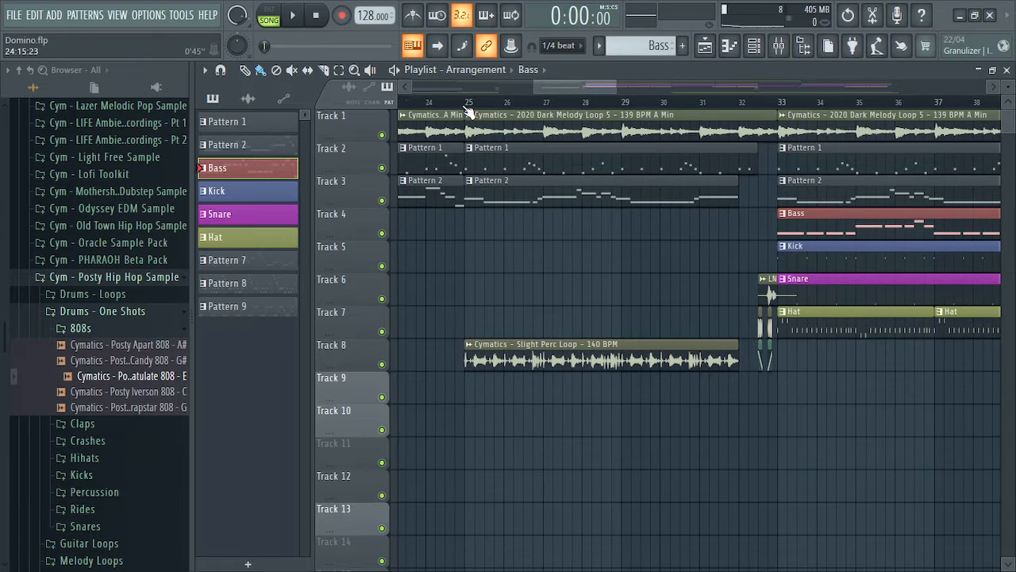
pyautogui.click(465, 103)
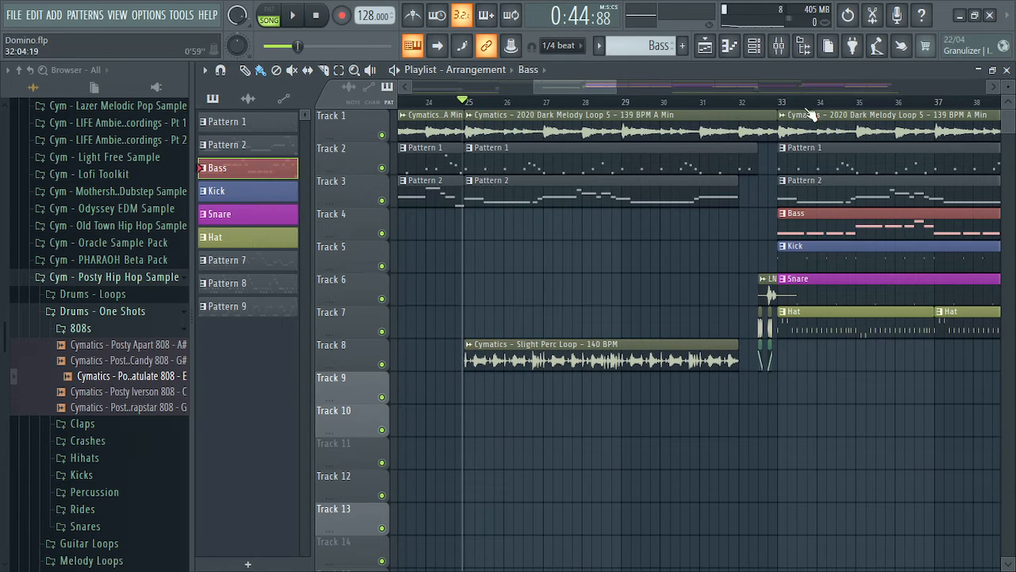
pyautogui.moveTo(468, 102); pyautogui.dragTo(782, 133)
pyautogui.hscroll(5, 595, 92)
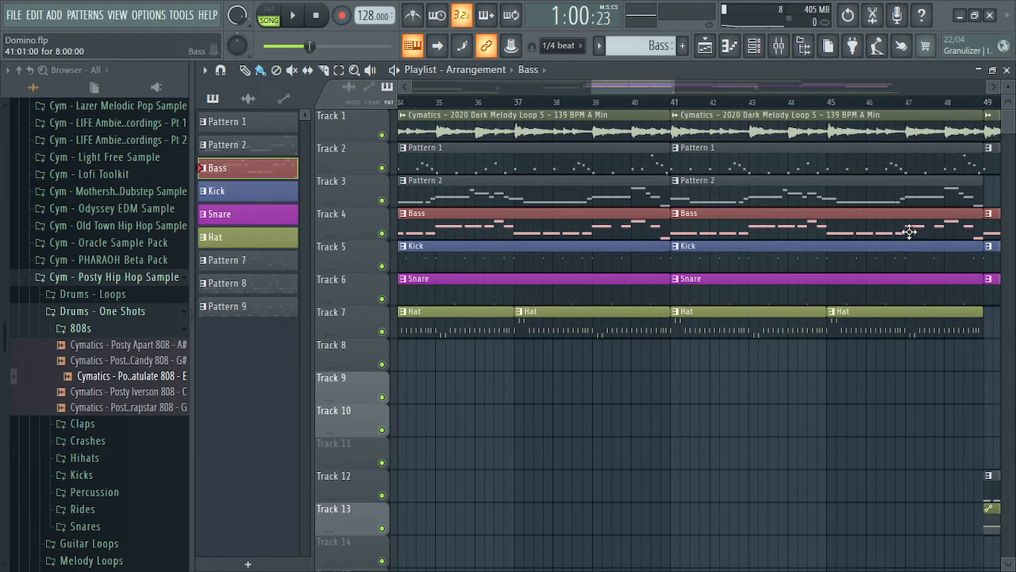
pyautogui.moveTo(632, 81); pyautogui.dragTo(487, 83)
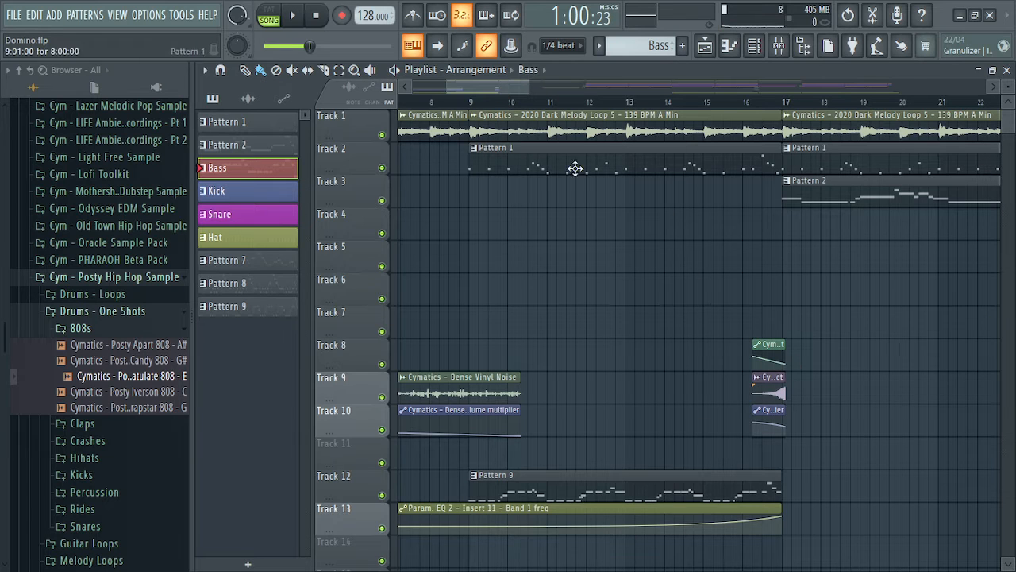
pyautogui.moveTo(483, 79); pyautogui.dragTo(724, 100)
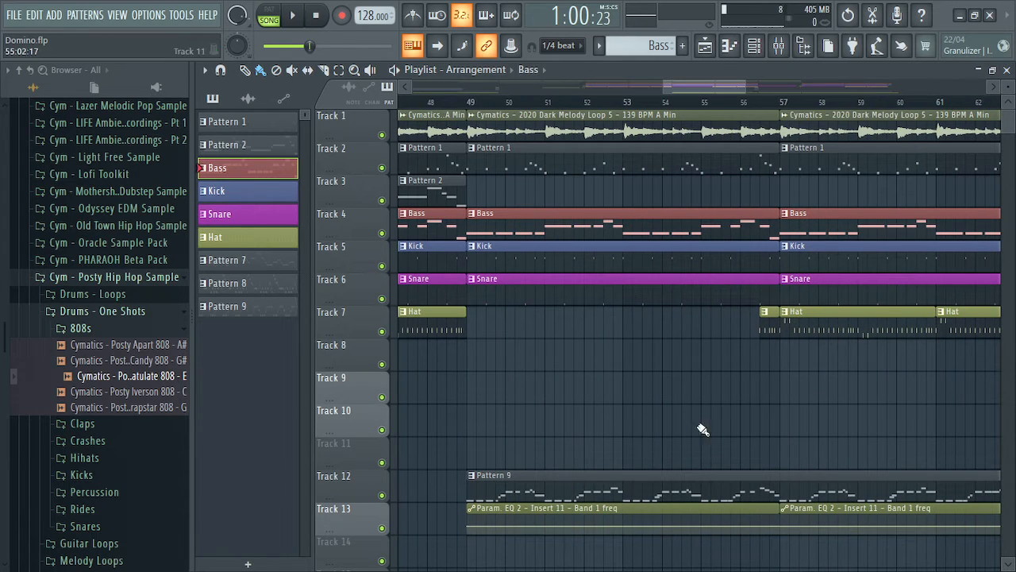
pyautogui.moveTo(699, 88); pyautogui.dragTo(724, 90)
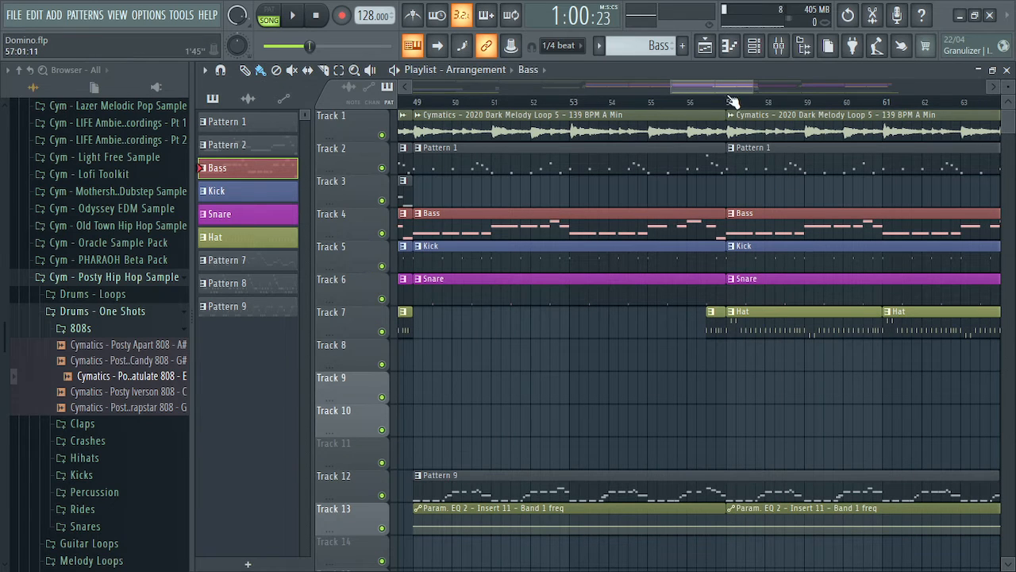
pyautogui.moveTo(716, 90); pyautogui.dragTo(719, 85)
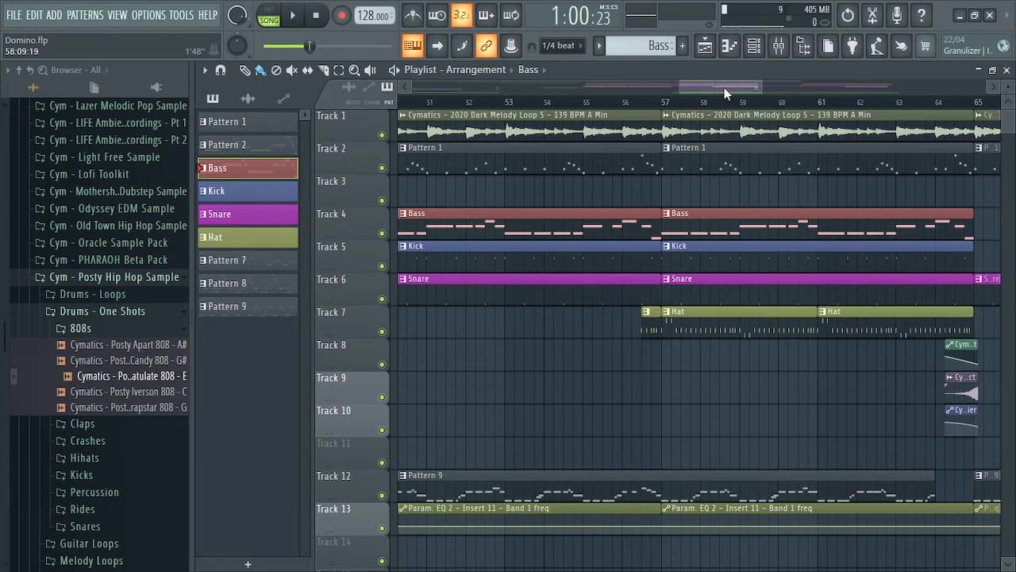
pyautogui.moveTo(724, 87); pyautogui.dragTo(708, 88)
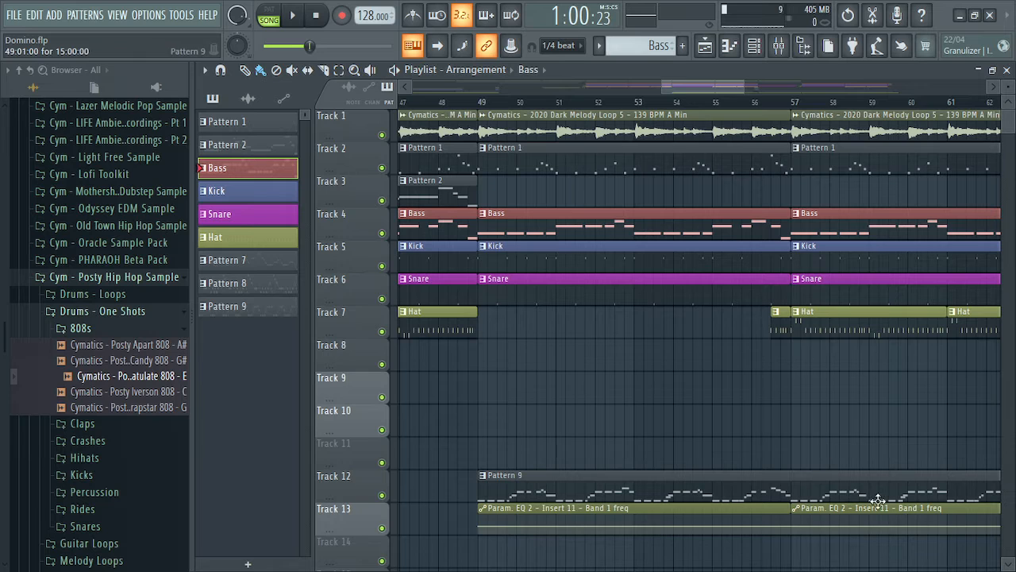
pyautogui.doubleClick(688, 497)
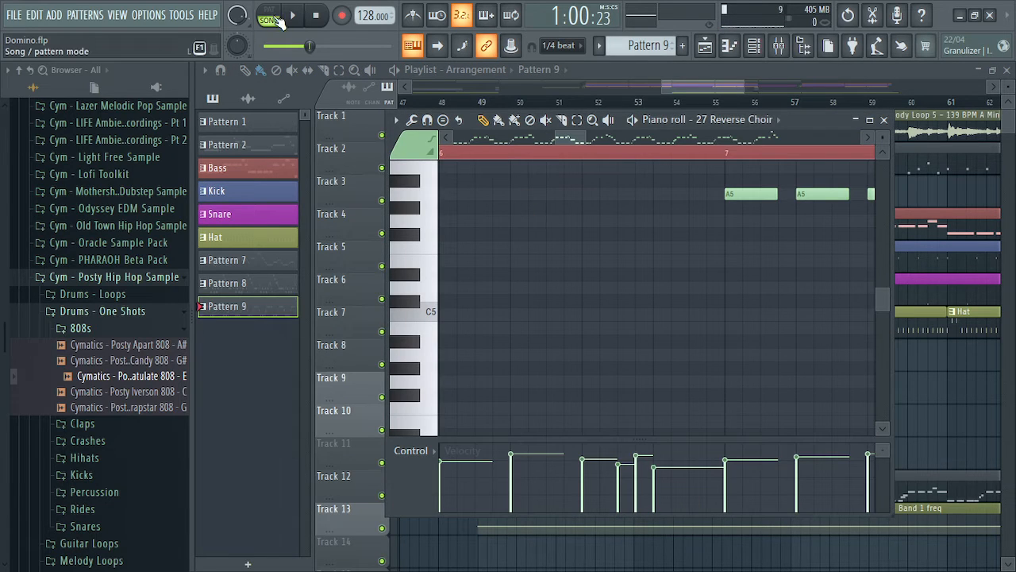
pyautogui.click(270, 19)
pyautogui.press('space')
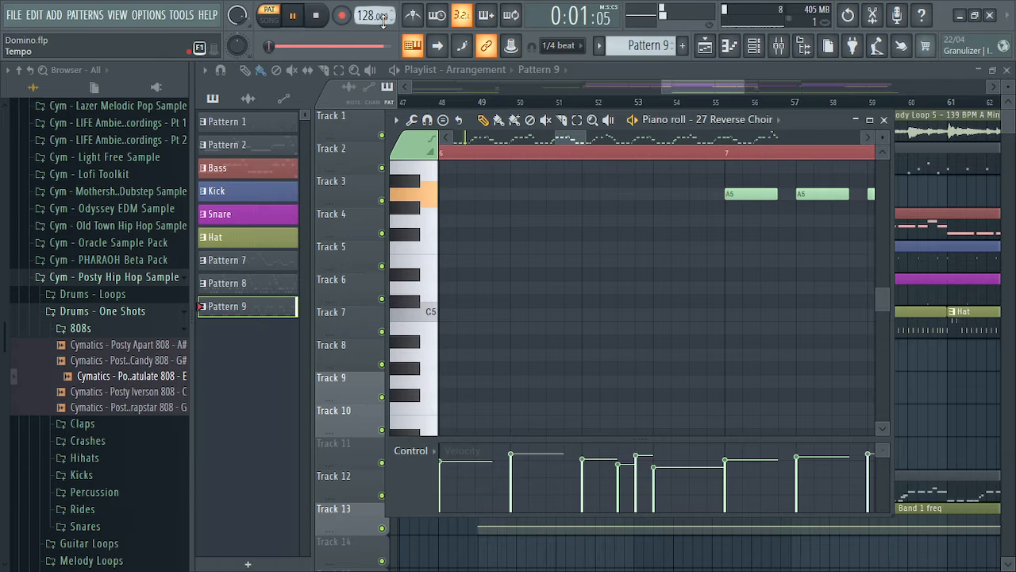
pyautogui.press('space')
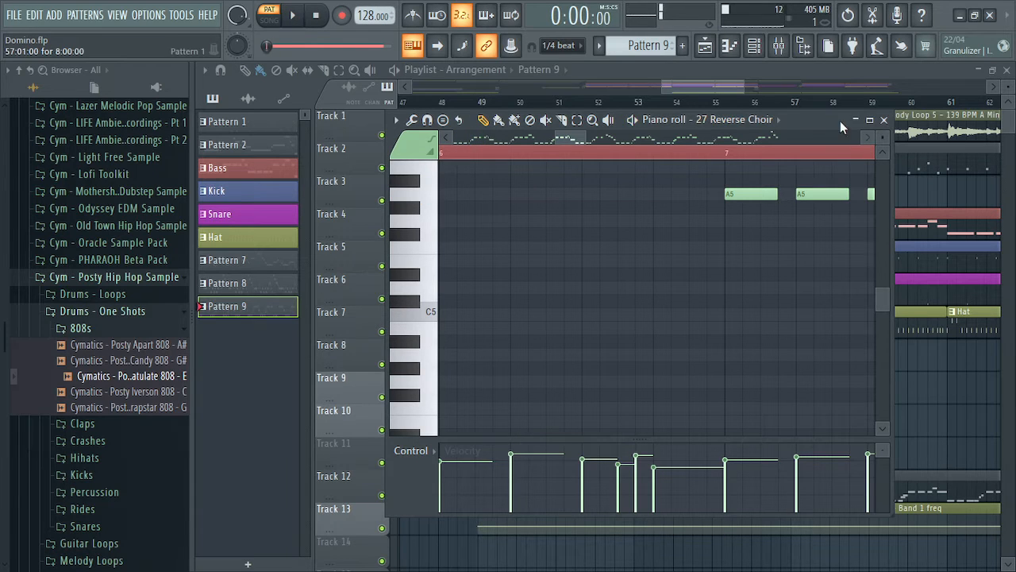
pyautogui.click(884, 119)
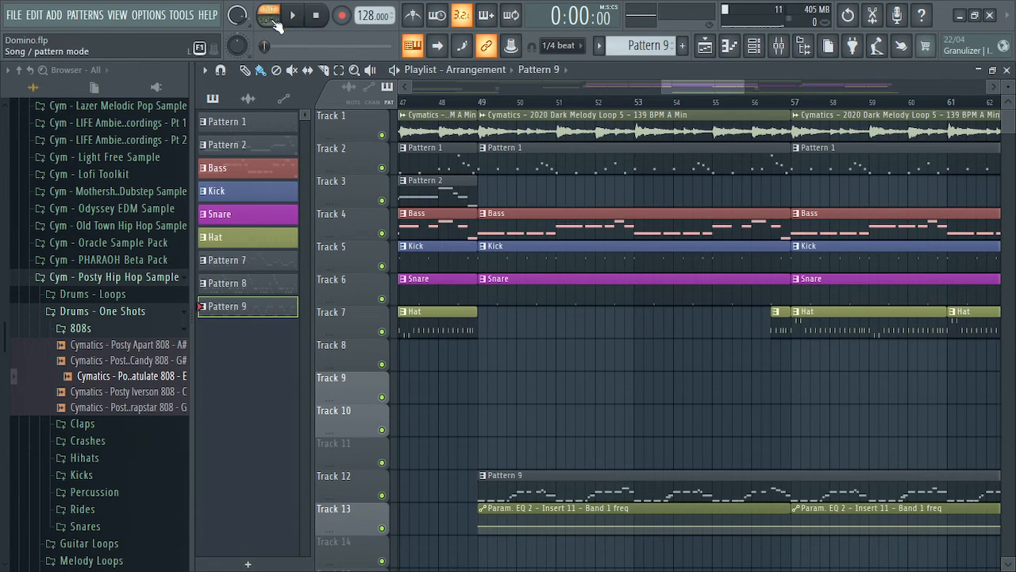
pyautogui.click(270, 19)
# Scroll back to the start and briefly play the song from the beginning
pyautogui.moveTo(687, 86); pyautogui.dragTo(446, 102)
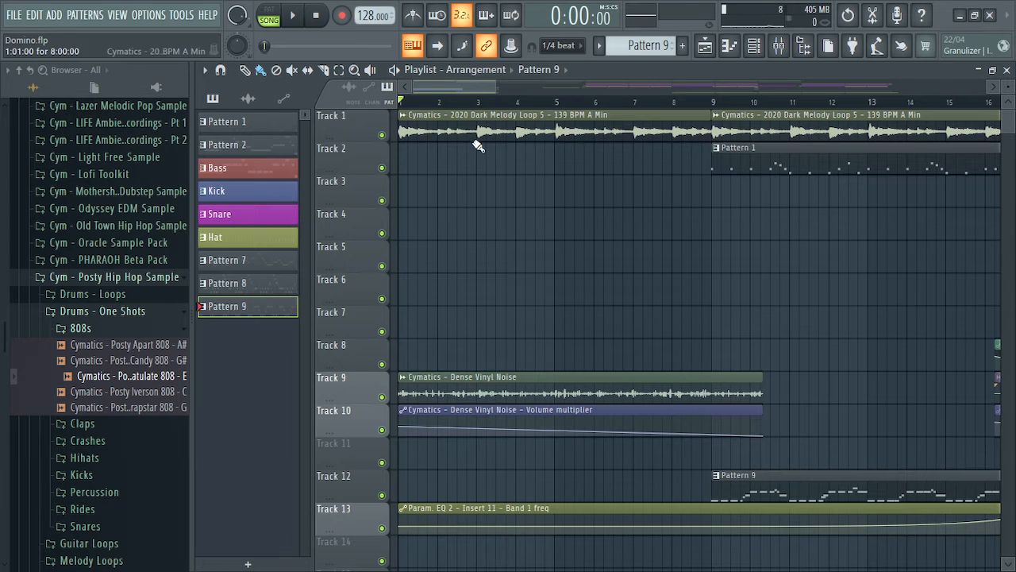
pyautogui.press('space')
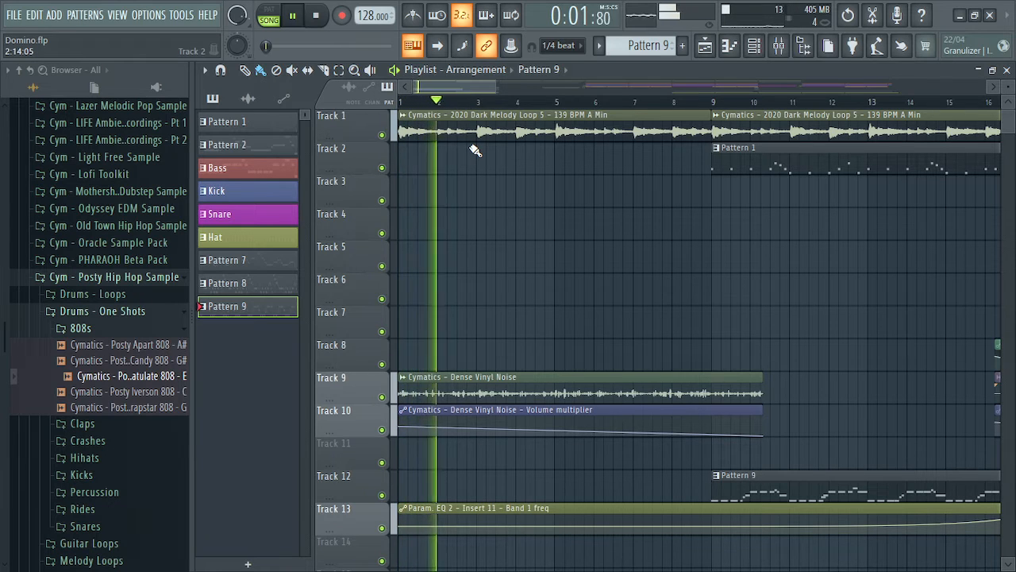
pyautogui.press('space')
# Audition the vinyl noise on Tracks 9 and 10 soloed, then unsolo all tracks
pyautogui.rightClick(382, 397)
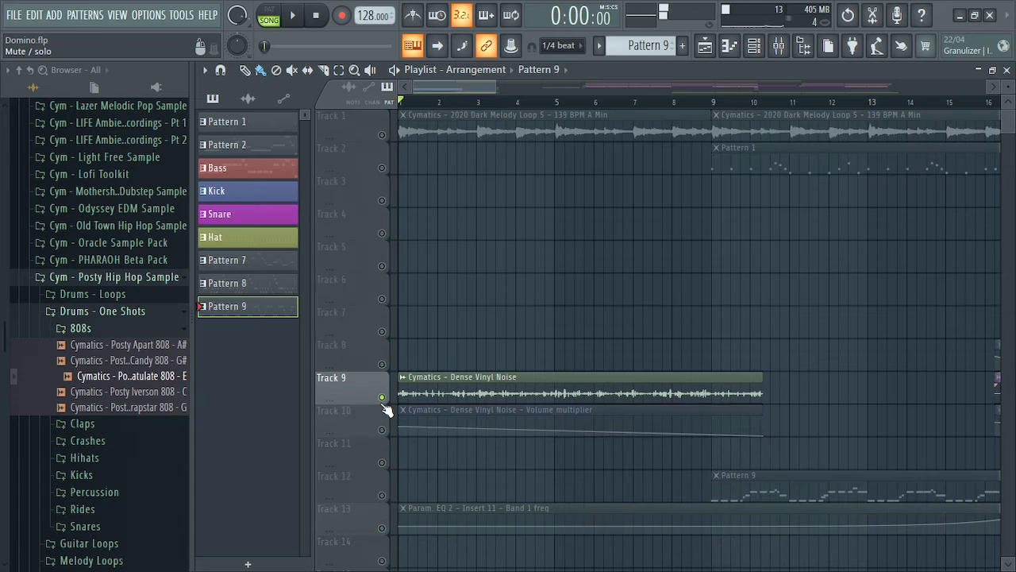
pyautogui.rightClick(383, 431)
pyautogui.click(382, 396)
pyautogui.press('space')
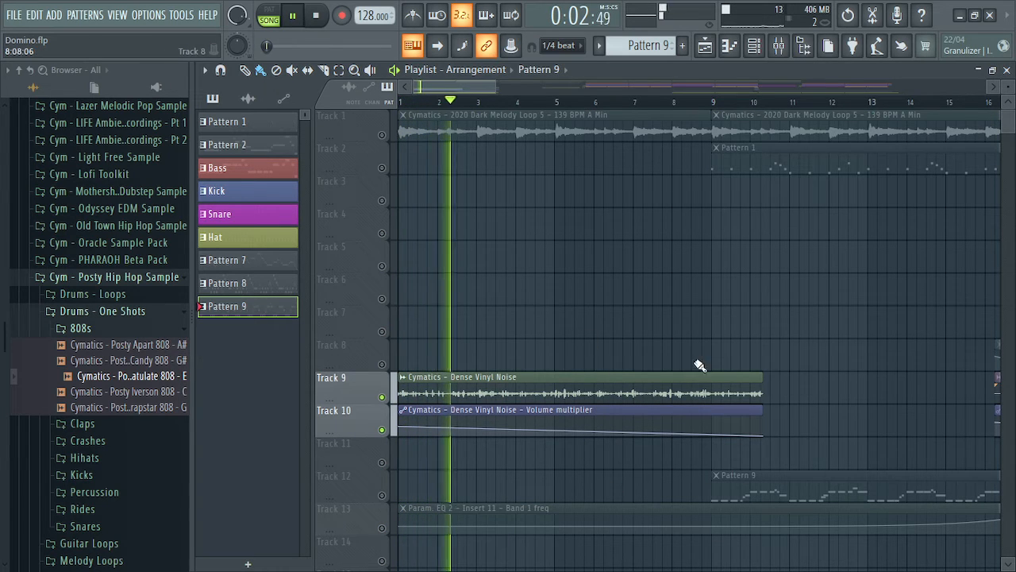
pyautogui.press('space')
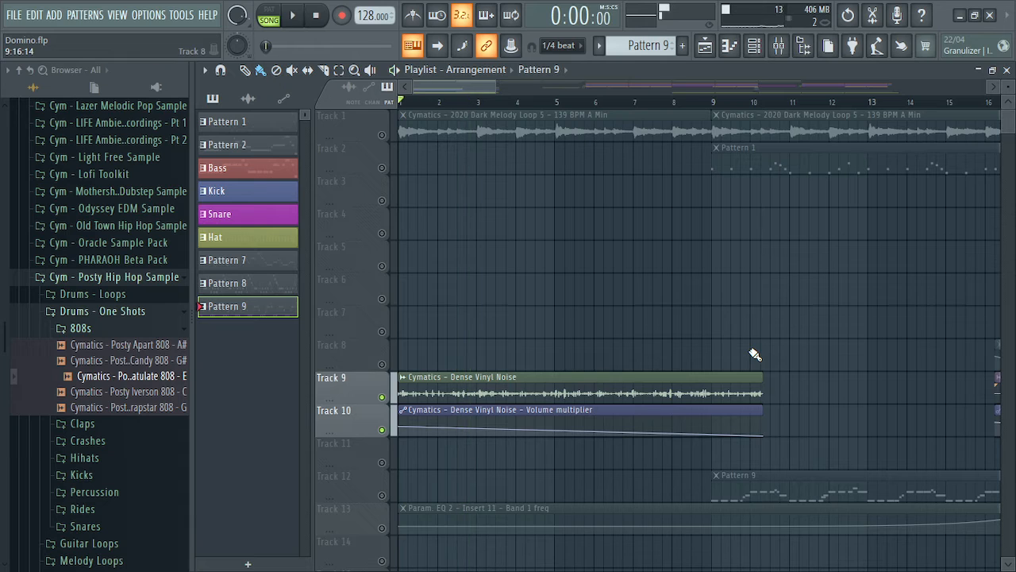
pyautogui.rightClick(383, 396)
pyautogui.rightClick(383, 397)
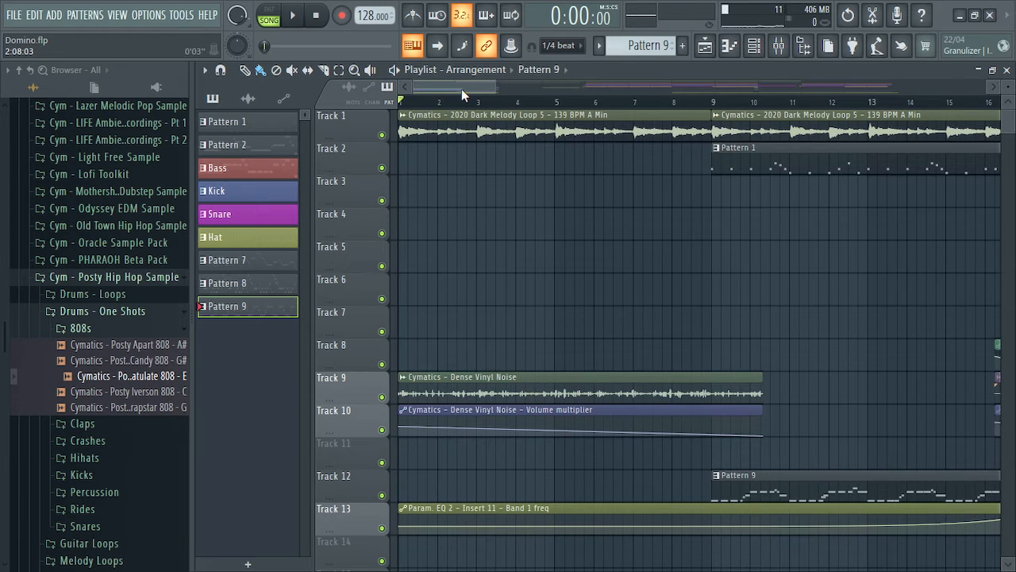
# Play the section from just before bar 16 and stop
pyautogui.moveTo(461, 89); pyautogui.dragTo(514, 83)
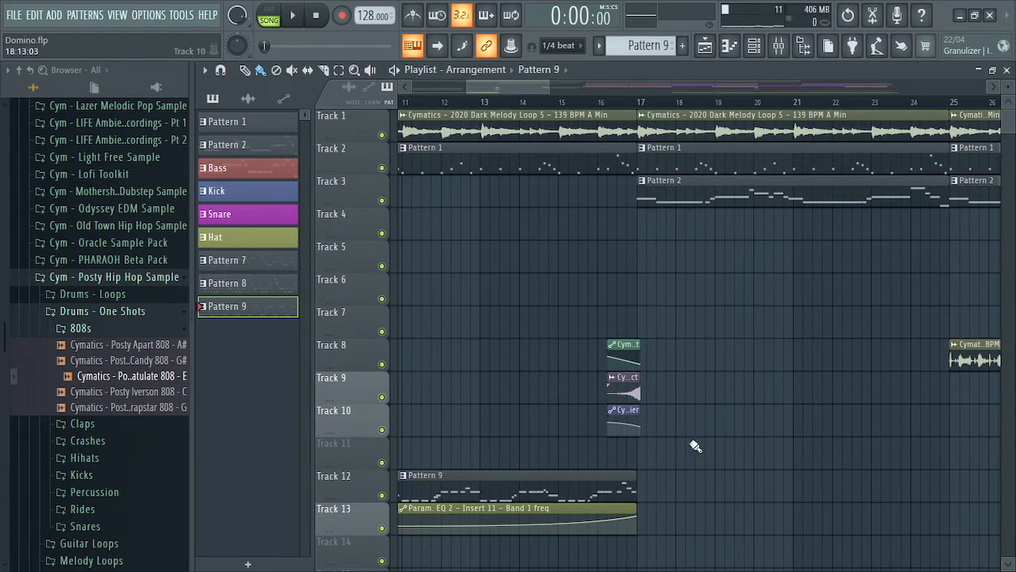
pyautogui.click(587, 102)
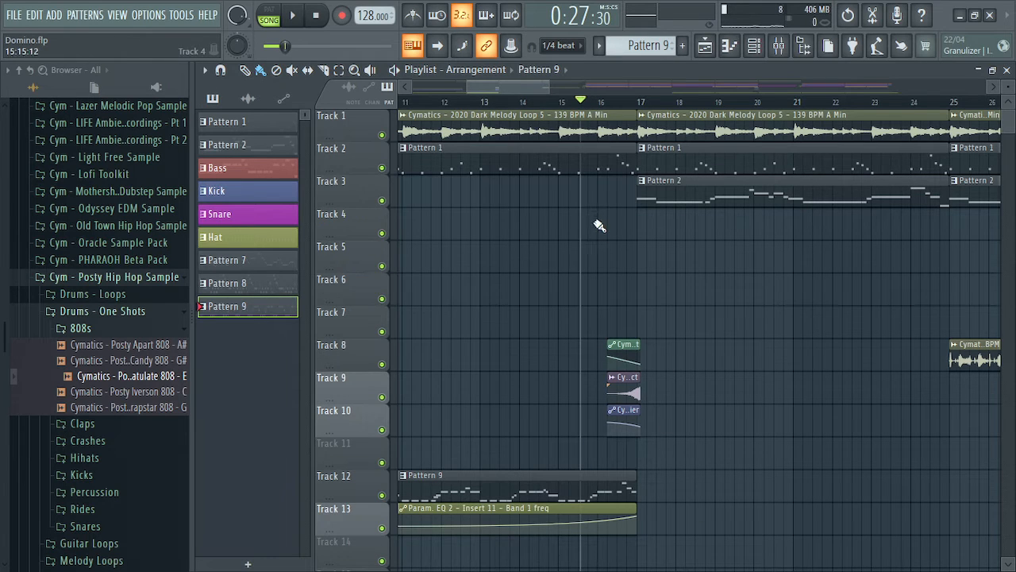
pyautogui.press('space')
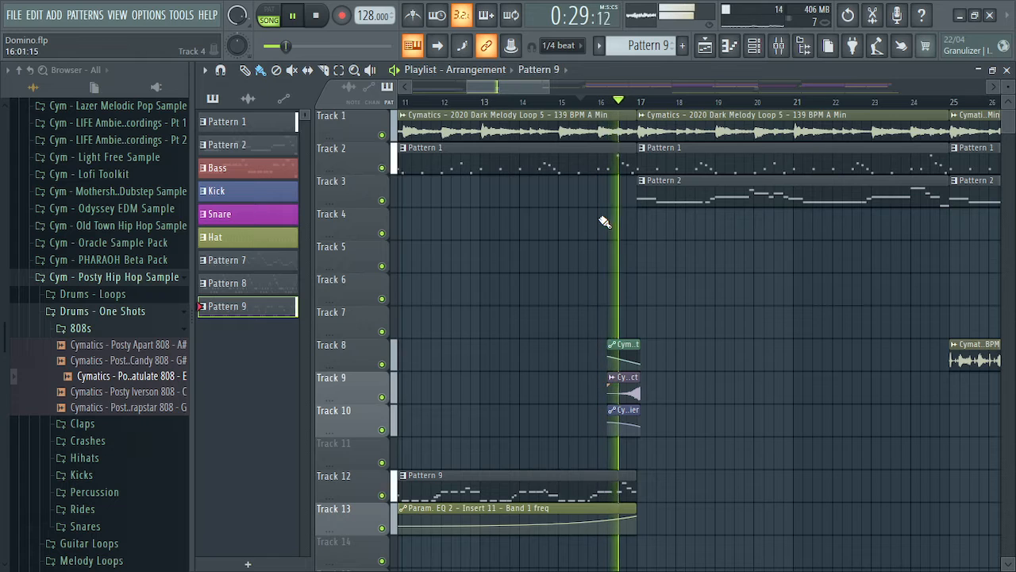
pyautogui.press('space')
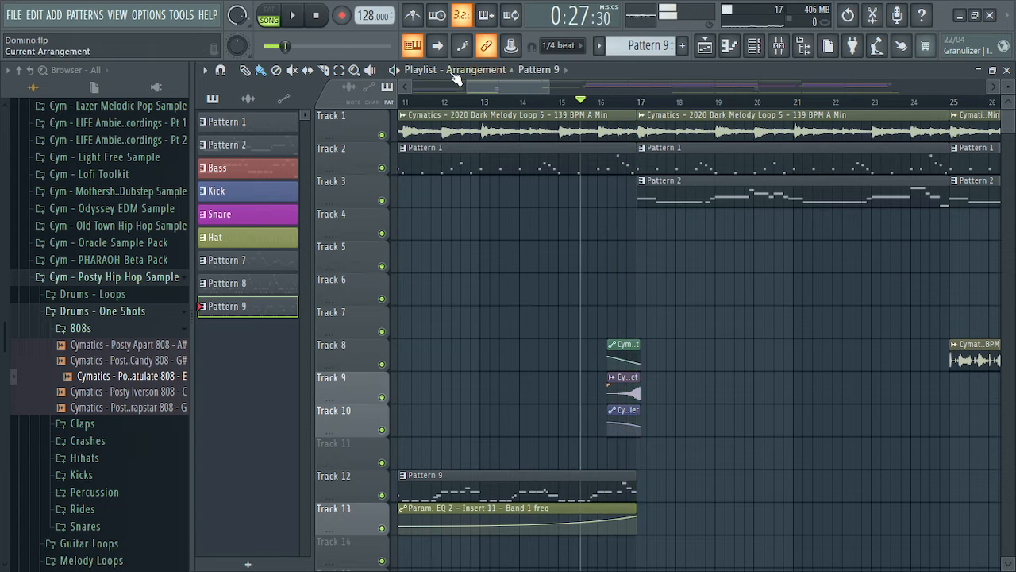
# Audition Tracks 8, 9 and 10 together with the vinyl noise soloed
pyautogui.keyDown('ctrl'); pyautogui.click(381, 396); pyautogui.keyUp('ctrl')
pyautogui.click(382, 363)
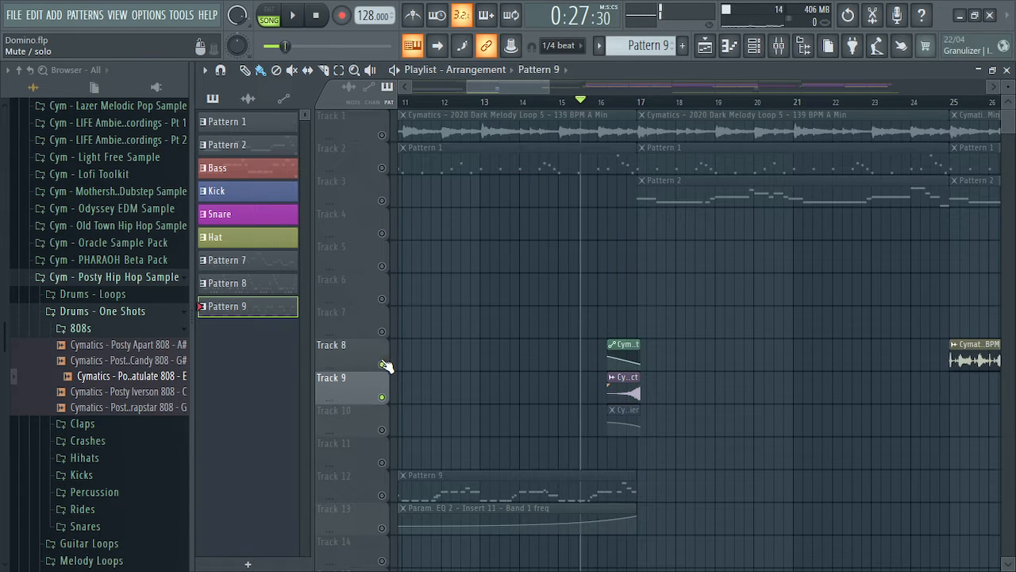
pyautogui.click(382, 429)
pyautogui.press('space')
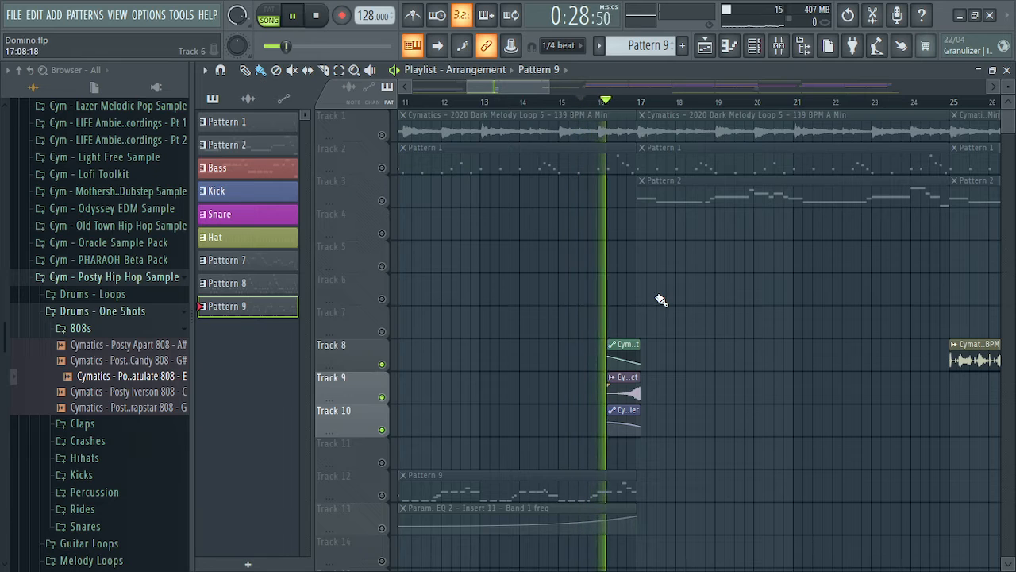
pyautogui.press('space')
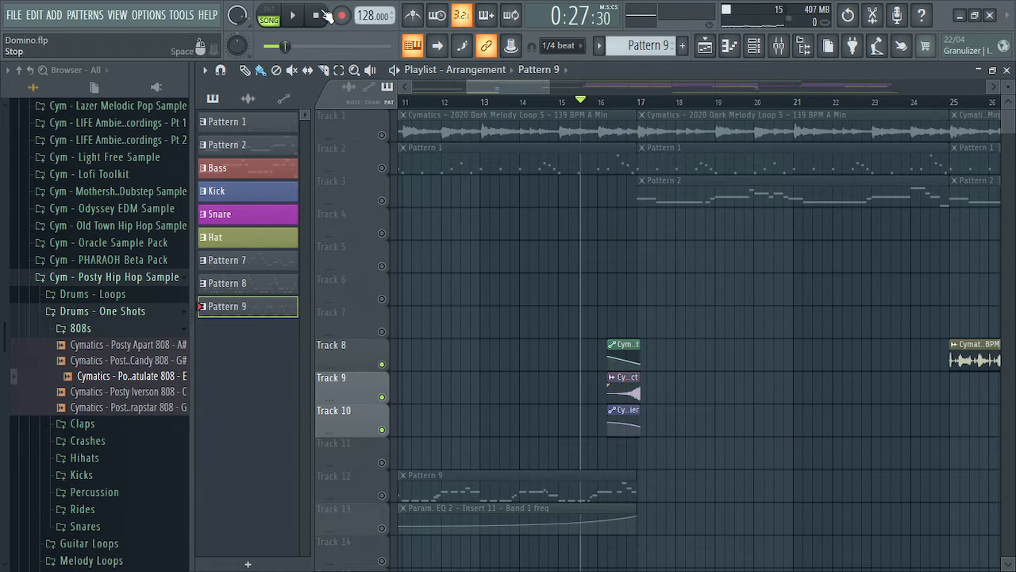
# Reset the song position to 0:00:00 and unsolo all tracks
pyautogui.click(318, 15)
pyautogui.rightClick(383, 136)
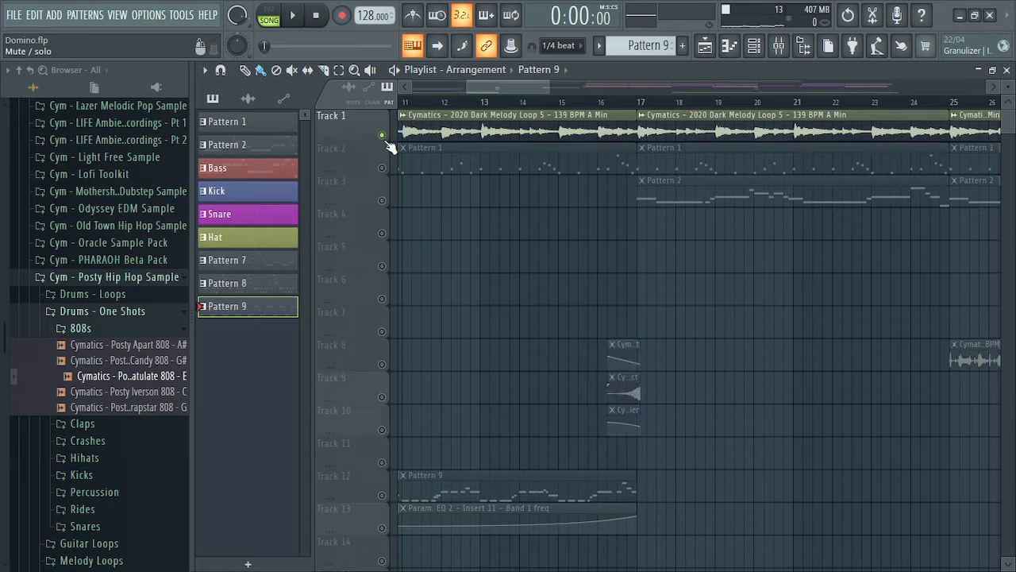
pyautogui.rightClick(383, 135)
pyautogui.moveTo(502, 88); pyautogui.dragTo(562, 88)
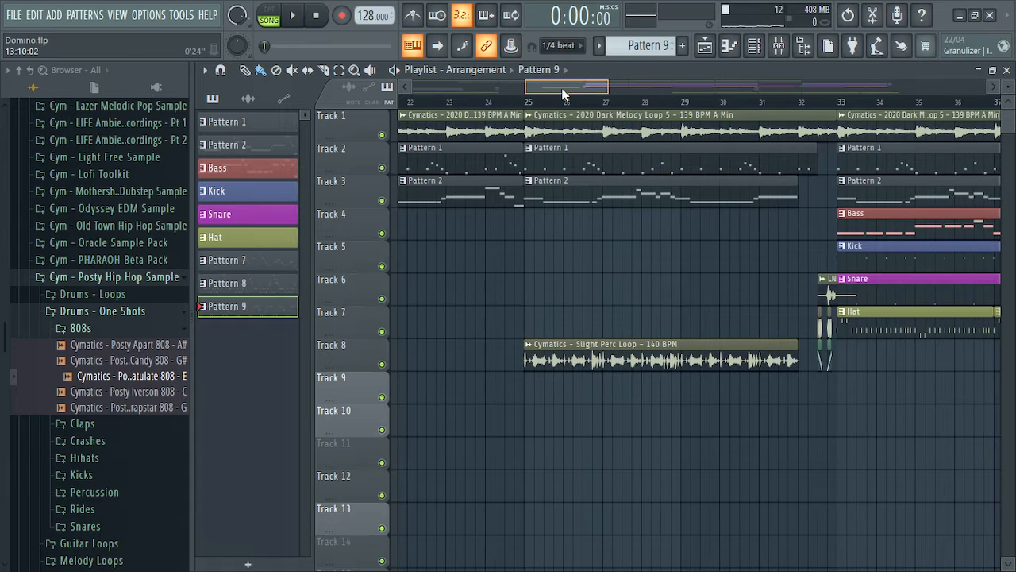
pyautogui.doubleClick(702, 361)
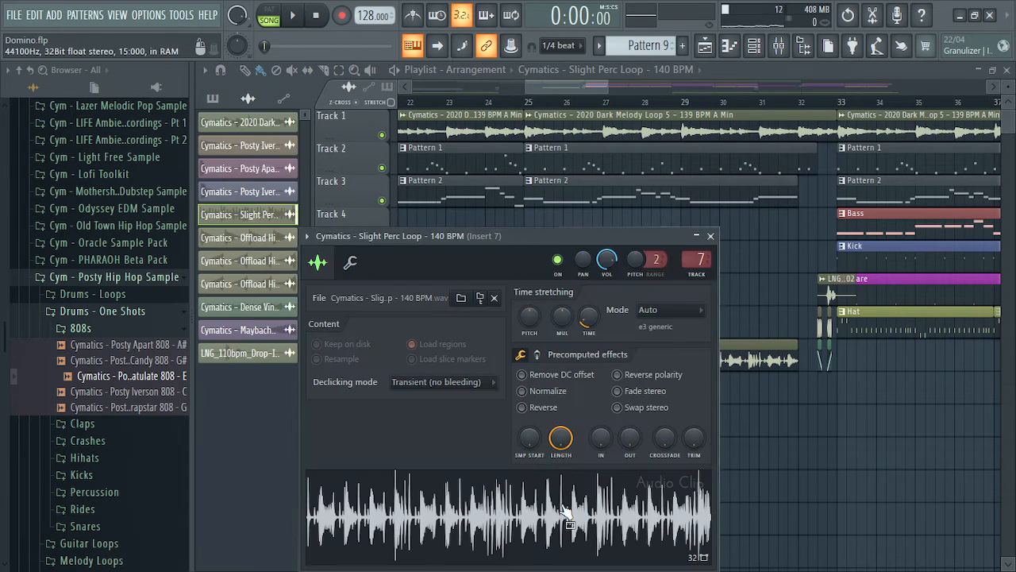
pyautogui.click(711, 236)
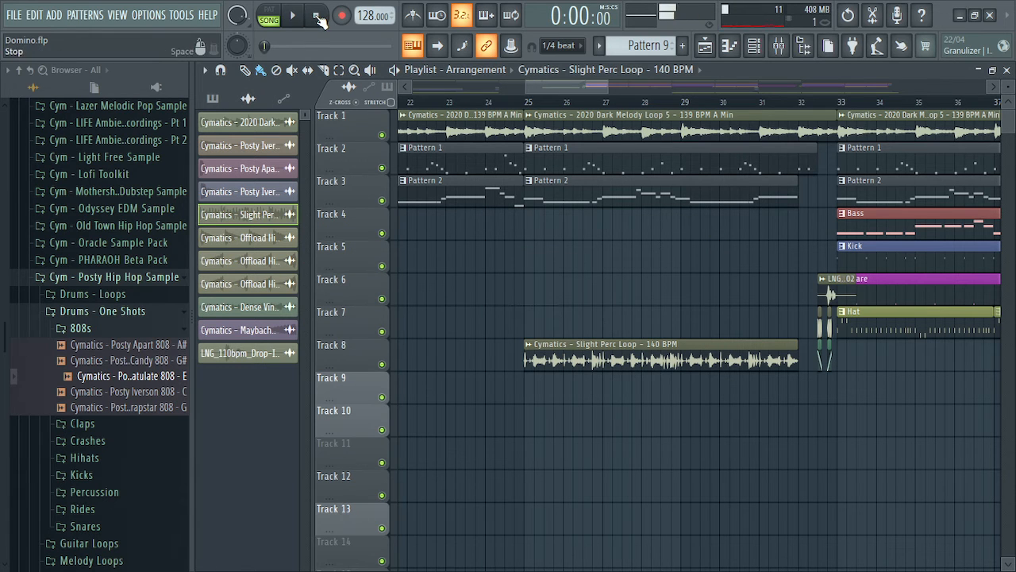
pyautogui.moveTo(561, 87); pyautogui.dragTo(589, 86)
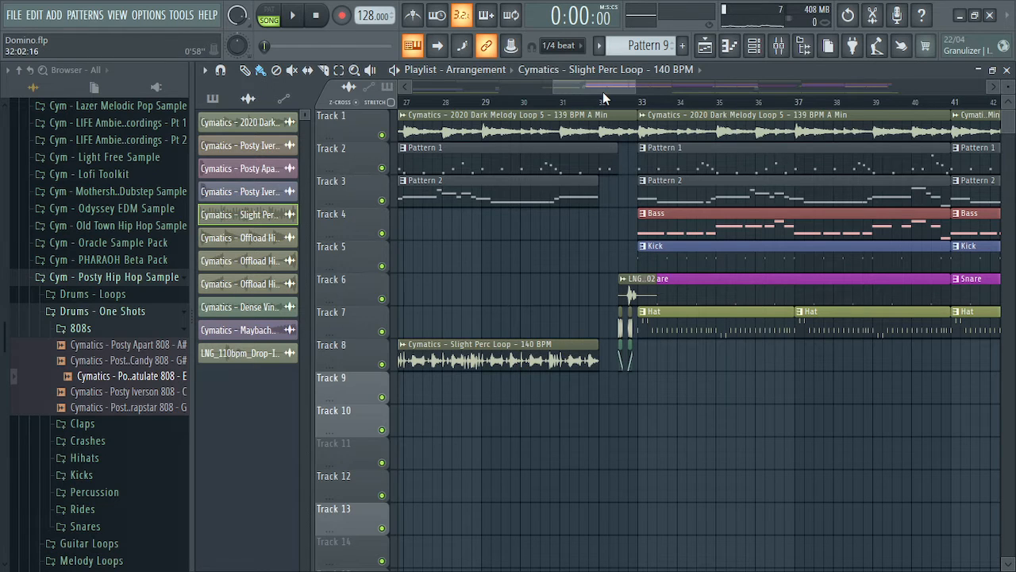
# Place the song position slightly before bar 32 and play briefly
pyautogui.hscroll(1, 602, 91)
pyautogui.click(578, 104)
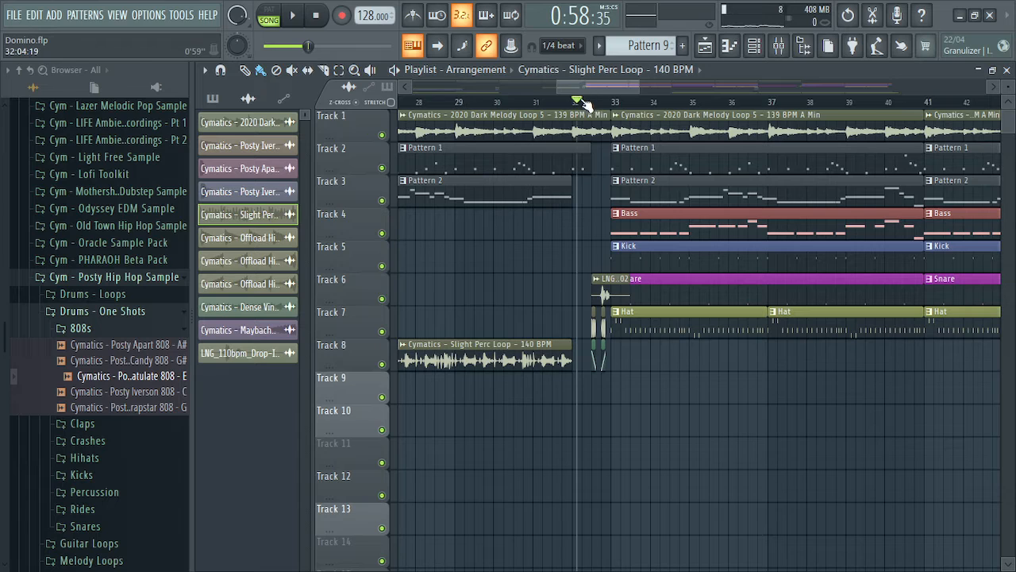
pyautogui.moveTo(577, 105); pyautogui.dragTo(568, 104)
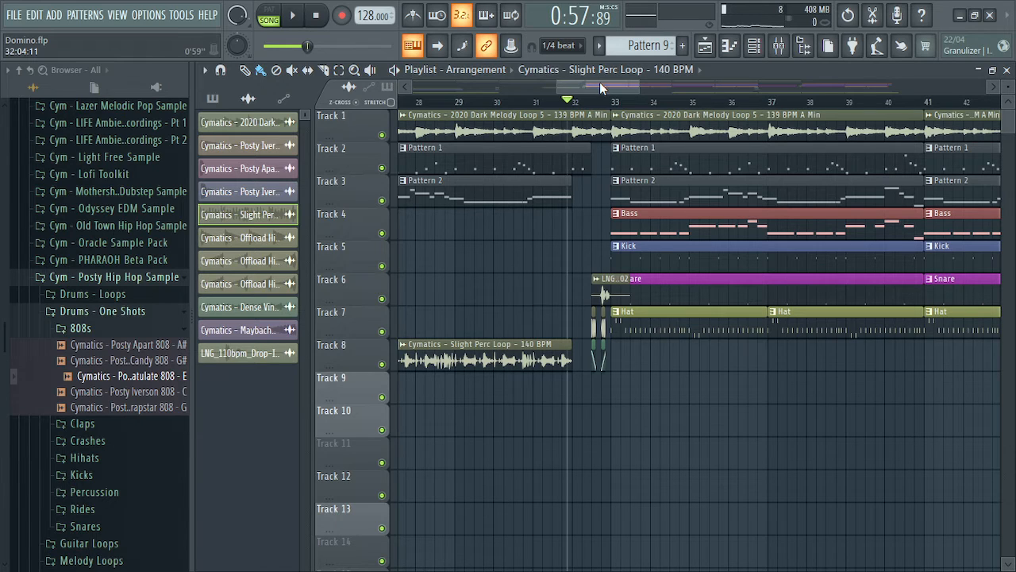
pyautogui.moveTo(601, 80); pyautogui.dragTo(609, 84)
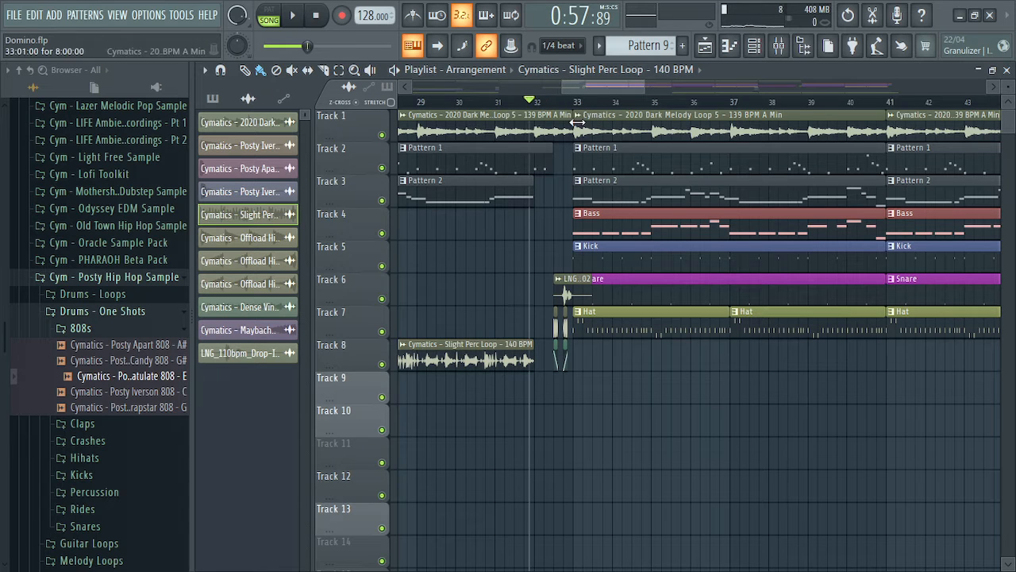
pyautogui.press('space')
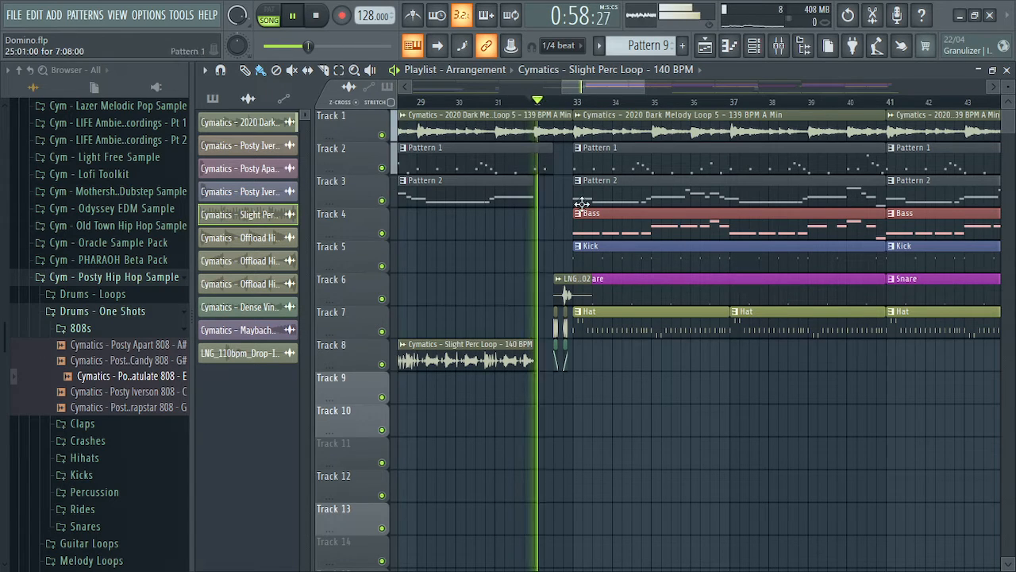
pyautogui.press('space')
# Audition the drum Tracks 6, 7 and 8 on their own
pyautogui.rightClick(382, 300)
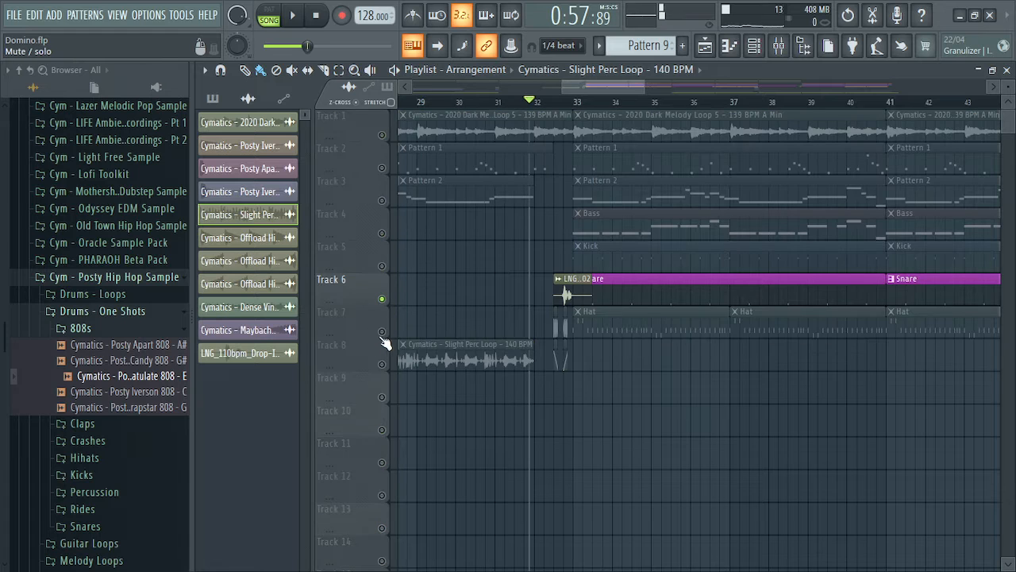
pyautogui.click(382, 332)
pyautogui.click(382, 363)
pyautogui.press('space')
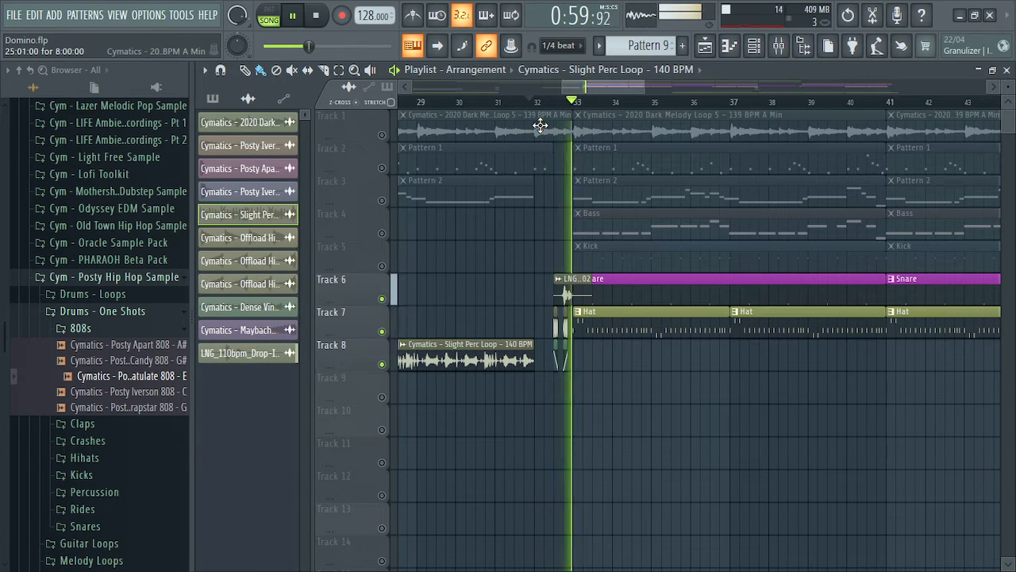
pyautogui.press('space')
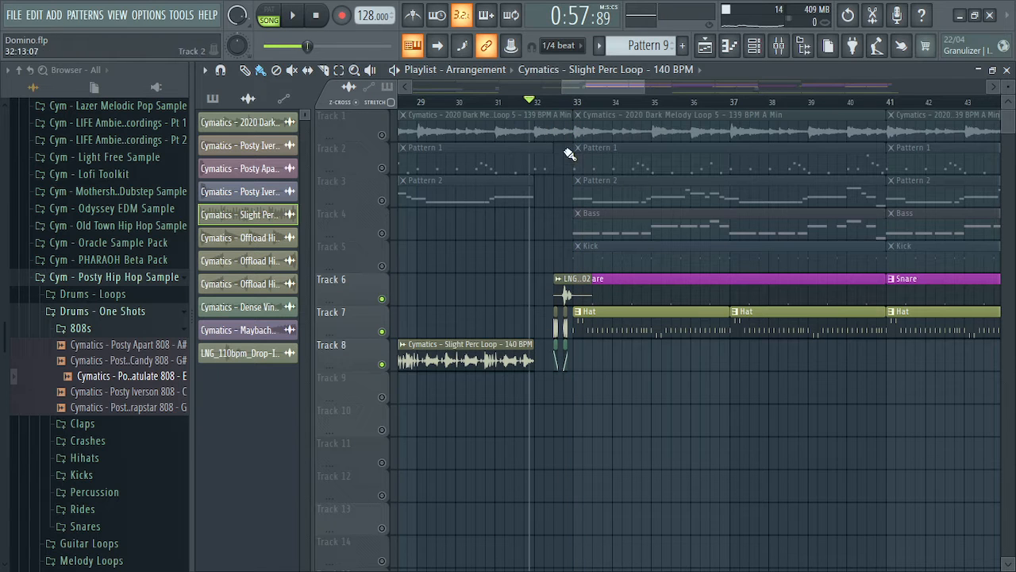
# Unmute all tracks, play the full mix from bar 32, then reset to the start
pyautogui.keyDown('ctrl'); pyautogui.click(382, 135); pyautogui.keyUp('ctrl')
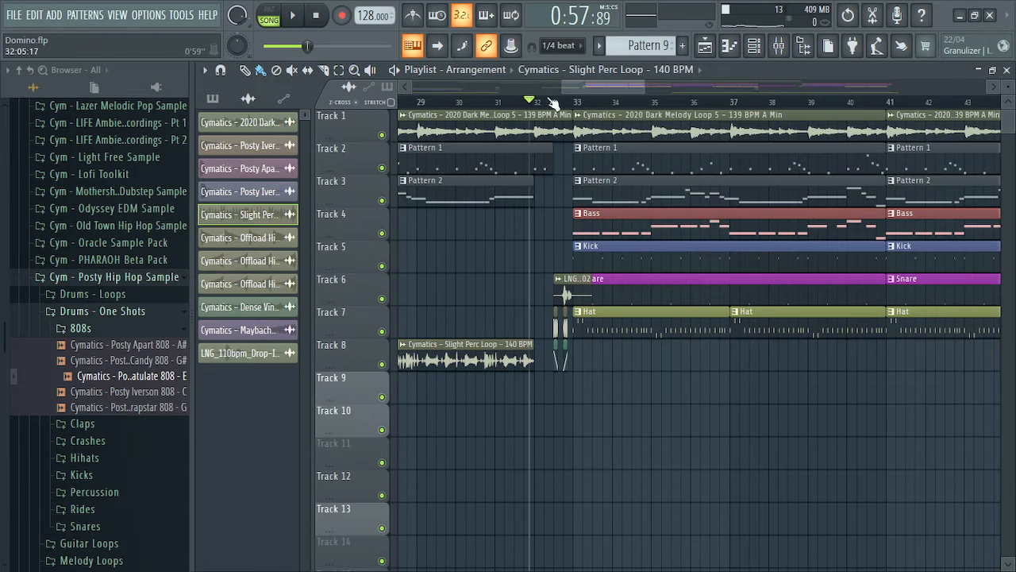
pyautogui.press('space')
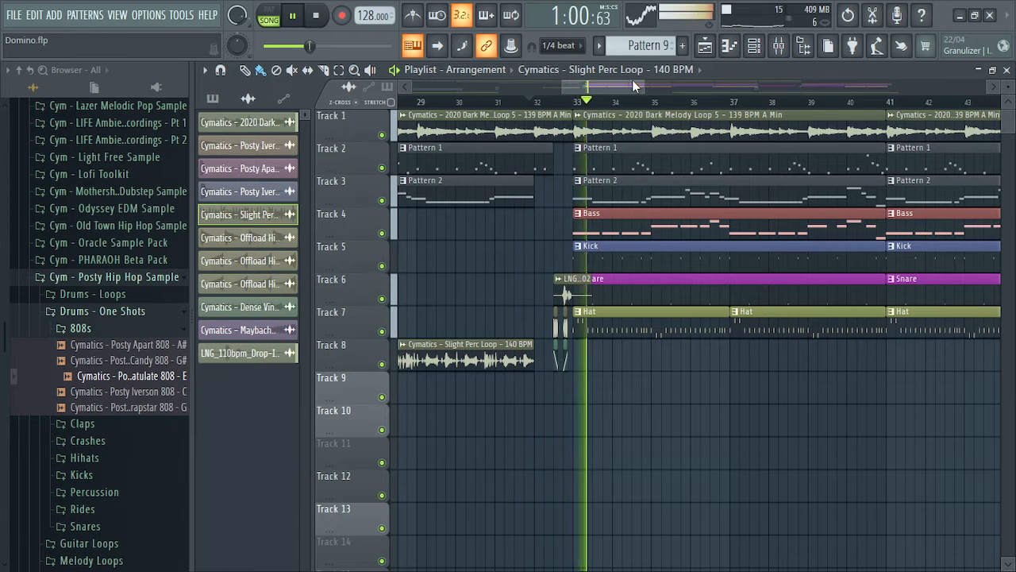
pyautogui.press('space')
pyautogui.click(319, 18)
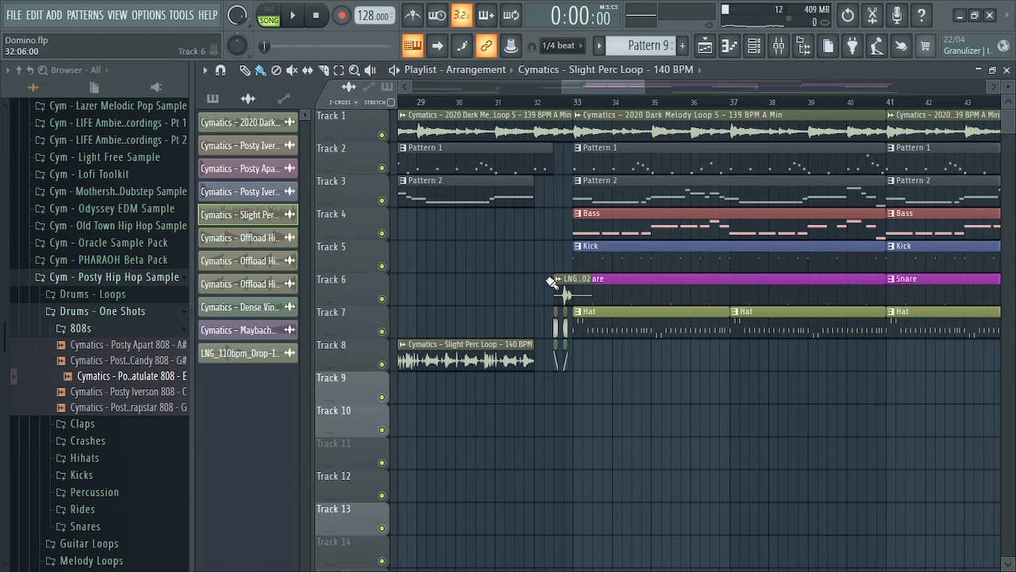
# Make Snare the current pattern and scroll the arrangement to its end near bar 90 and back
pyautogui.click(679, 289)
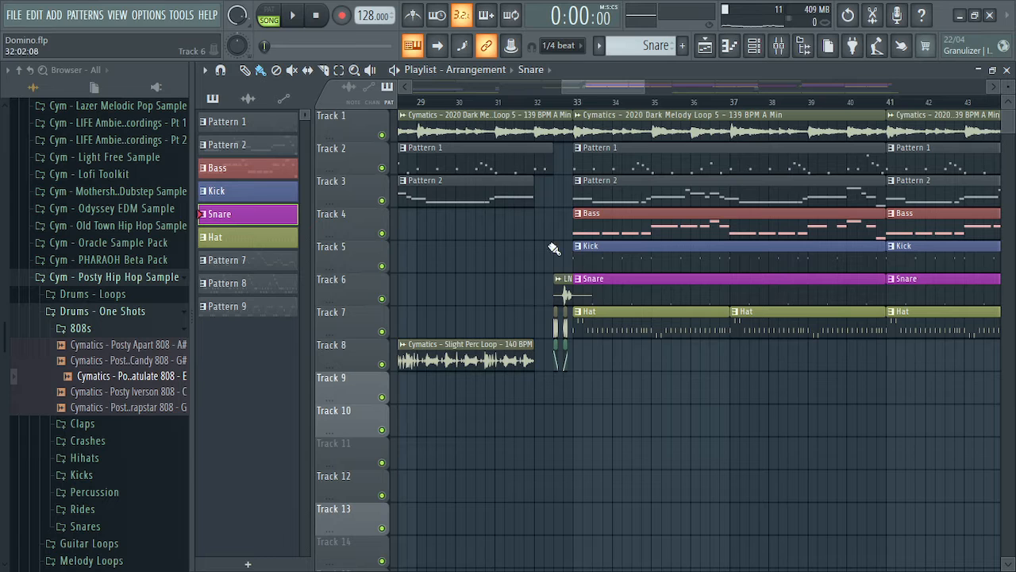
pyautogui.moveTo(589, 81); pyautogui.dragTo(857, 98)
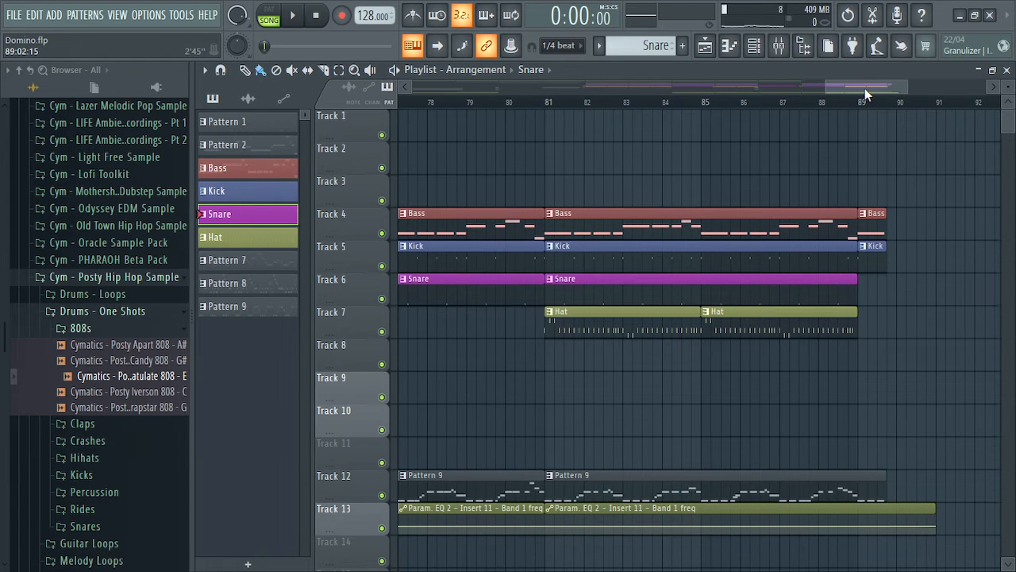
pyautogui.moveTo(867, 86); pyautogui.dragTo(770, 84)
pyautogui.scroll(3, 707, 358)
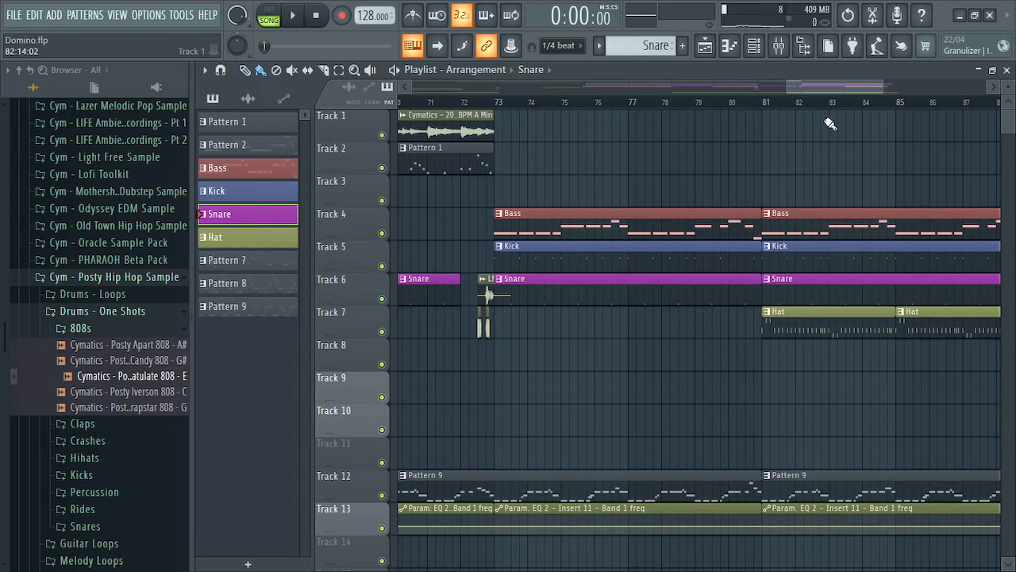
pyautogui.moveTo(856, 88); pyautogui.dragTo(435, 88)
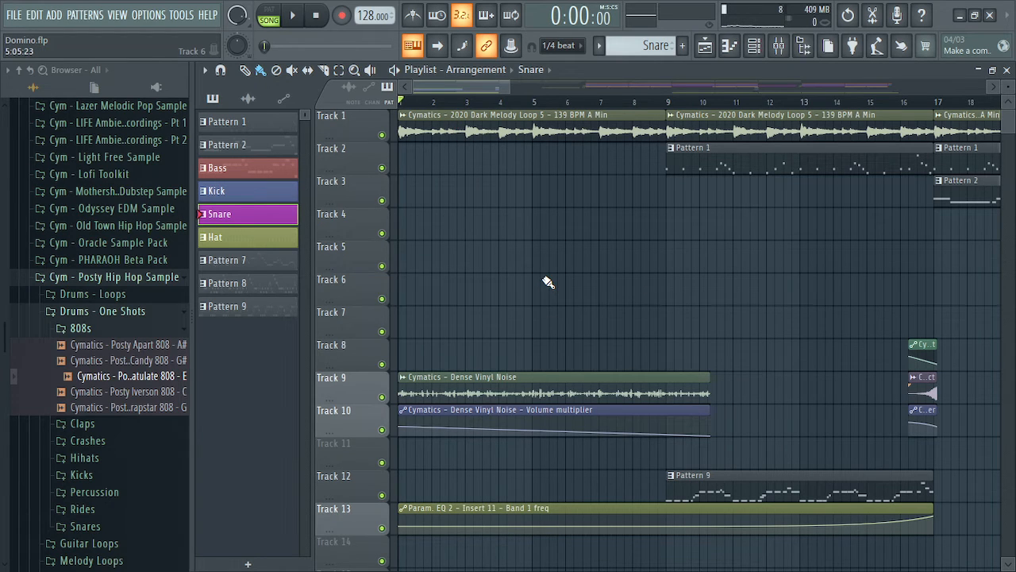
pyautogui.moveTo(465, 87); pyautogui.dragTo(431, 89)
# Open the mixer and select the Master strip showing Soundgoodizer and Fruity Limiter
pyautogui.click(780, 49)
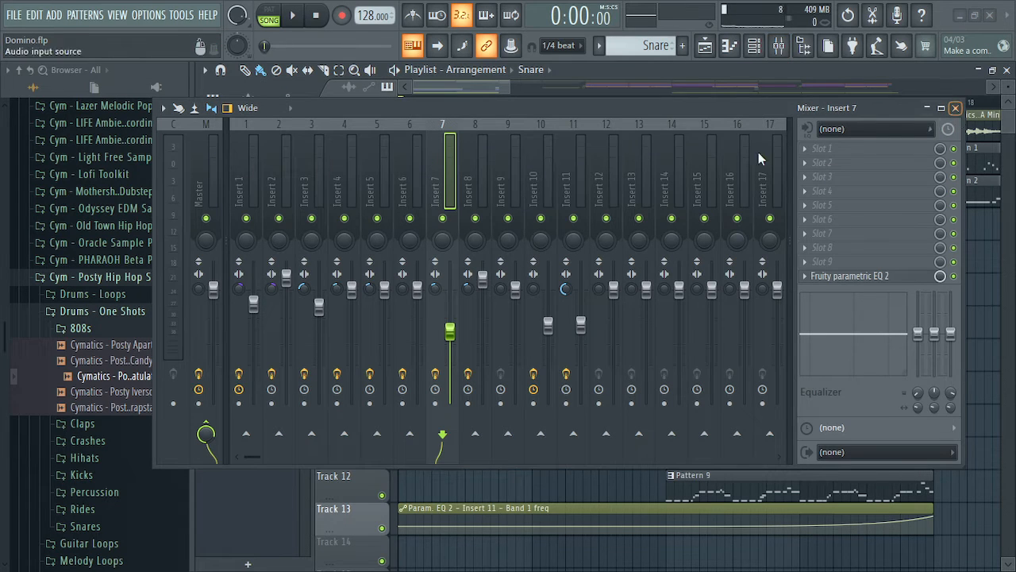
pyautogui.click(218, 166)
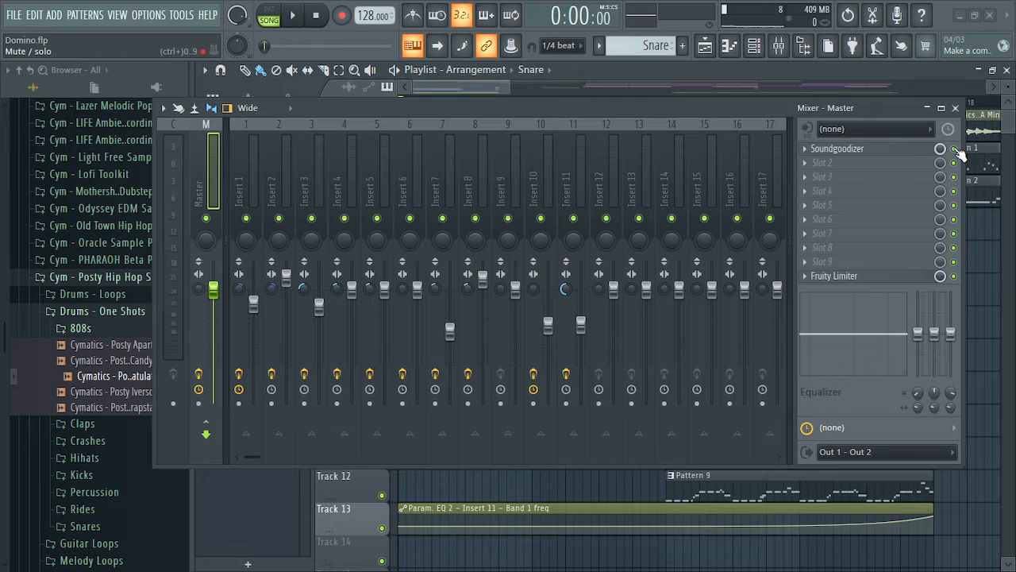
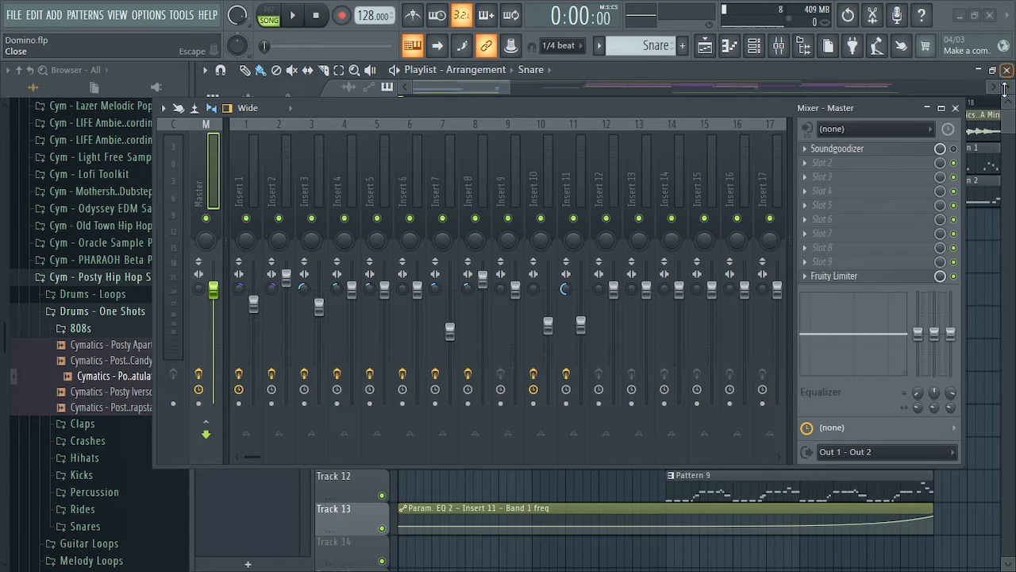
# Close the mixer and set the song position to bar 33 on the playlist ruler
pyautogui.click(955, 107)
pyautogui.moveTo(688, 86); pyautogui.dragTo(846, 87)
pyautogui.moveTo(486, 89); pyautogui.dragTo(623, 105)
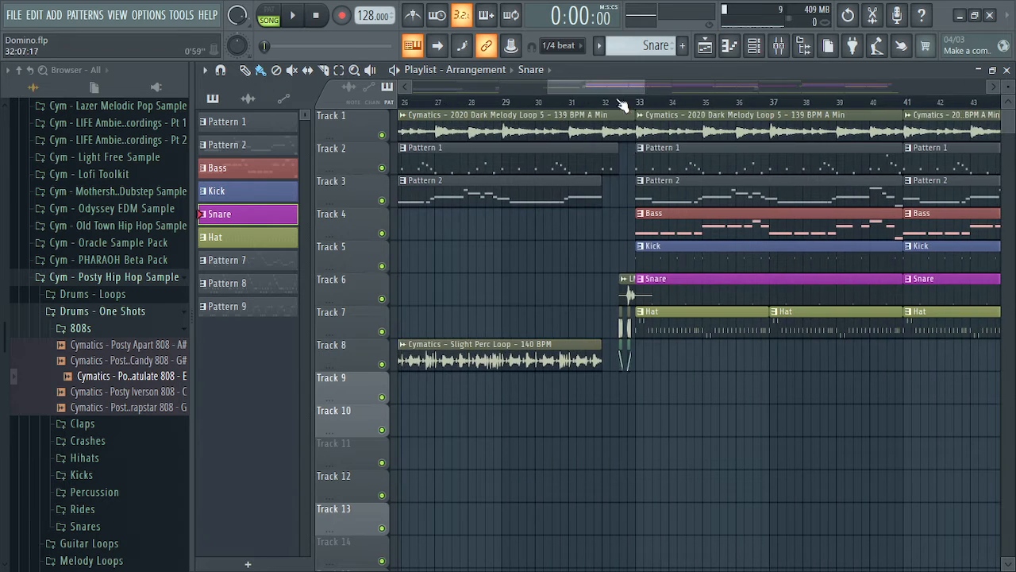
pyautogui.click(635, 104)
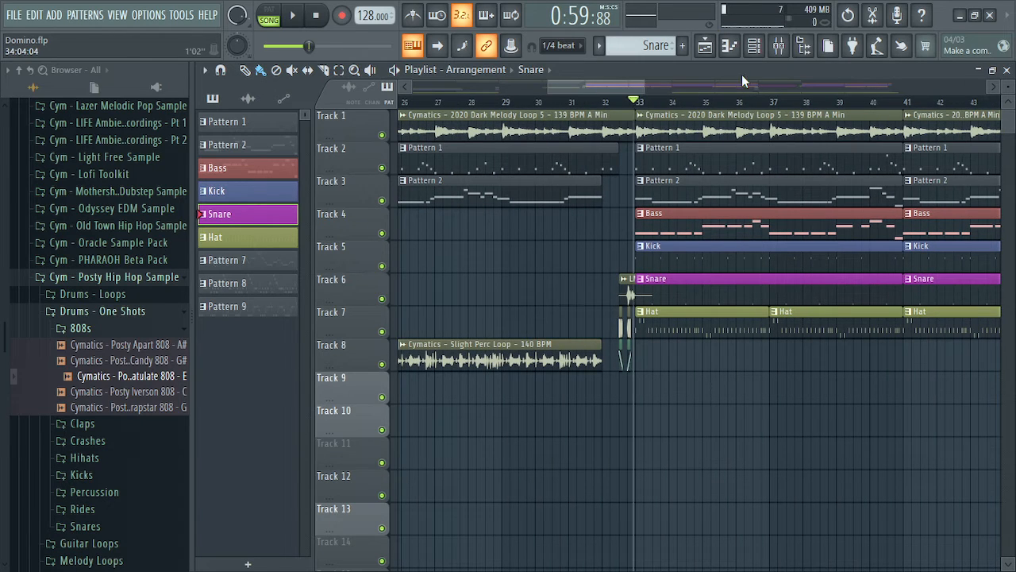
# Check the Master strip's Soundgoodizer effect in the mixer
pyautogui.click(779, 45)
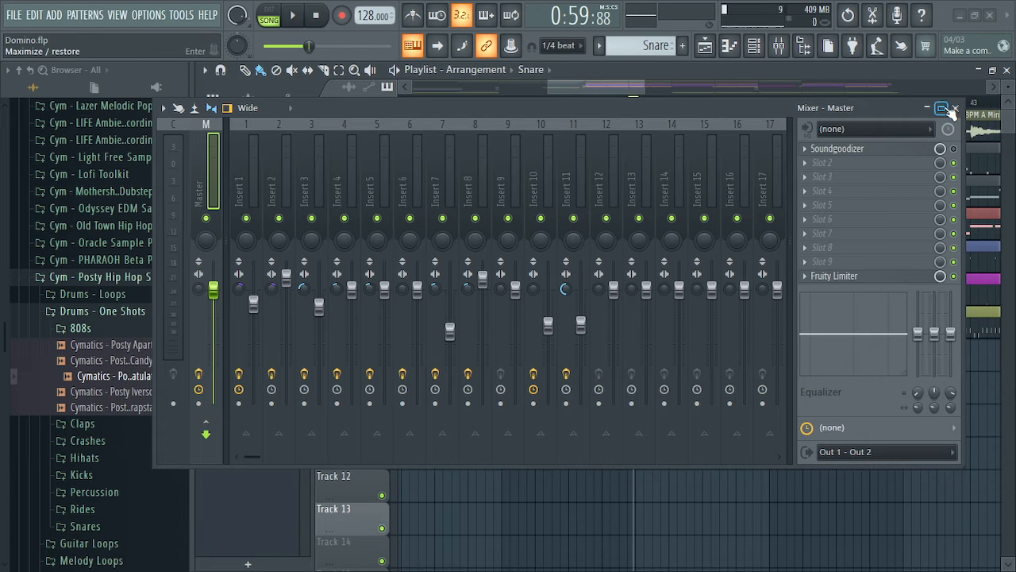
pyautogui.click(862, 147)
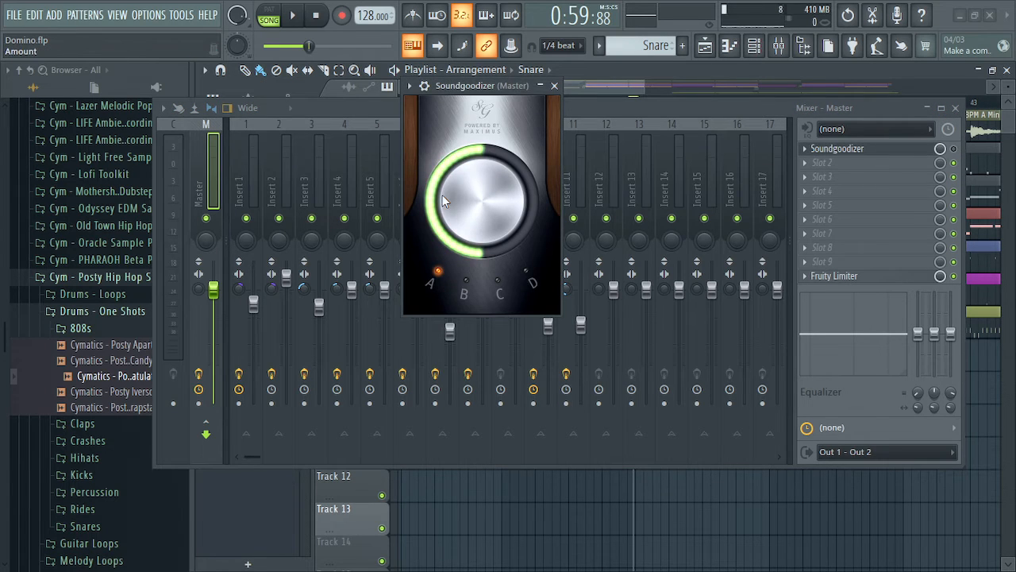
pyautogui.click(554, 86)
# Play from bar 33, stop, and show Insert 1's Fruity Reeverb 2 and Maximus chain
pyautogui.click(954, 107)
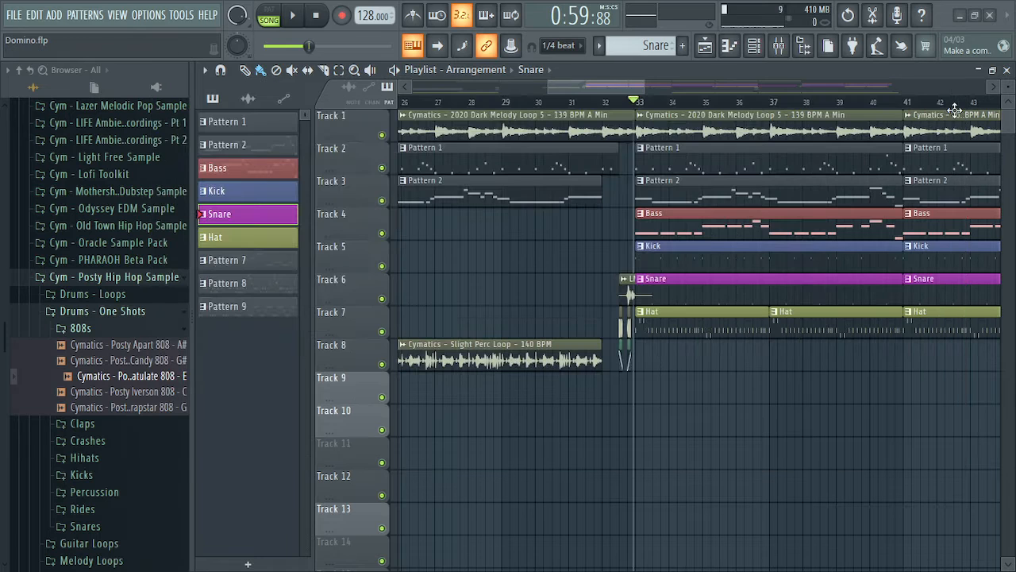
pyautogui.press('space')
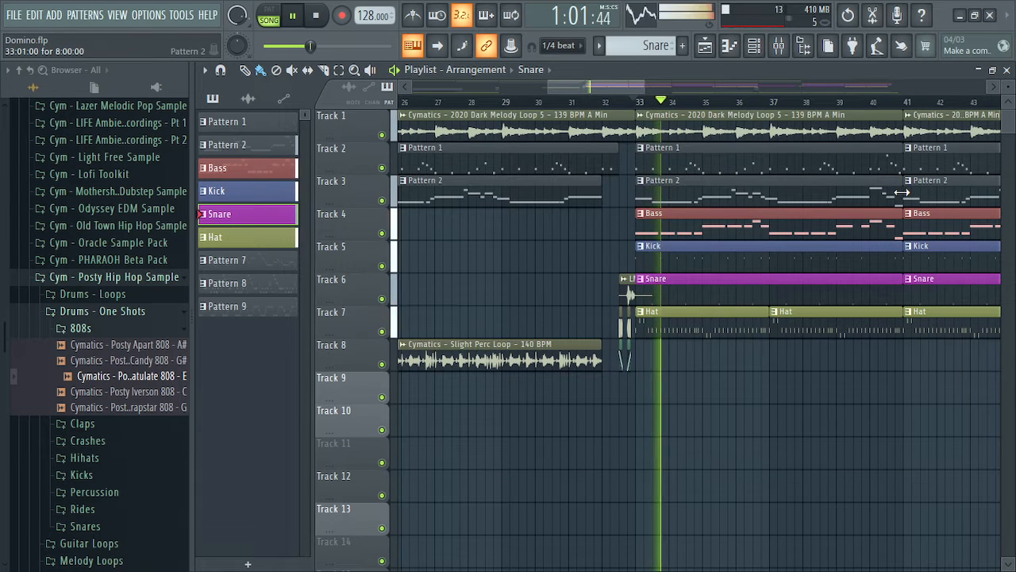
pyautogui.click(780, 48)
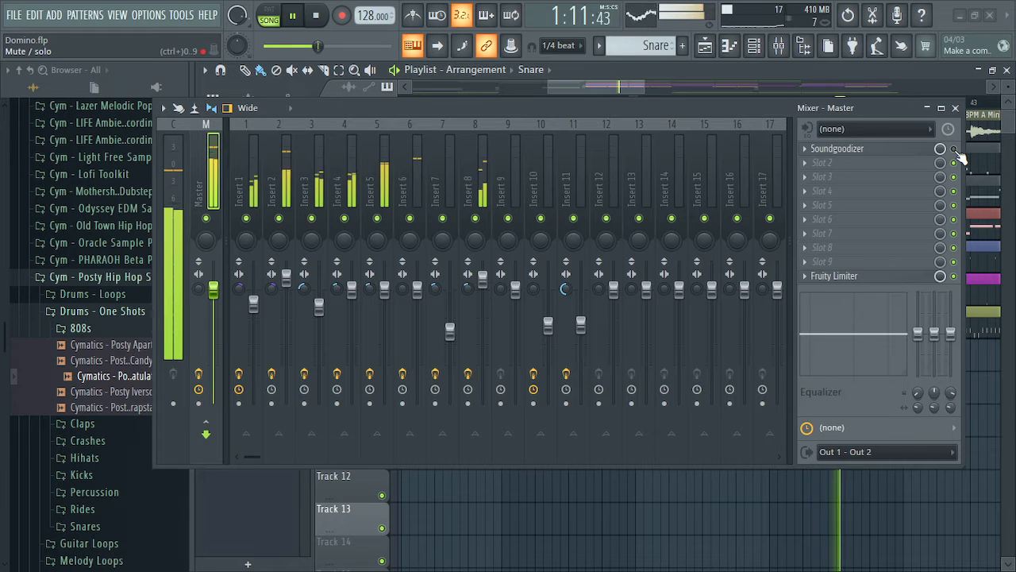
pyautogui.press('space')
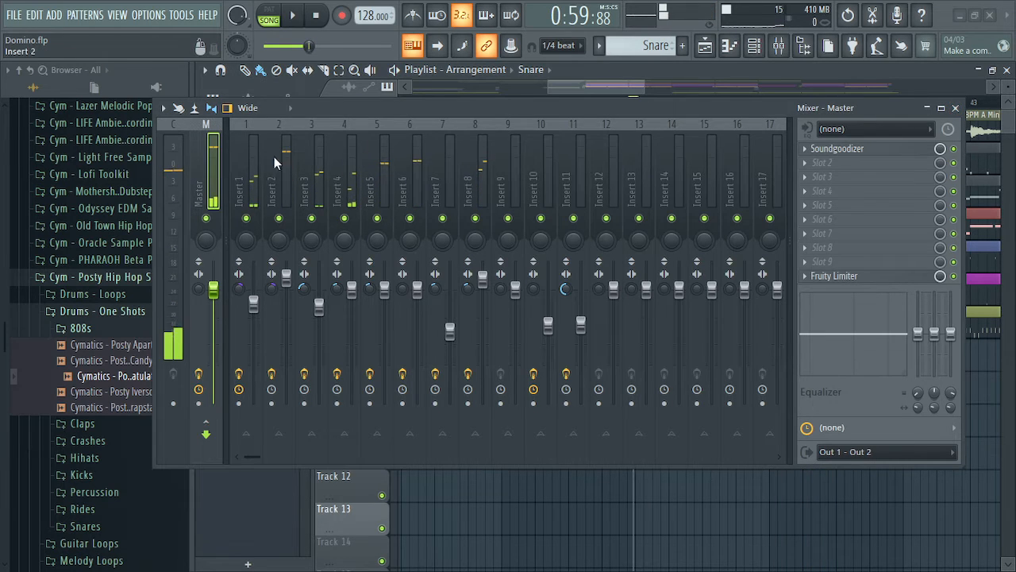
pyautogui.click(245, 171)
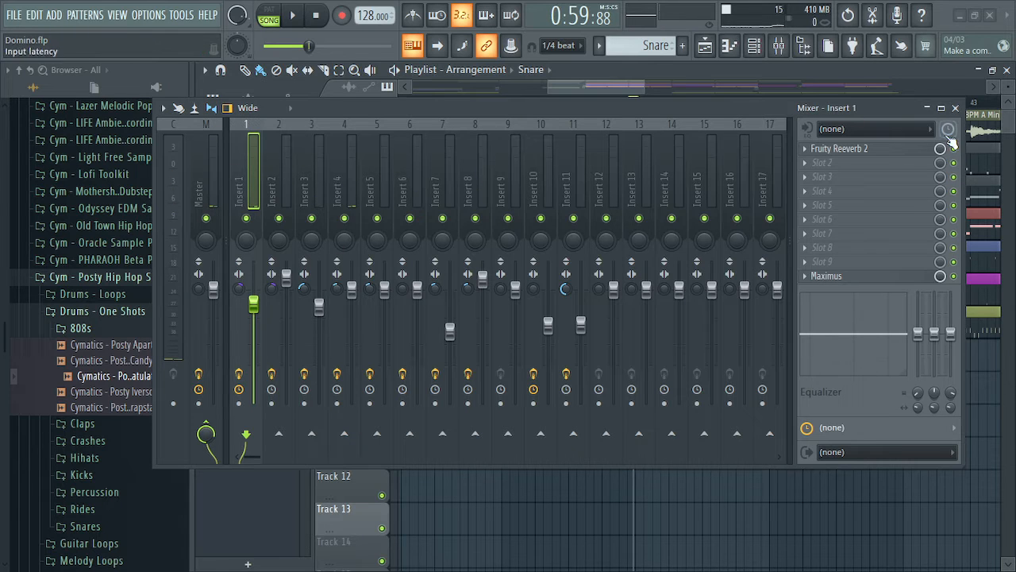
# Open Insert 1's Fruity Reeverb 2, arrange the windows, and check the Dark Melody Loop settings
pyautogui.click(923, 151)
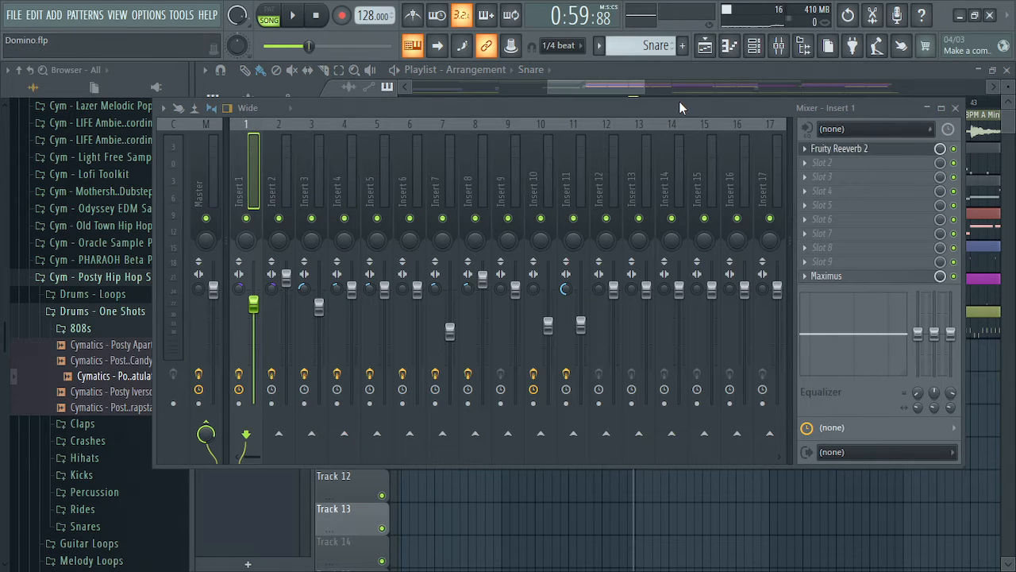
pyautogui.moveTo(678, 101); pyautogui.dragTo(720, 277)
pyautogui.moveTo(508, 182); pyautogui.dragTo(562, 94)
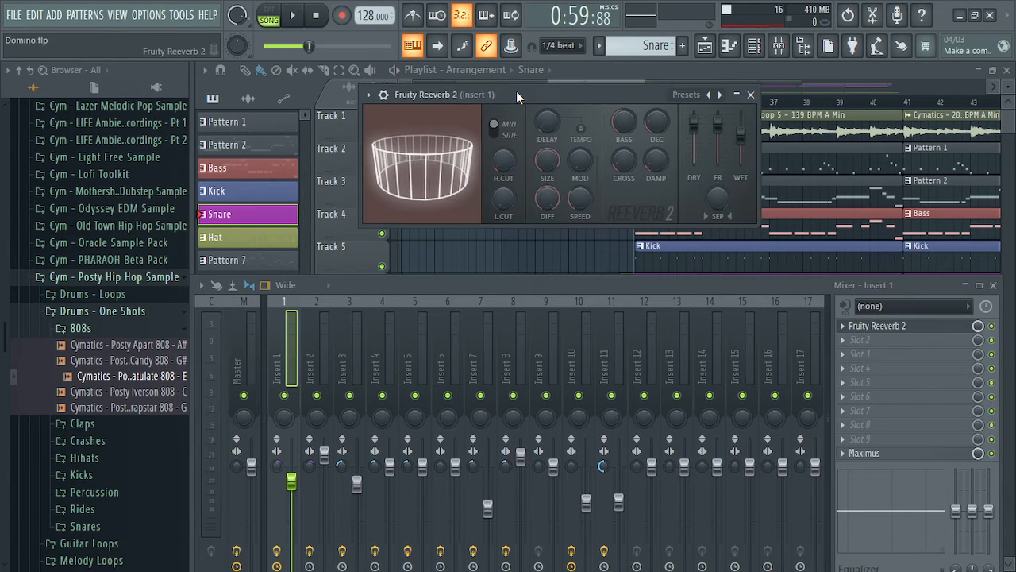
pyautogui.moveTo(592, 284); pyautogui.dragTo(561, 198)
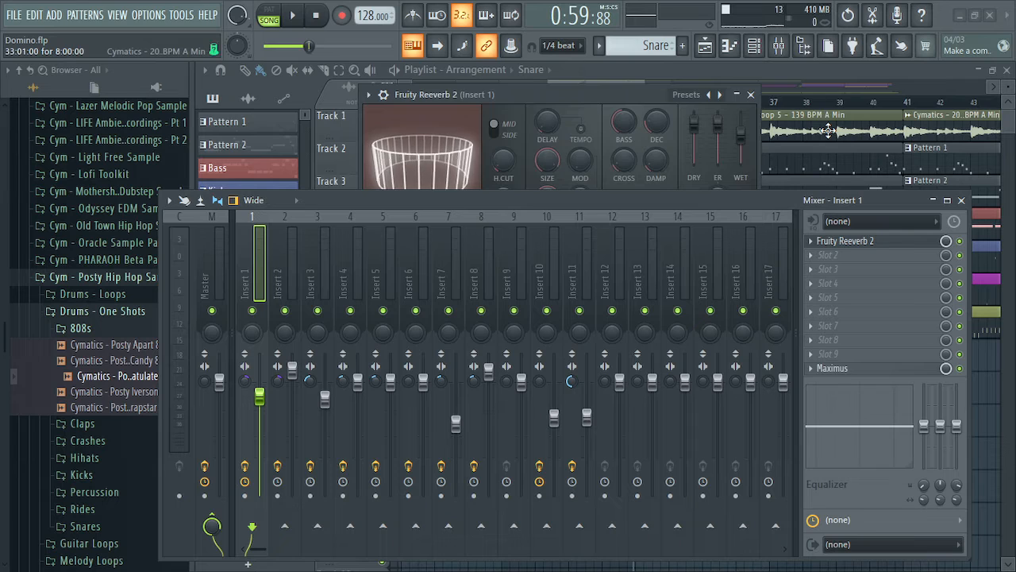
pyautogui.doubleClick(828, 129)
pyautogui.click(727, 114)
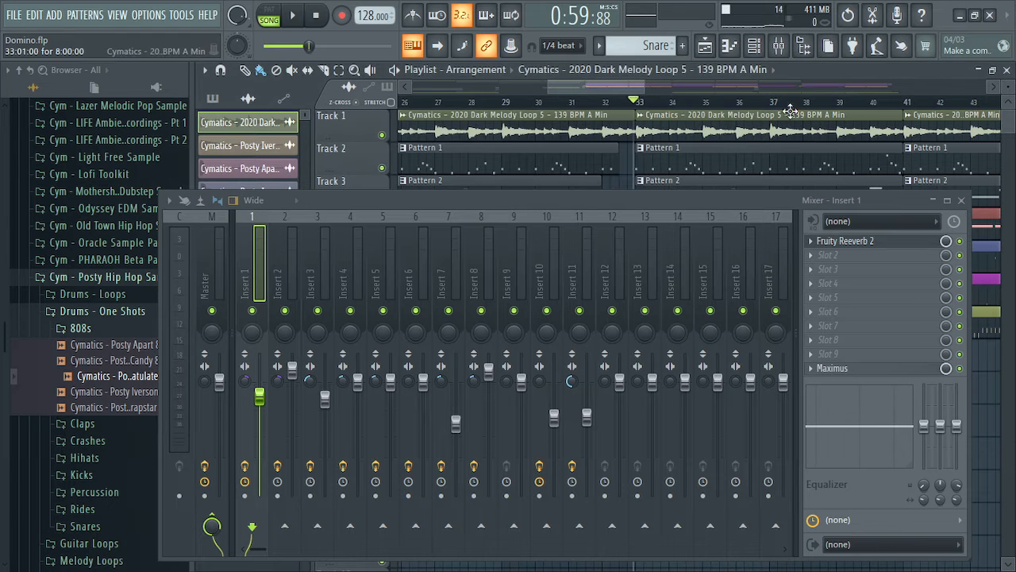
# Solo Track 1 and play while bypassing and re-enabling the reverb, then select Insert 2
pyautogui.rightClick(381, 136)
pyautogui.press('space')
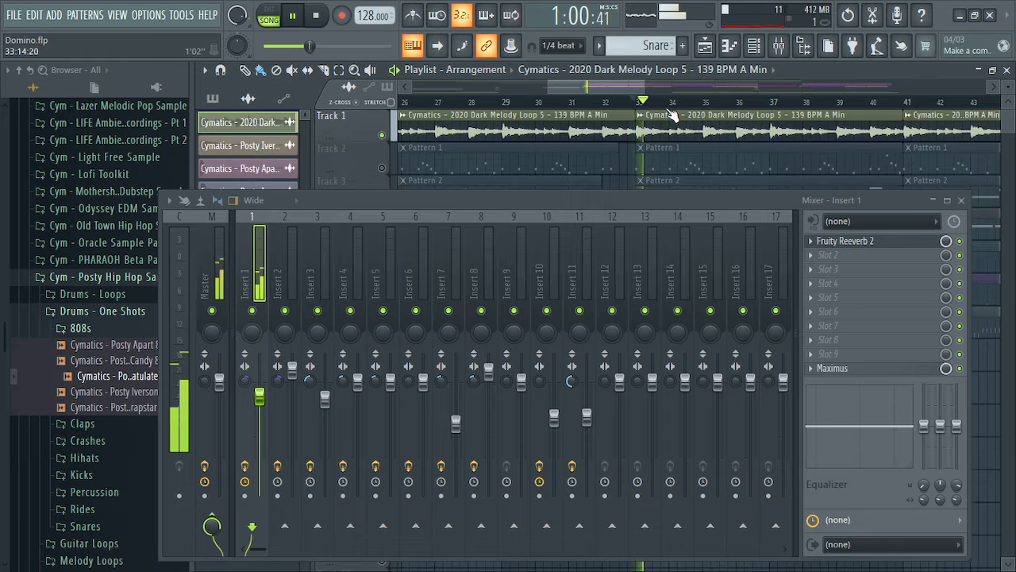
pyautogui.click(959, 242)
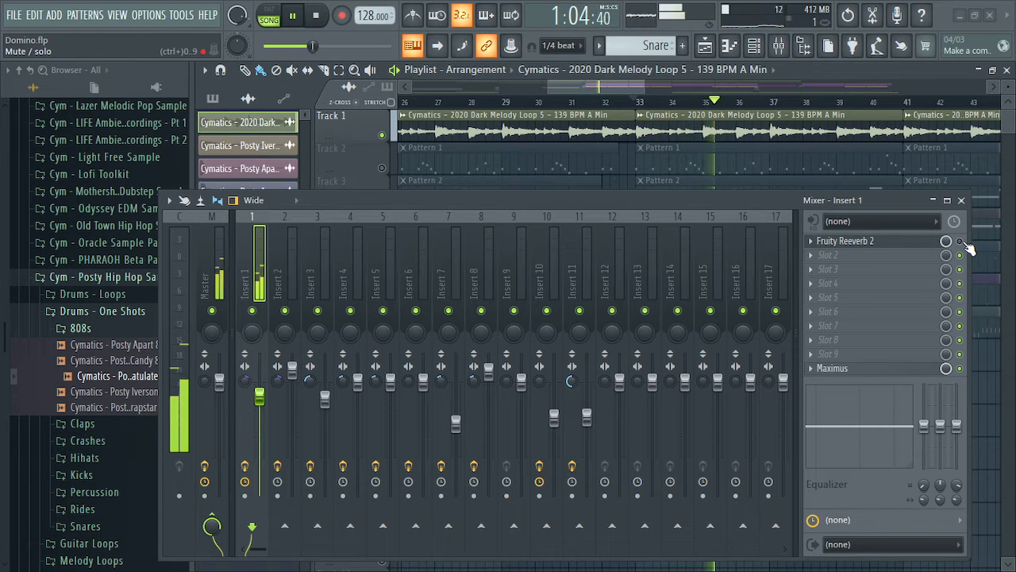
pyautogui.click(961, 242)
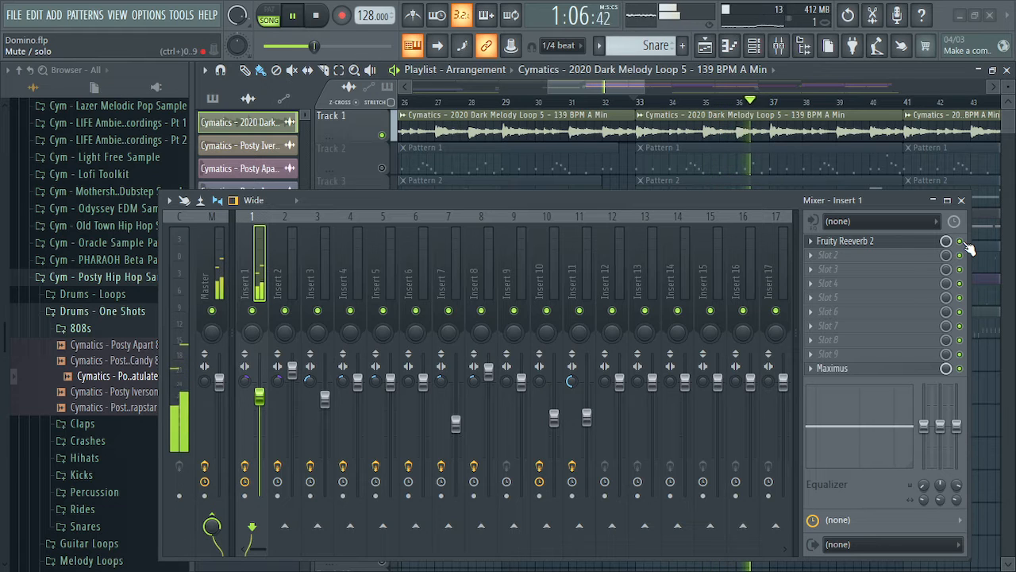
pyautogui.press('space')
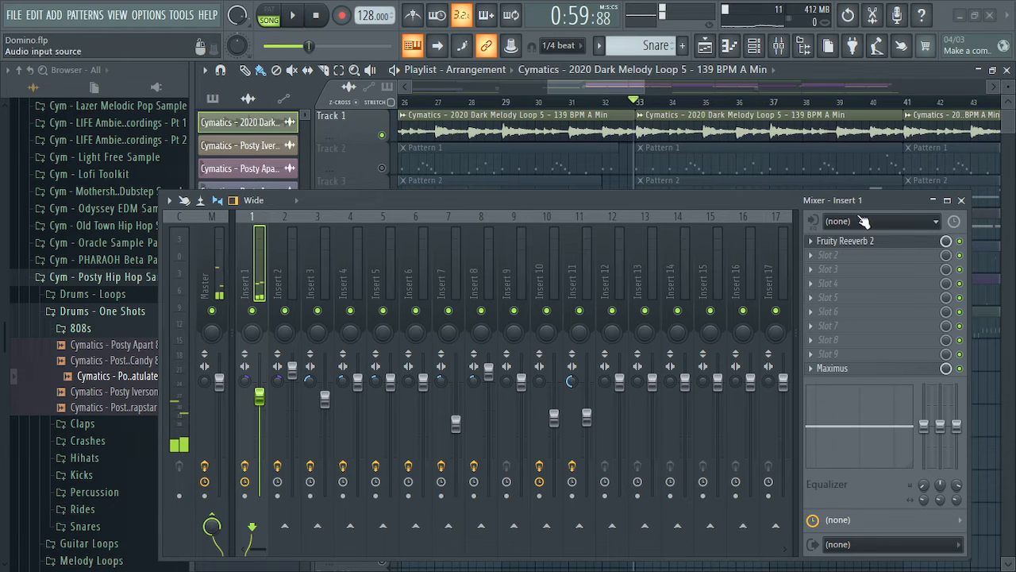
pyautogui.moveTo(828, 199); pyautogui.dragTo(849, 111)
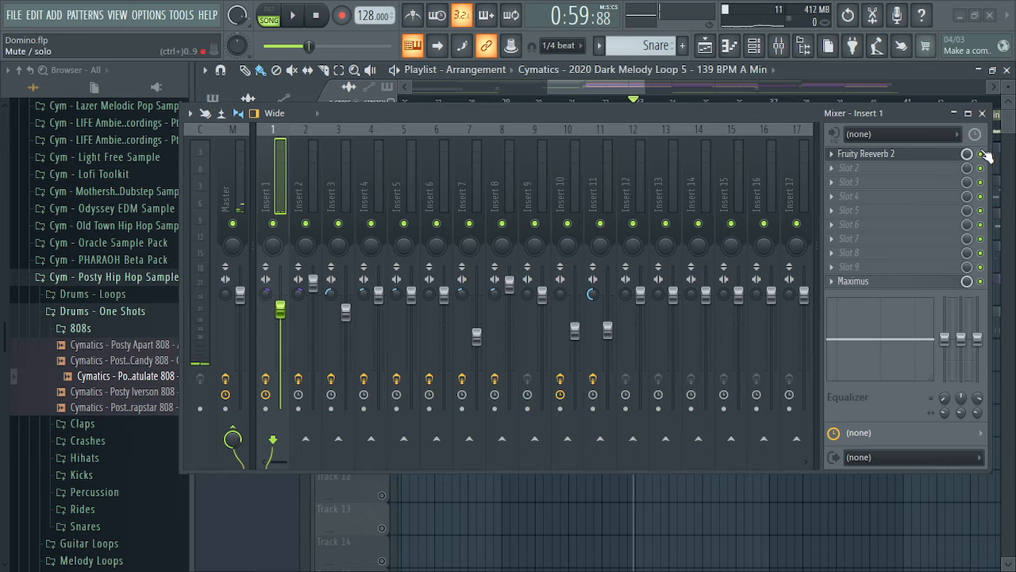
pyautogui.click(314, 182)
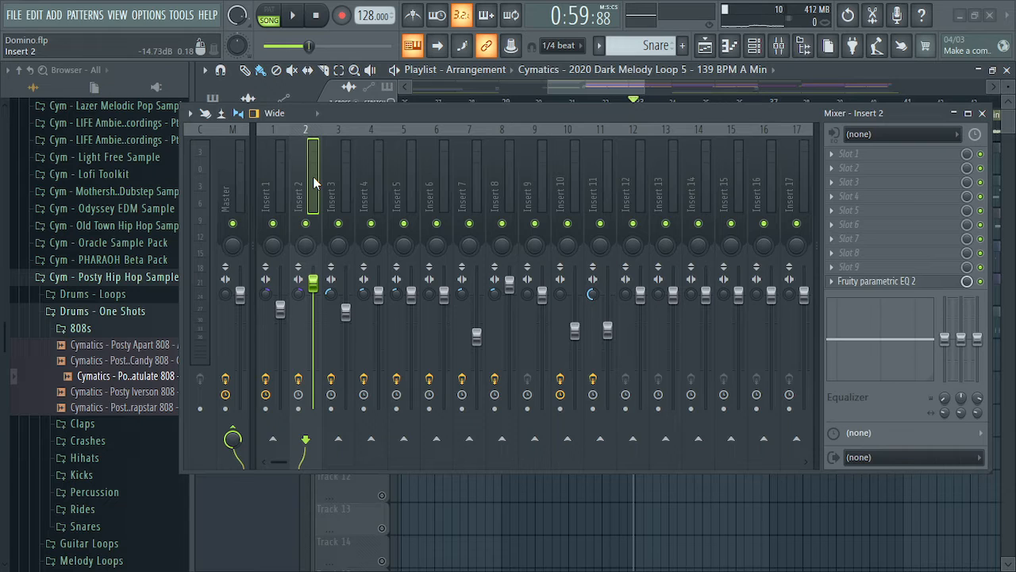
# Inspect Insert 3's Fruity delay bank window, then close it and the mixer
pyautogui.click(337, 170)
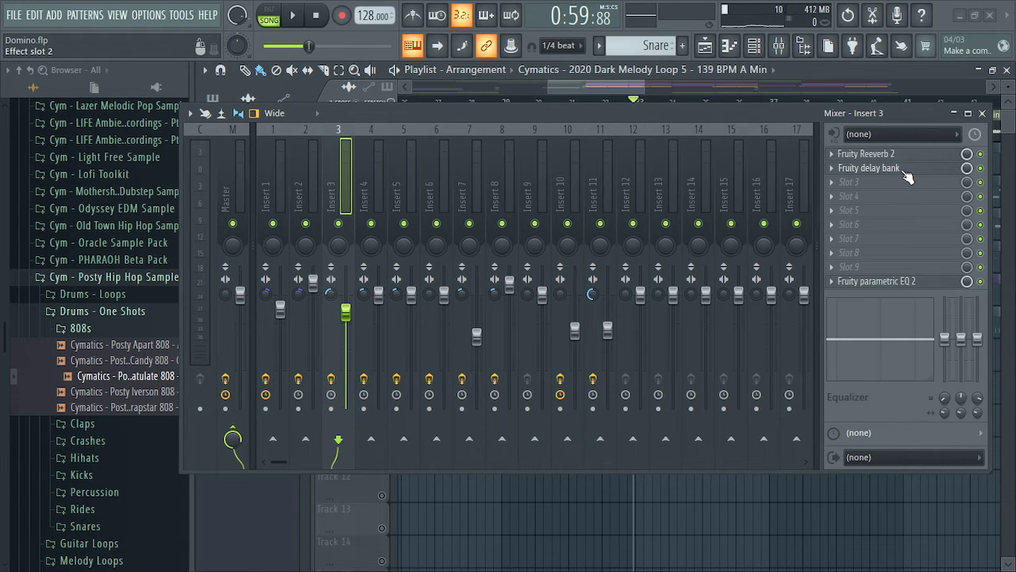
pyautogui.moveTo(589, 114); pyautogui.dragTo(612, 345)
pyautogui.moveTo(410, 161); pyautogui.dragTo(544, 100)
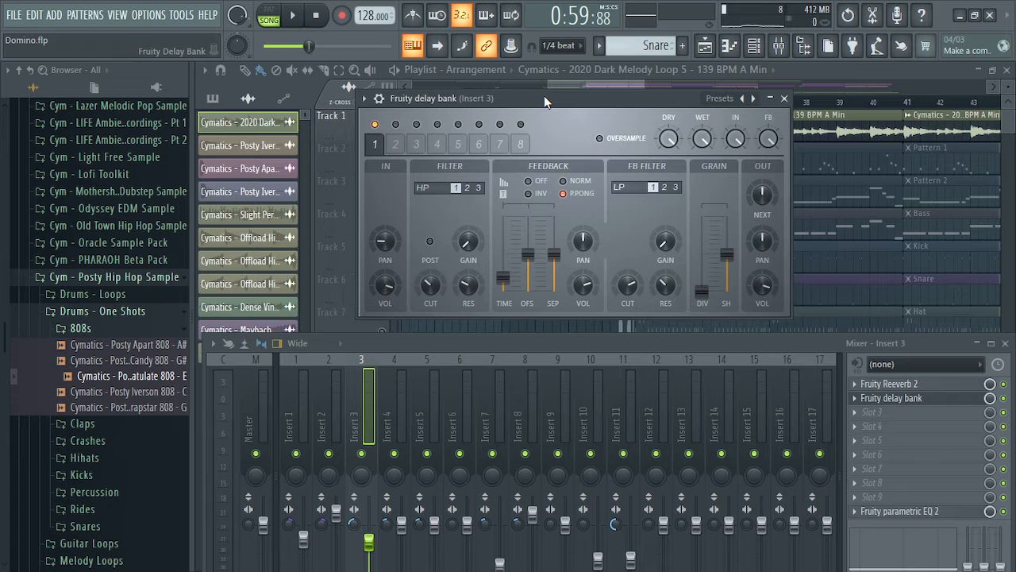
pyautogui.click(786, 99)
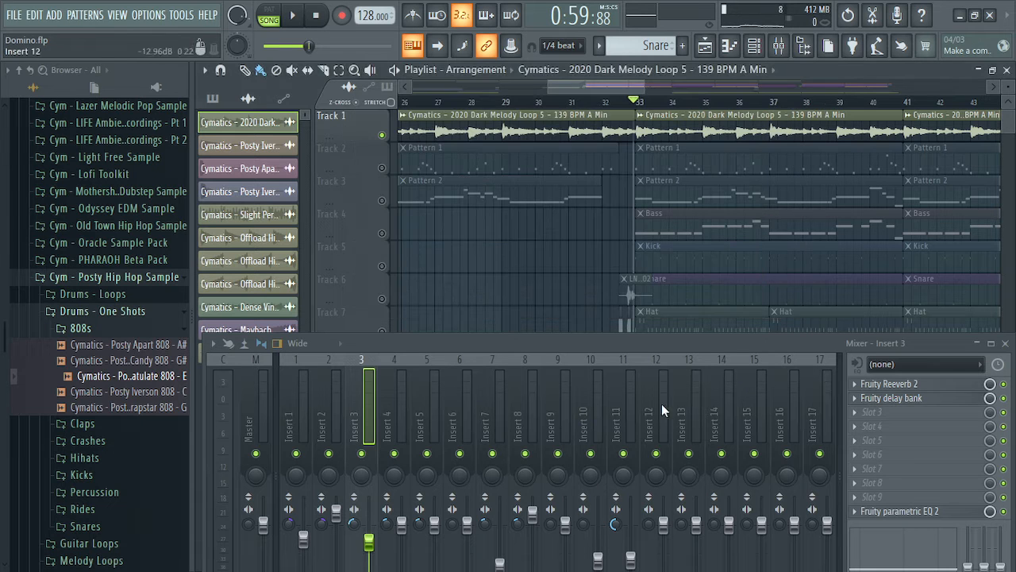
pyautogui.moveTo(618, 344); pyautogui.dragTo(625, 132)
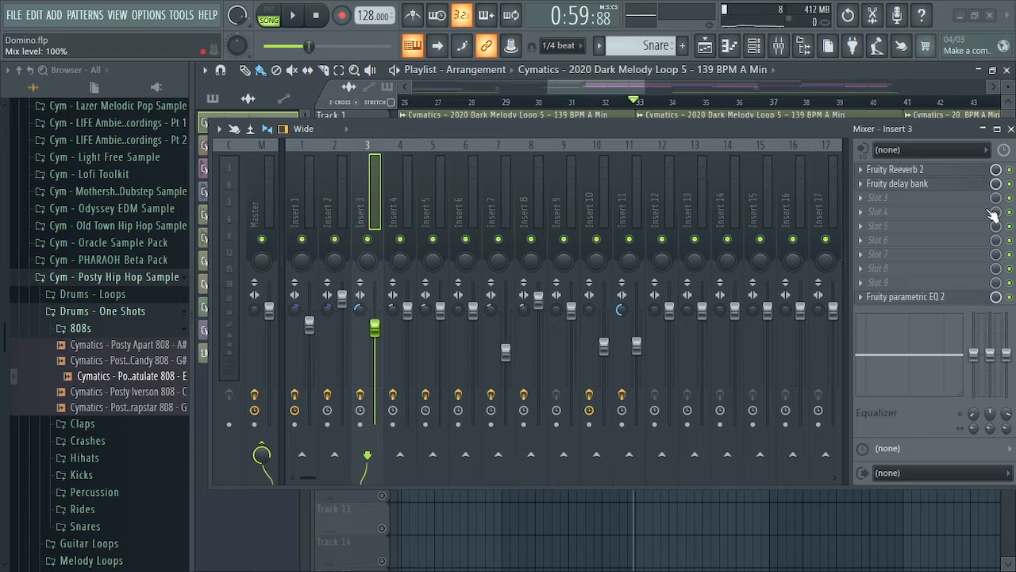
pyautogui.click(1010, 128)
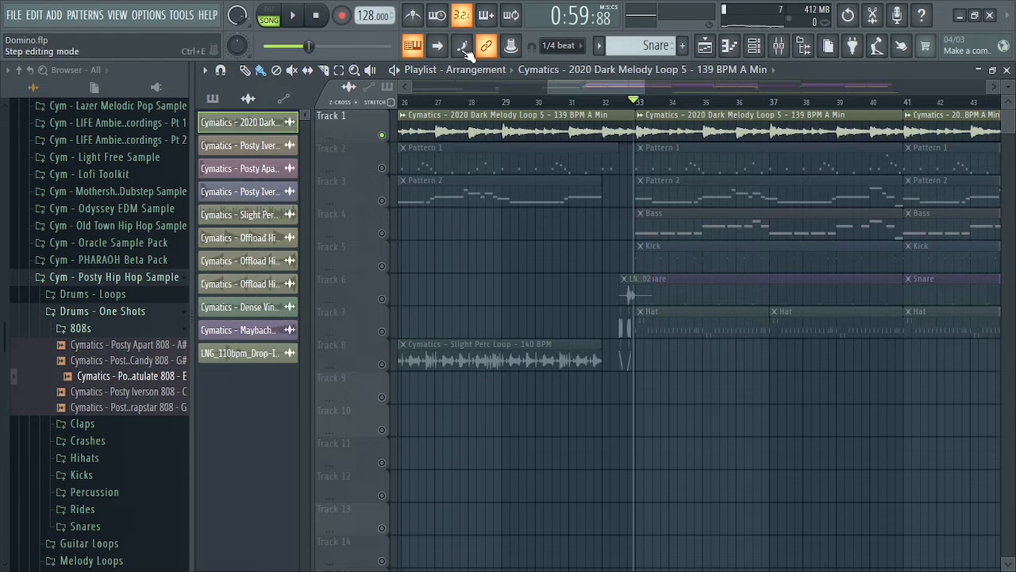
# Release Track 2's solo so all tracks play, scroll the overview, and briefly reopen the mixer
pyautogui.rightClick(383, 168)
pyautogui.rightClick(382, 169)
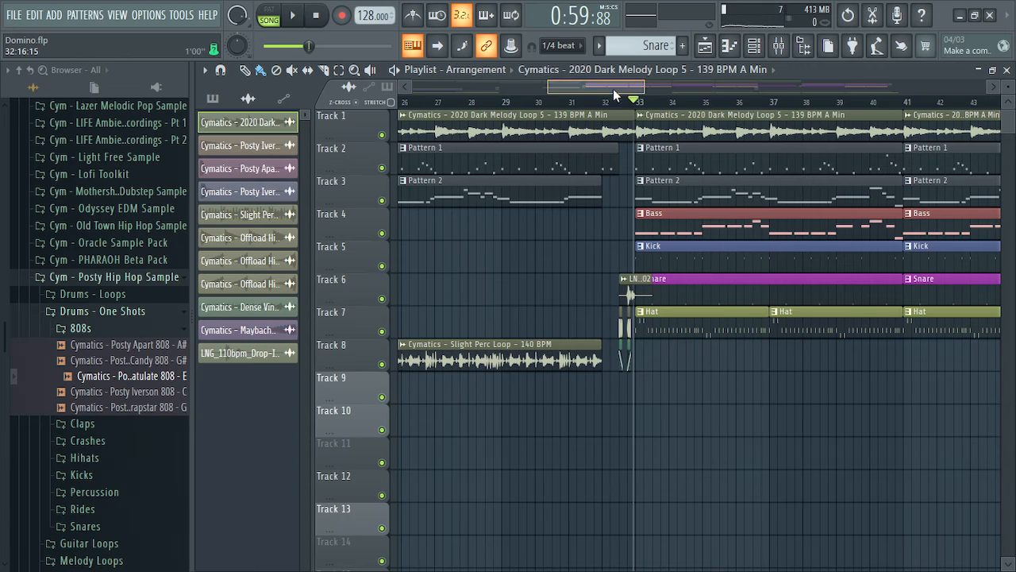
pyautogui.moveTo(612, 89); pyautogui.dragTo(607, 115)
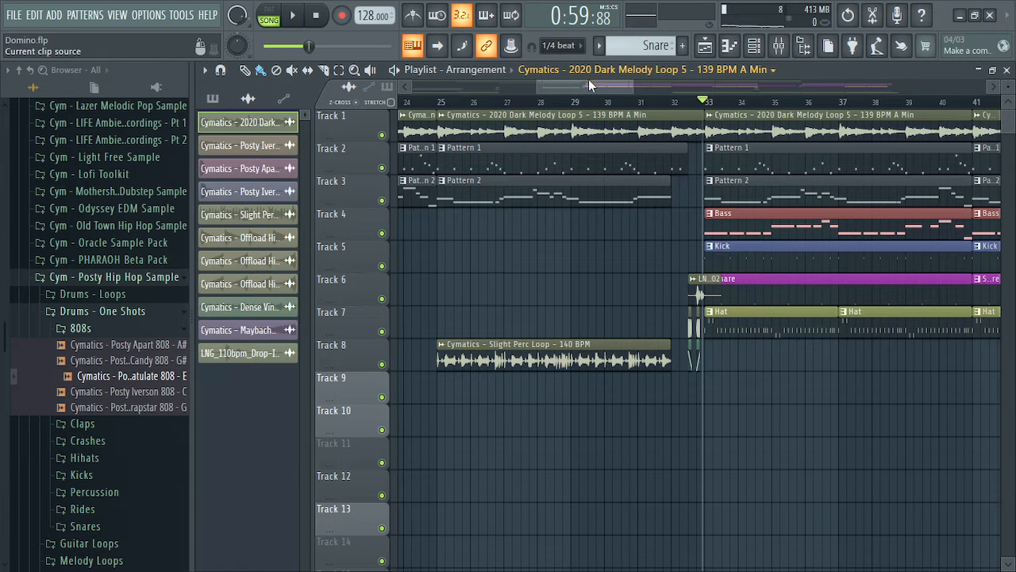
pyautogui.click(779, 45)
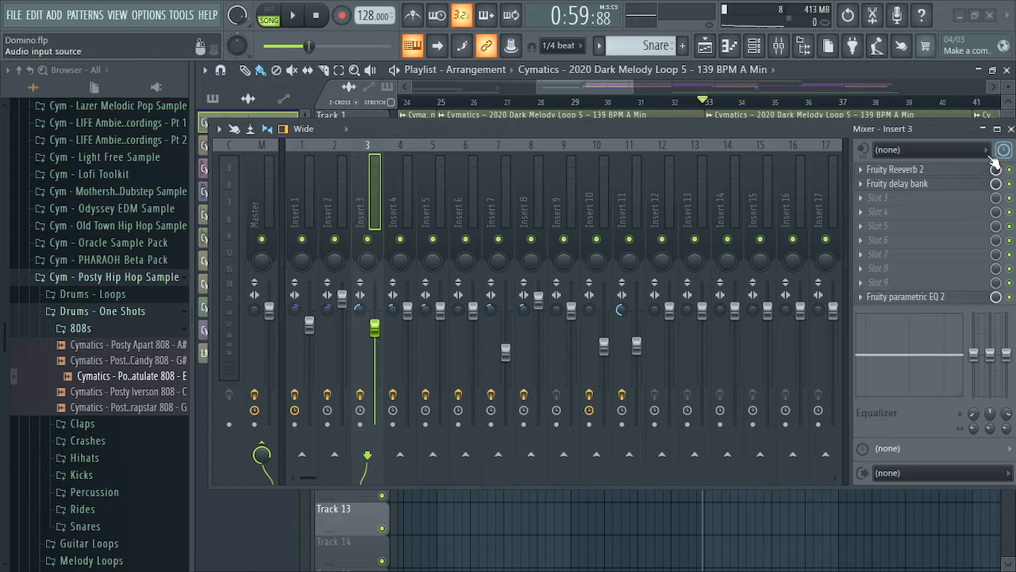
pyautogui.click(1010, 129)
# Inspect the Bass pattern's notes and the 808 channel's settings
pyautogui.doubleClick(761, 228)
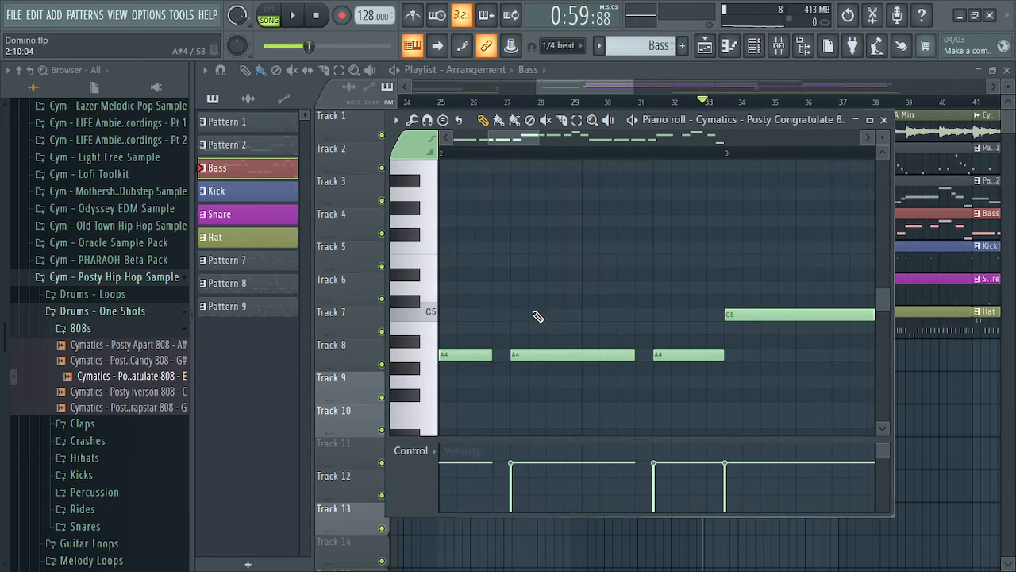
pyautogui.click(883, 119)
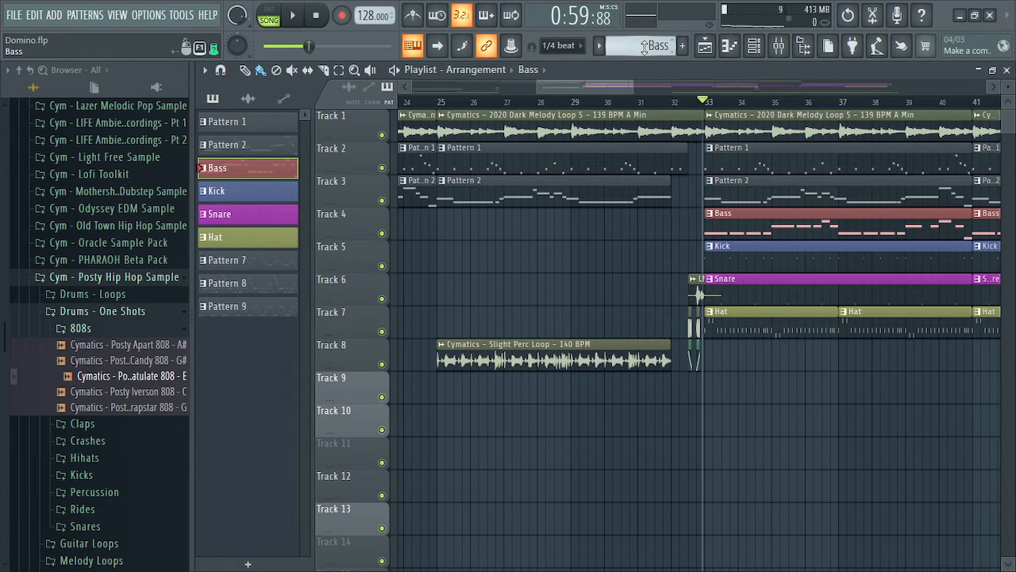
pyautogui.click(755, 45)
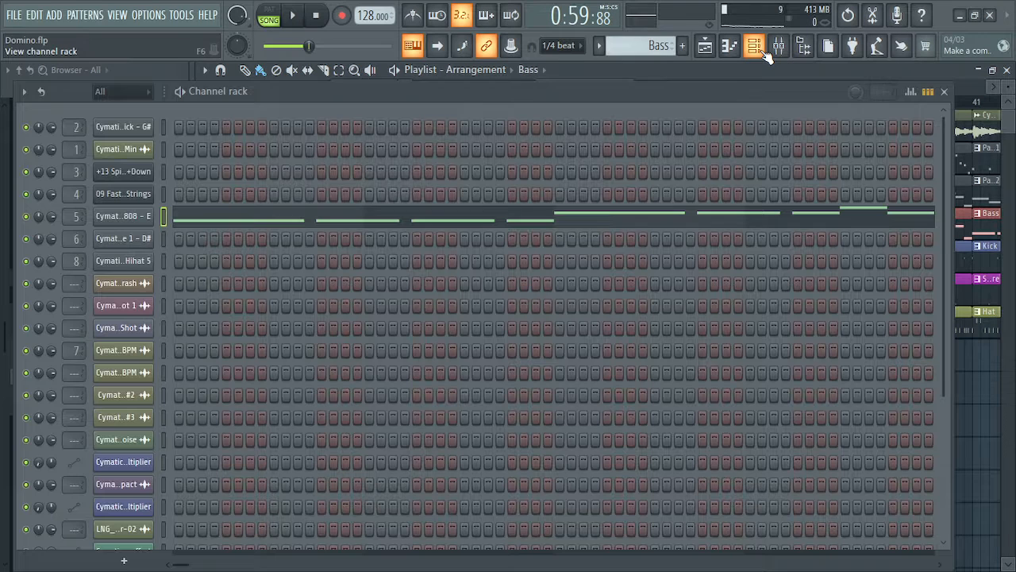
pyautogui.click(123, 215)
pyautogui.click(944, 90)
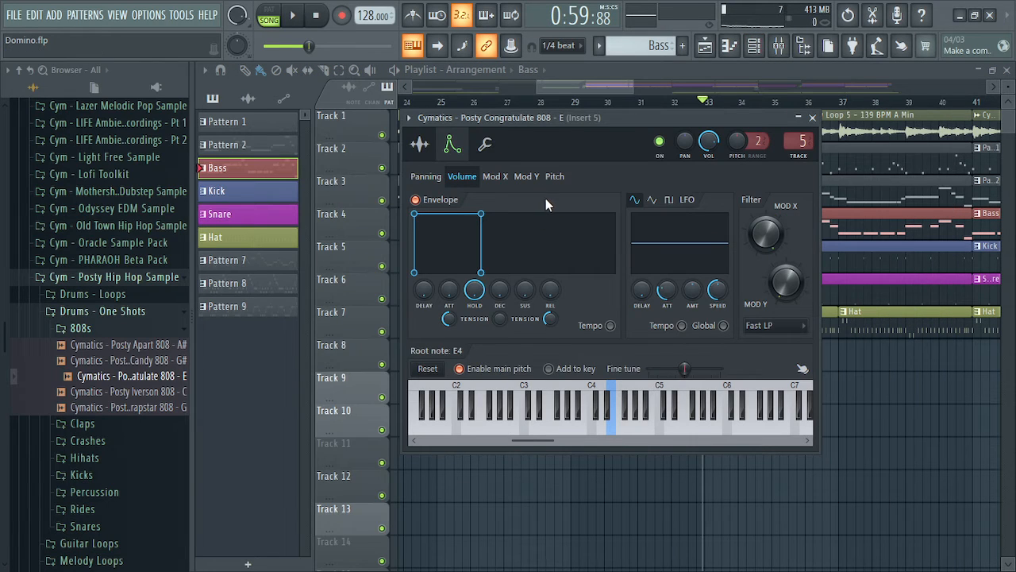
pyautogui.click(810, 118)
pyautogui.click(779, 46)
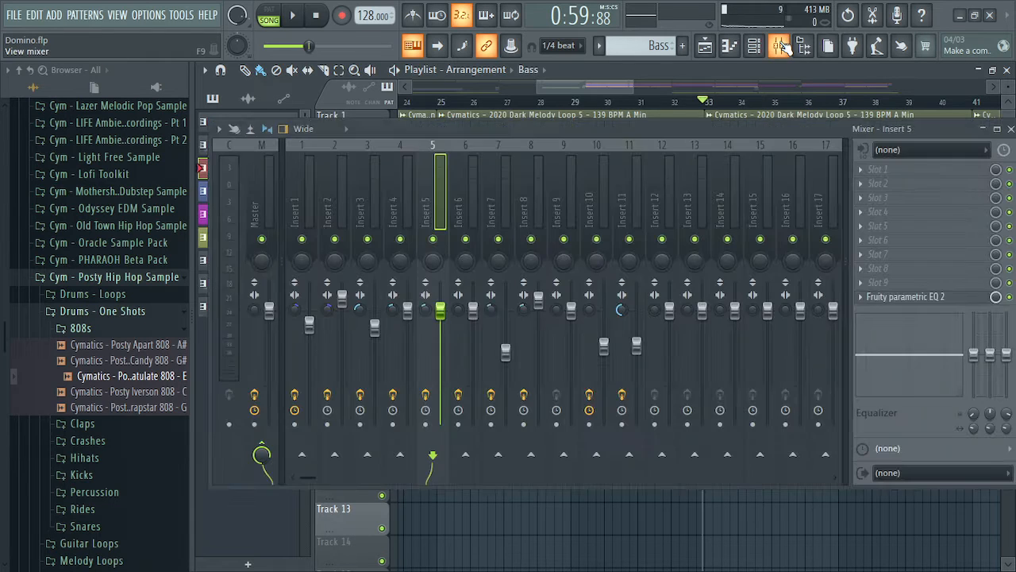
pyautogui.click(1004, 130)
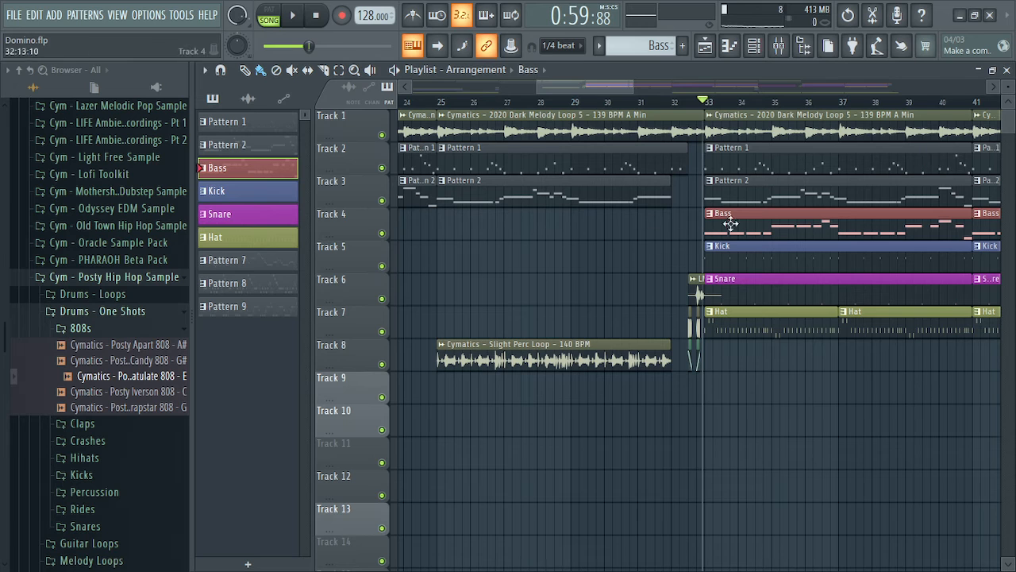
# Solo Track 4's Bass clip, play it, and preview the Posty Congratulate 808 sample
pyautogui.rightClick(381, 235)
pyautogui.press('space')
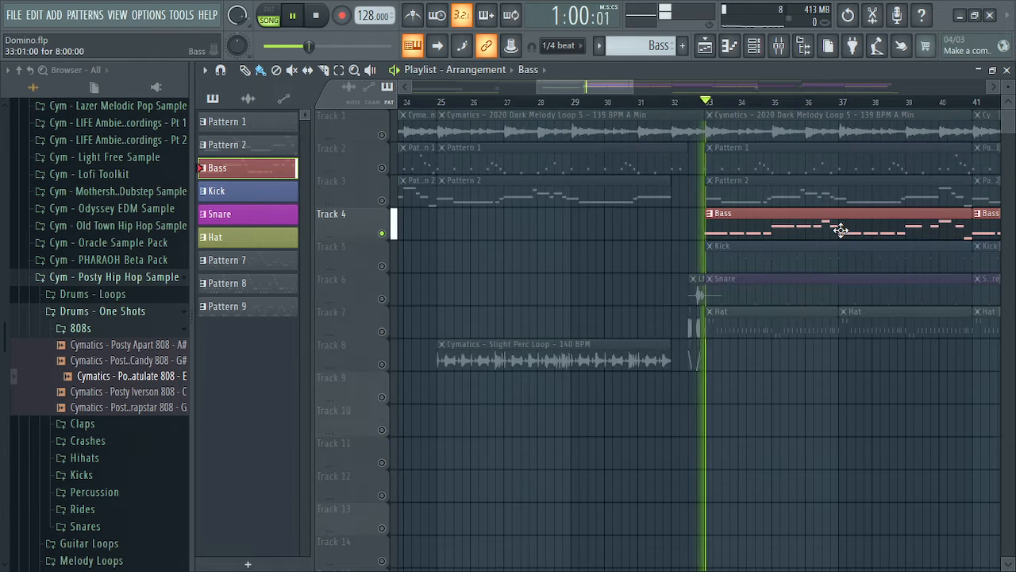
pyautogui.click(779, 48)
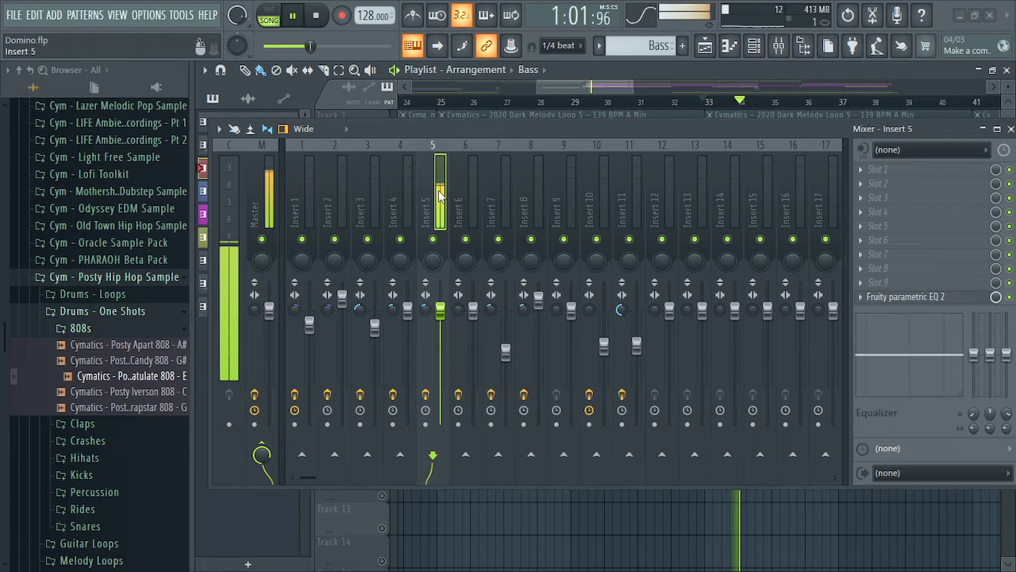
pyautogui.press('space')
pyautogui.press('space')
pyautogui.press('space')
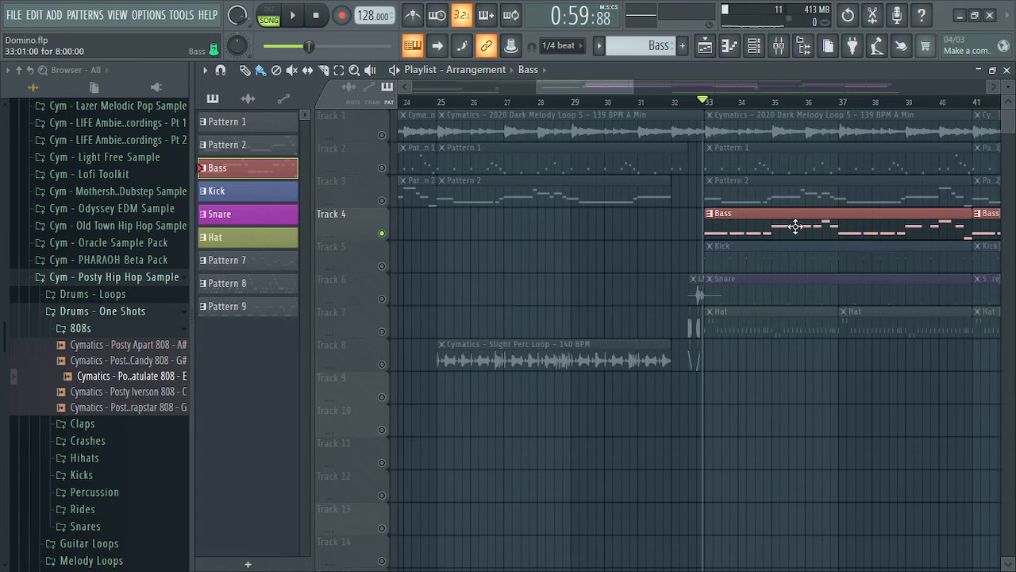
pyautogui.doubleClick(801, 225)
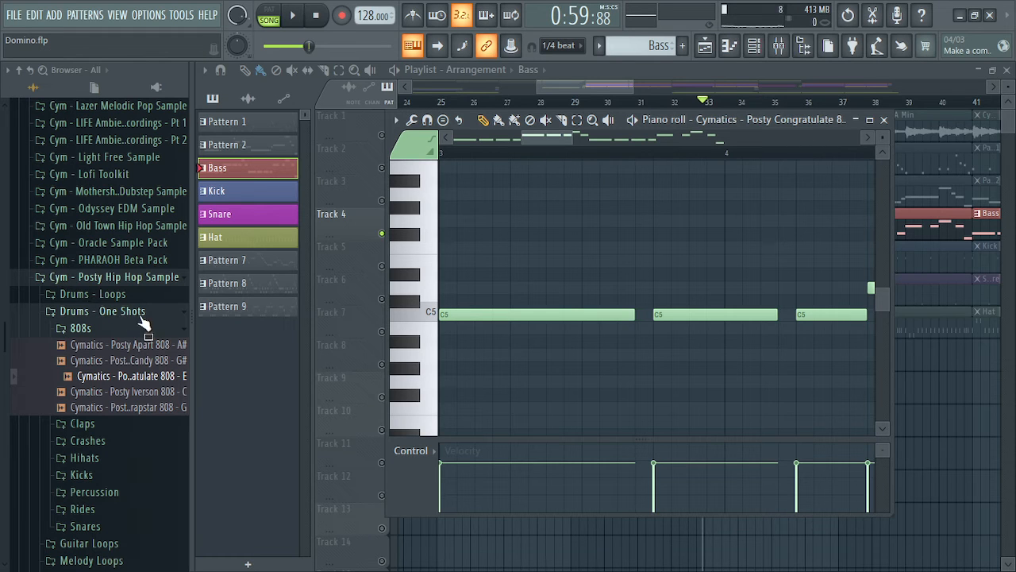
pyautogui.click(131, 379)
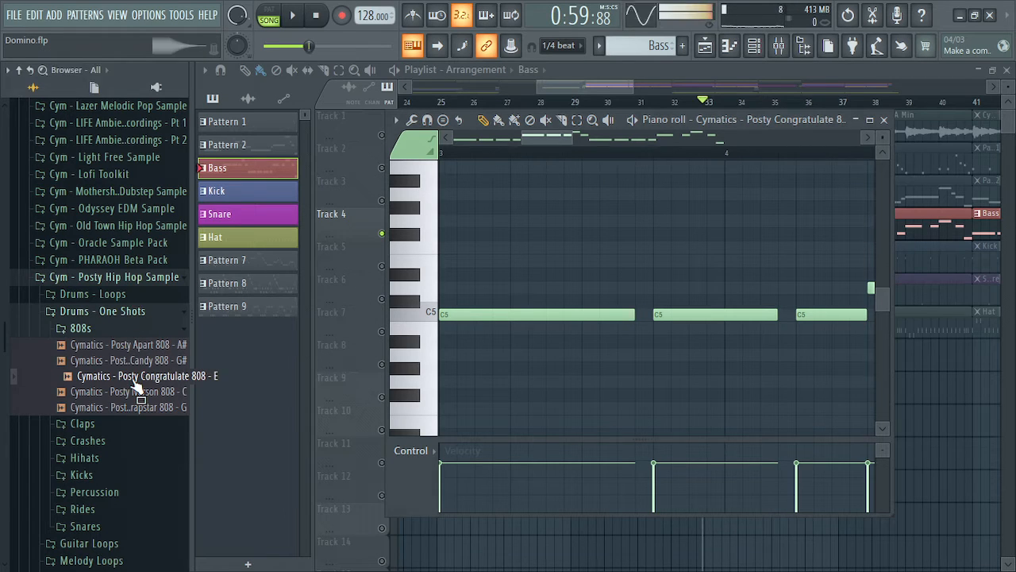
pyautogui.press('space')
pyautogui.press('space')
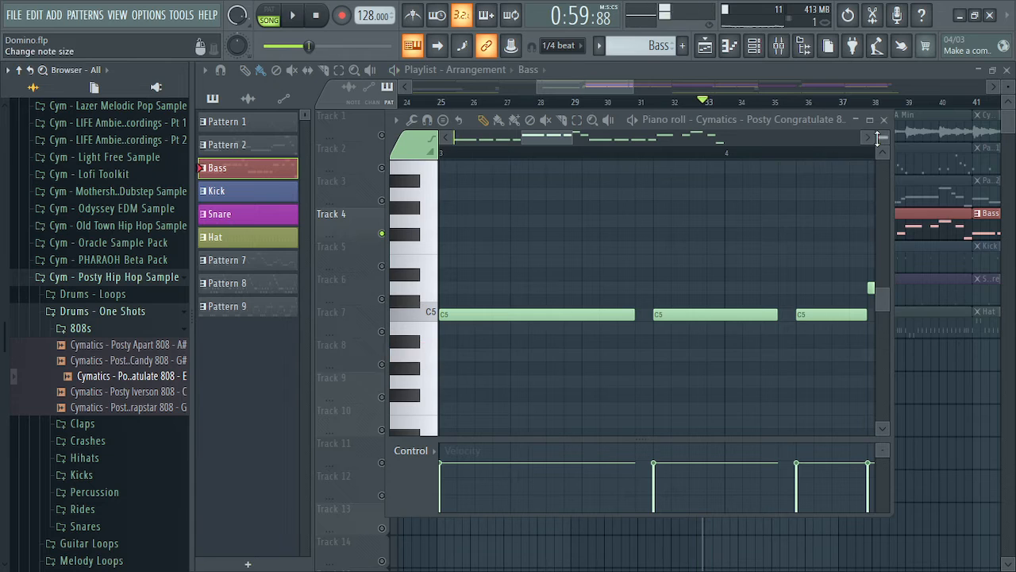
pyautogui.click(883, 119)
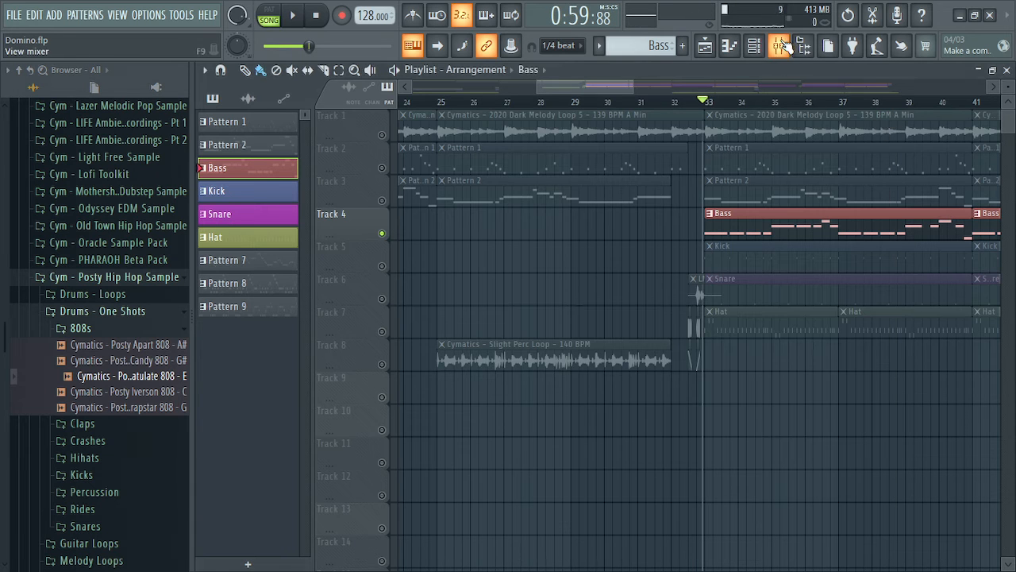
# Open Insert 5's Fruity parametric EQ 2 from the mixer
pyautogui.doubleClick(751, 229)
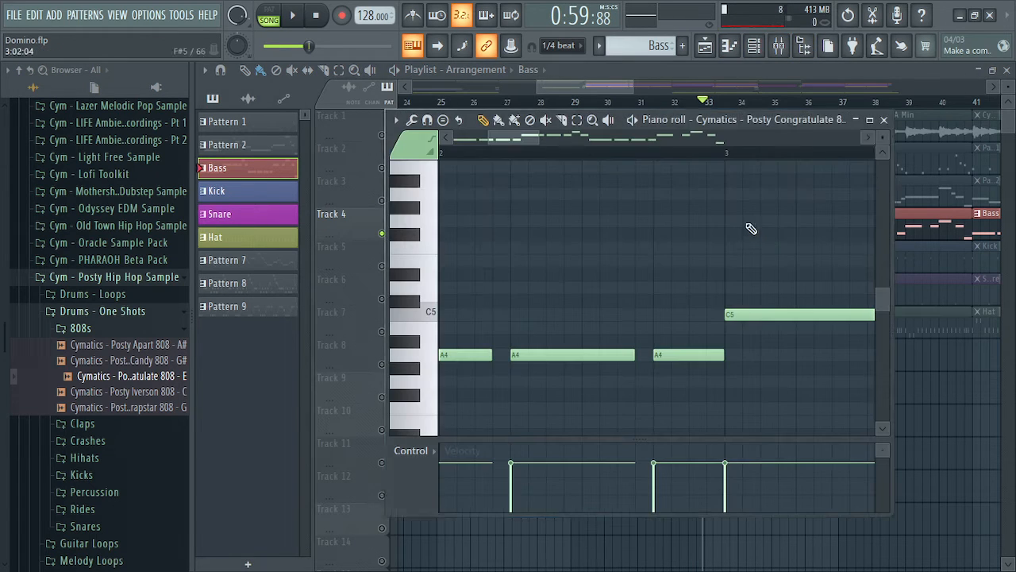
pyautogui.click(883, 119)
pyautogui.click(778, 48)
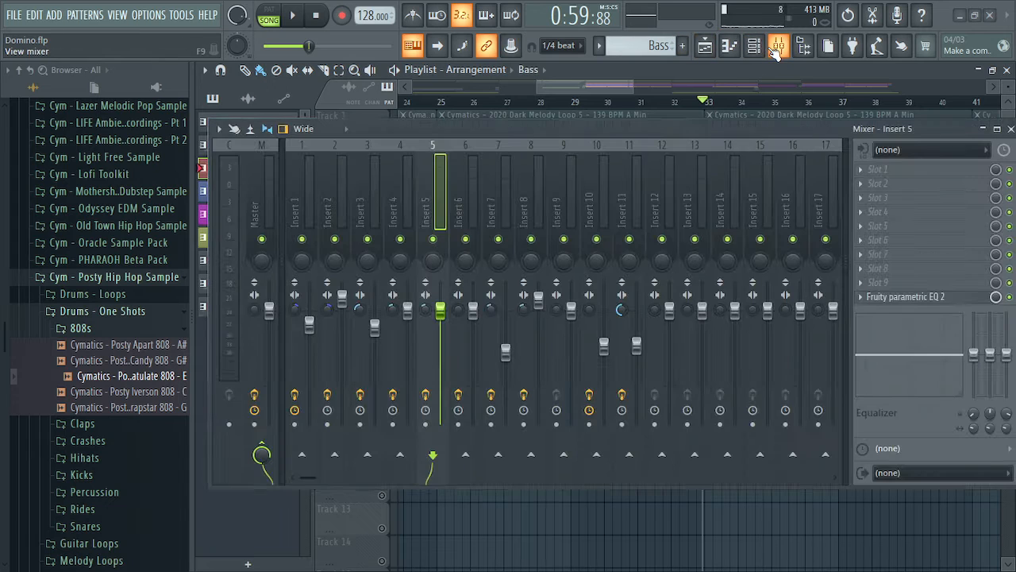
pyautogui.click(932, 296)
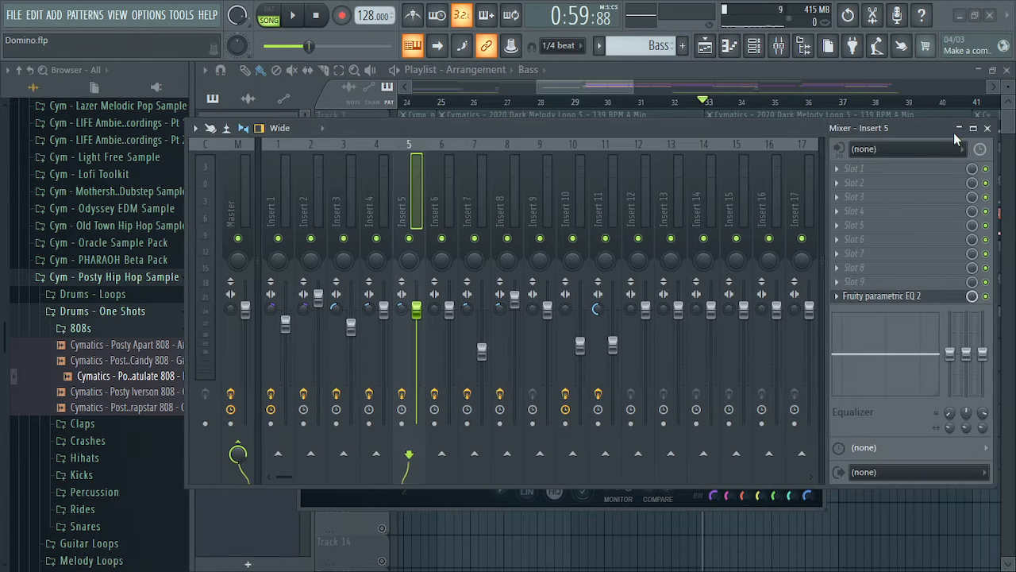
pyautogui.click(1010, 128)
# Drag the EQ's band 7 high shelf down to about 967 Hz to cut the bass highs
pyautogui.moveTo(573, 233); pyautogui.dragTo(586, 117)
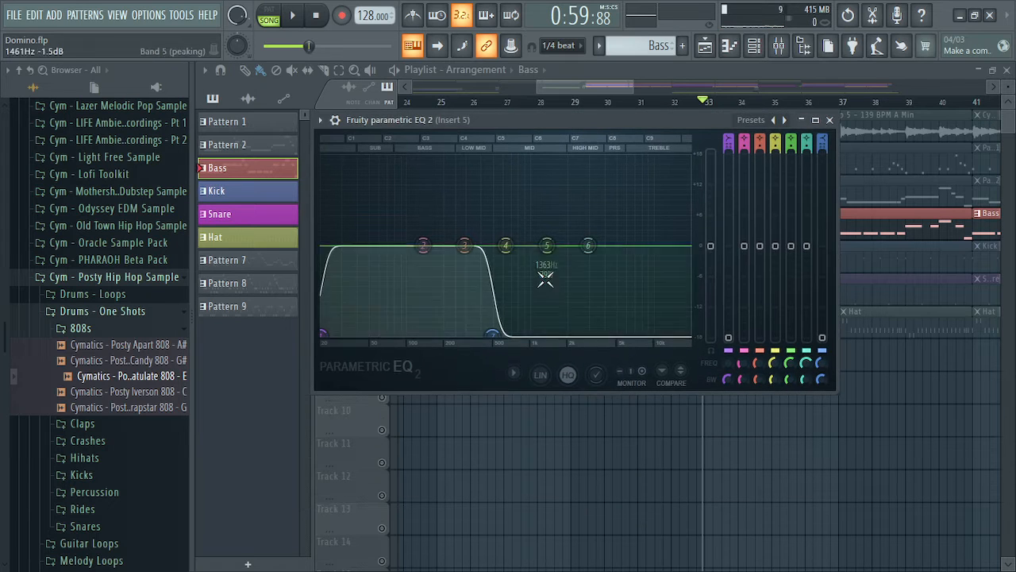
pyautogui.moveTo(492, 335); pyautogui.dragTo(687, 332)
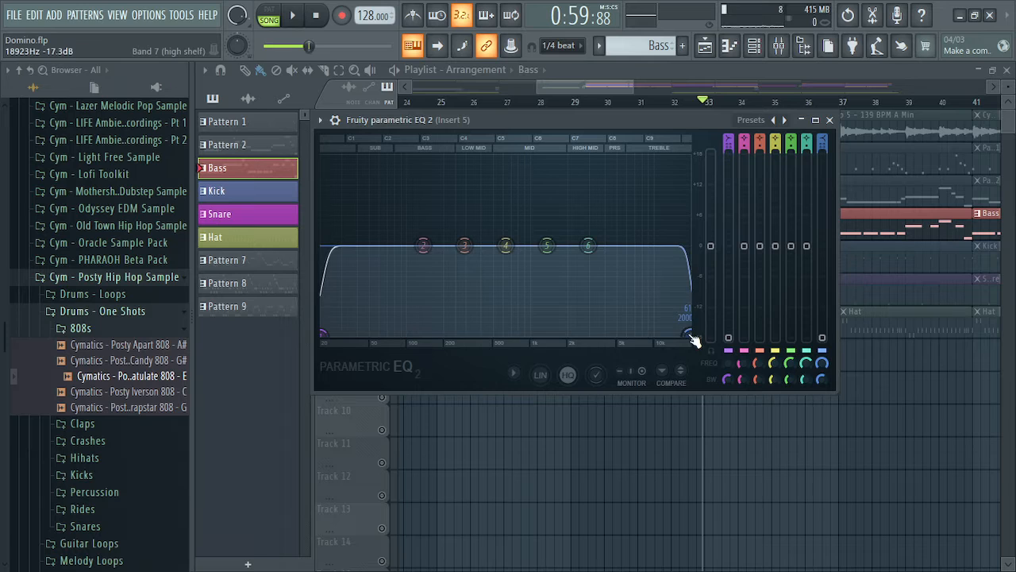
pyautogui.moveTo(689, 334); pyautogui.dragTo(521, 333)
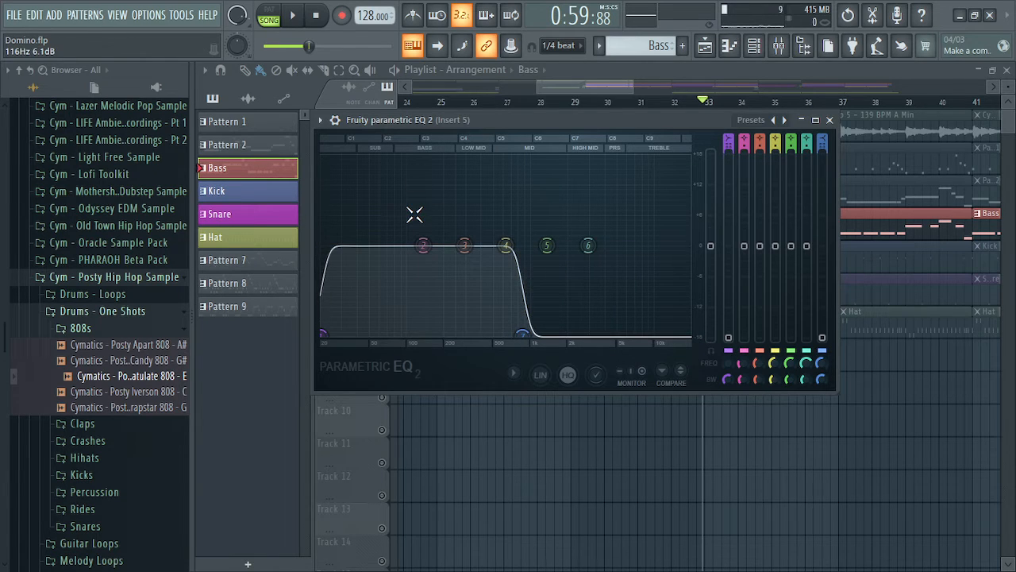
pyautogui.moveTo(521, 333)
pyautogui.mouseDown()
pyautogui.moveTo(648, 333)
pyautogui.moveTo(520, 333)
pyautogui.mouseUp()
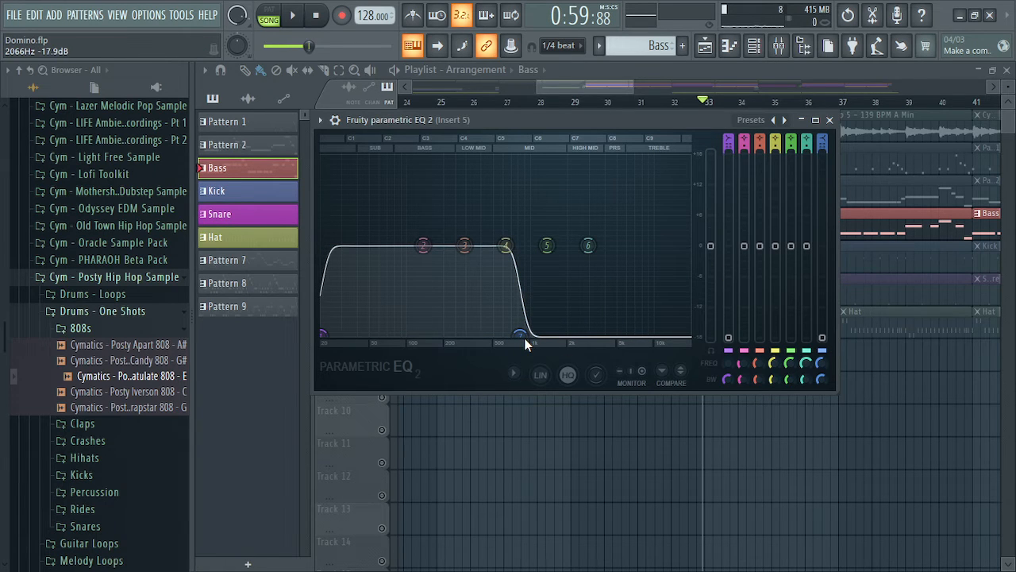
pyautogui.click(829, 120)
# Select the Track 1 melody loop clip and check its settings
pyautogui.click(791, 131)
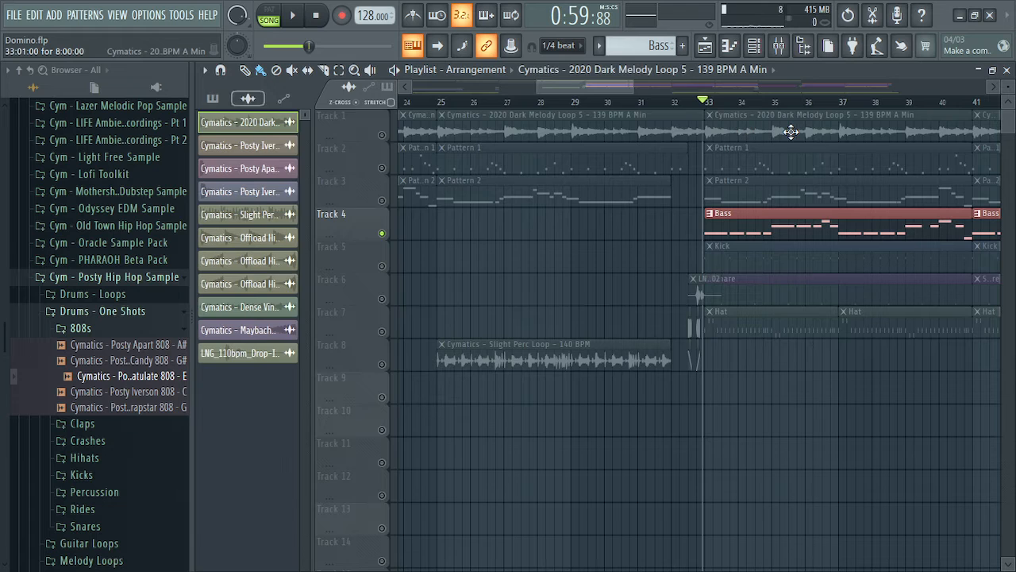
pyautogui.doubleClick(791, 131)
pyautogui.click(725, 113)
# Inspect Maximus on Insert 1 and Insert 2's parametric EQ, then close those windows
pyautogui.click(781, 47)
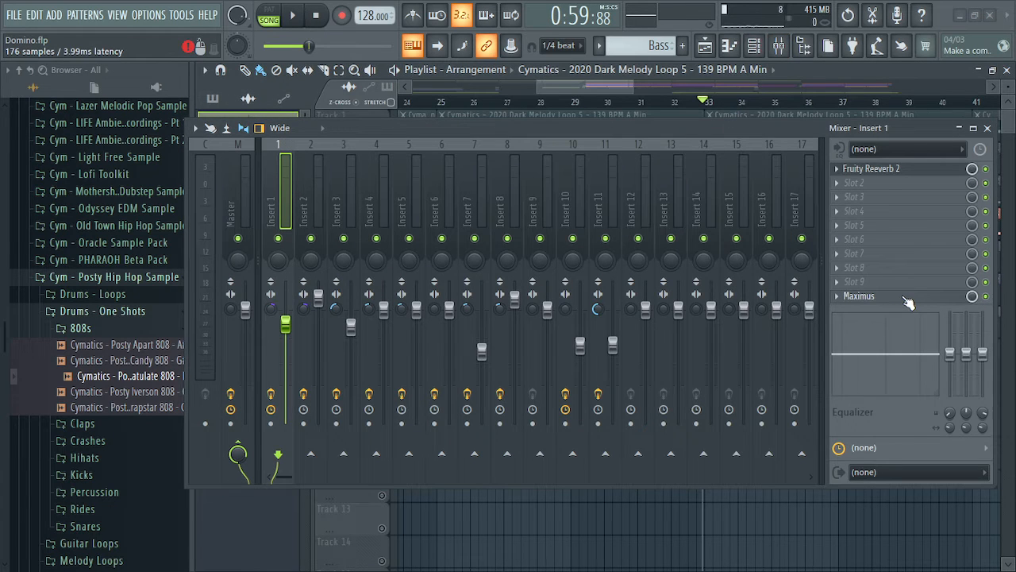
pyautogui.click(865, 295)
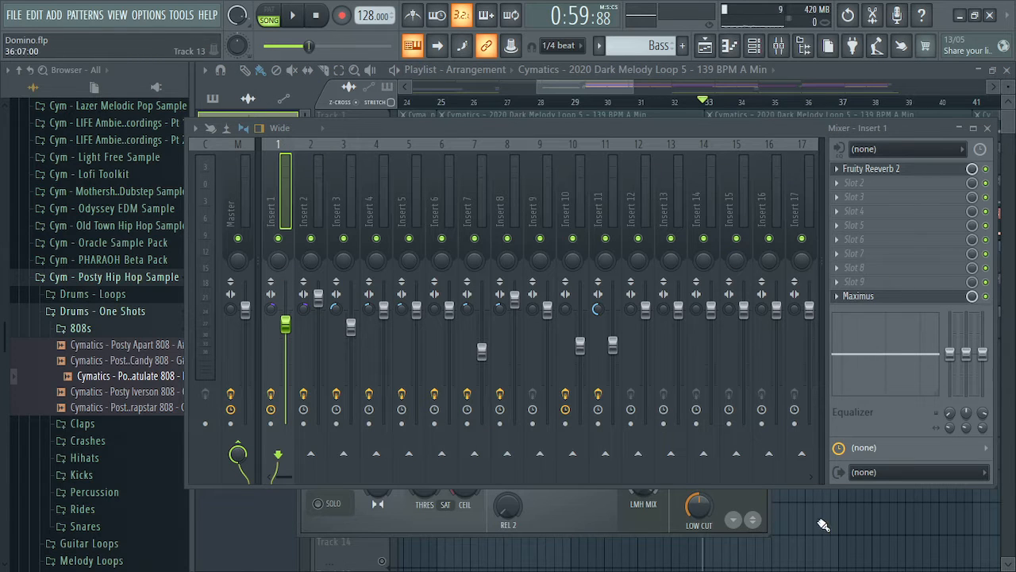
pyautogui.click(315, 182)
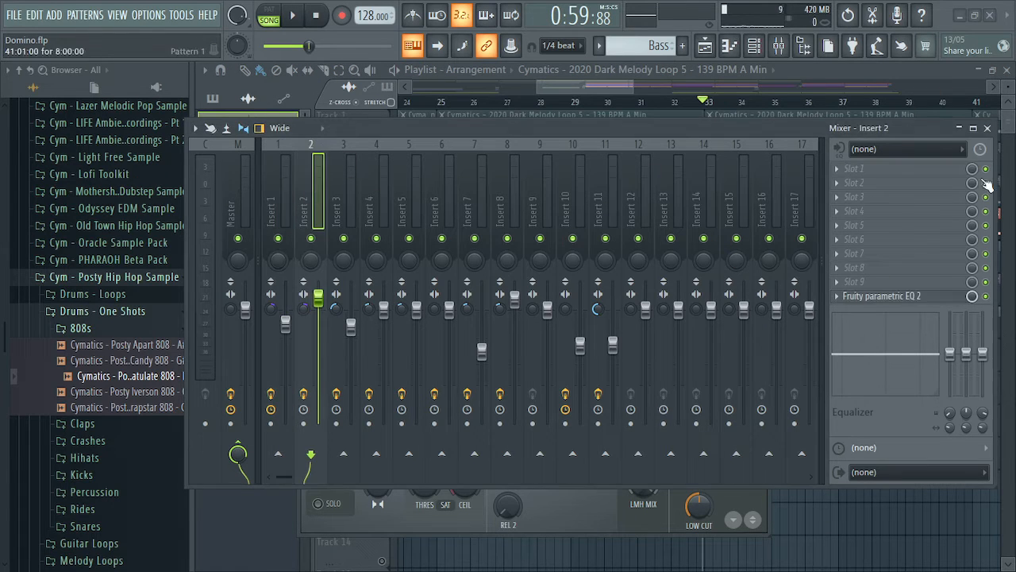
pyautogui.click(893, 296)
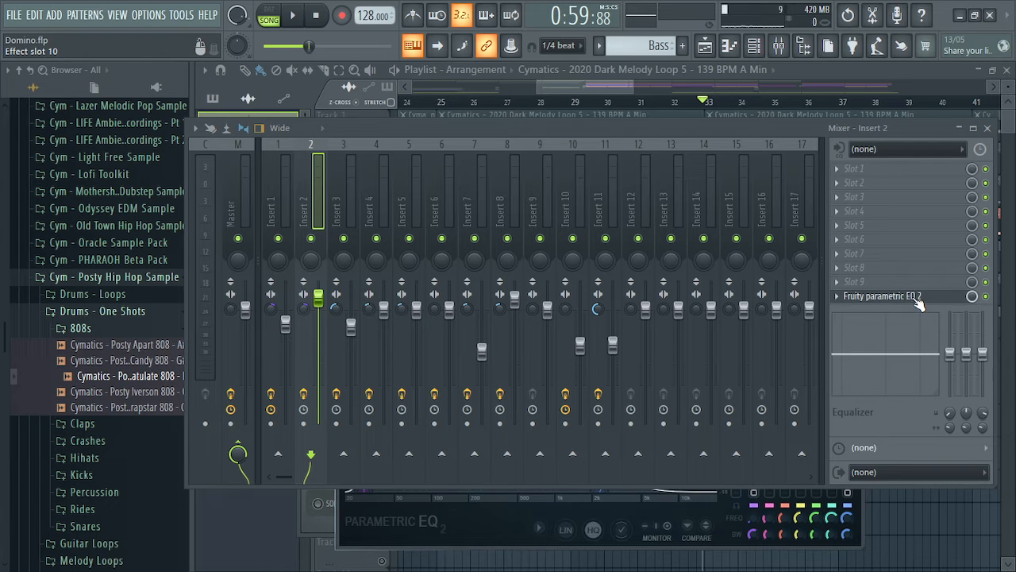
pyautogui.click(989, 128)
pyautogui.click(855, 275)
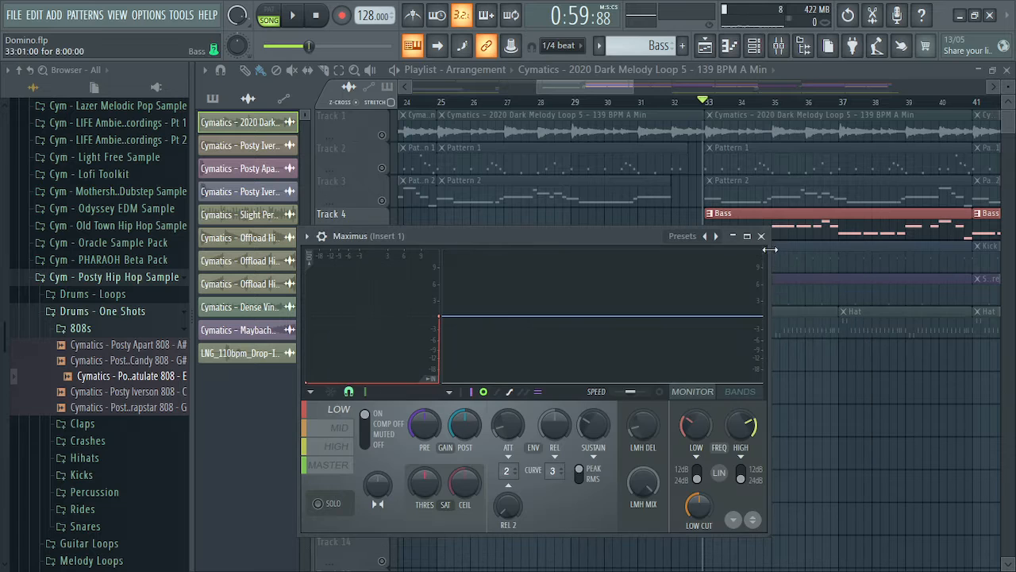
pyautogui.click(760, 236)
# Select Pattern 1 and check its notes in the piano roll
pyautogui.click(519, 148)
pyautogui.doubleClick(542, 161)
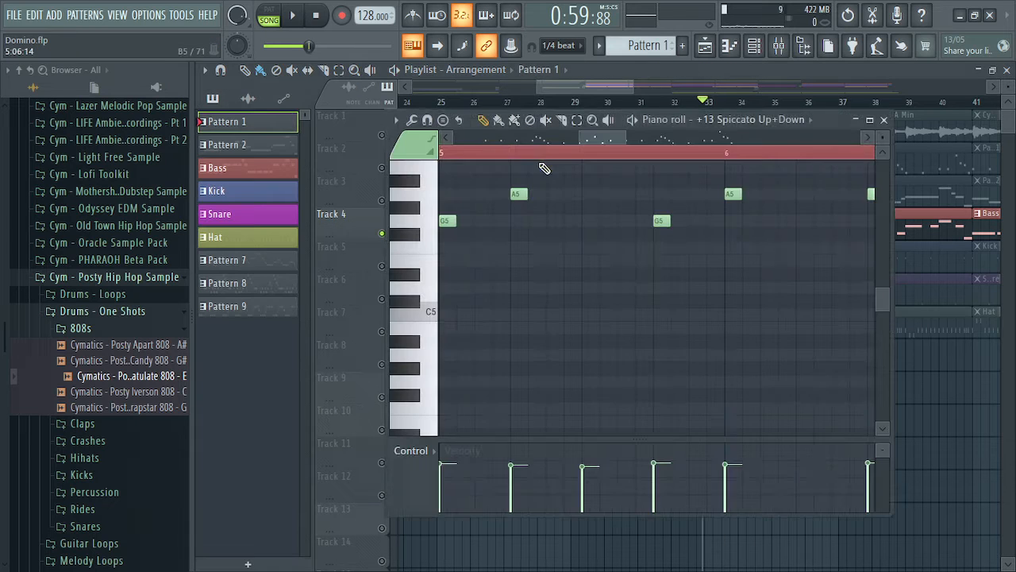
pyautogui.click(884, 119)
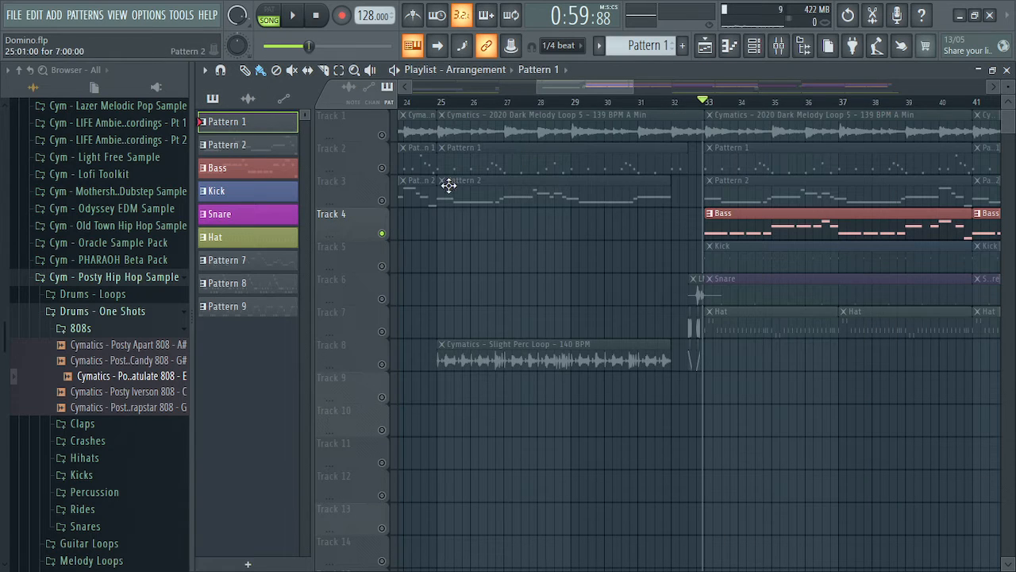
# Solo Track 2, play briefly from bar 33, and show Insert 3's effects chain
pyautogui.rightClick(382, 168)
pyautogui.press('space')
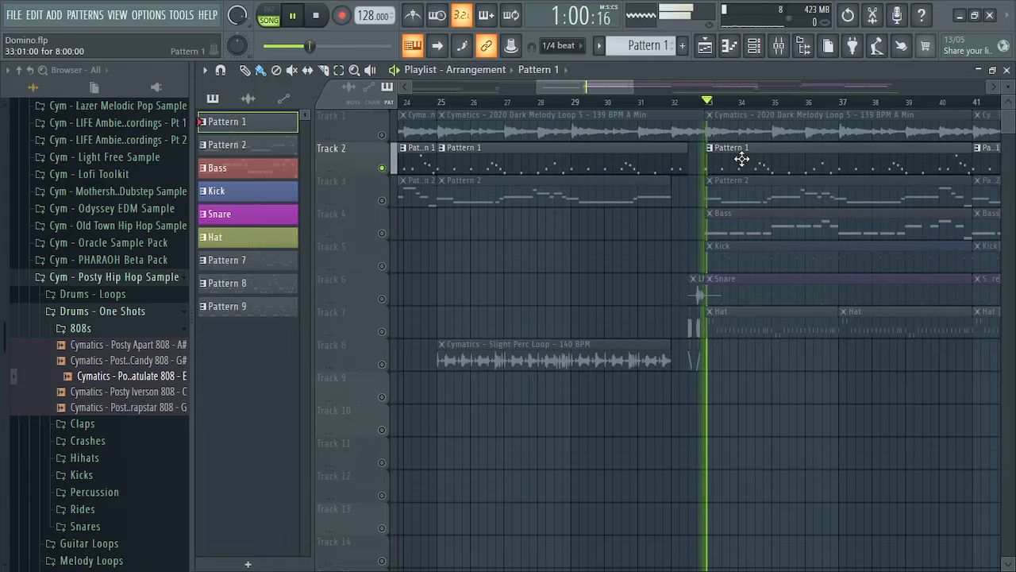
pyautogui.click(779, 46)
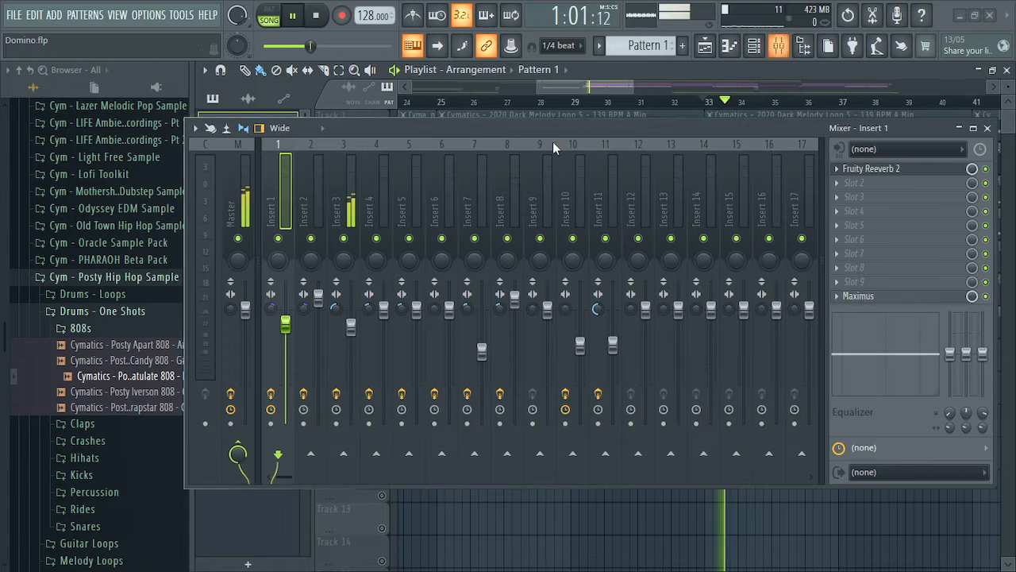
pyautogui.press('space')
pyautogui.click(344, 186)
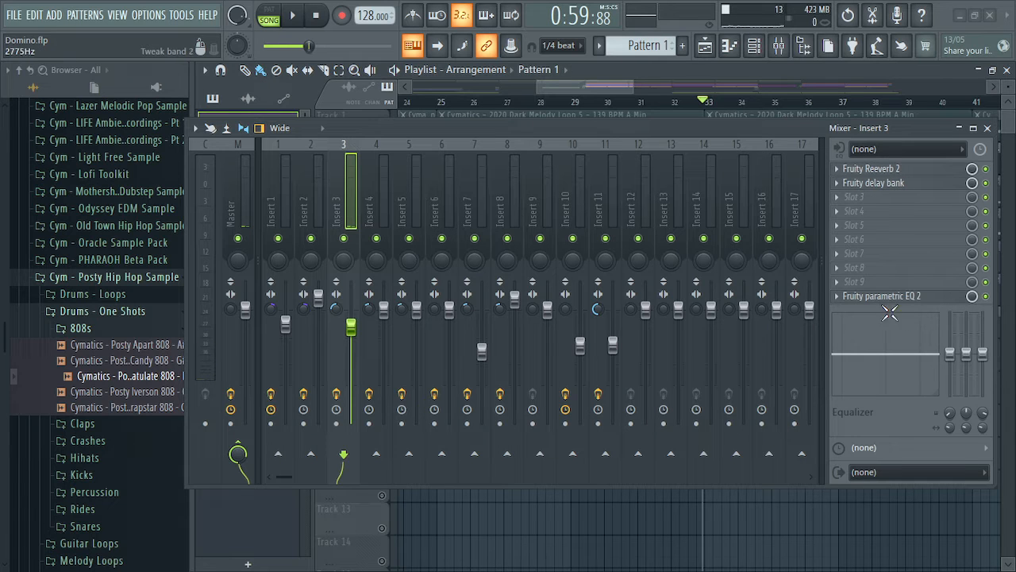
# Set Insert 3's EQ band 1 low shelf near 198 Hz, close the windows, and select Kick
pyautogui.click(988, 129)
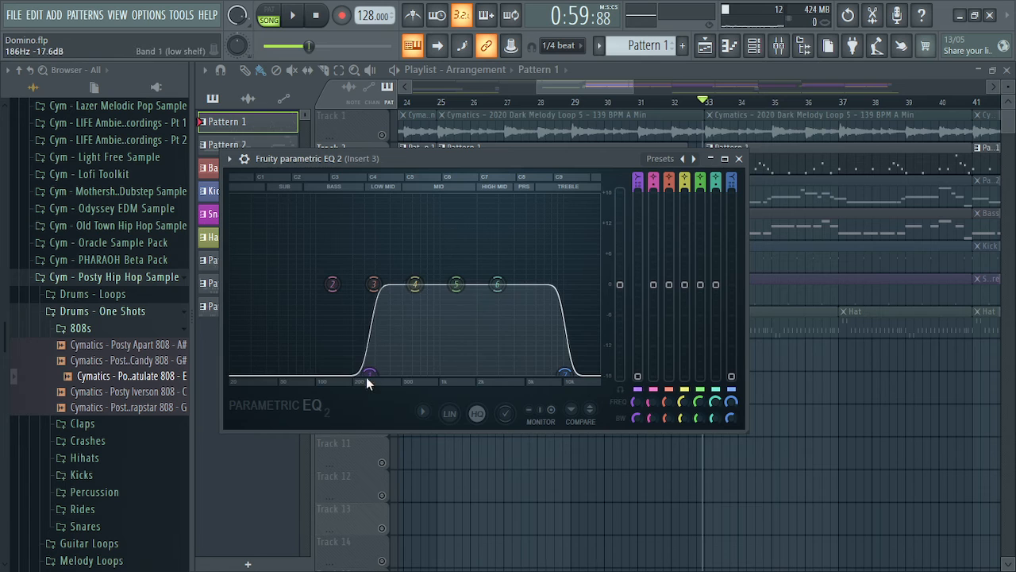
pyautogui.moveTo(367, 373); pyautogui.dragTo(394, 372)
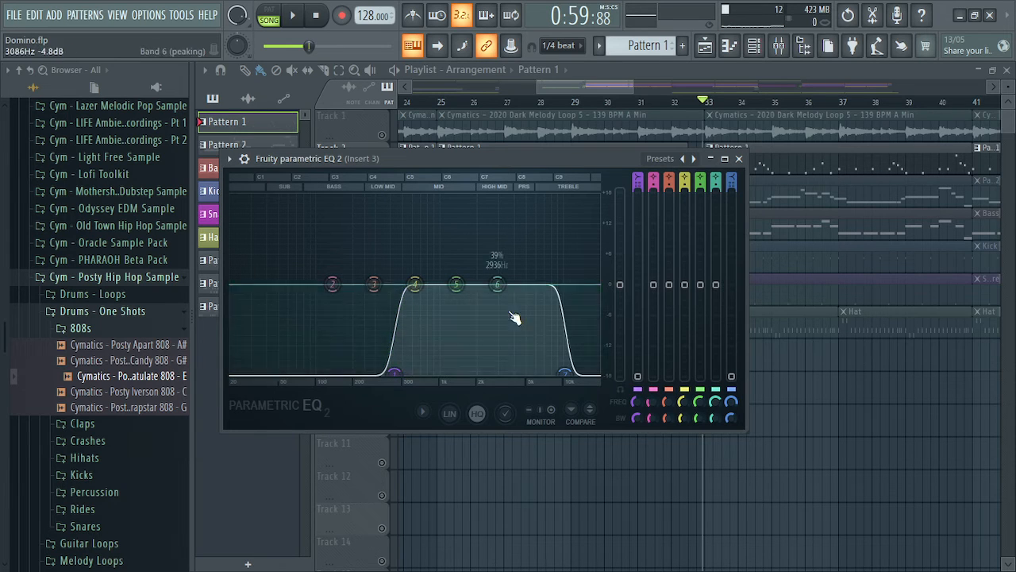
pyautogui.click(738, 158)
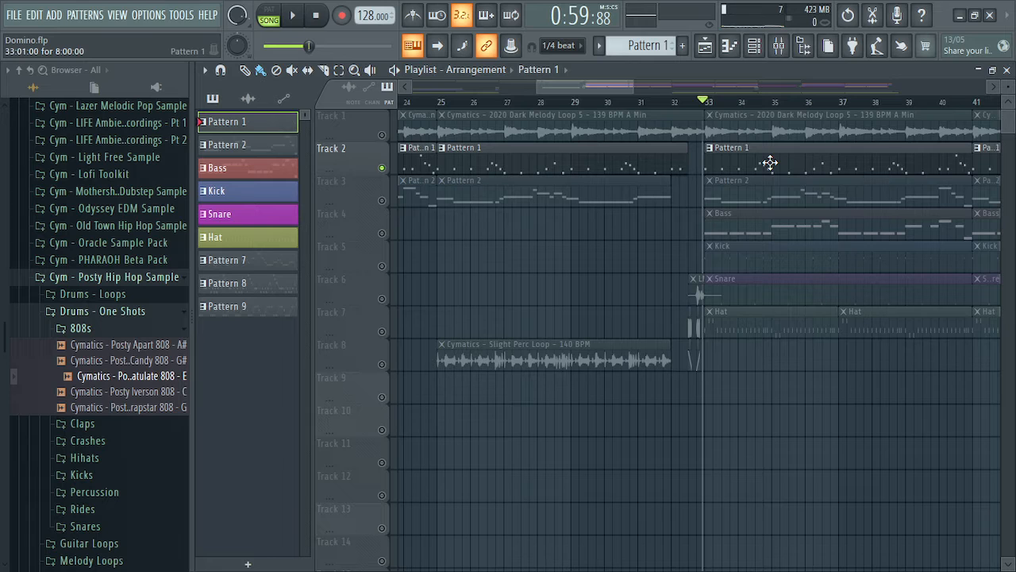
pyautogui.click(778, 47)
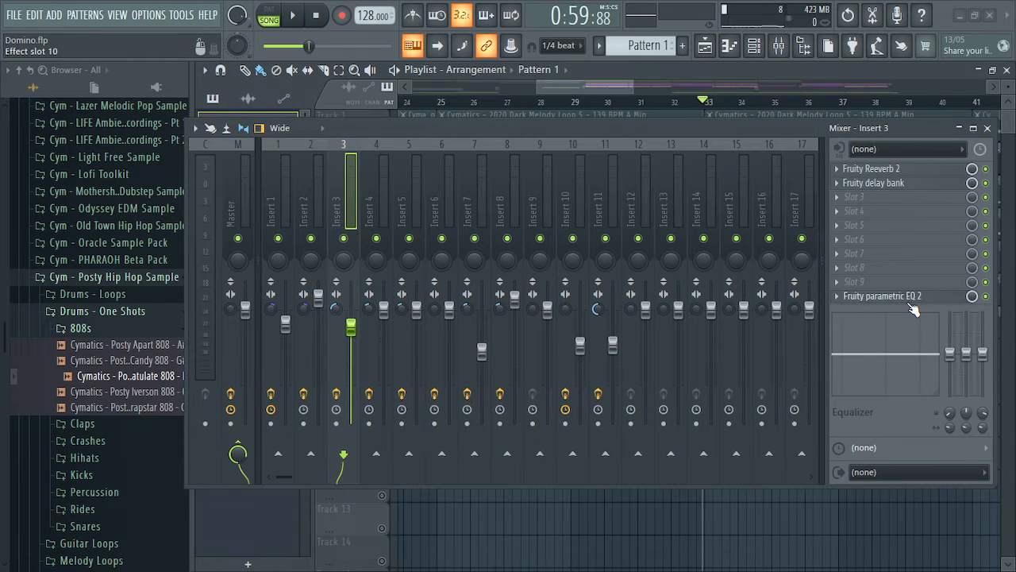
pyautogui.click(993, 130)
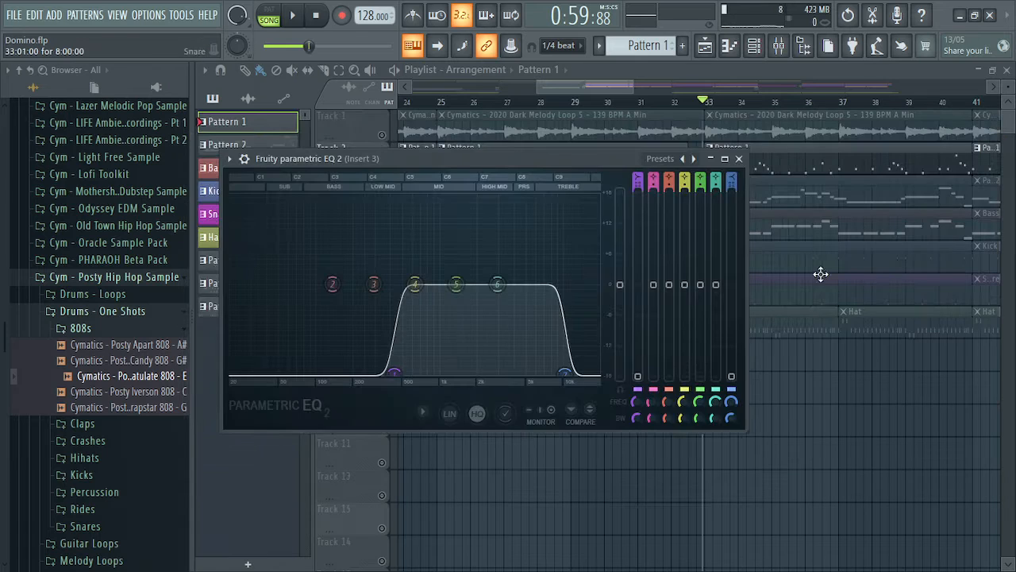
pyautogui.click(737, 156)
pyautogui.click(758, 249)
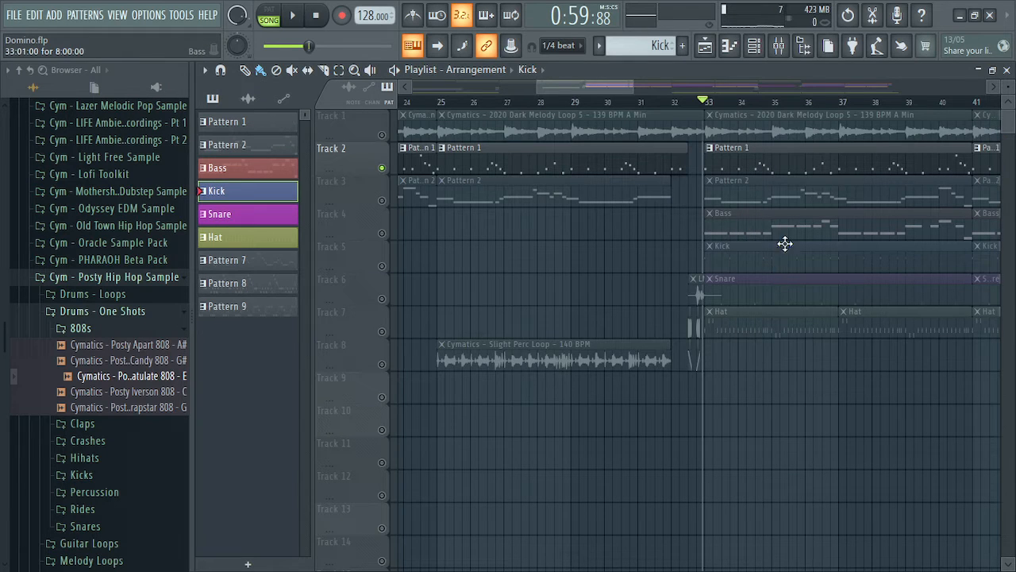
# Toggle Track 5's solo on and off and inspect the Kick clip's notes
pyautogui.click(779, 45)
pyautogui.click(986, 128)
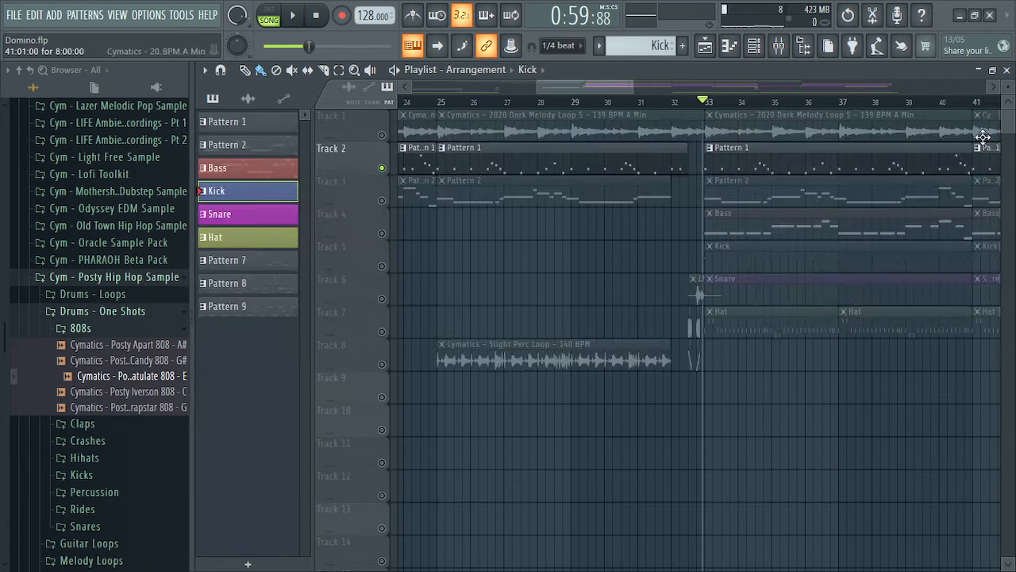
pyautogui.rightClick(383, 267)
pyautogui.rightClick(382, 268)
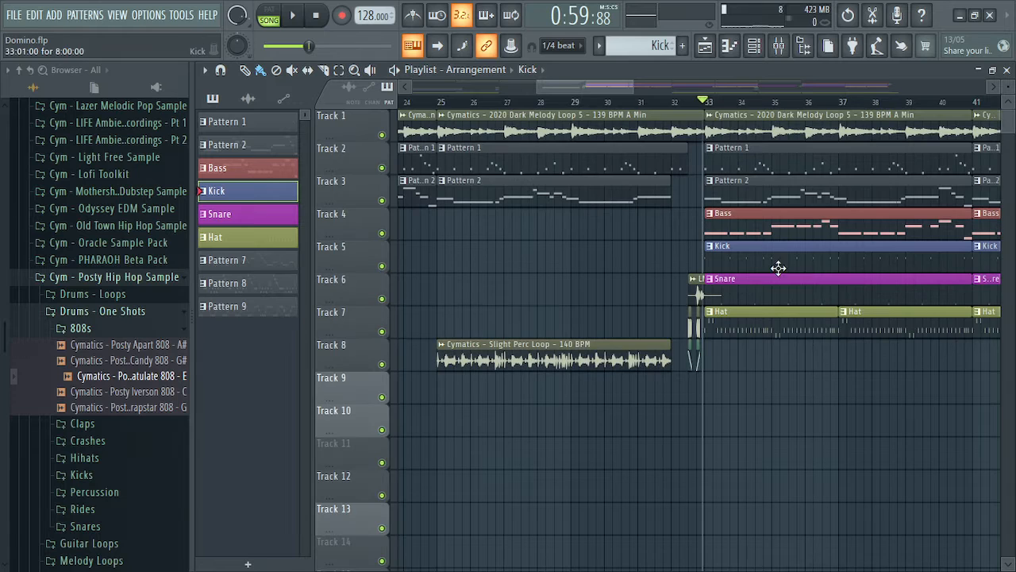
pyautogui.doubleClick(774, 255)
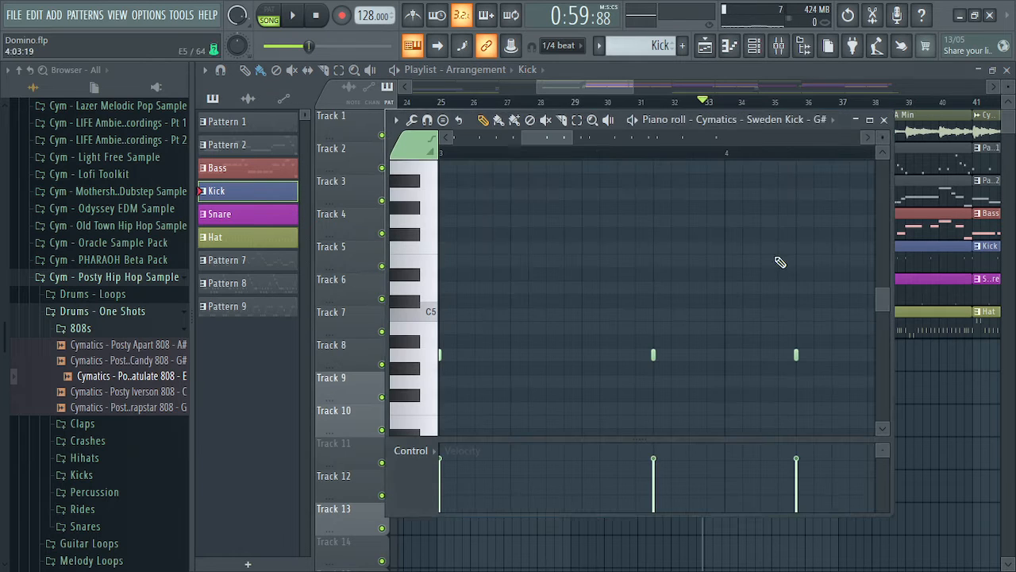
pyautogui.click(884, 120)
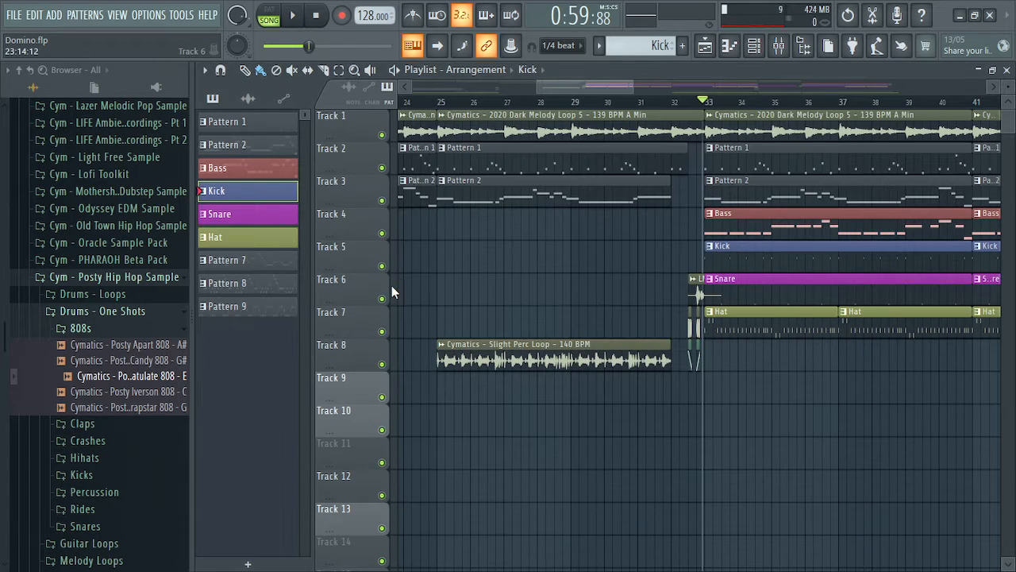
# Solo Track 5's Kick, preview it, and open Insert 2's Fruity parametric EQ 2
pyautogui.rightClick(382, 268)
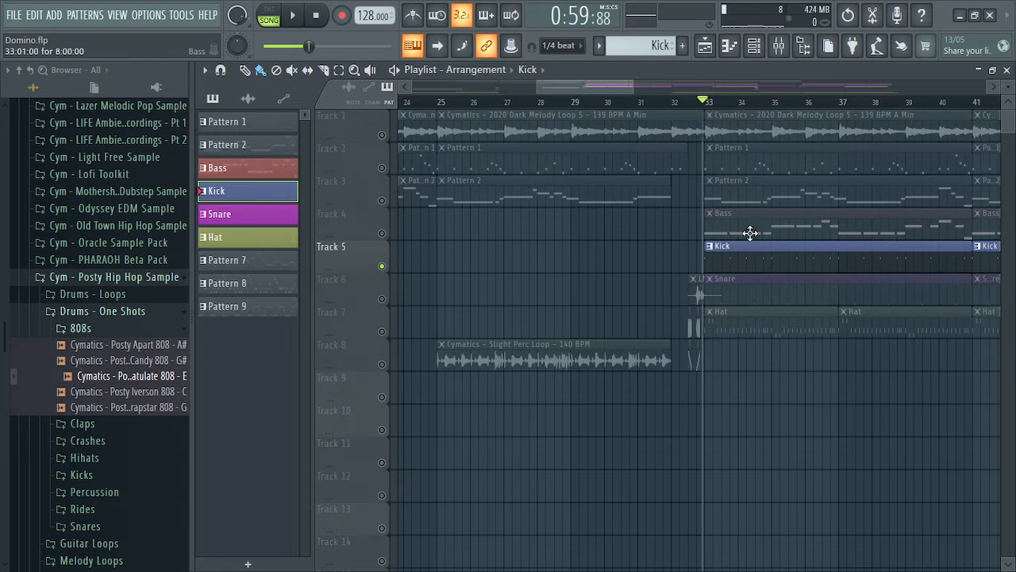
pyautogui.press('space')
pyautogui.click(778, 45)
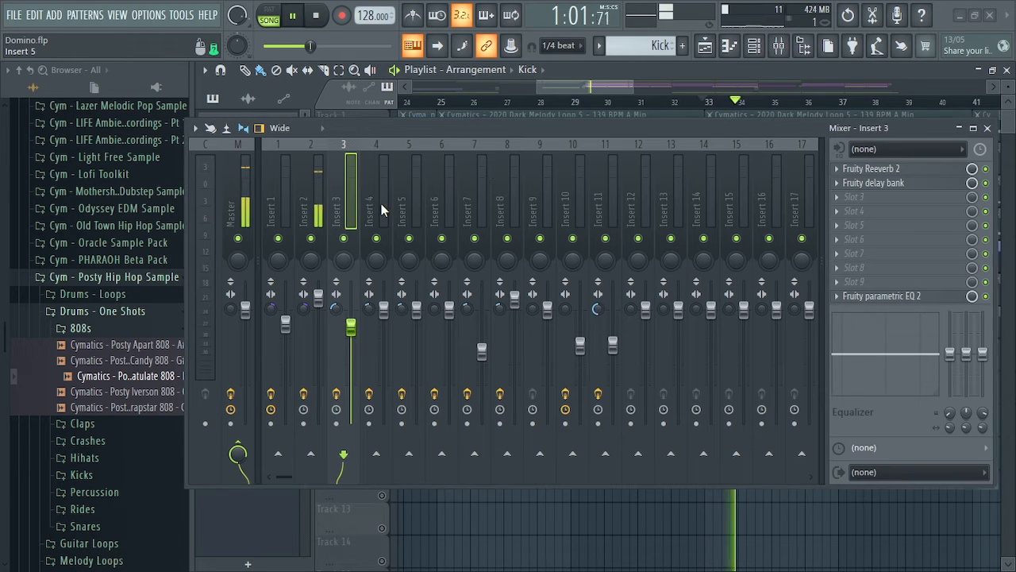
pyautogui.press('space')
pyautogui.click(321, 180)
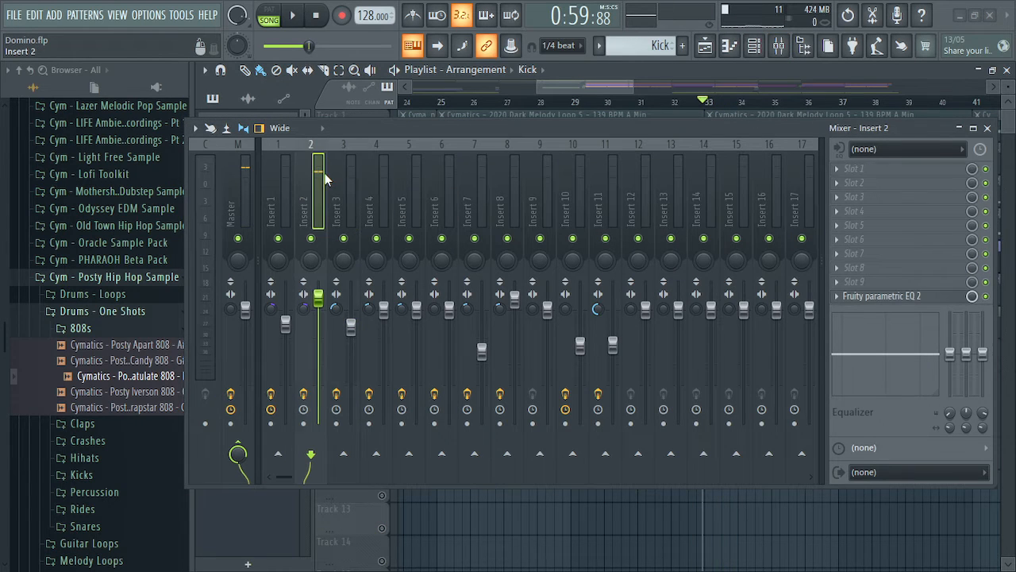
pyautogui.click(905, 296)
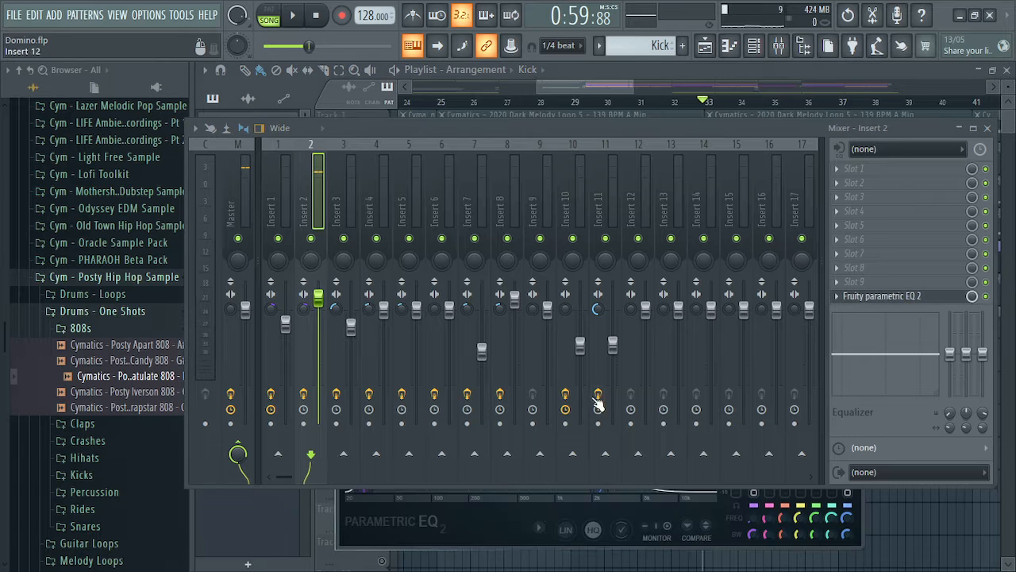
# Sweep Insert 2's EQ band 7 cutoff while auditioning, leaving it near 4669 Hz, then close the EQ
pyautogui.click(994, 127)
pyautogui.moveTo(627, 325); pyautogui.dragTo(598, 181)
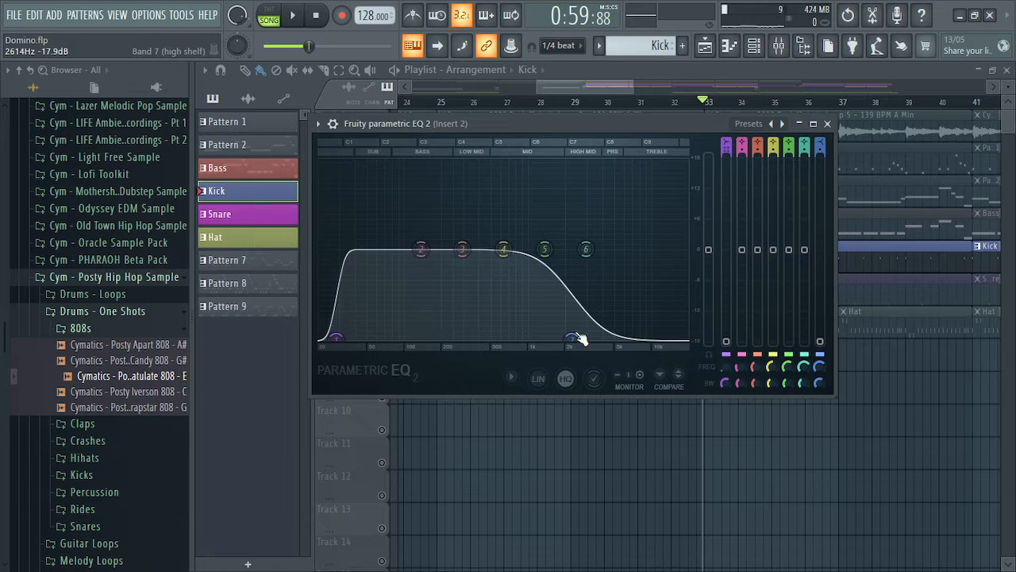
pyautogui.press('space')
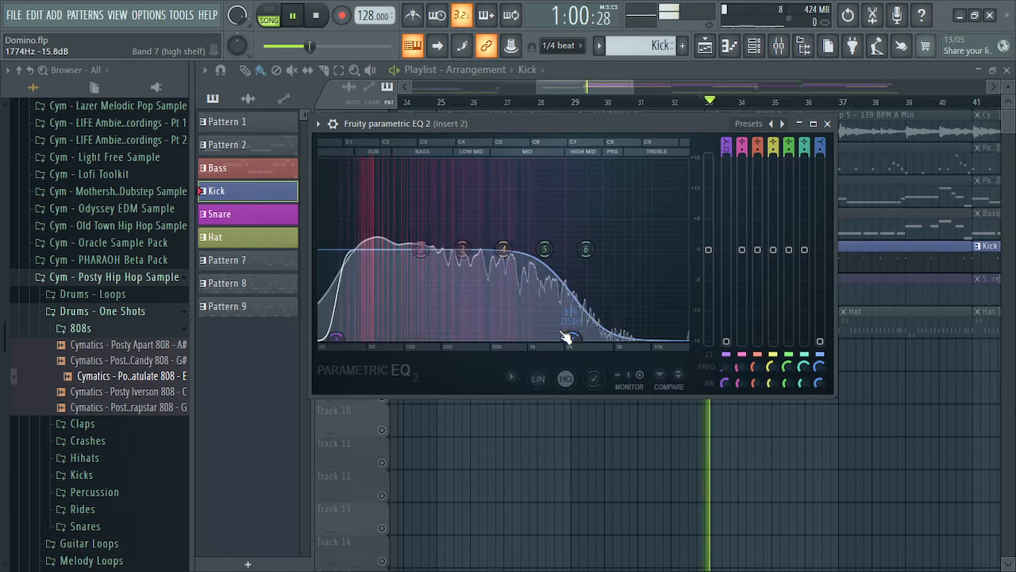
pyautogui.press('space')
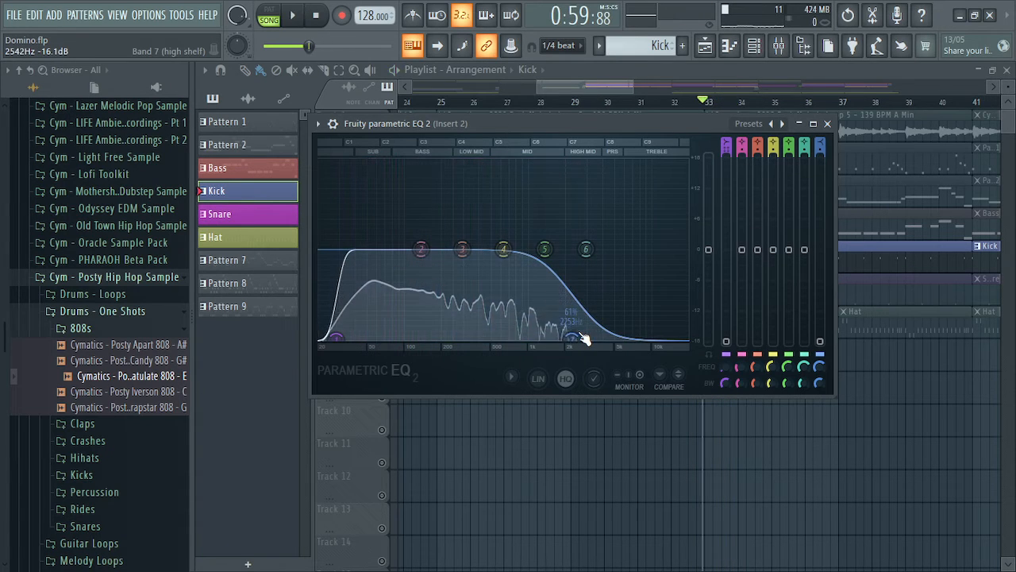
pyautogui.moveTo(583, 339); pyautogui.dragTo(497, 337)
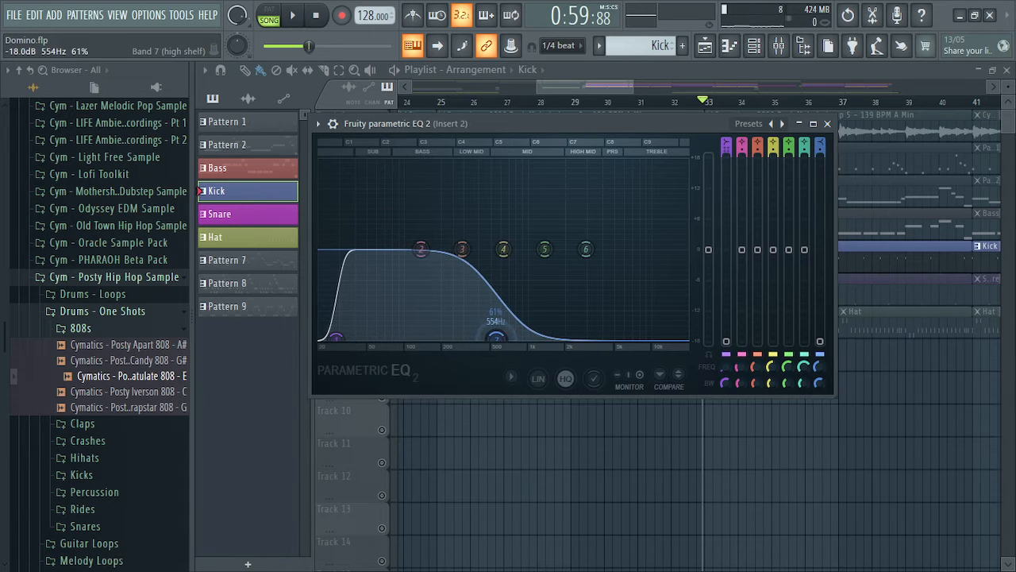
pyautogui.press('space')
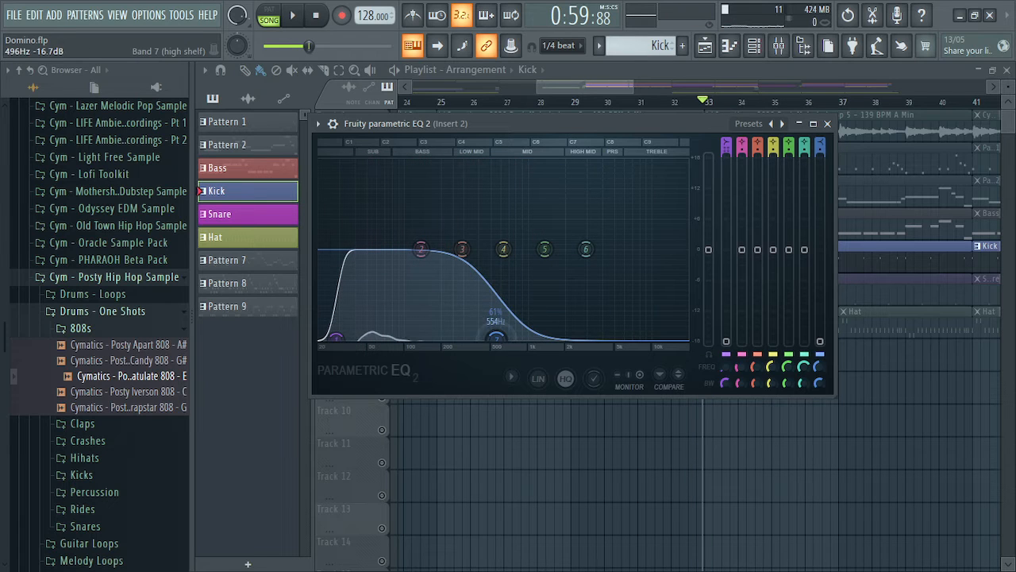
pyautogui.moveTo(497, 339); pyautogui.dragTo(558, 337)
pyautogui.press('space')
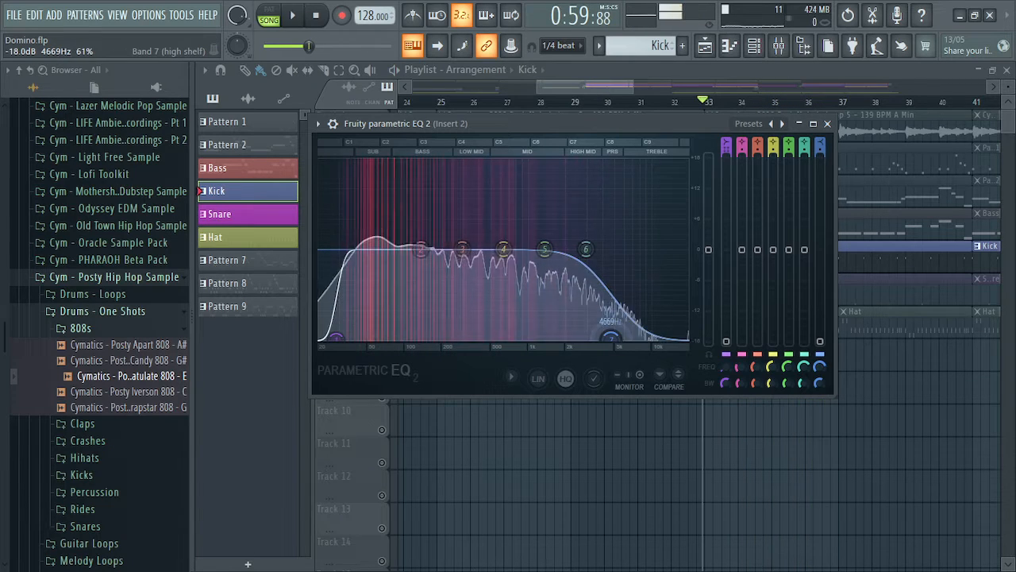
pyautogui.click(826, 123)
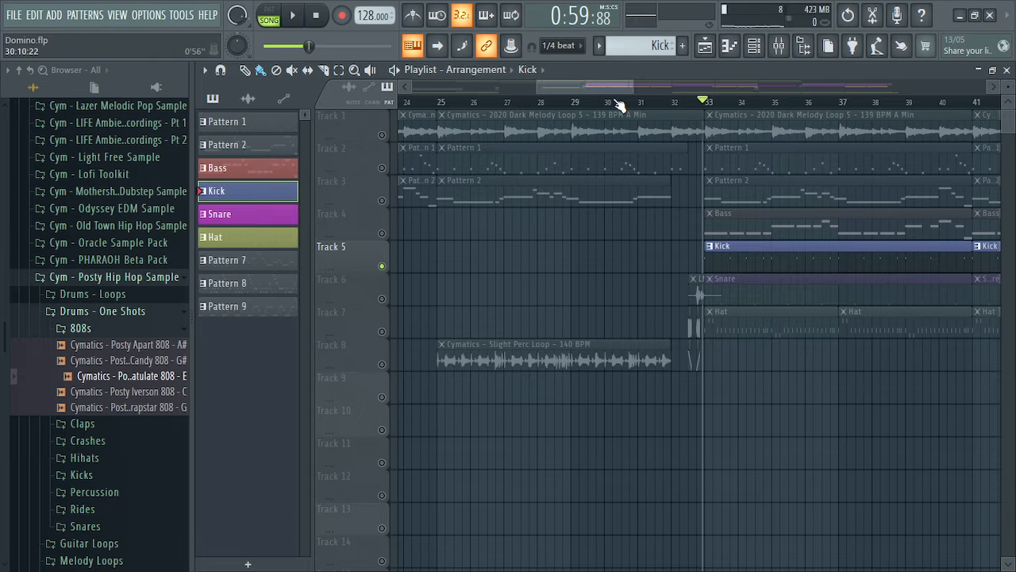
pyautogui.moveTo(600, 89); pyautogui.dragTo(675, 84)
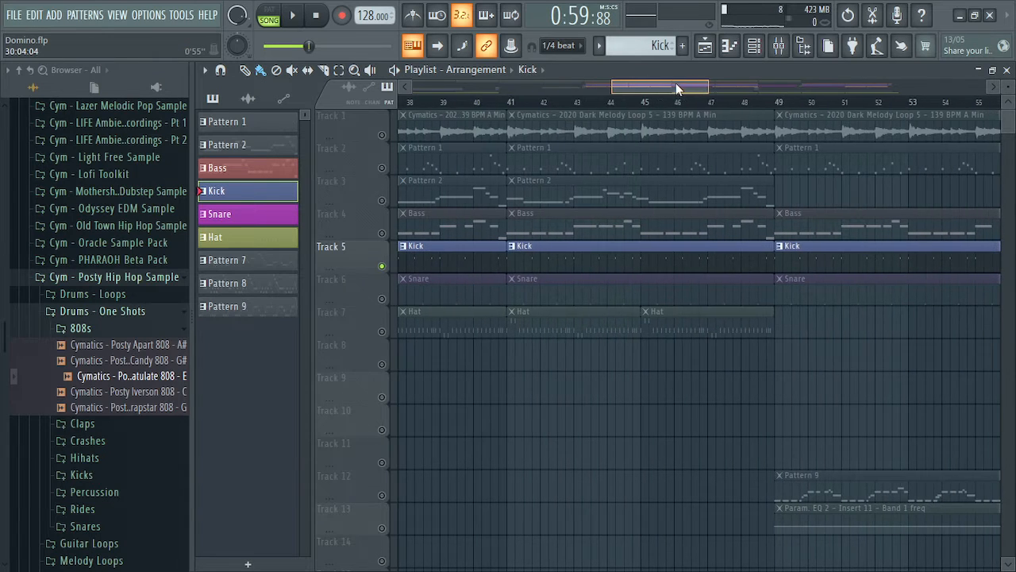
# Reopen the mixer on Insert 2 and bring up the plugin list for empty FX slot 7
pyautogui.click(779, 45)
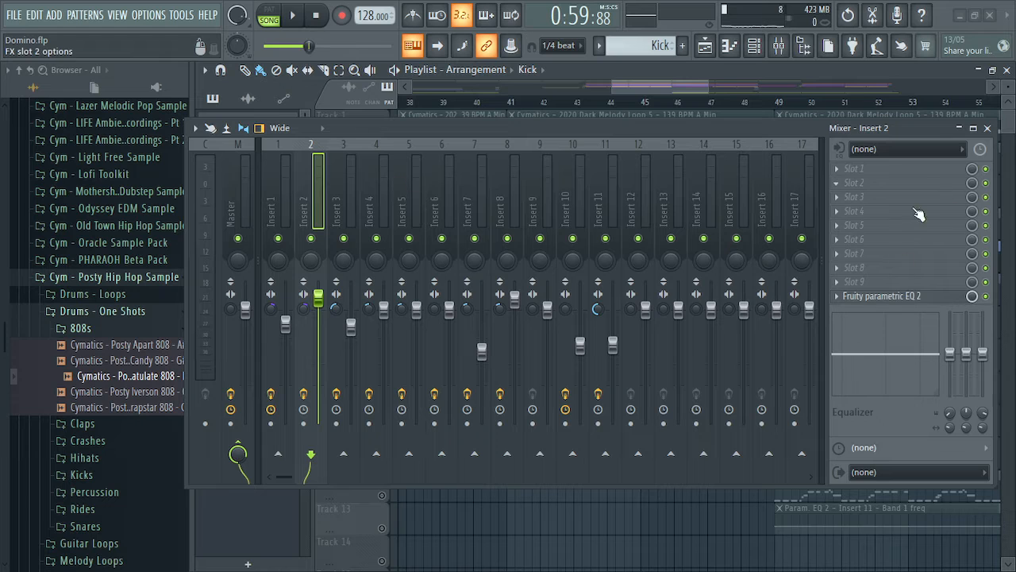
pyautogui.rightClick(873, 296)
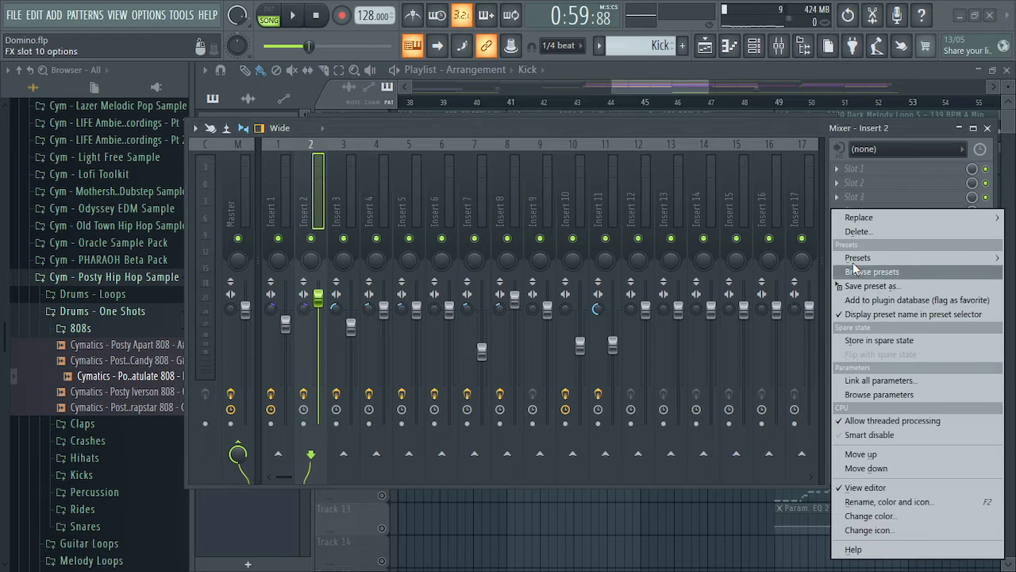
pyautogui.click(810, 119)
pyautogui.click(835, 297)
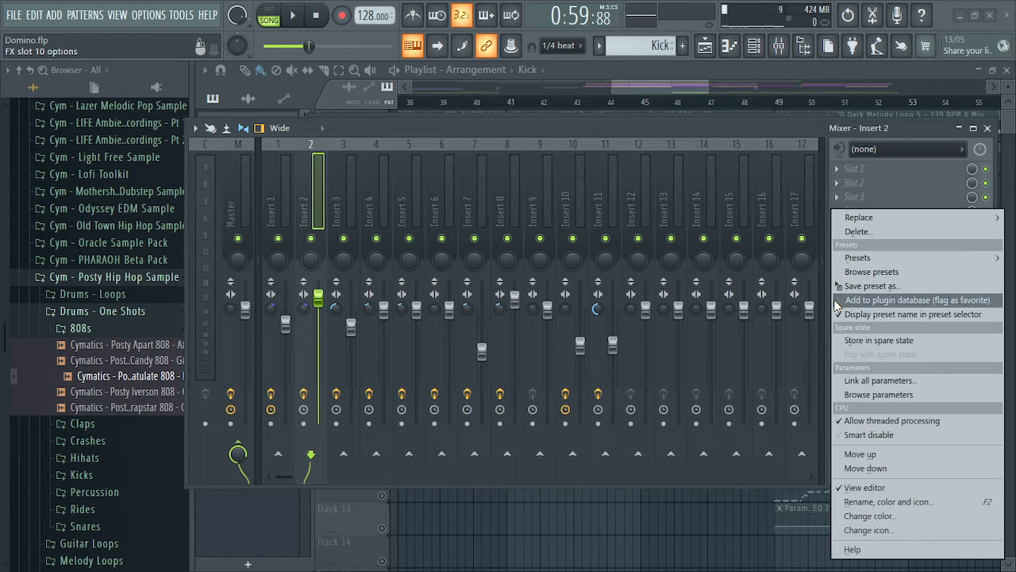
pyautogui.click(807, 122)
pyautogui.click(838, 254)
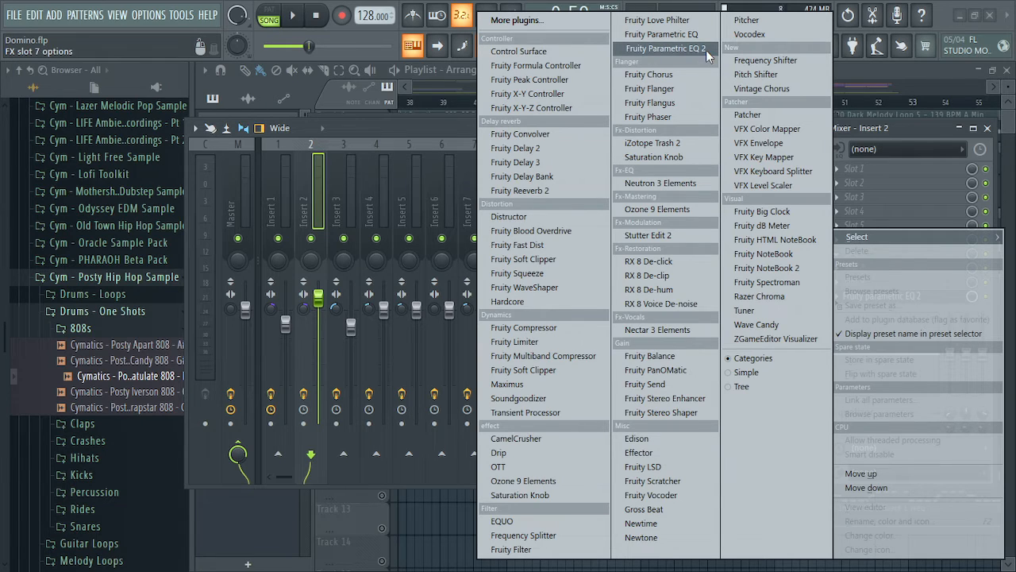
# Dismiss the plugin list, inspect Insert 4 and Insert 3 effects, and close the parametric EQ window
pyautogui.click(398, 123)
pyautogui.click(360, 180)
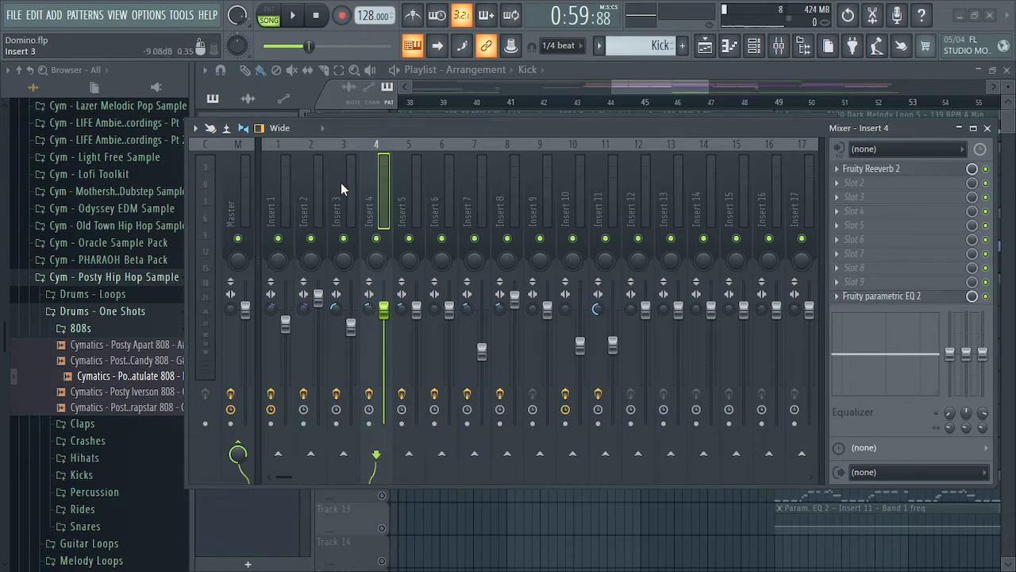
pyautogui.click(339, 182)
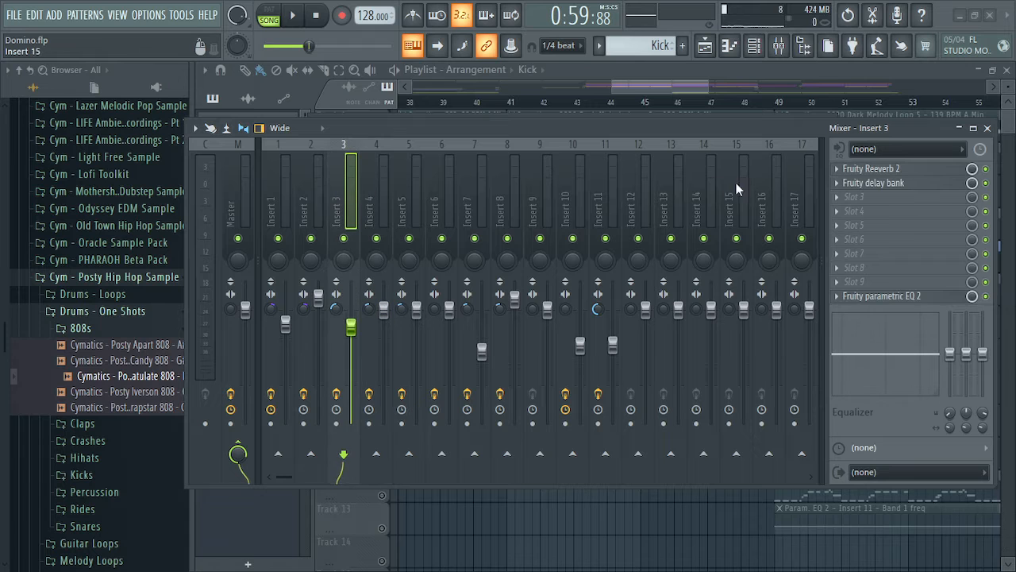
pyautogui.click(893, 170)
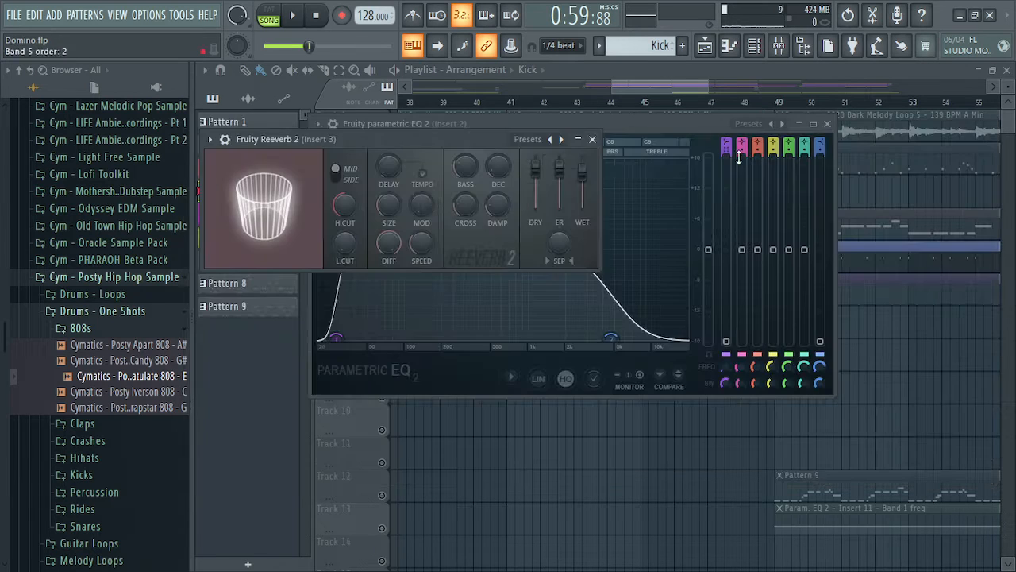
pyautogui.click(828, 123)
# Open Insert 3's Fruity delay bank, browse its Presets menu without choosing, and close it
pyautogui.click(779, 47)
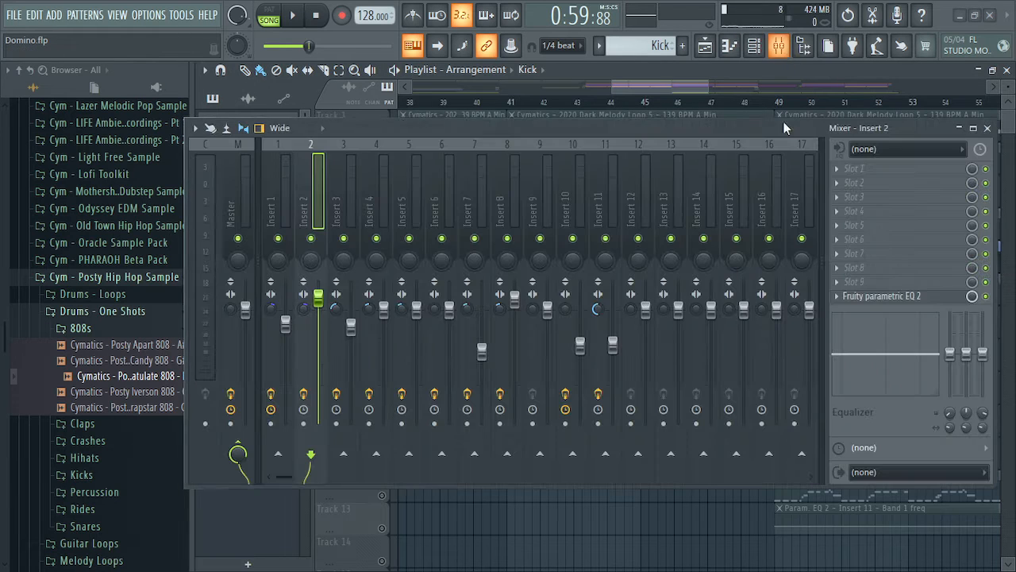
pyautogui.click(356, 192)
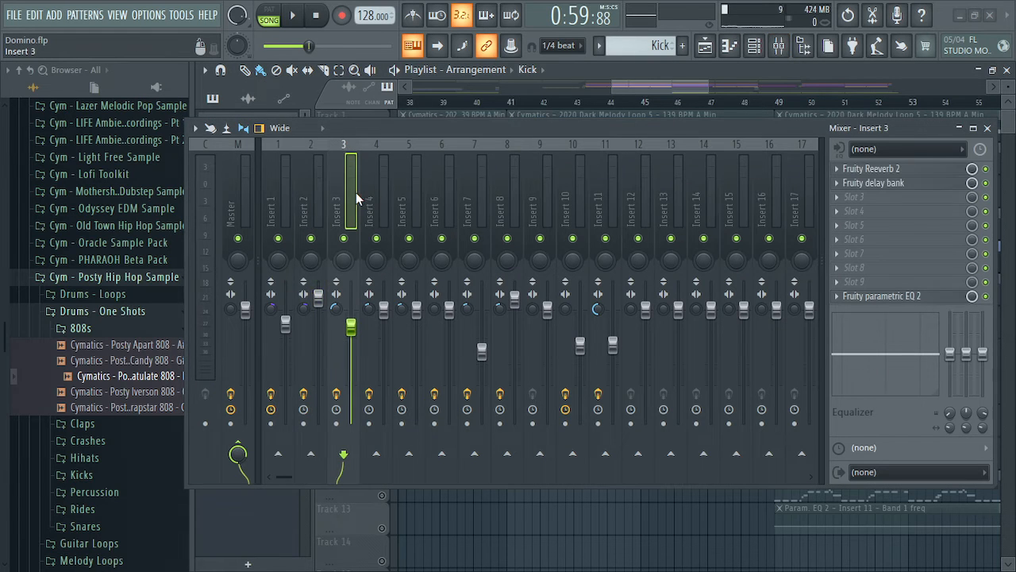
pyautogui.click(874, 183)
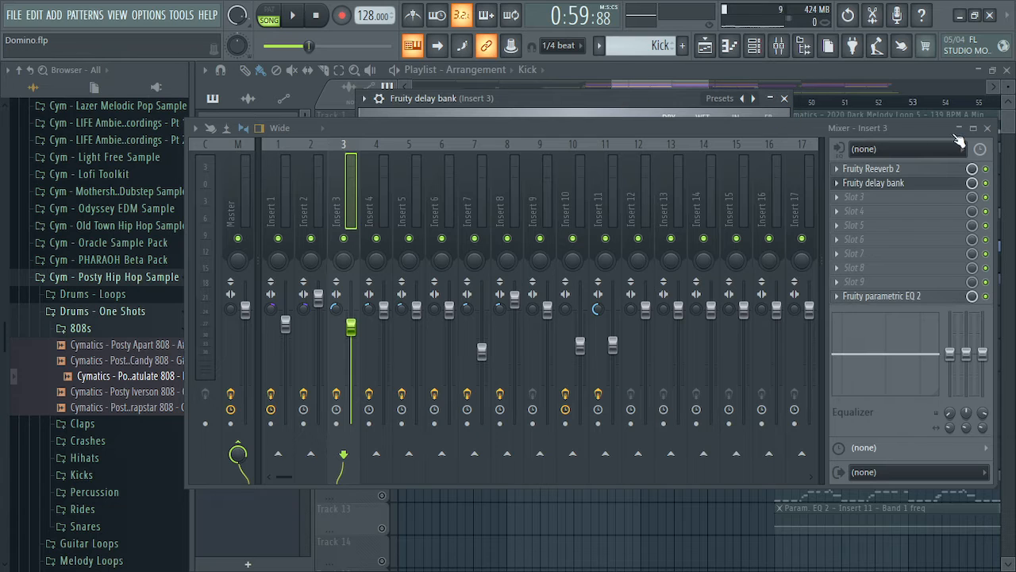
pyautogui.click(987, 128)
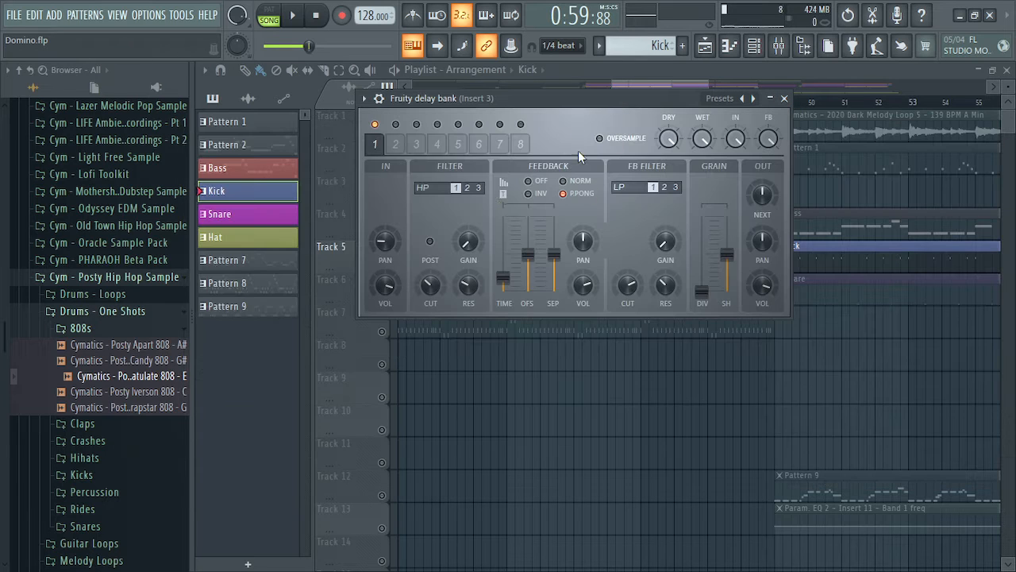
pyautogui.click(724, 99)
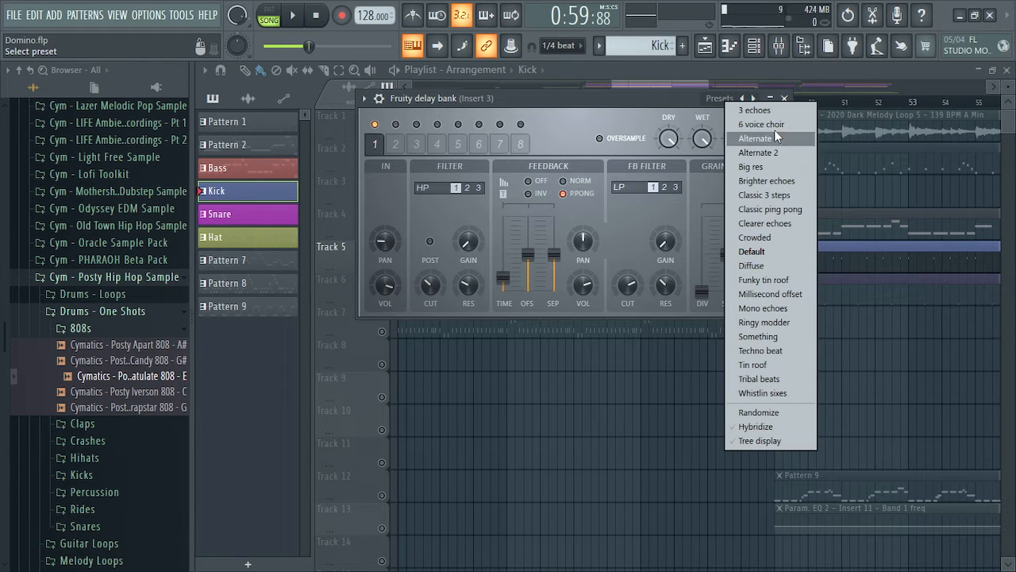
pyautogui.click(650, 99)
pyautogui.click(784, 99)
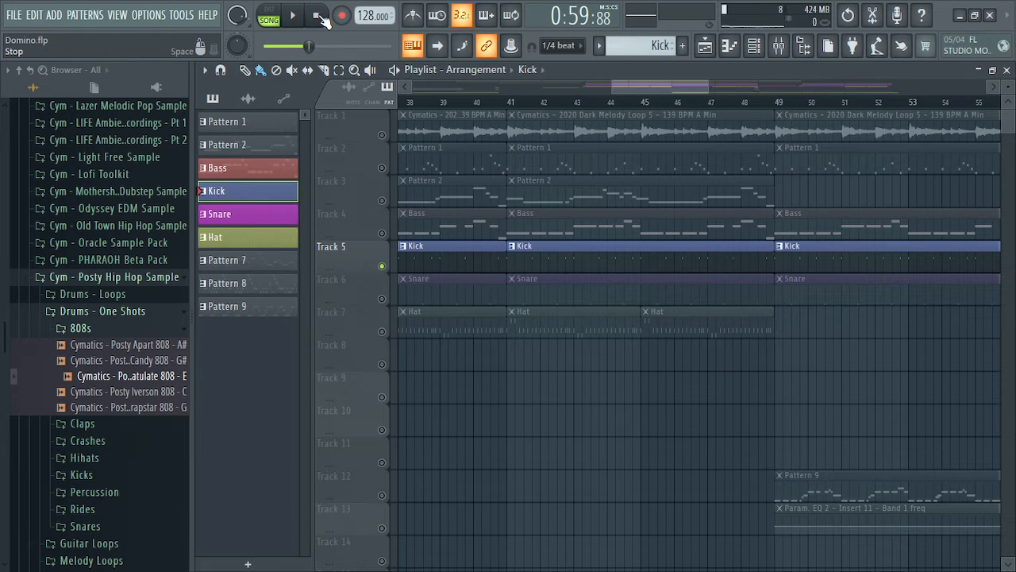
# Stop playback at the song start and release the solo so every track plays
pyautogui.click(316, 16)
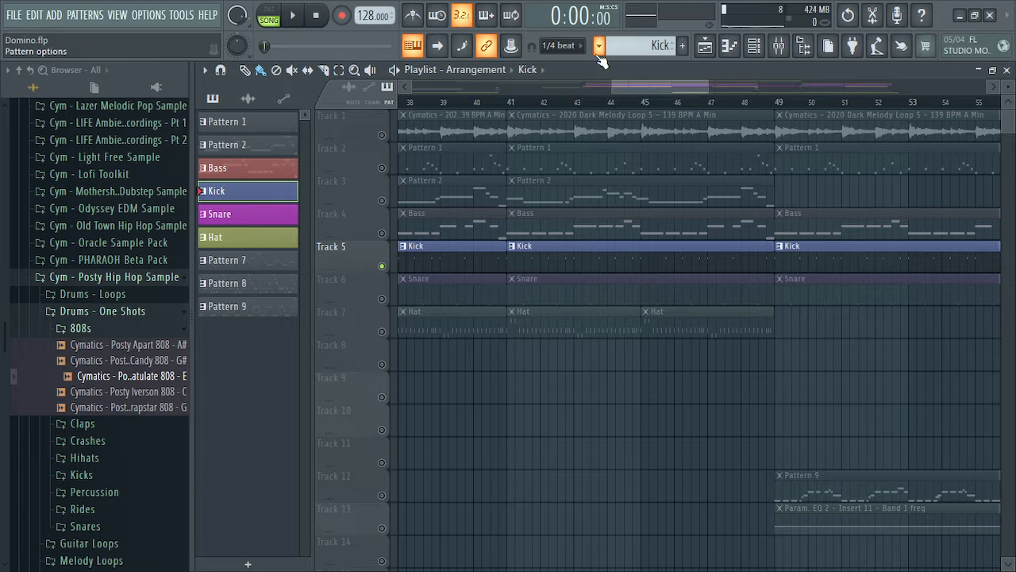
pyautogui.moveTo(664, 90); pyautogui.dragTo(410, 108)
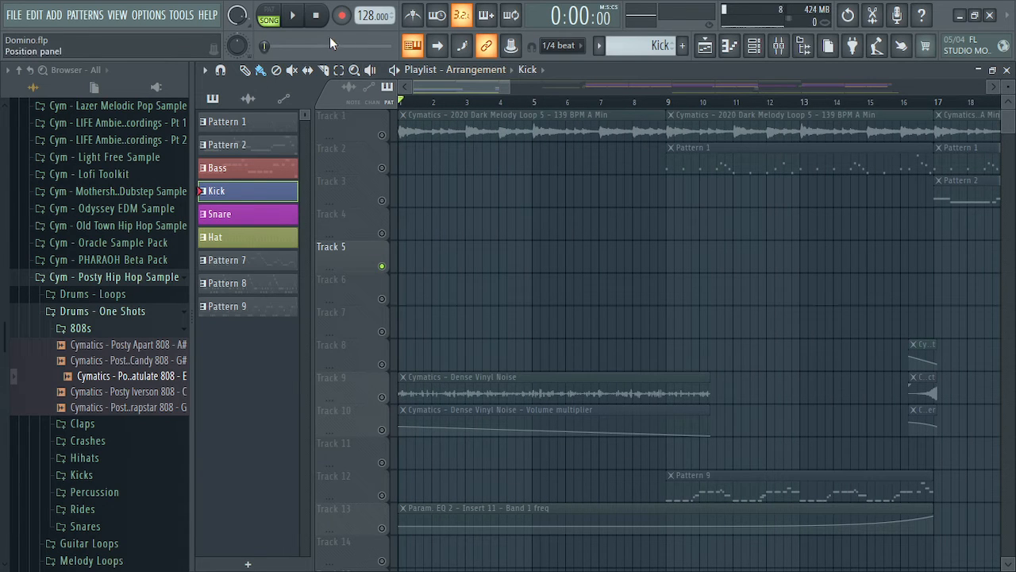
pyautogui.rightClick(376, 132)
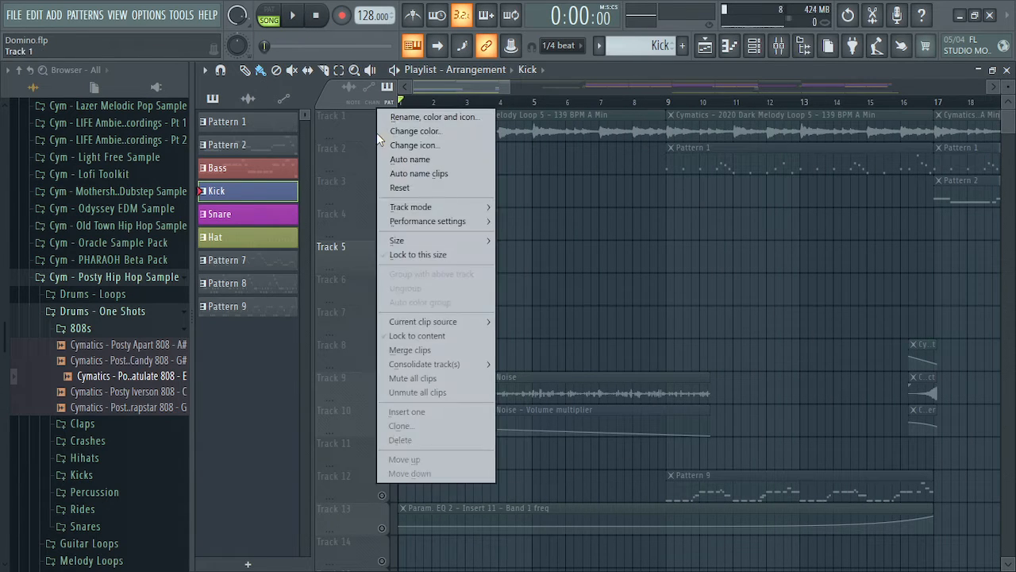
pyautogui.click(368, 135)
pyautogui.click(382, 136)
pyautogui.click(381, 135)
pyautogui.rightClick(383, 134)
pyautogui.rightClick(383, 135)
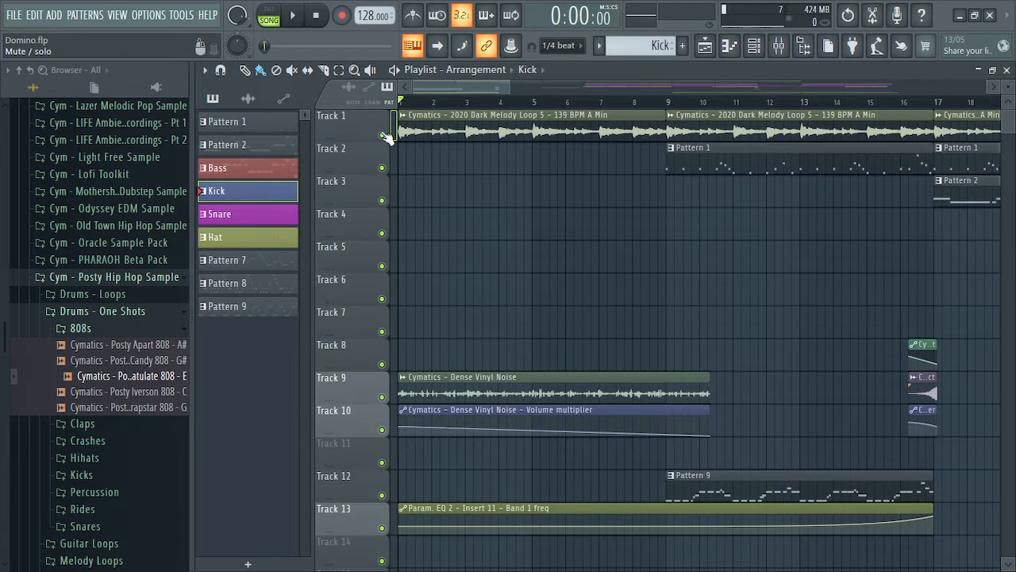
# Solo Tracks 8, 9 and 10 (vinyl noise and its automation) and play them briefly
pyautogui.scroll(-1, 667, 297)
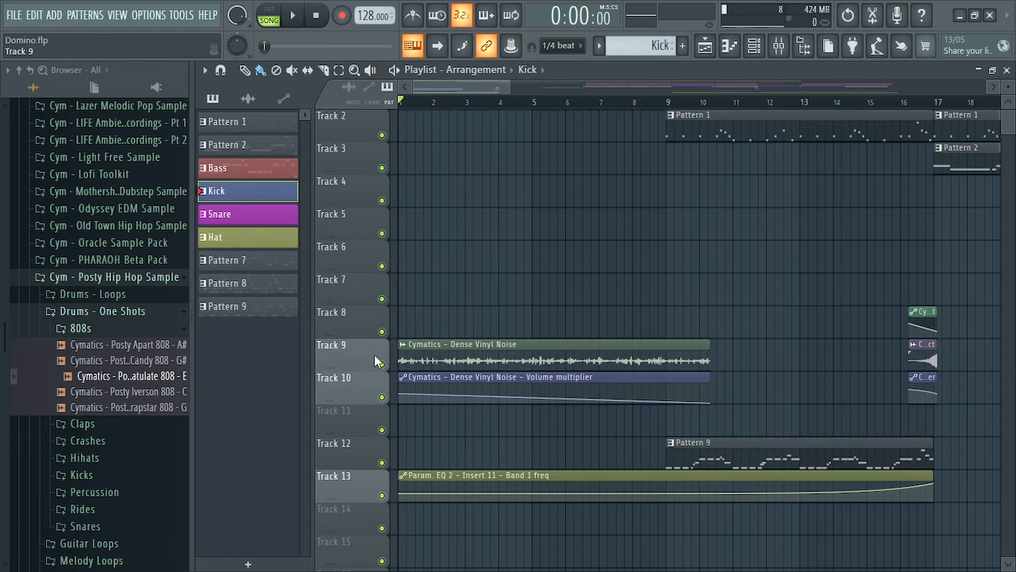
pyautogui.click(382, 365)
pyautogui.click(381, 365)
pyautogui.rightClick(382, 396)
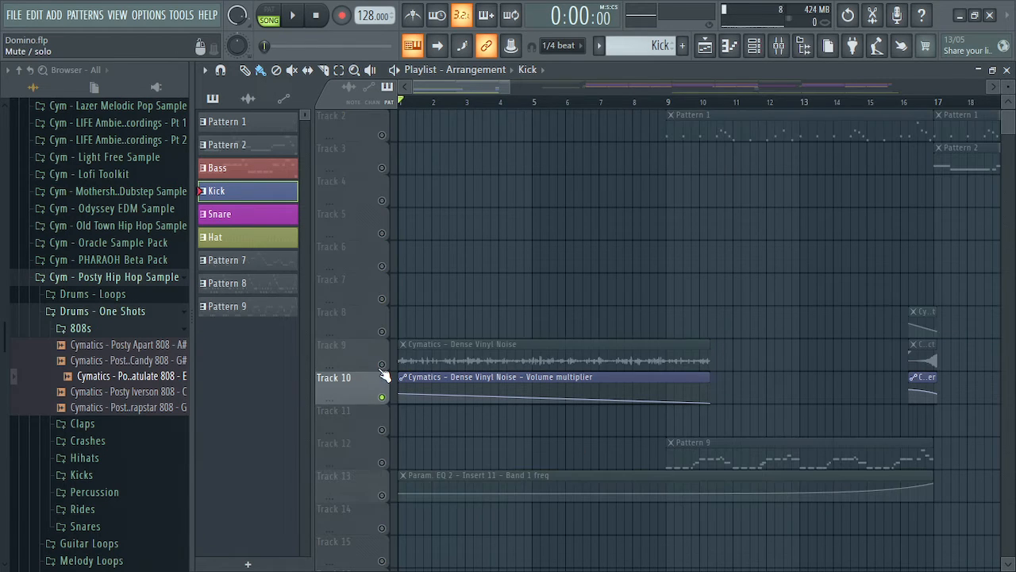
pyautogui.rightClick(381, 367)
pyautogui.click(382, 397)
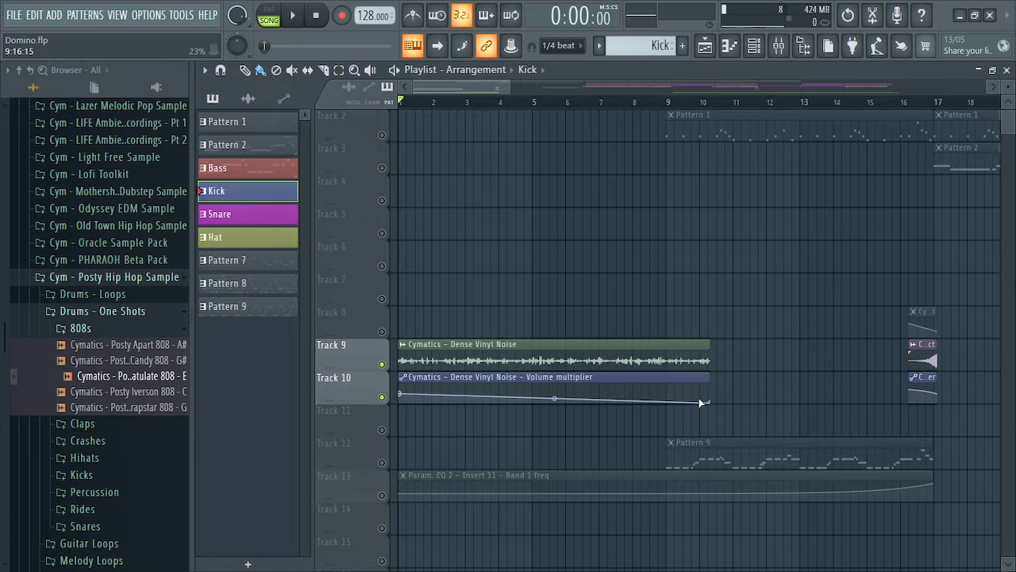
pyautogui.click(383, 331)
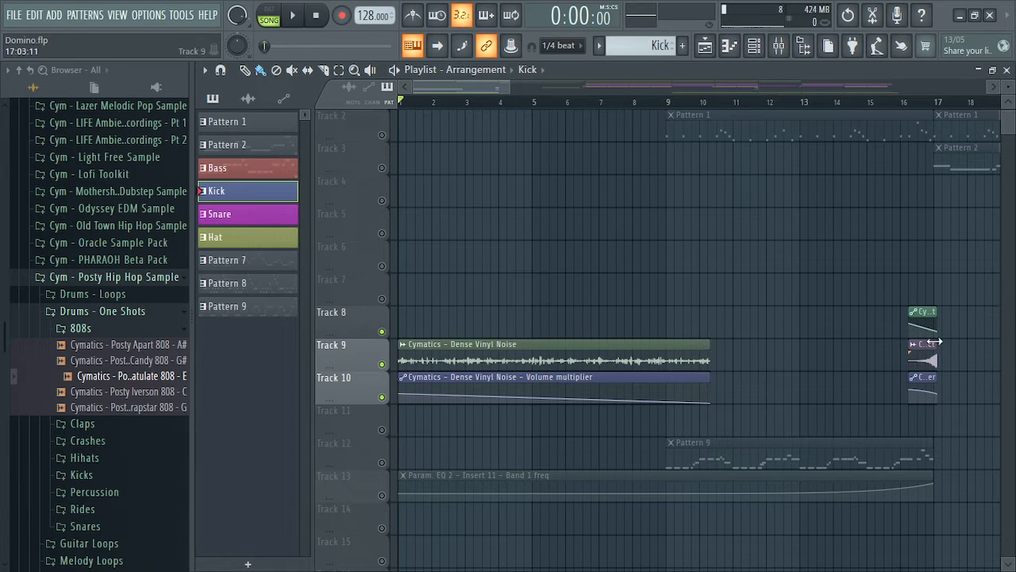
pyautogui.press('space')
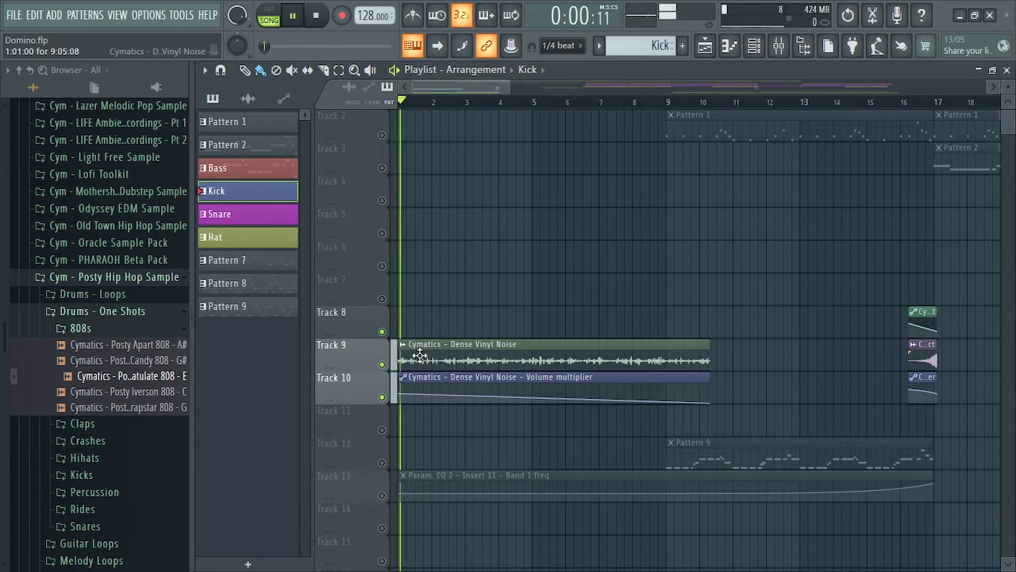
pyautogui.press('space')
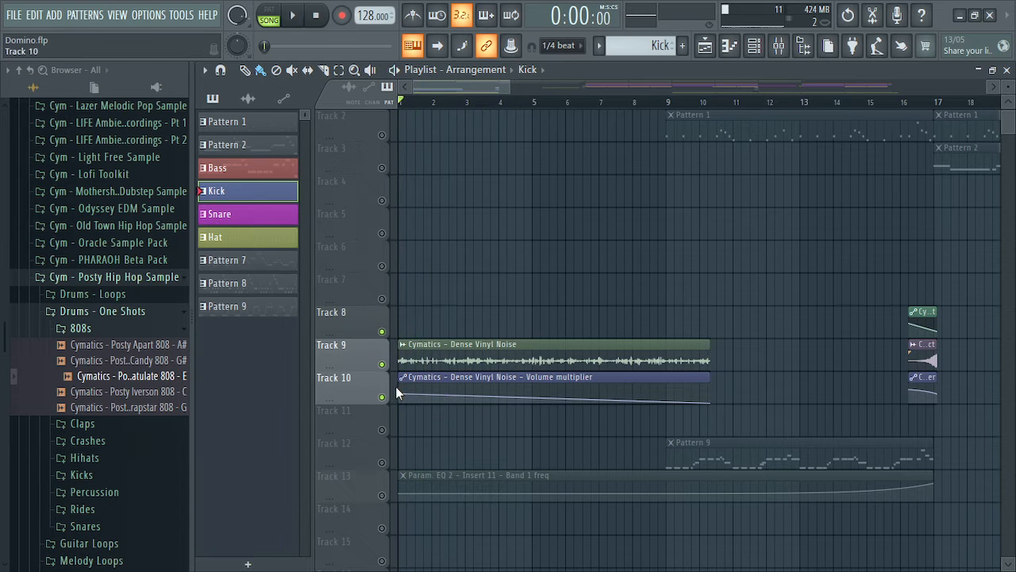
# Automate the Track 9 vinyl noise clip's volume, move the clip to Track 8, and slope it downward
pyautogui.rightClick(402, 350)
pyautogui.moveTo(579, 467)
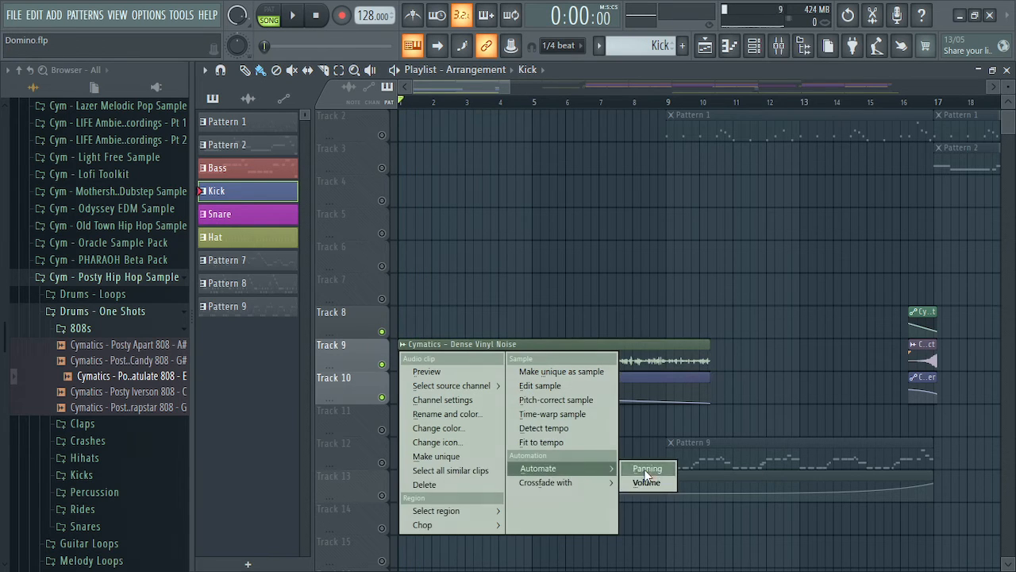
pyautogui.click(648, 485)
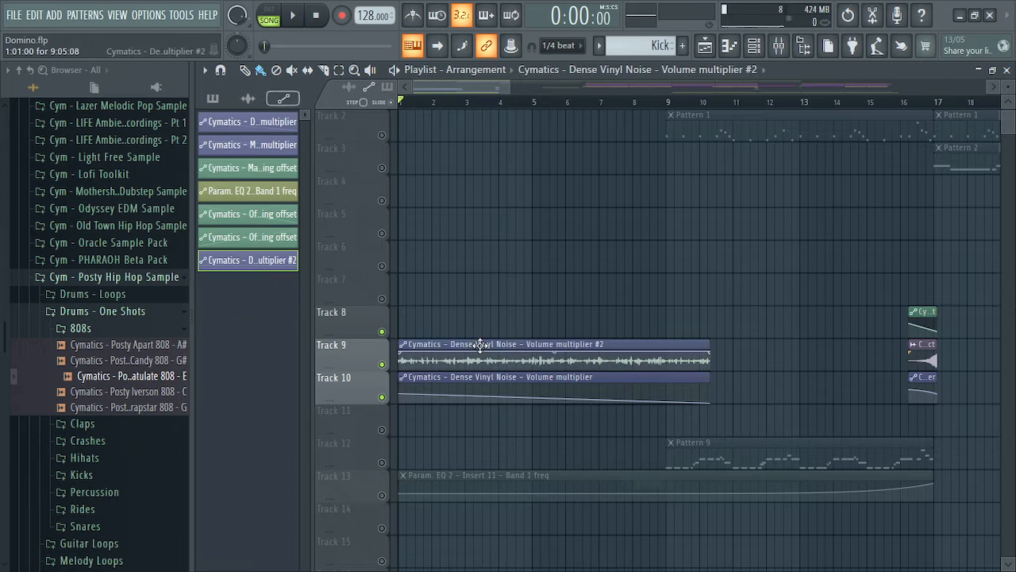
pyautogui.moveTo(463, 343); pyautogui.dragTo(459, 308)
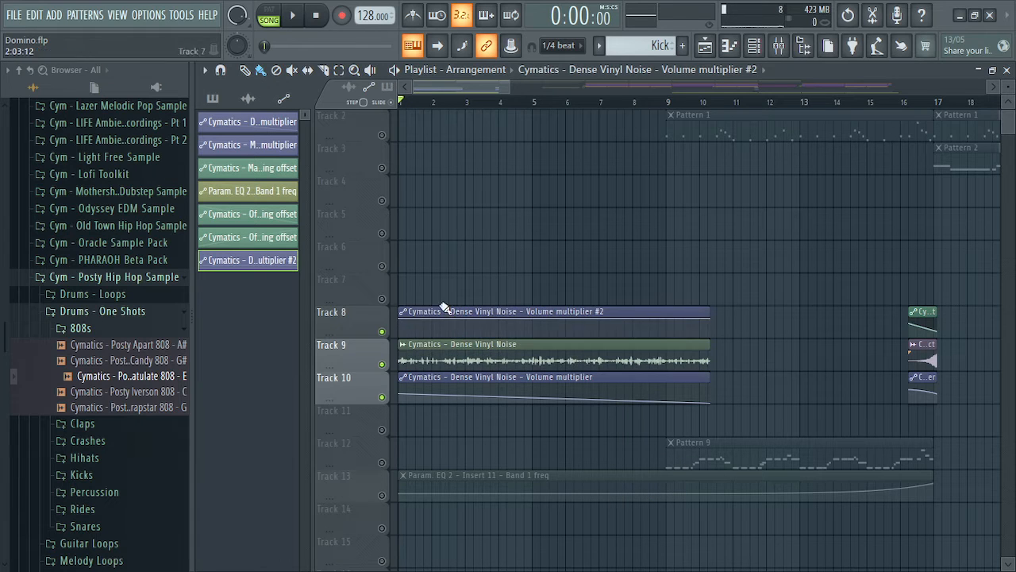
pyautogui.moveTo(403, 323); pyautogui.dragTo(403, 328)
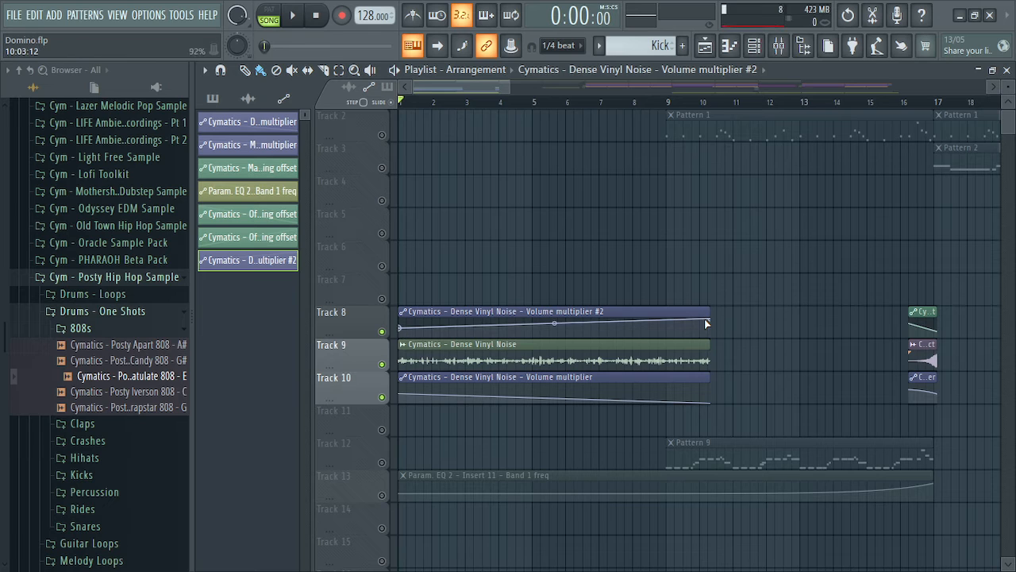
pyautogui.moveTo(713, 319); pyautogui.dragTo(712, 338)
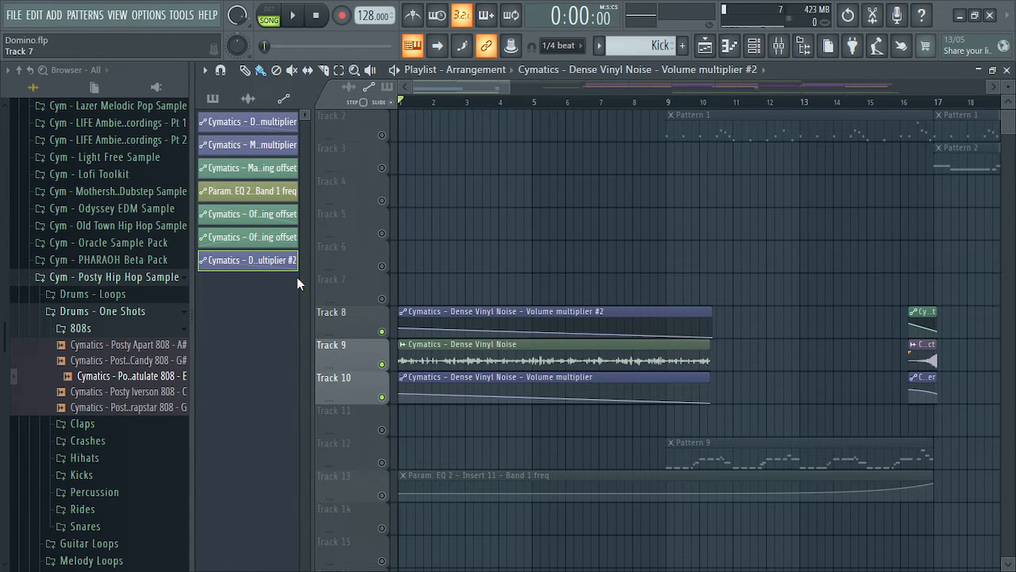
# Delete the Volume multiplier #2 automation clip and confirm
pyautogui.rightClick(252, 263)
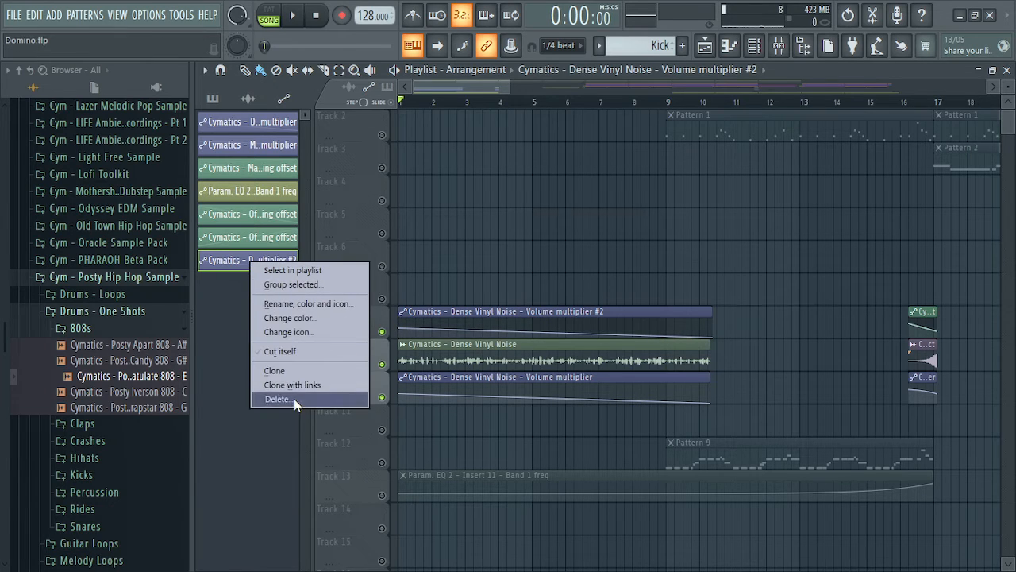
pyautogui.click(276, 398)
pyautogui.click(558, 336)
pyautogui.moveTo(456, 87); pyautogui.dragTo(514, 87)
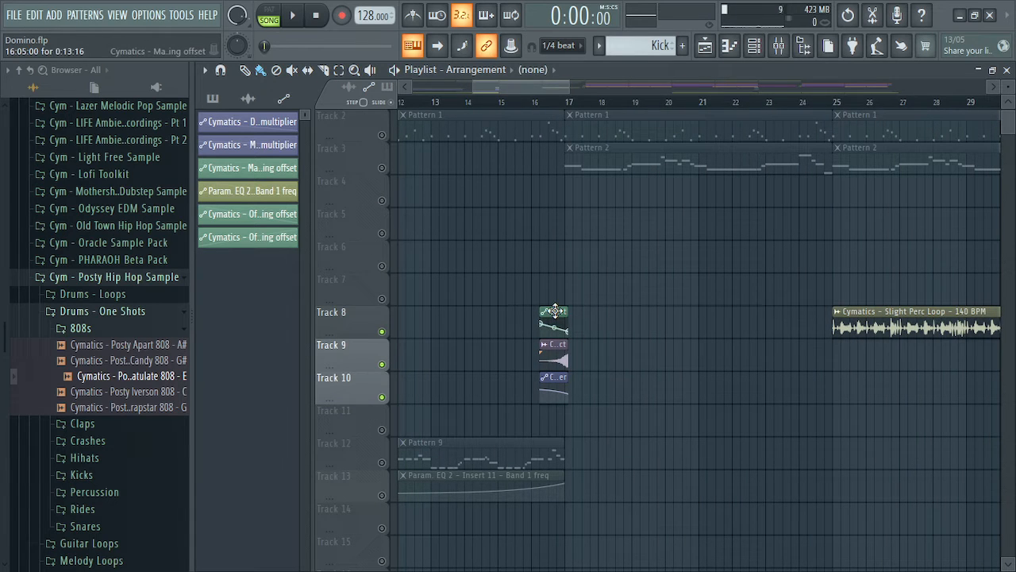
# Inspect the Maybach Reverse Impact volume and panning offset automations in their editors
pyautogui.moveTo(554, 311); pyautogui.dragTo(561, 380)
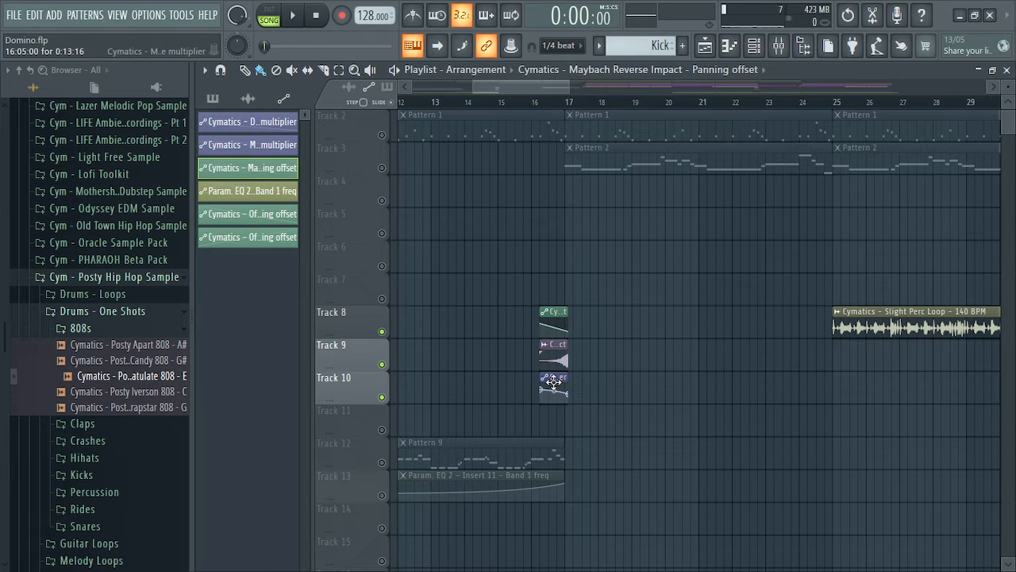
pyautogui.click(558, 378)
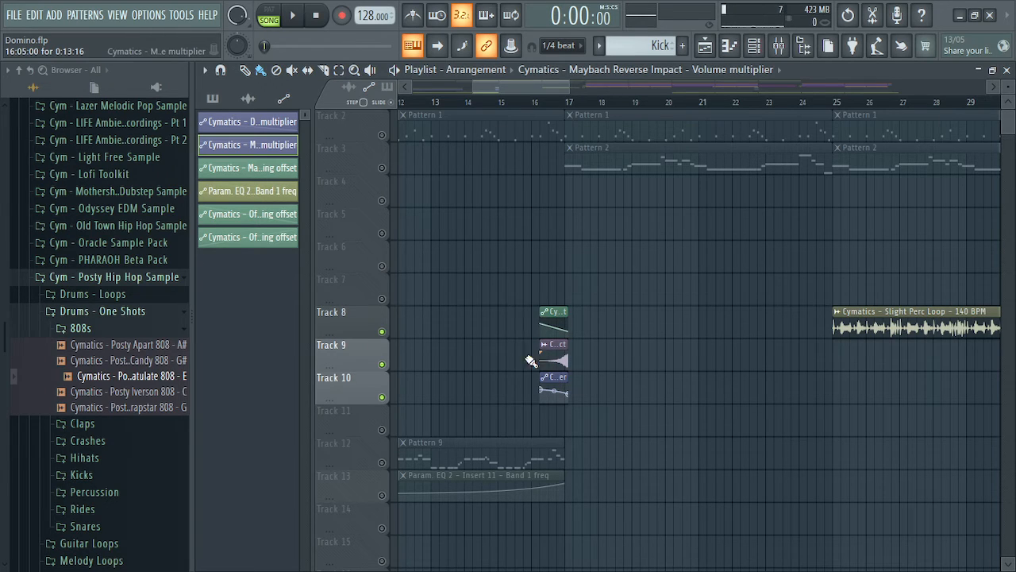
pyautogui.click(267, 146)
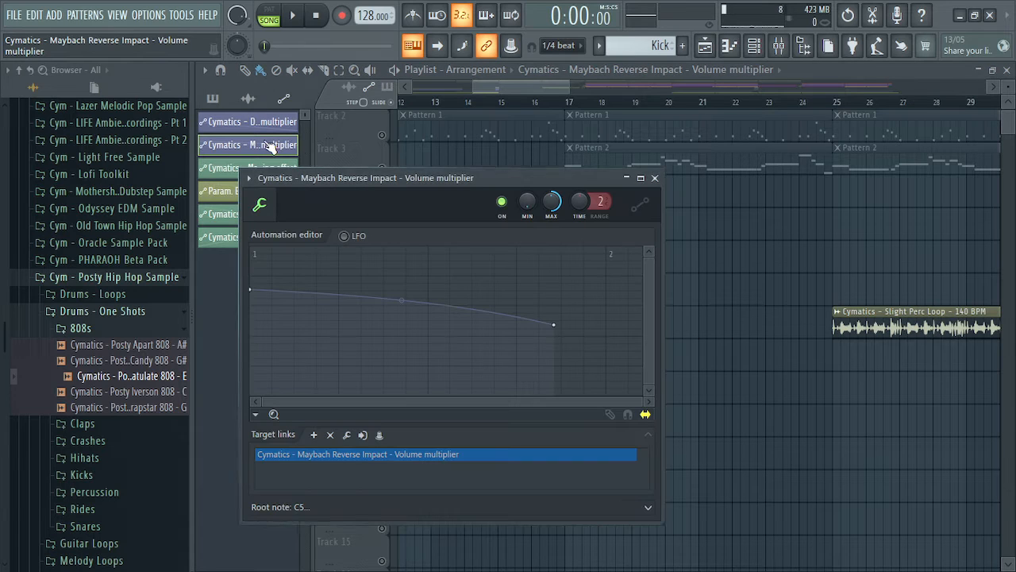
pyautogui.click(657, 179)
pyautogui.click(558, 311)
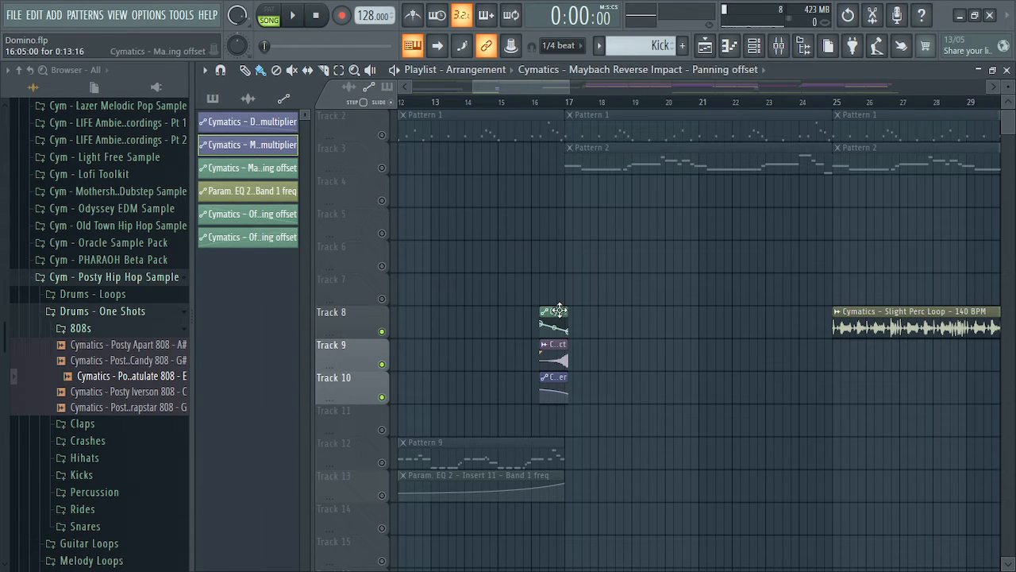
pyautogui.click(248, 168)
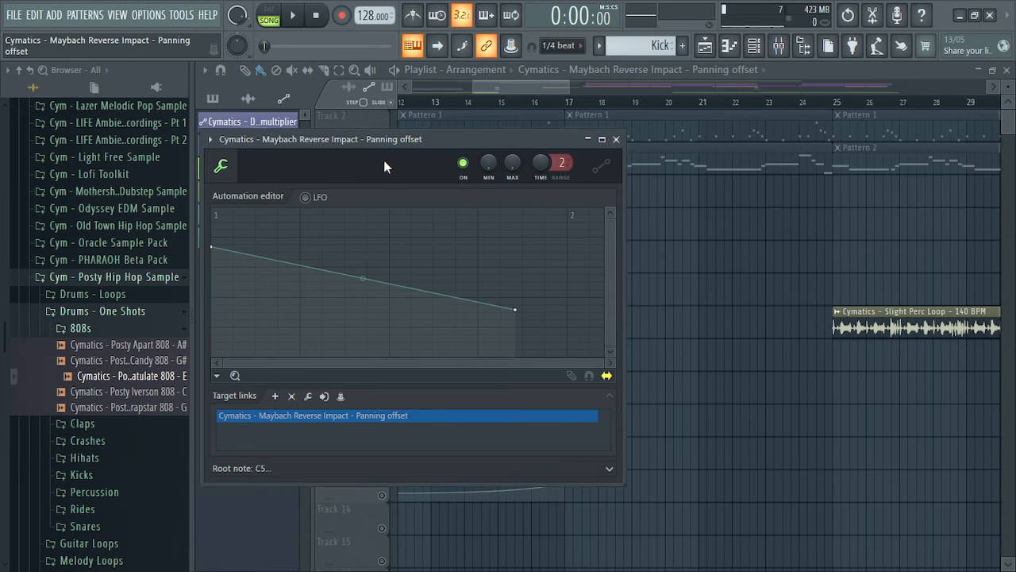
pyautogui.click(616, 139)
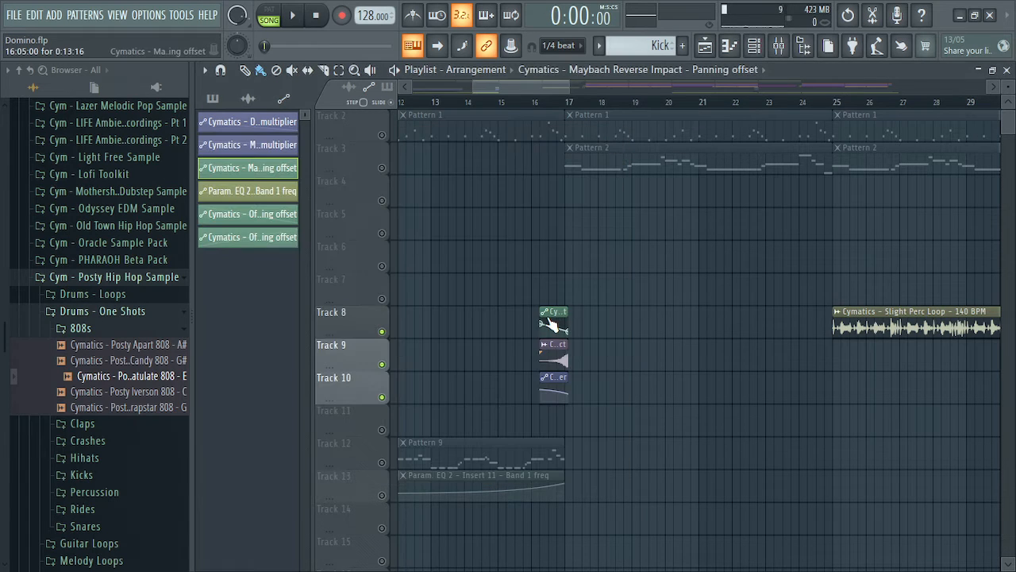
# Automate the Track 9 audio clip's panning, place the Panning offset #2 clip on Track 11, and unmute it
pyautogui.rightClick(546, 352)
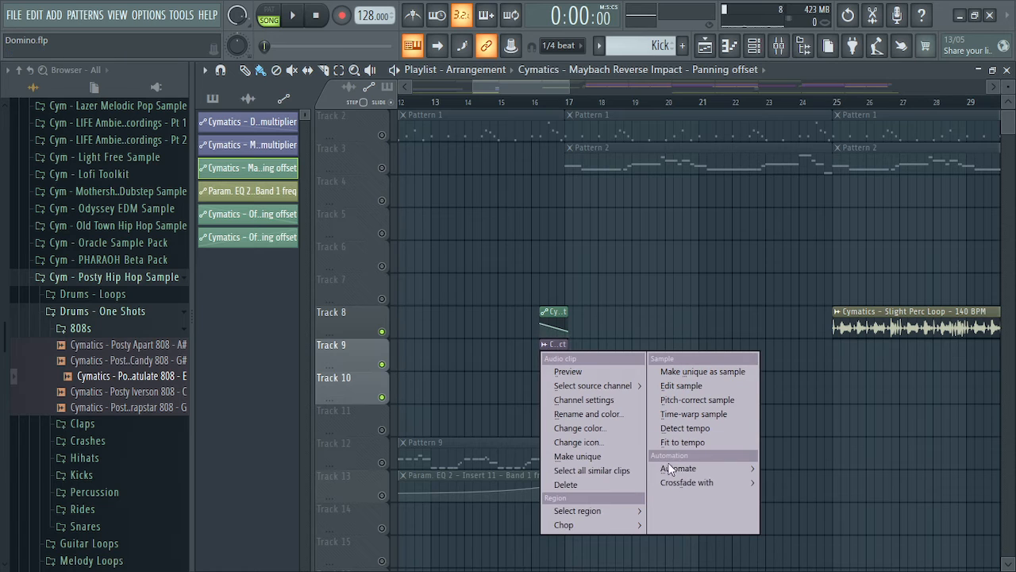
pyautogui.moveTo(684, 474)
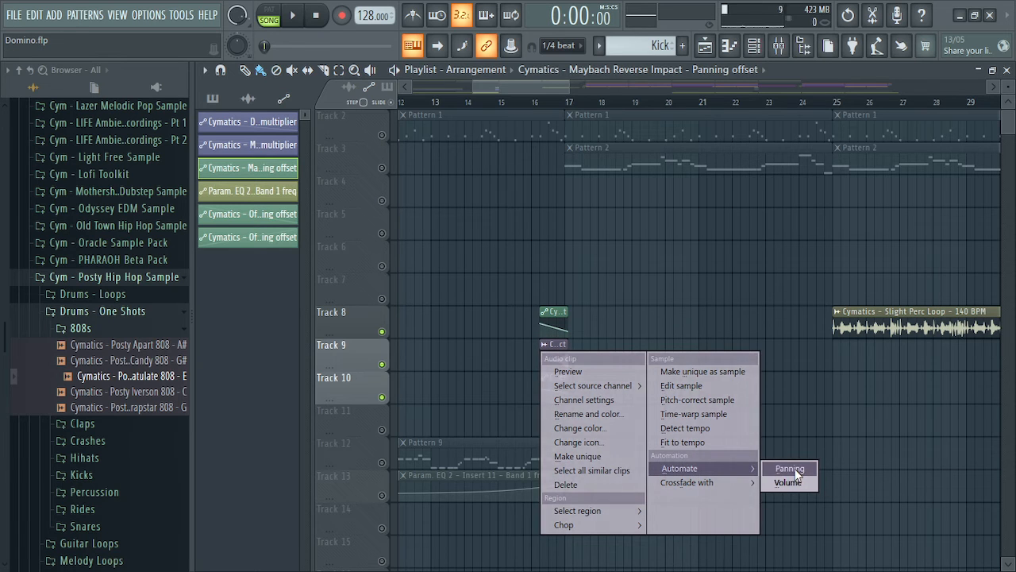
pyautogui.click(795, 468)
pyautogui.moveTo(554, 346); pyautogui.dragTo(550, 438)
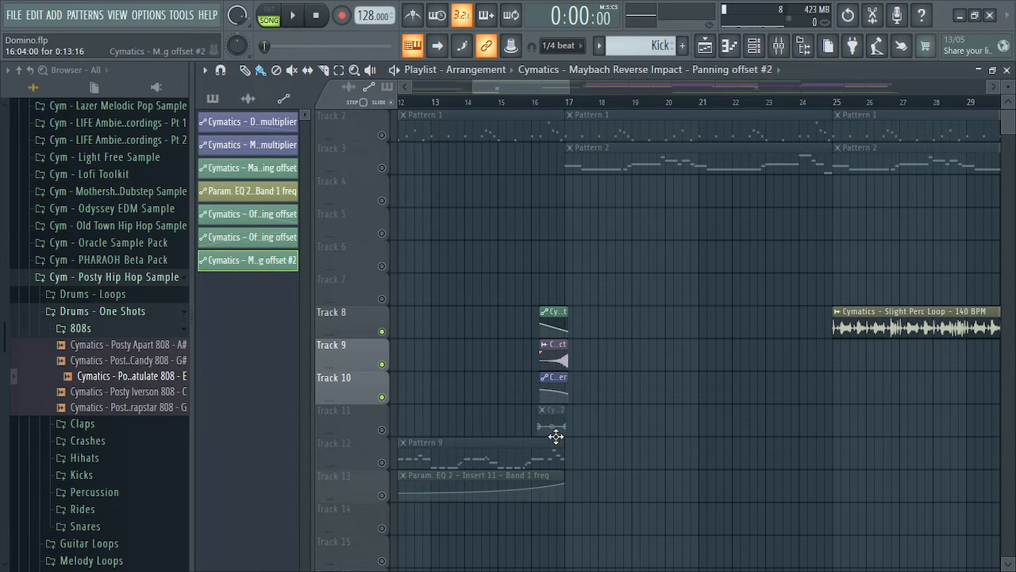
pyautogui.click(382, 430)
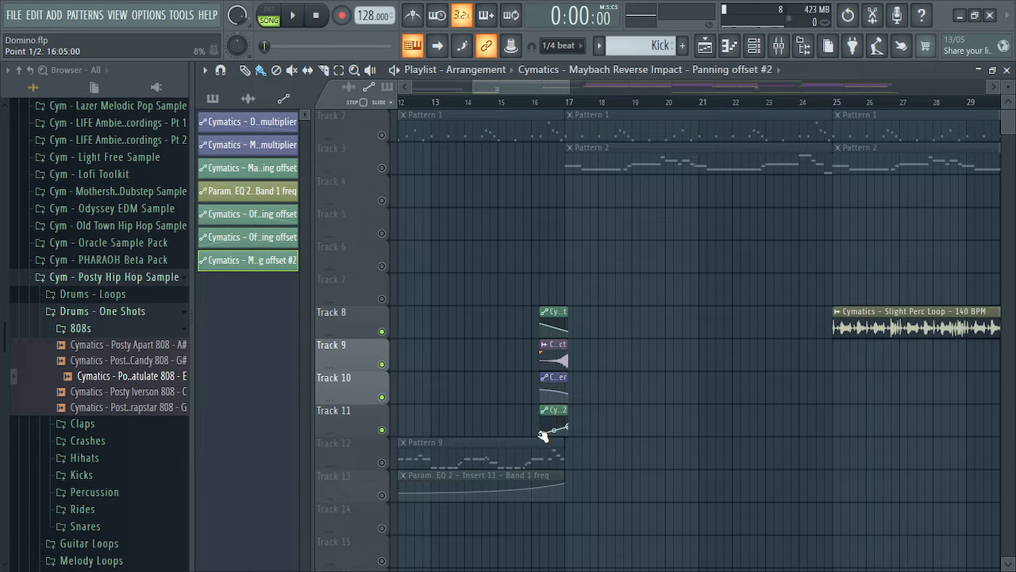
# Raise the clip's end point to 100%, then delete the Panning offset #2 channel and confirm
pyautogui.moveTo(570, 431); pyautogui.dragTo(572, 410)
pyautogui.rightClick(265, 268)
pyautogui.click(337, 401)
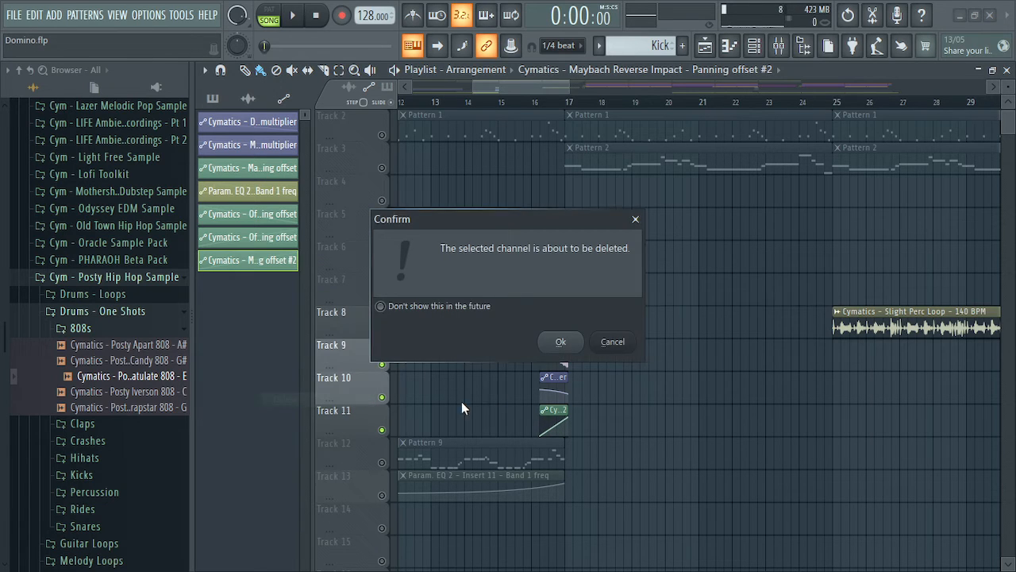
pyautogui.click(563, 342)
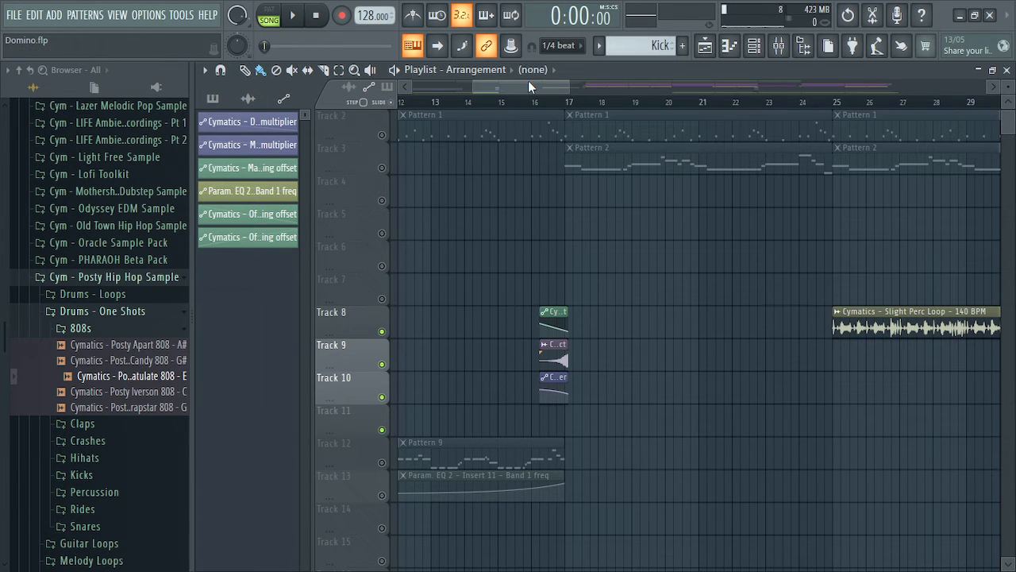
pyautogui.moveTo(528, 85); pyautogui.dragTo(611, 90)
pyautogui.rightClick(383, 138)
# Unmute all tracks, then solo Track 12 holding Pattern 9
pyautogui.rightClick(383, 137)
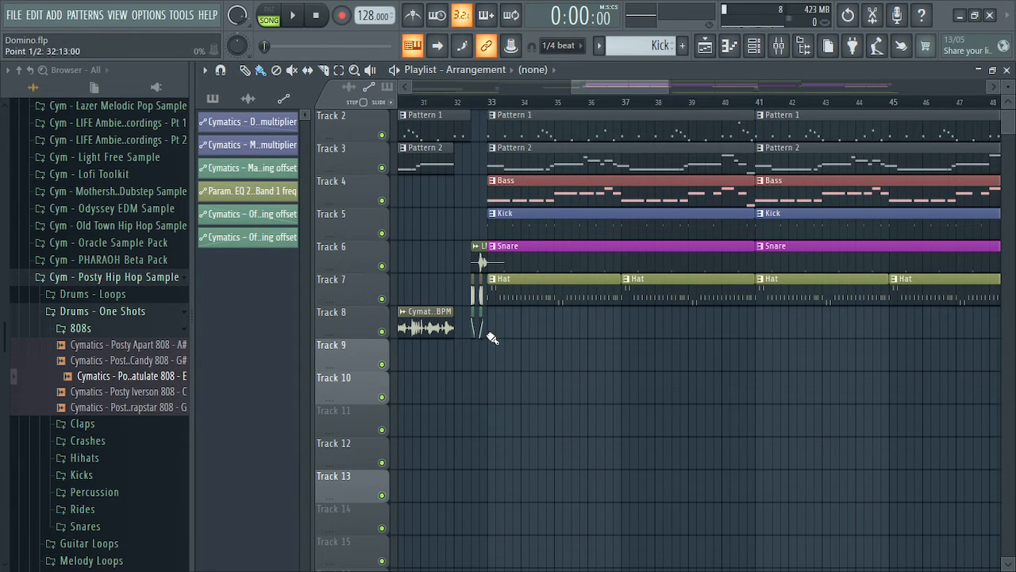
pyautogui.moveTo(631, 91); pyautogui.dragTo(693, 95)
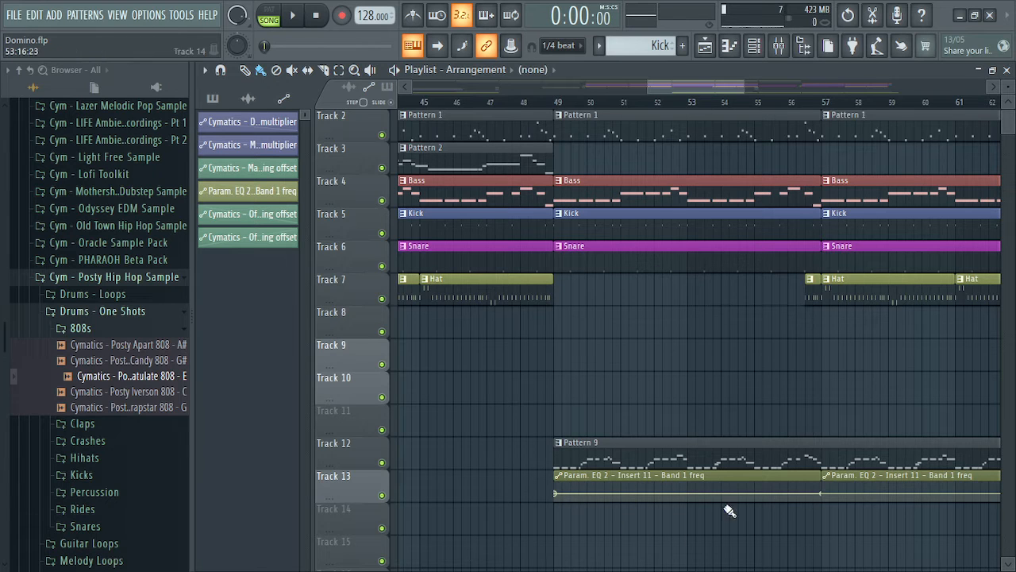
pyautogui.moveTo(708, 88); pyautogui.dragTo(728, 90)
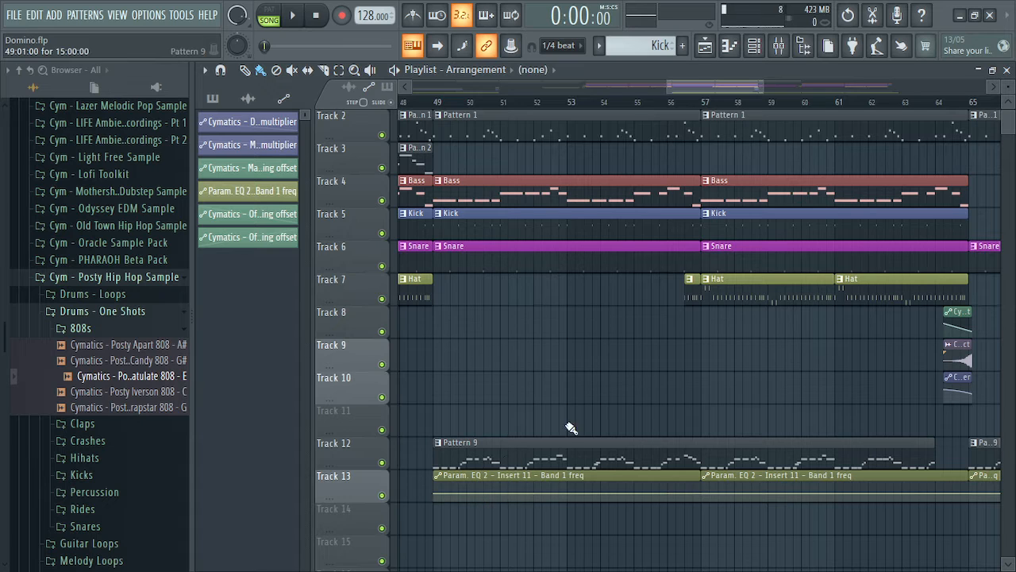
pyautogui.moveTo(702, 89); pyautogui.dragTo(681, 90)
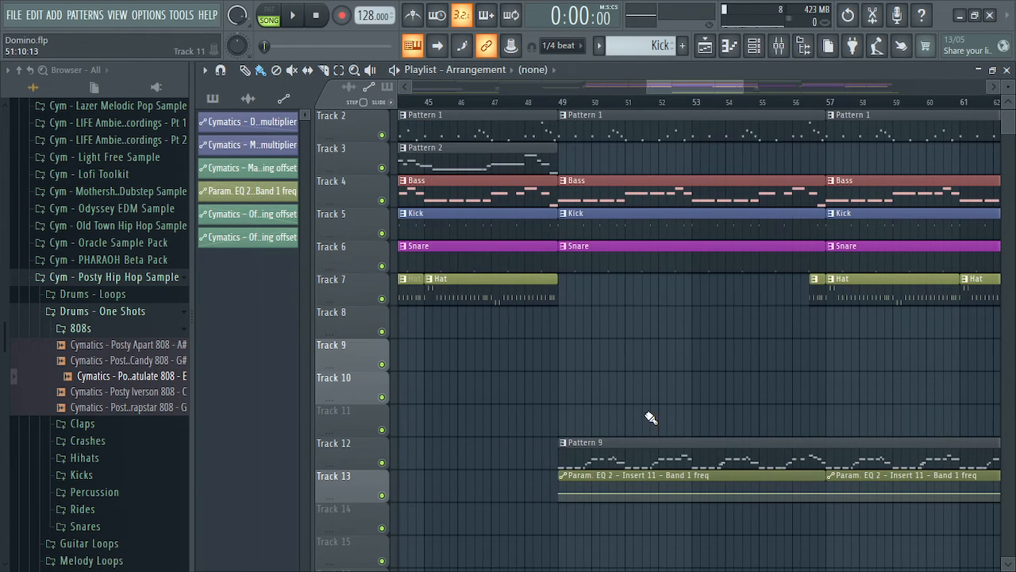
pyautogui.click(591, 445)
pyautogui.click(383, 463)
pyautogui.rightClick(377, 468)
pyautogui.click(370, 463)
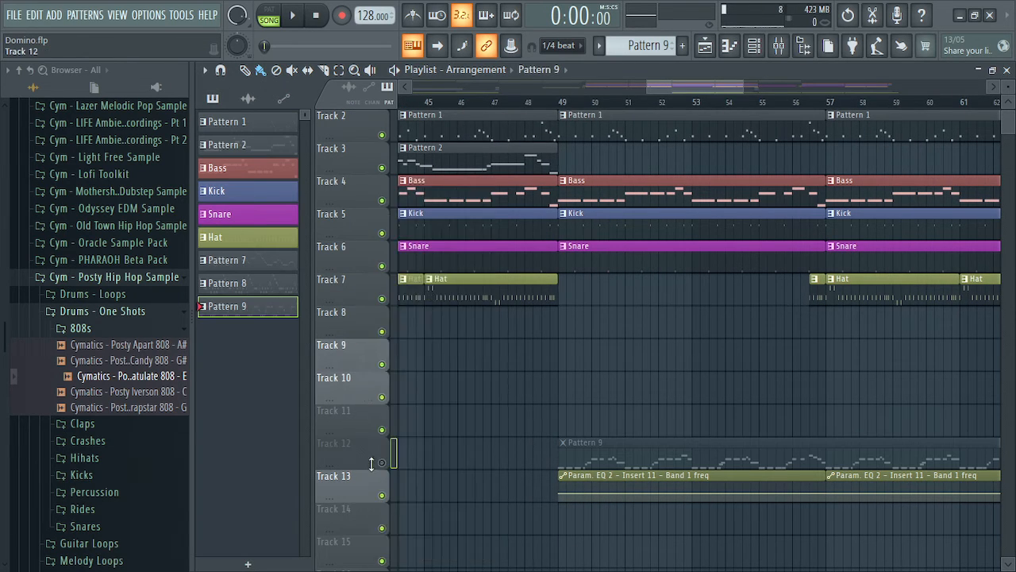
pyautogui.rightClick(381, 462)
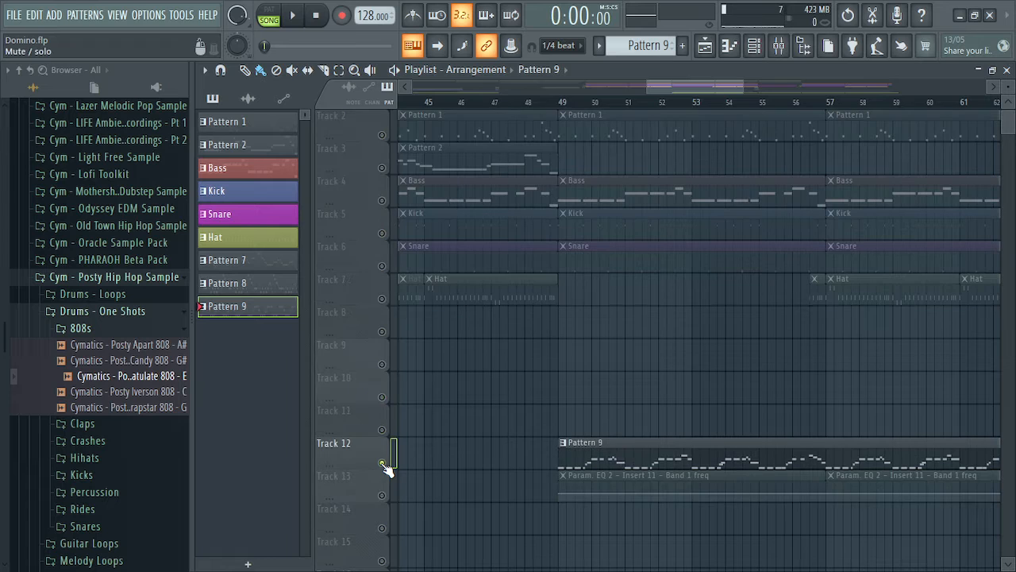
# Select the Param. EQ 2 automation clip and start playback from bar 49
pyautogui.click(629, 480)
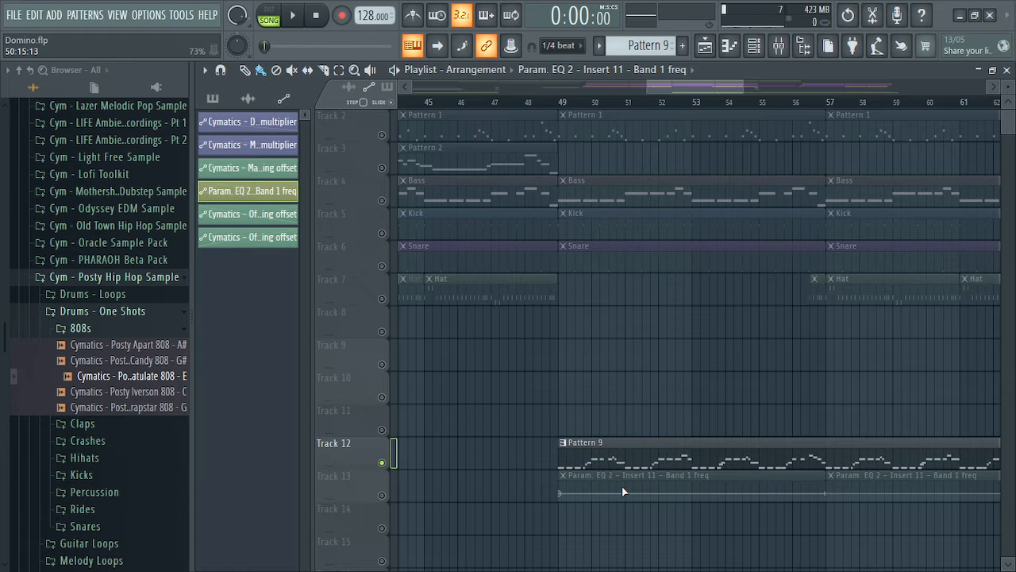
pyautogui.click(779, 45)
pyautogui.click(987, 128)
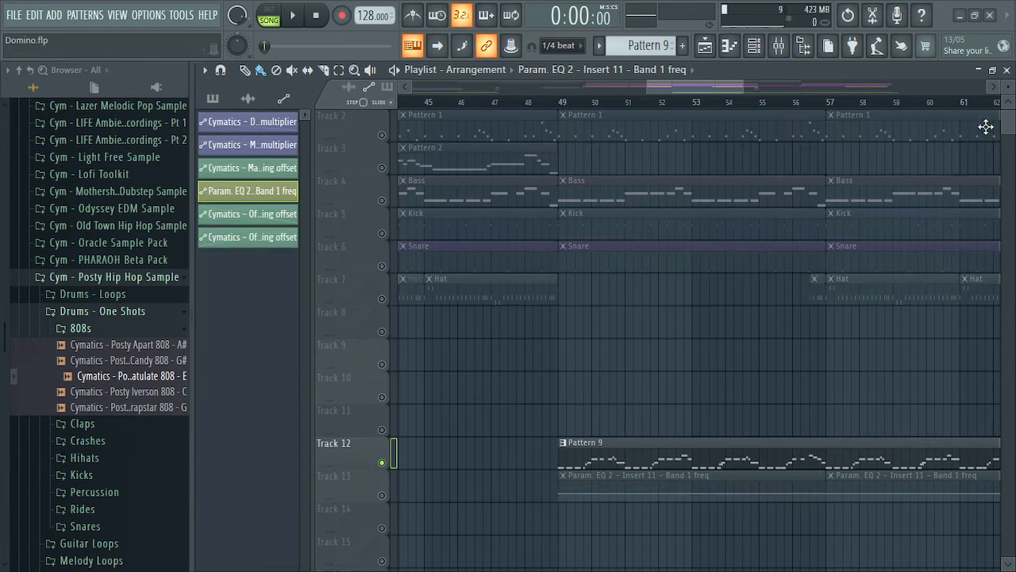
pyautogui.moveTo(566, 101); pyautogui.dragTo(560, 103)
pyautogui.press('space')
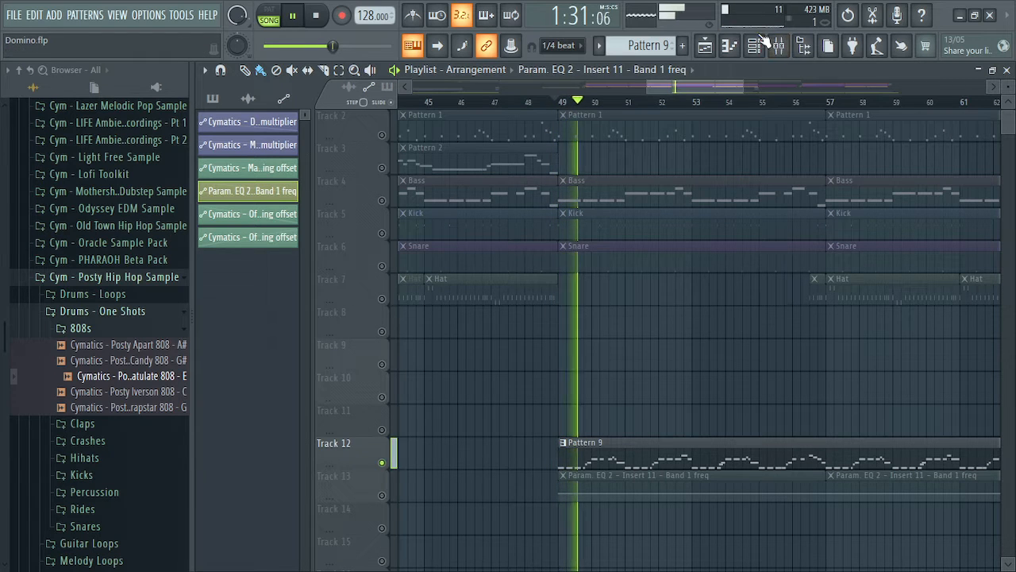
pyautogui.click(803, 45)
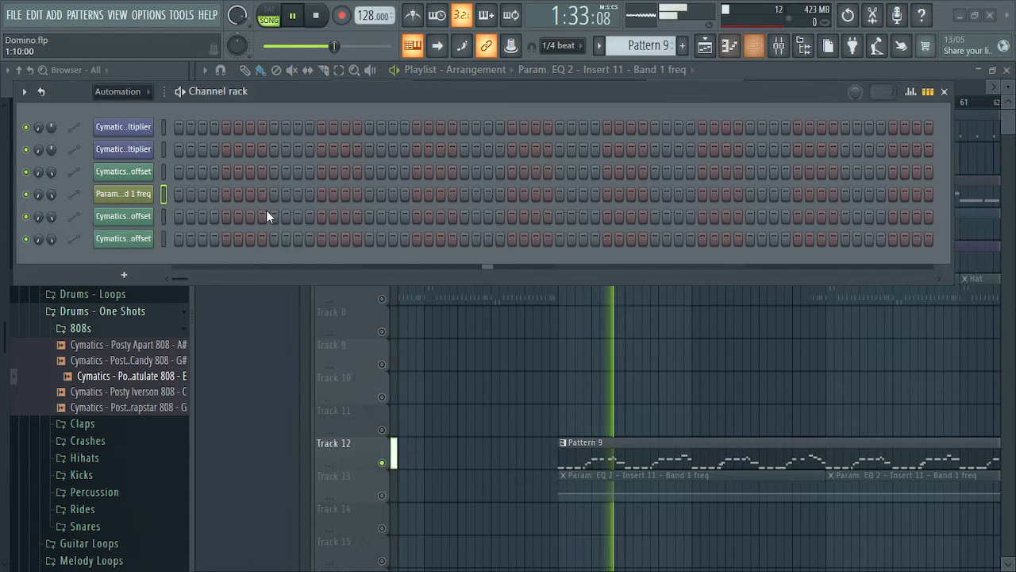
pyautogui.click(99, 92)
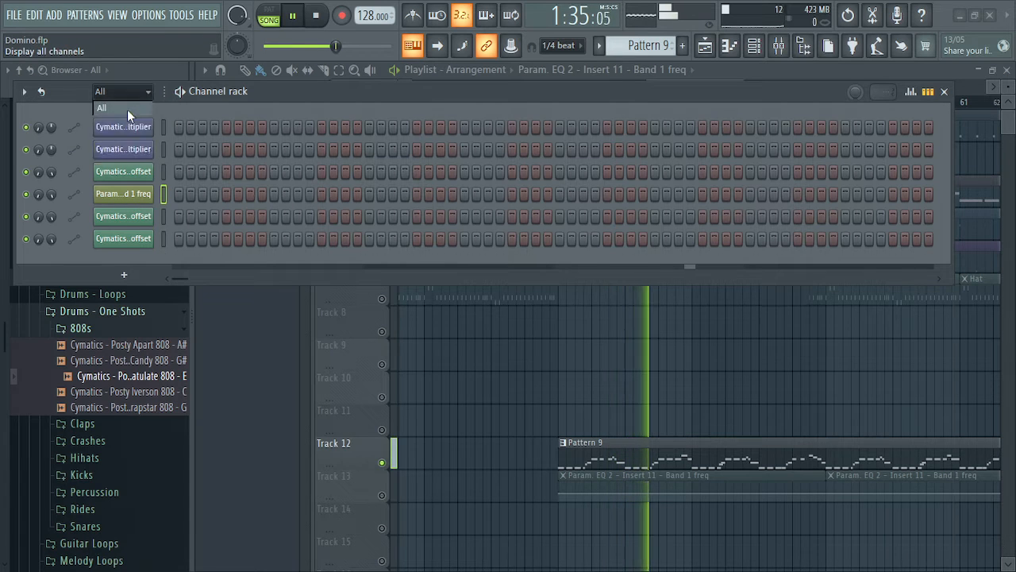
pyautogui.click(127, 110)
pyautogui.press('space')
pyautogui.click(943, 91)
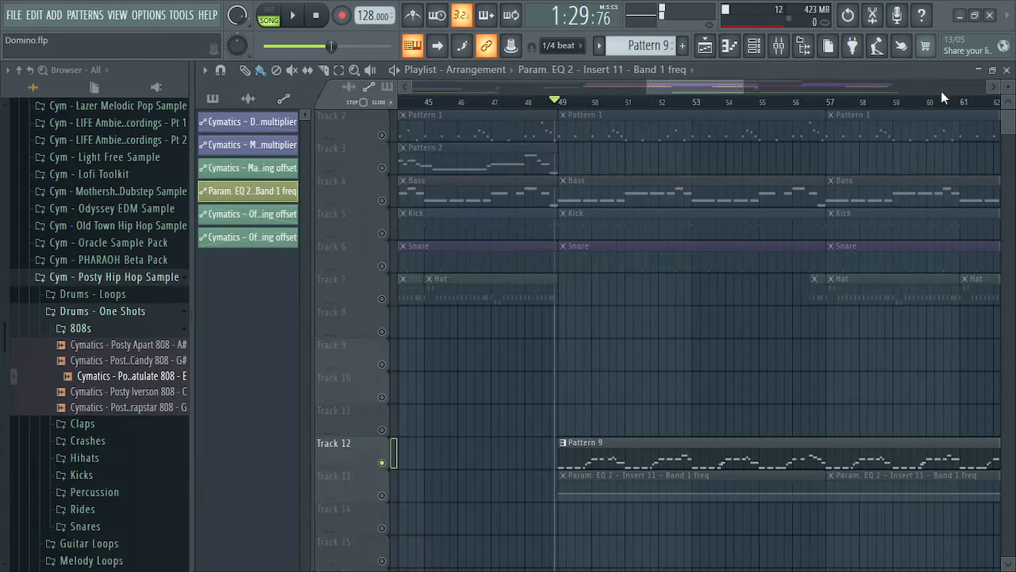
pyautogui.click(779, 46)
pyautogui.press('space')
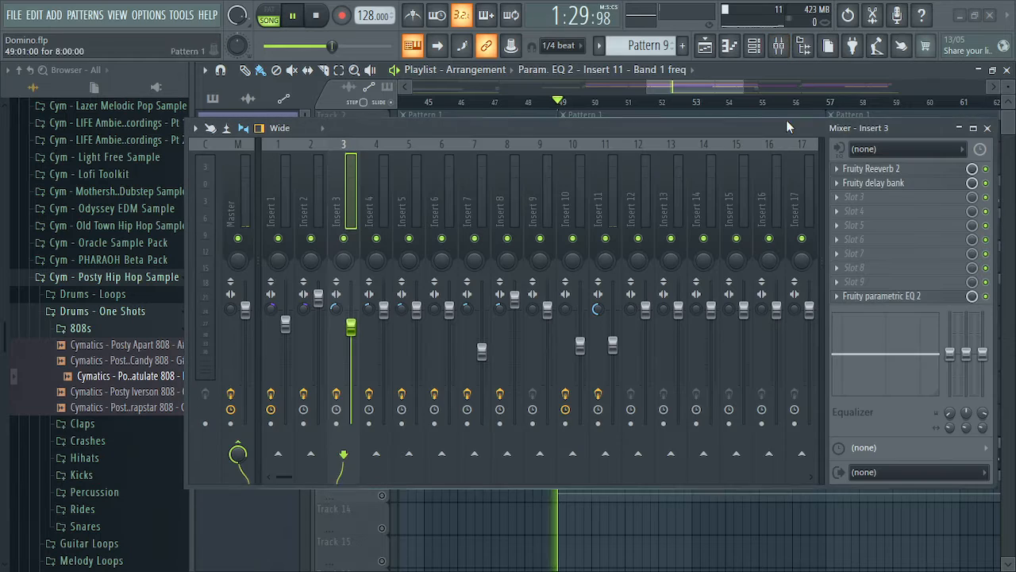
pyautogui.click(607, 196)
pyautogui.press('space')
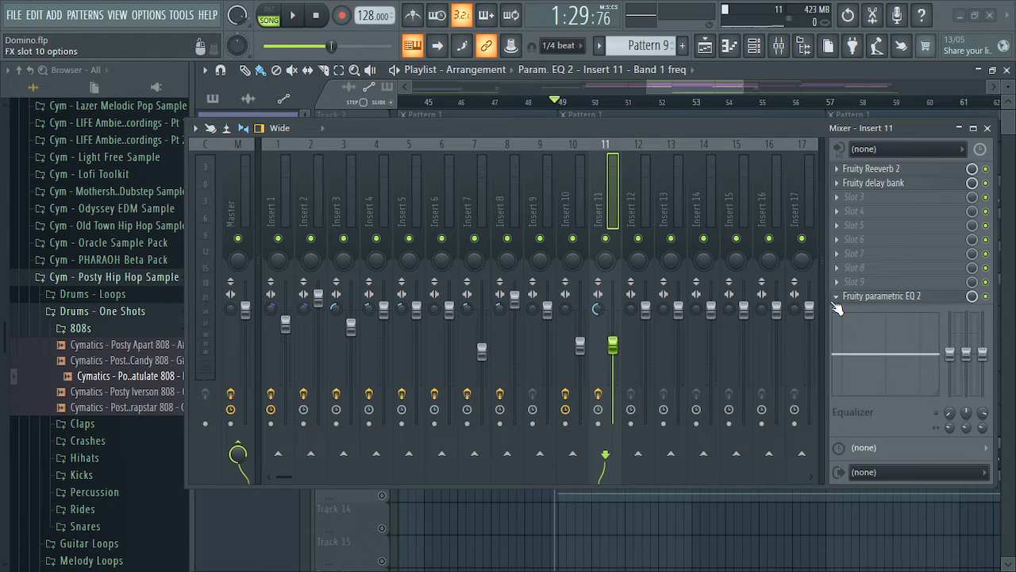
pyautogui.click(883, 308)
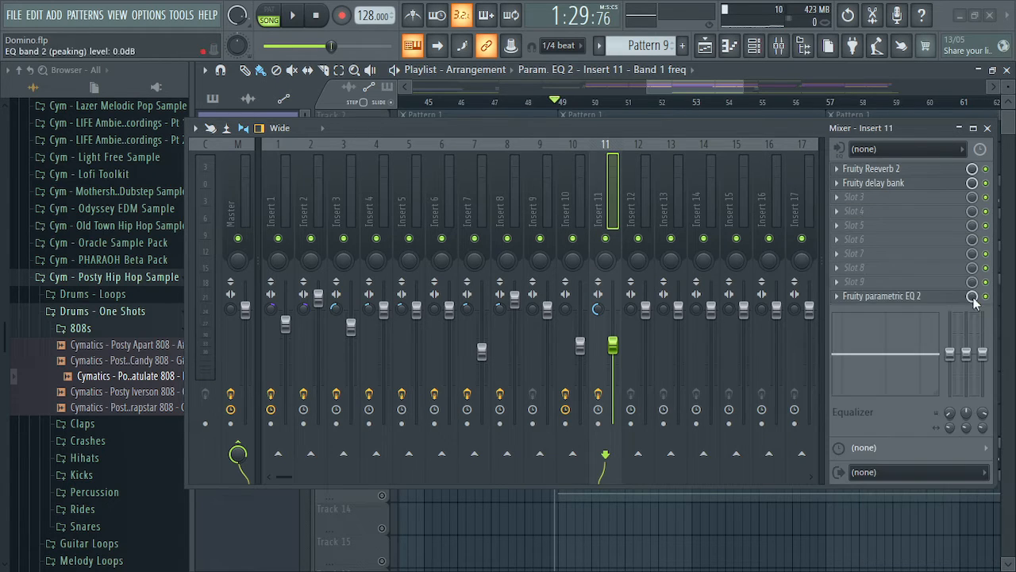
pyautogui.rightClick(972, 299)
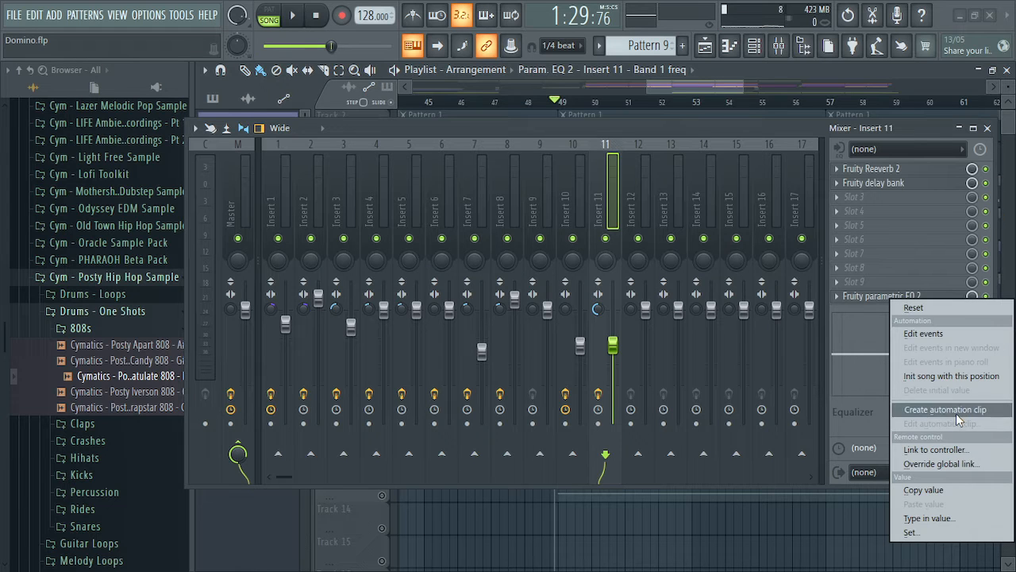
pyautogui.click(928, 410)
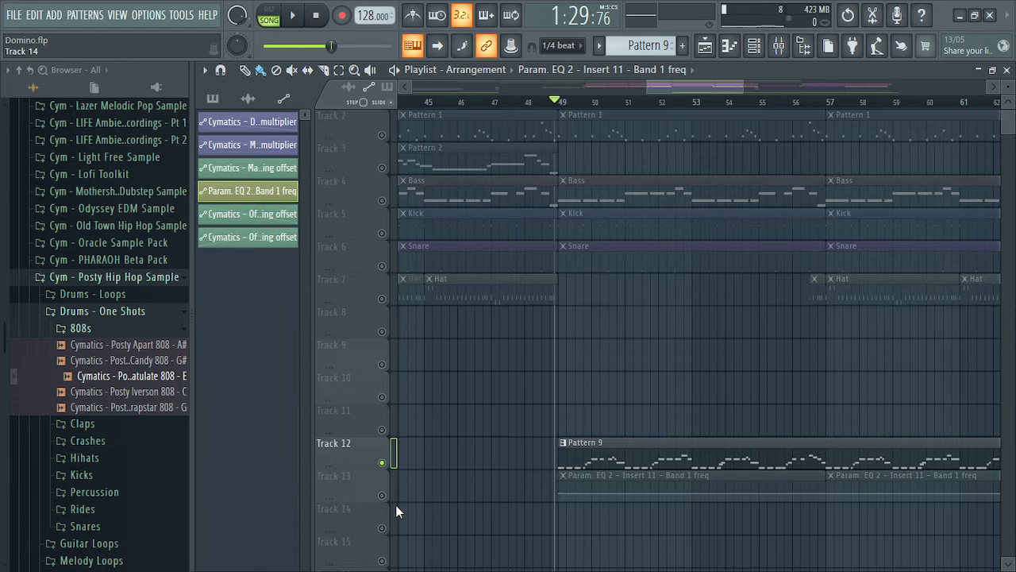
# Select Track 13's Param. EQ 2 clips and audition from bar 49 with Track 13 muted
pyautogui.click(598, 474)
pyautogui.press('space')
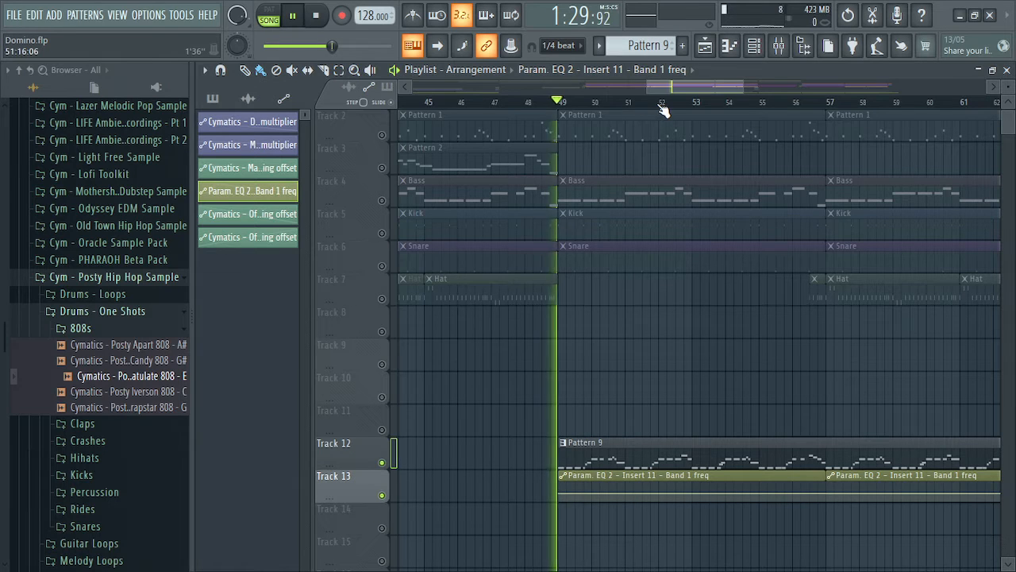
pyautogui.press('space')
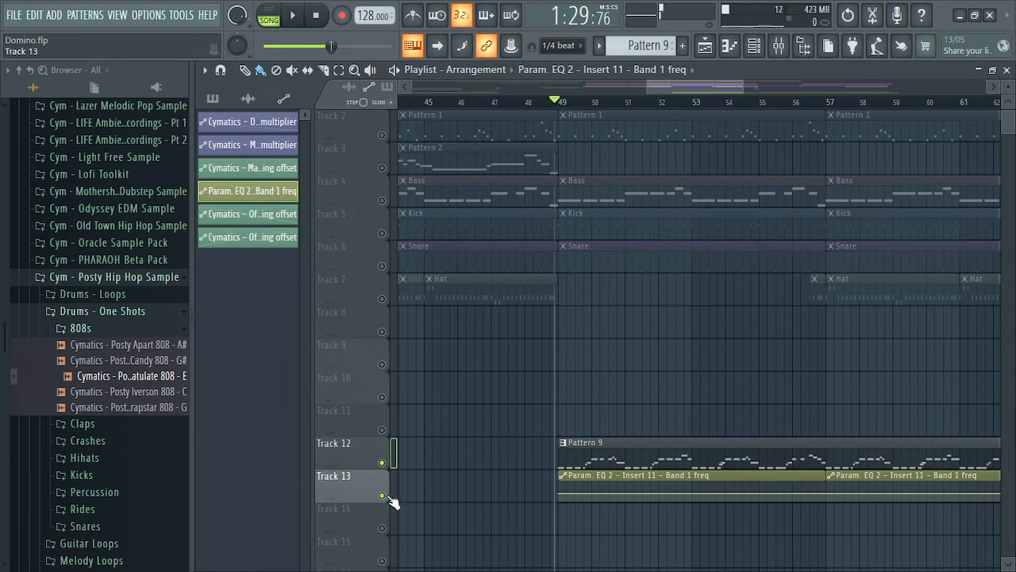
pyautogui.moveTo(690, 86)
pyautogui.mouseDown()
pyautogui.moveTo(868, 101)
pyautogui.moveTo(698, 95)
pyautogui.mouseUp()
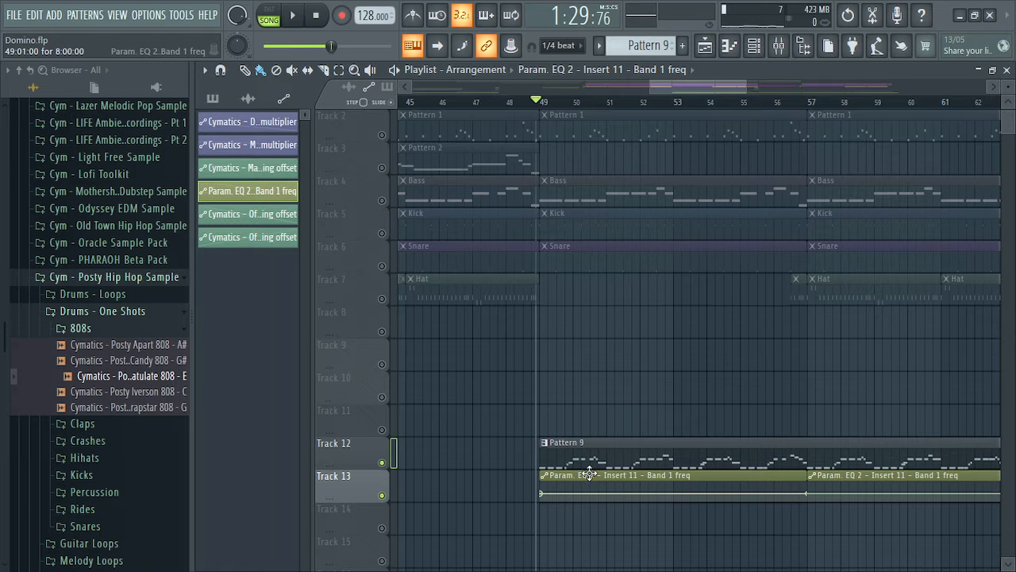
pyautogui.click(381, 495)
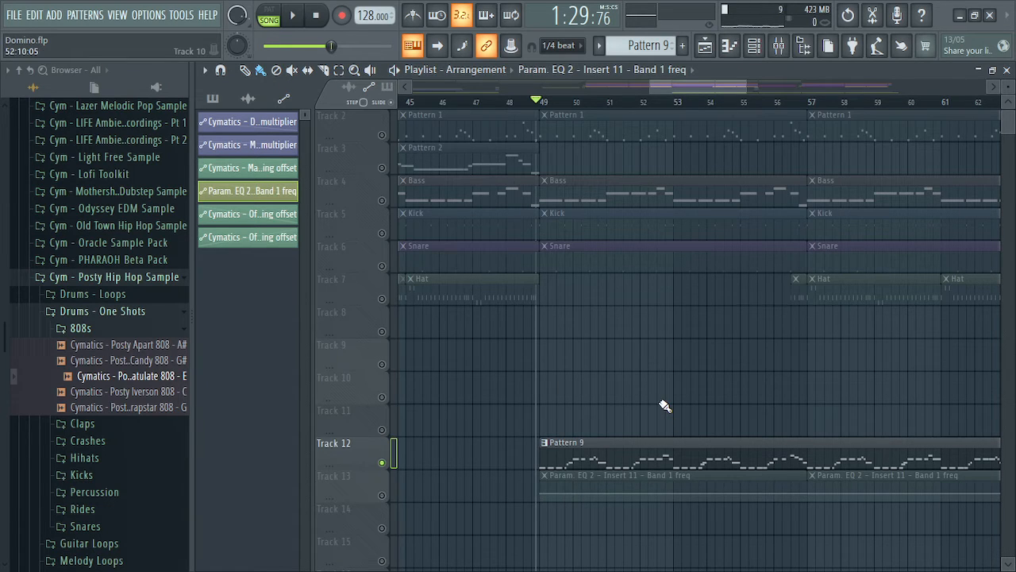
pyautogui.press('space')
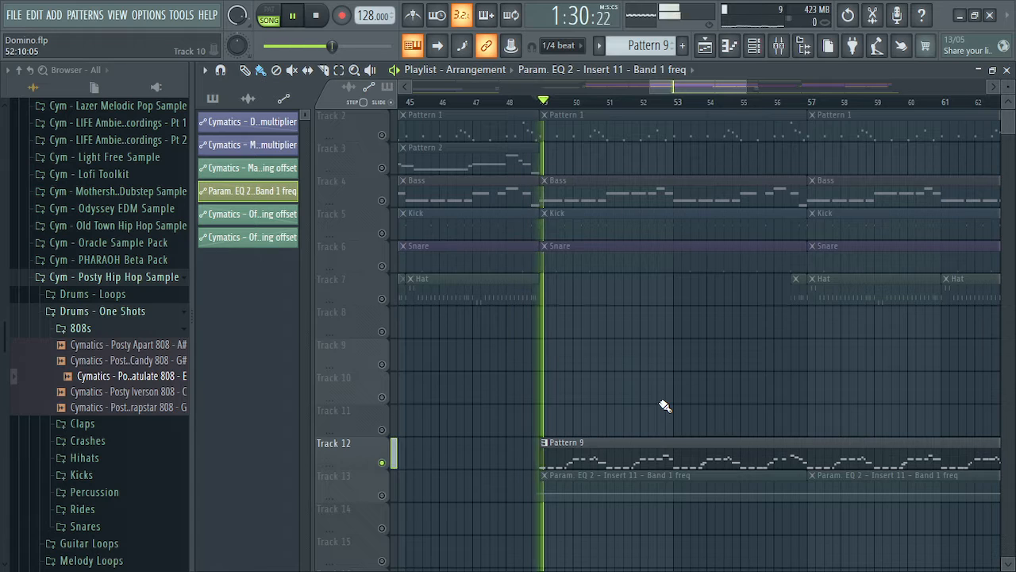
pyautogui.press('space')
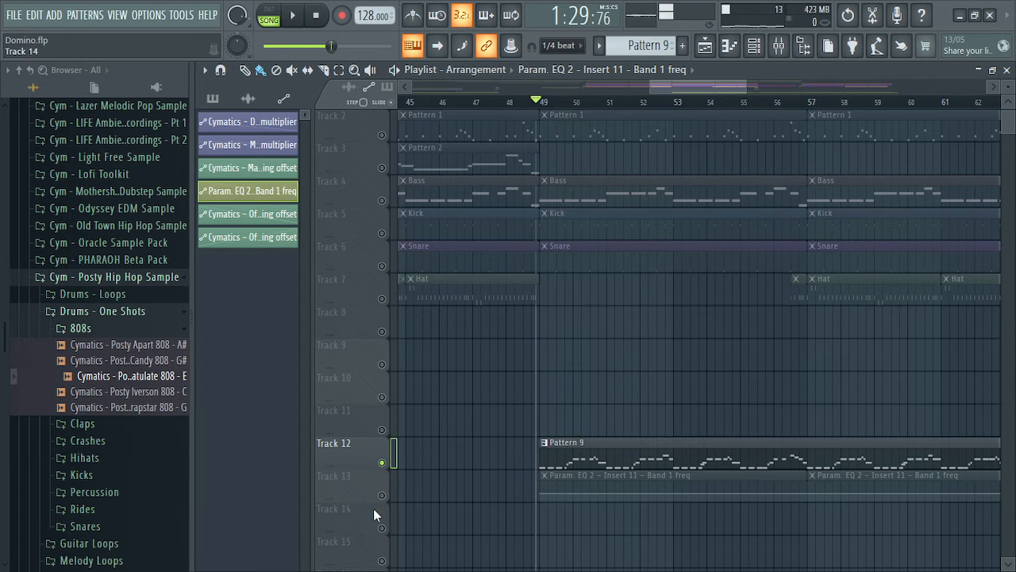
# Unmute Track 13 and play to hear the Band 1 freq automation, then stop
pyautogui.click(382, 500)
pyautogui.press('space')
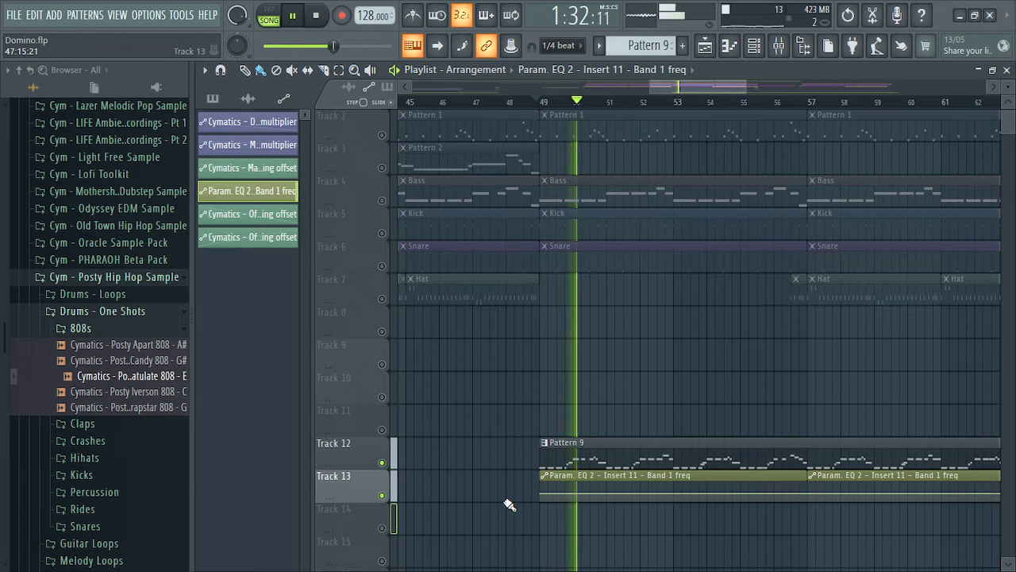
pyautogui.press('space')
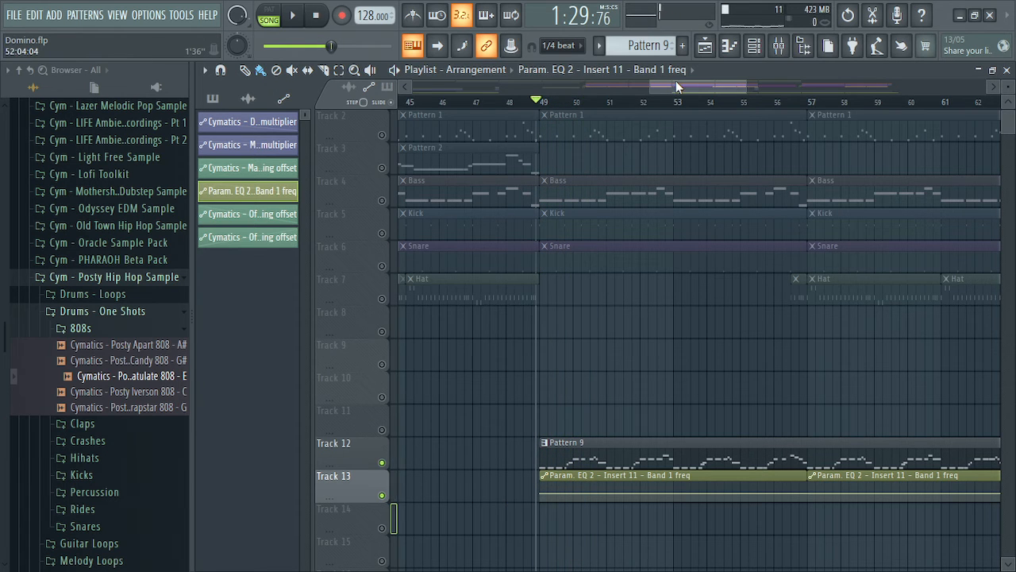
pyautogui.moveTo(676, 80); pyautogui.dragTo(496, 96)
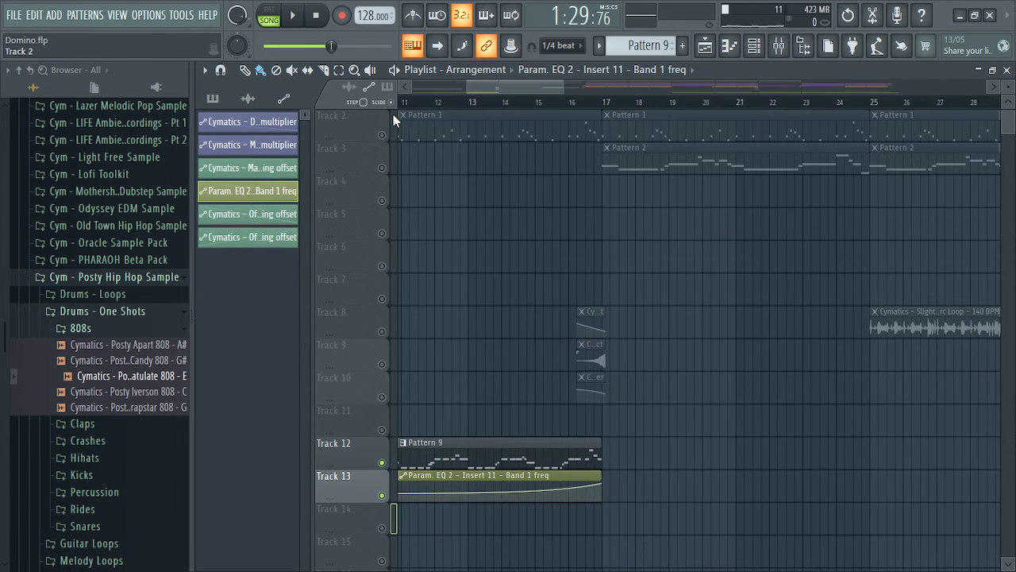
# Play the song from the beginning, then stop playback
pyautogui.click(316, 15)
pyautogui.click(295, 16)
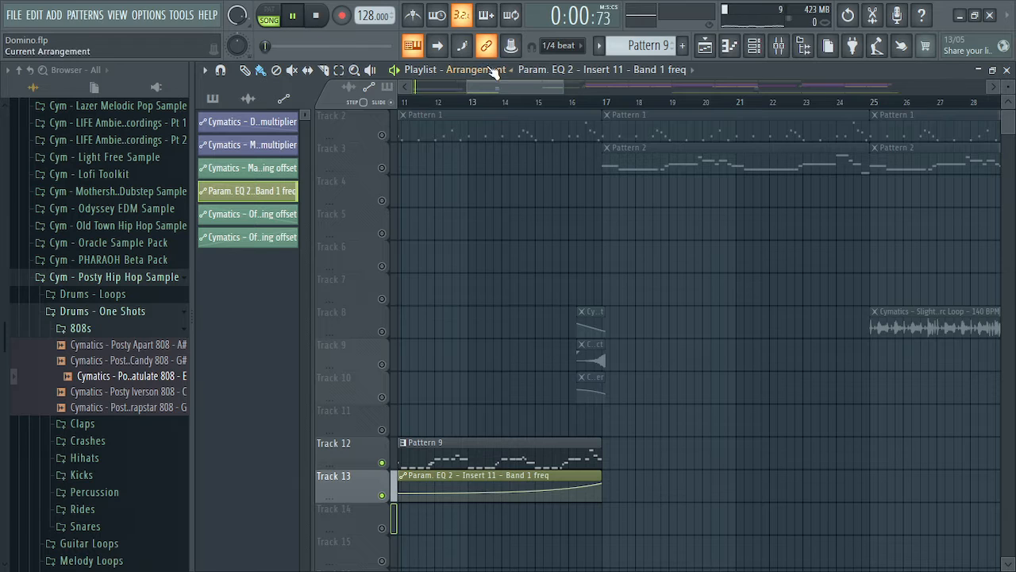
pyautogui.press('space')
# Show patterns in the picker and unmute Track 2, with no track left soloed
pyautogui.moveTo(487, 84); pyautogui.dragTo(424, 84)
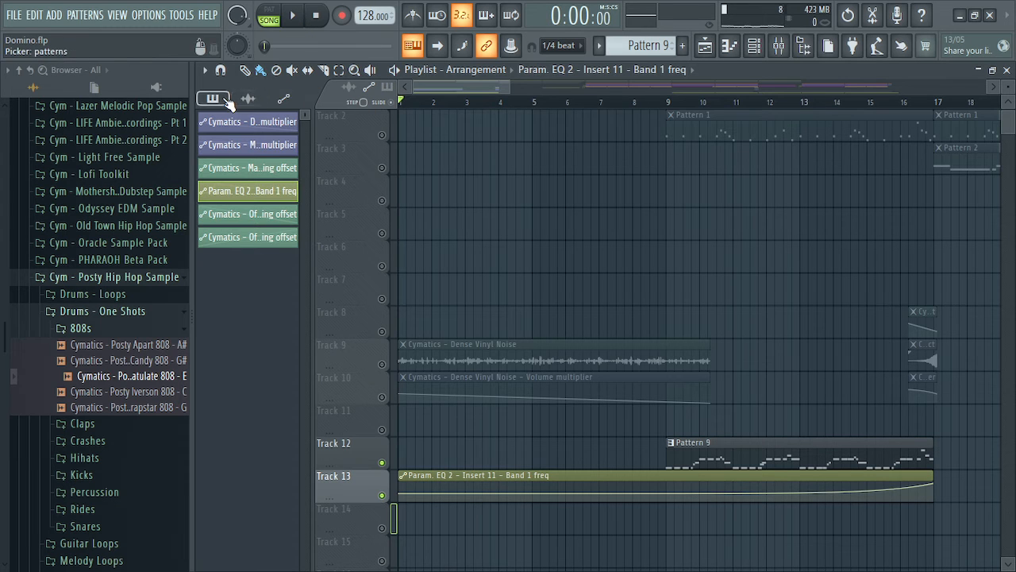
pyautogui.click(212, 99)
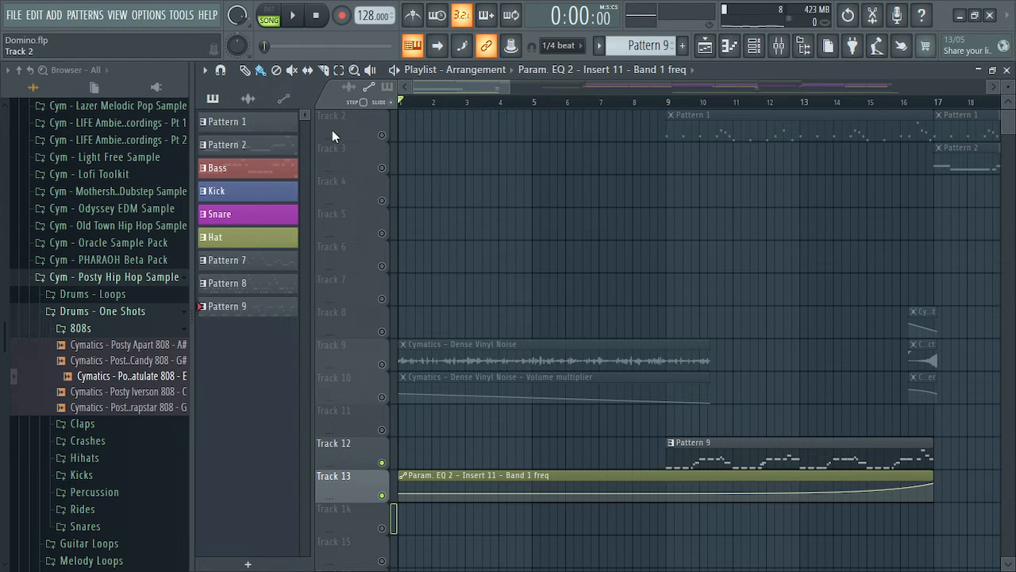
pyautogui.click(382, 135)
pyautogui.keyDown('ctrl'); pyautogui.click(382, 135); pyautogui.keyUp('ctrl')
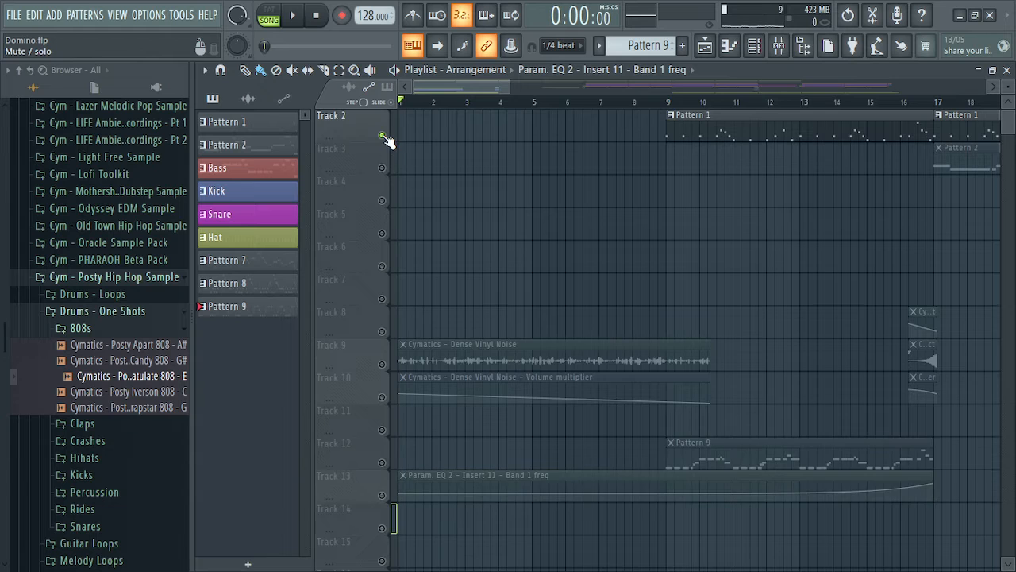
pyautogui.keyDown('ctrl'); pyautogui.click(382, 135); pyautogui.keyUp('ctrl')
pyautogui.moveTo(487, 83)
pyautogui.mouseDown()
pyautogui.moveTo(634, 85)
pyautogui.moveTo(568, 87)
pyautogui.moveTo(612, 95)
pyautogui.mouseUp()
pyautogui.scroll(1, 669, 283)
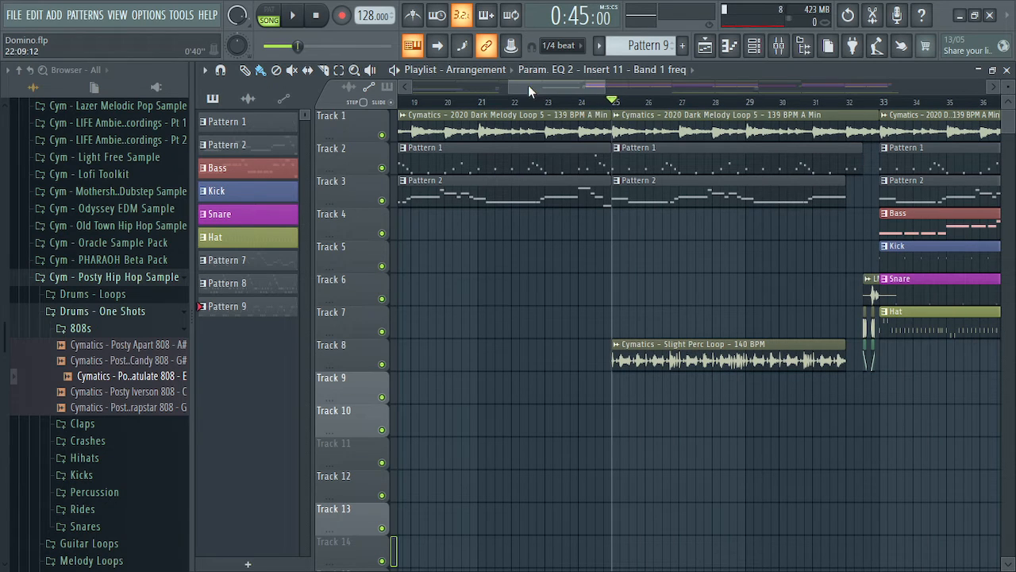
pyautogui.hotkey('alt', 'Tab')
pyautogui.hotkey('alt', 'Tab')
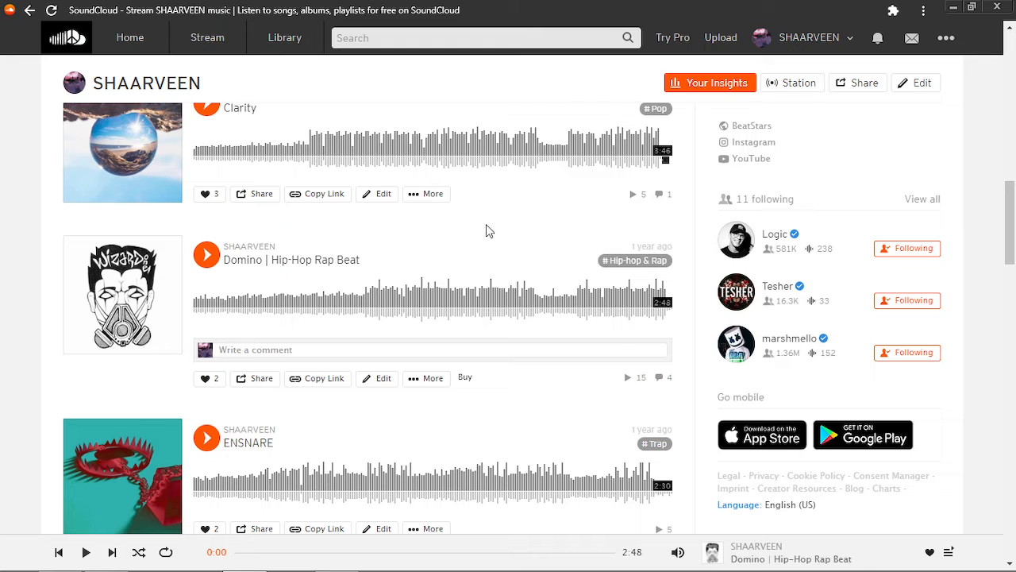
pyautogui.hotkey('alt', 'Tab')
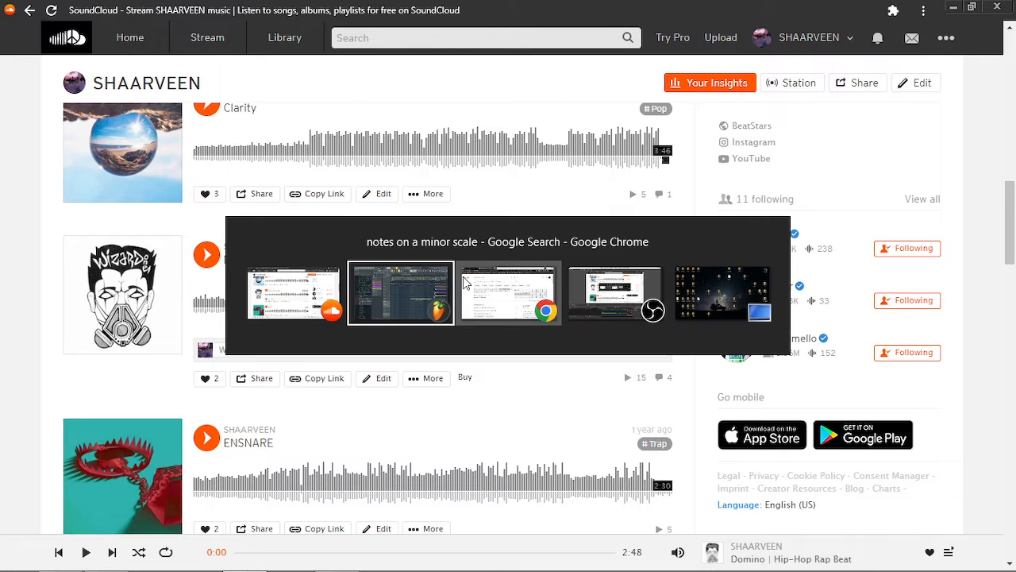
pyautogui.click(401, 292)
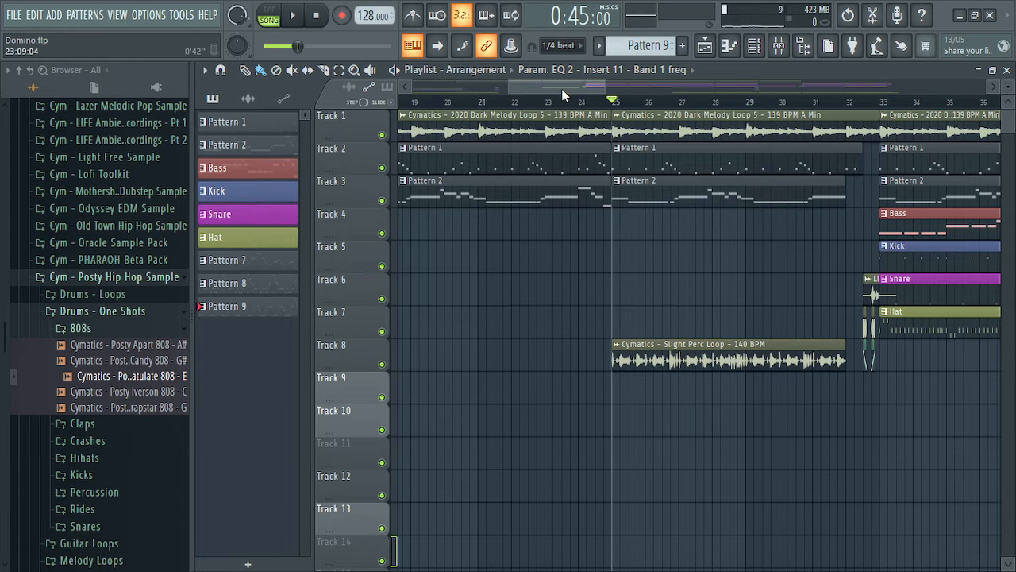
pyautogui.moveTo(562, 88); pyautogui.dragTo(581, 87)
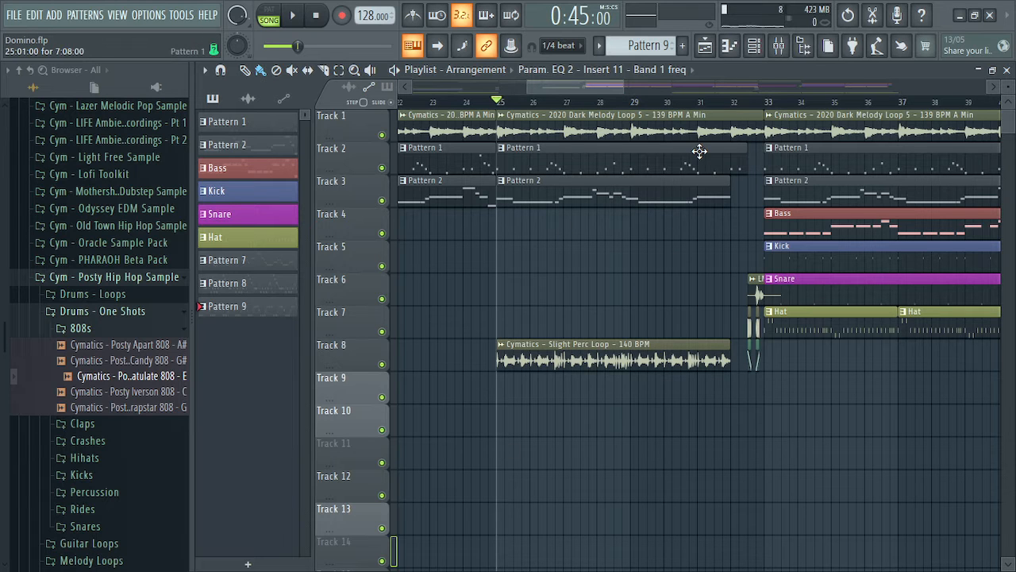
pyautogui.moveTo(585, 89); pyautogui.dragTo(783, 87)
pyautogui.hscroll(-15, 826, 113)
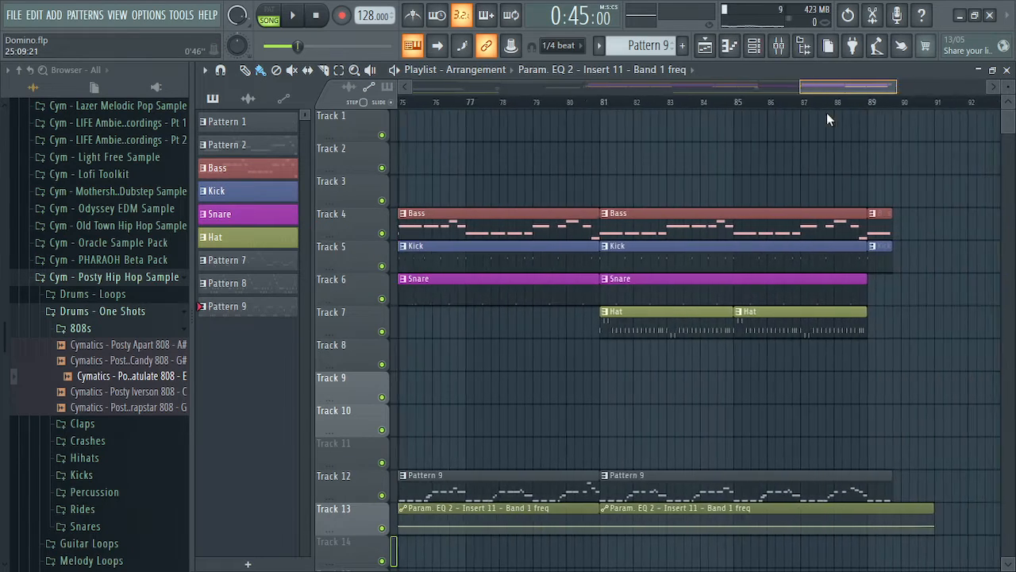
pyautogui.hscroll(5, 666, 174)
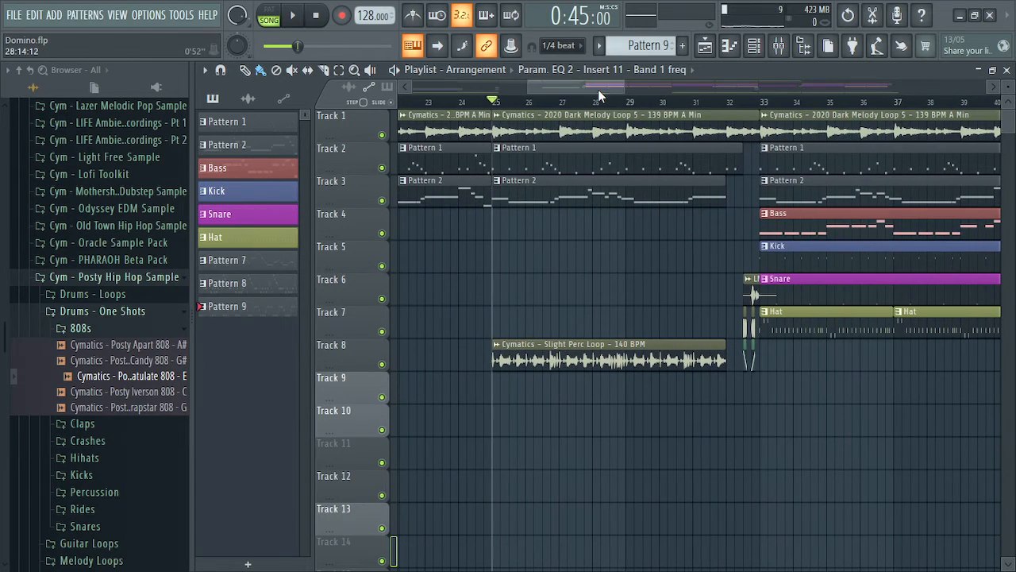
pyautogui.moveTo(598, 89); pyautogui.dragTo(608, 90)
pyautogui.press('space')
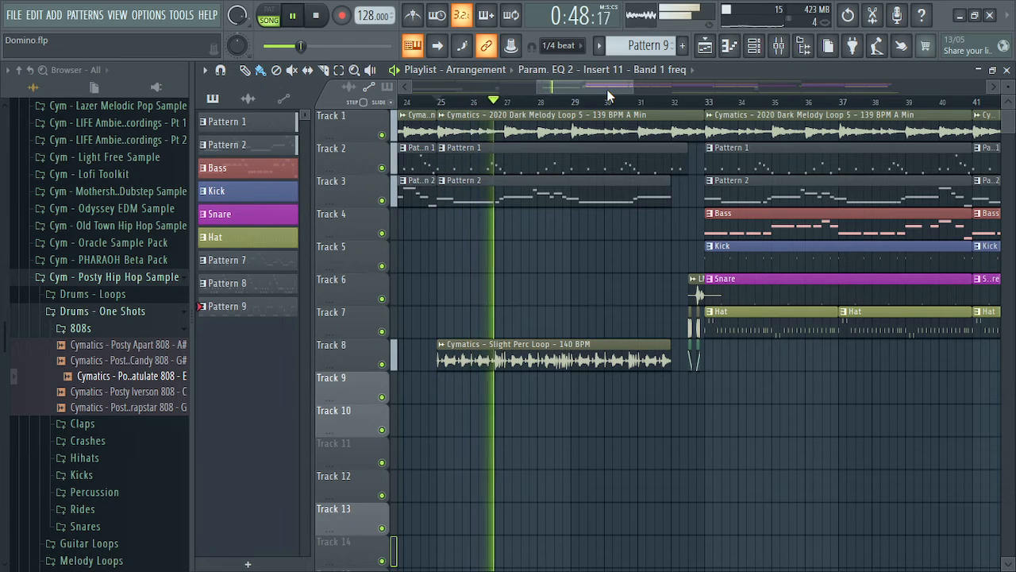
pyautogui.scroll(-1, 764, 302)
pyautogui.scroll(1, 764, 302)
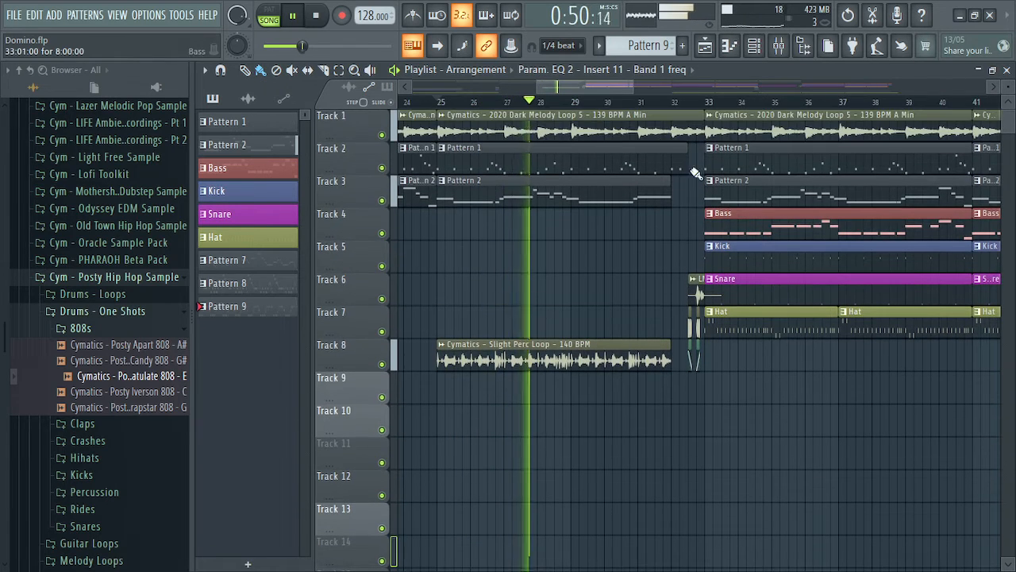
pyautogui.moveTo(599, 80); pyautogui.dragTo(608, 79)
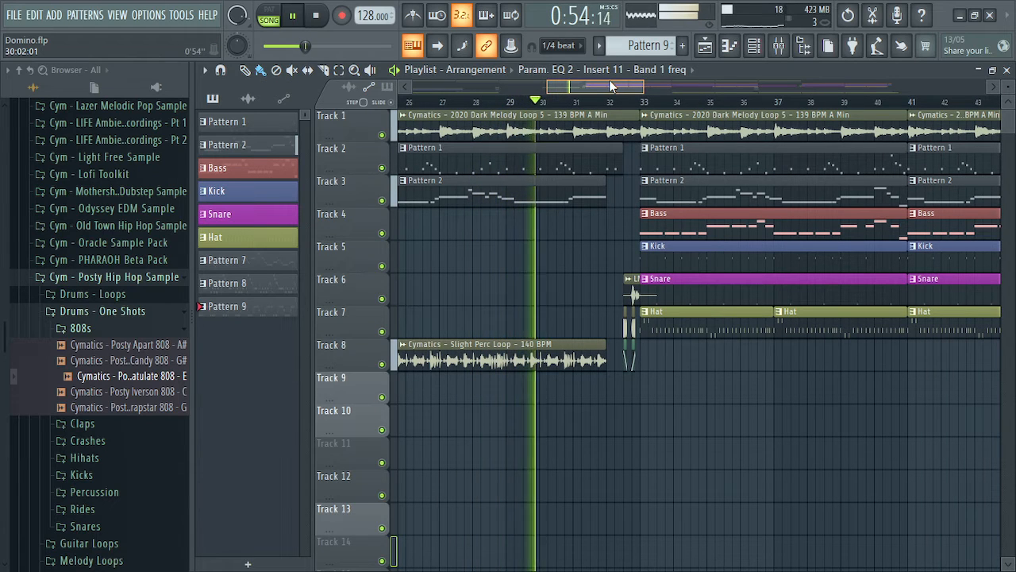
pyautogui.moveTo(609, 79); pyautogui.dragTo(613, 79)
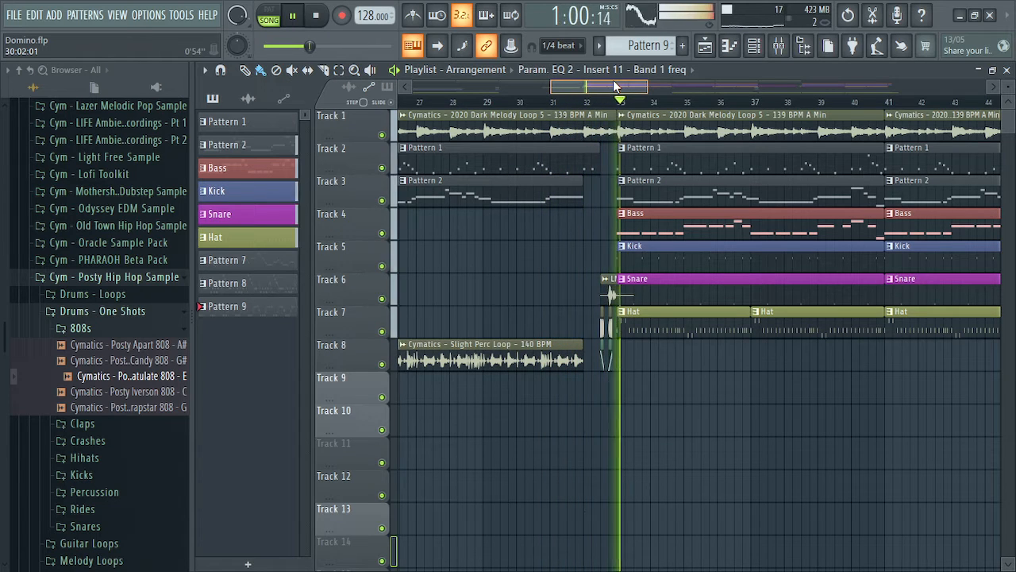
pyautogui.moveTo(613, 85); pyautogui.dragTo(623, 85)
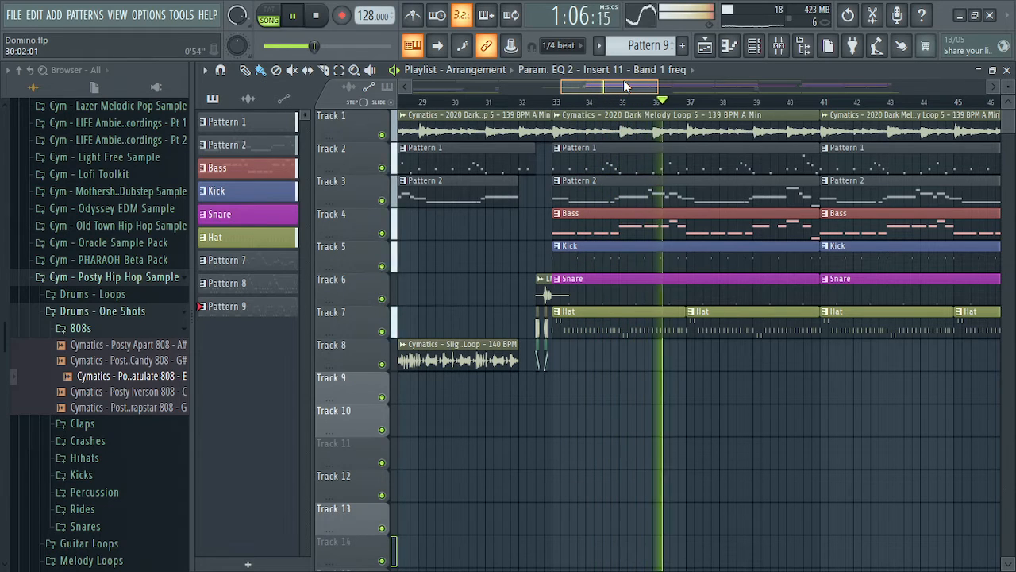
pyautogui.moveTo(624, 85); pyautogui.dragTo(651, 80)
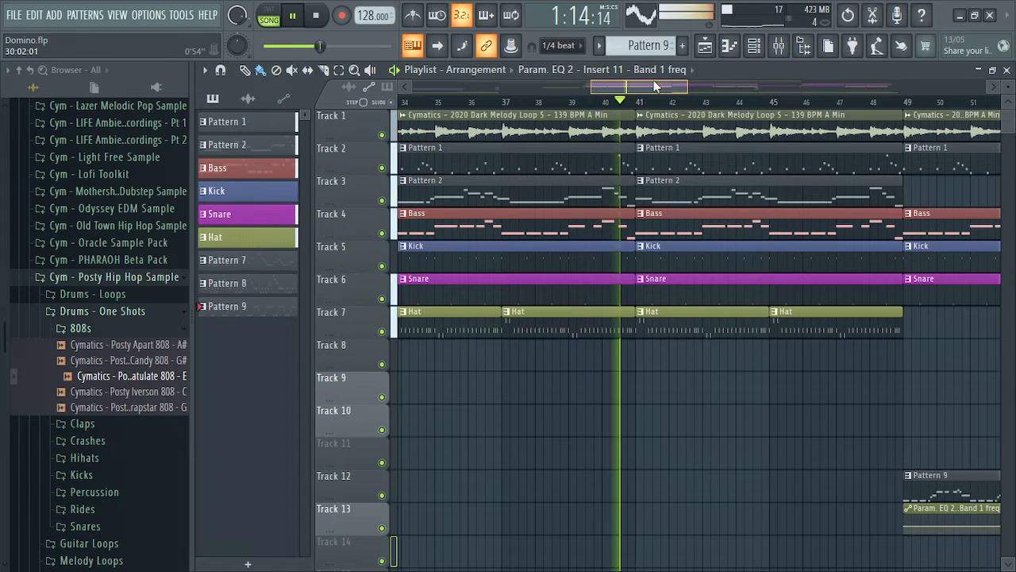
pyautogui.press('space')
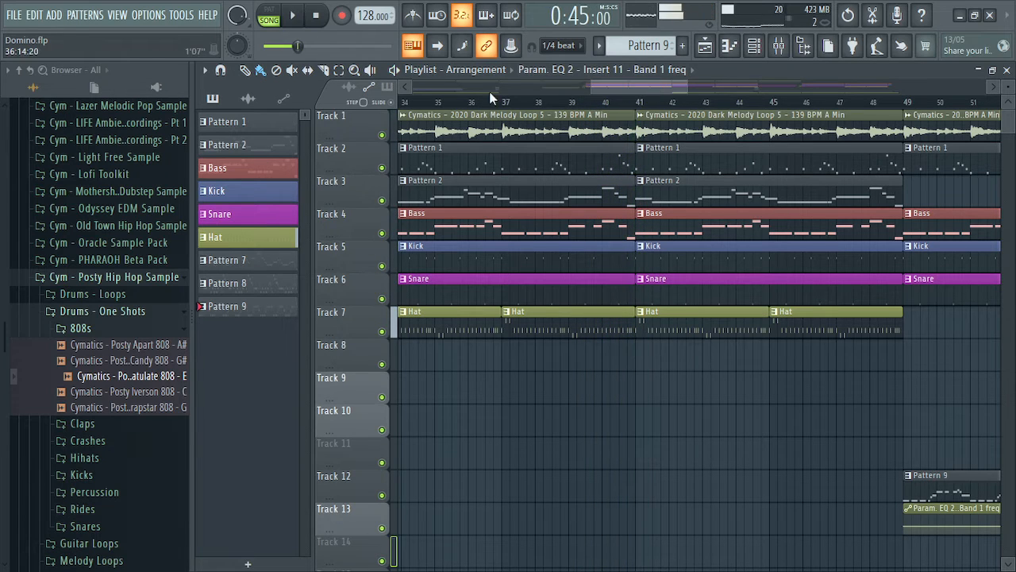
# Review the effects on mixer Inserts 10 and 9, then close the mixer
pyautogui.click(781, 48)
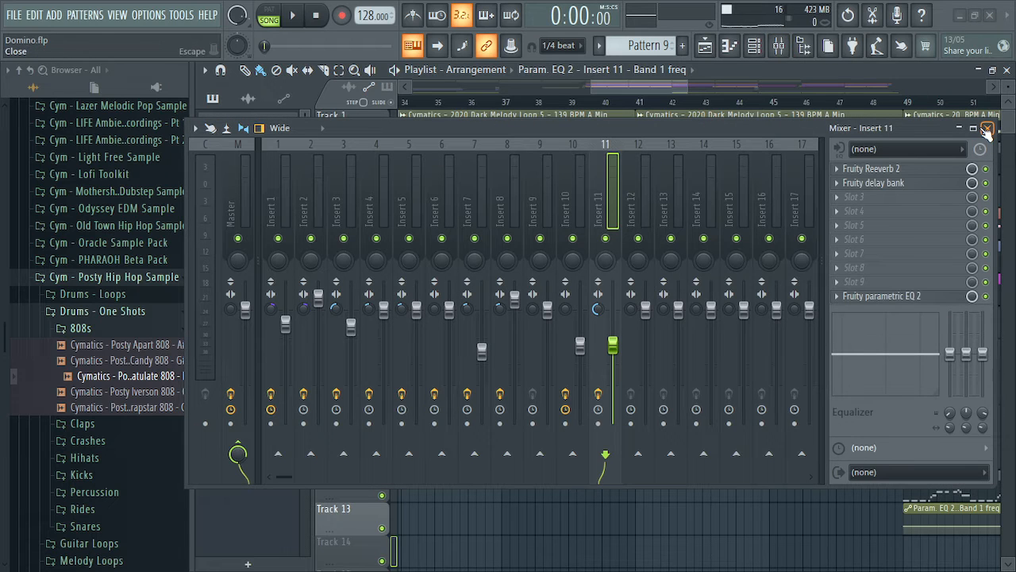
pyautogui.click(580, 188)
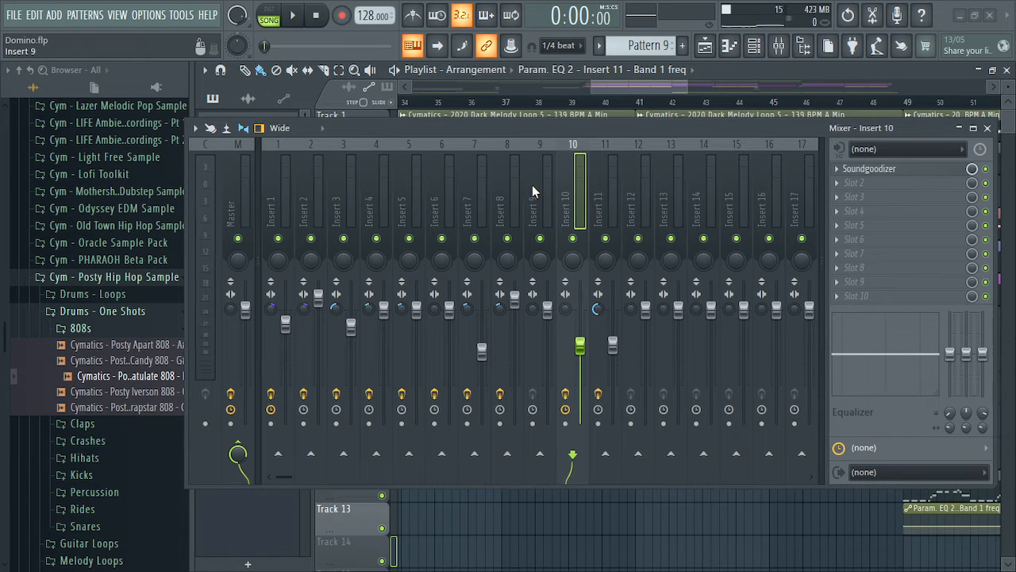
pyautogui.click(540, 190)
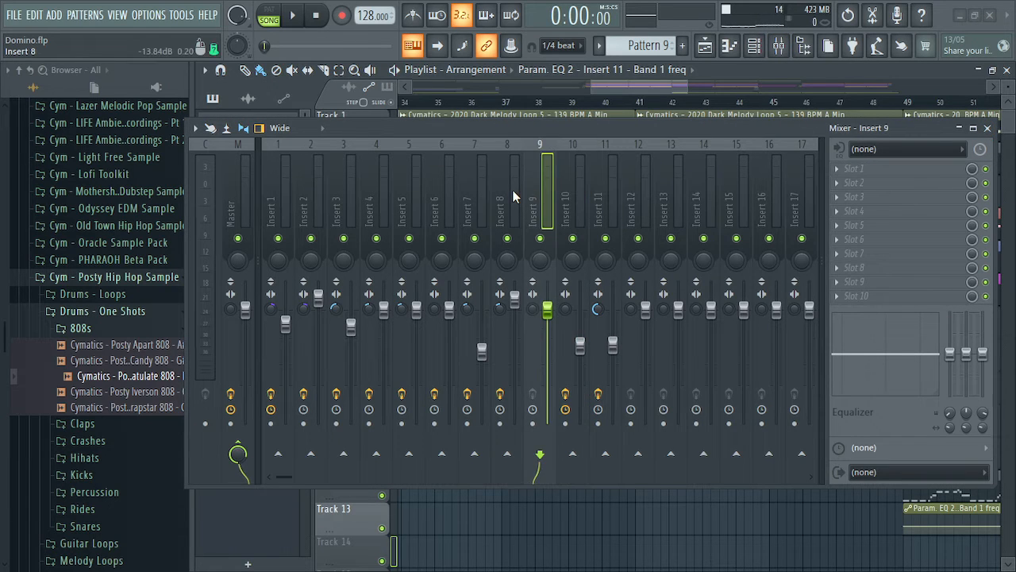
pyautogui.click(987, 128)
# Set the song position to bar 25 (0:45) on the playlist ruler
pyautogui.moveTo(630, 85); pyautogui.dragTo(607, 88)
pyautogui.click(572, 101)
pyautogui.click(532, 102)
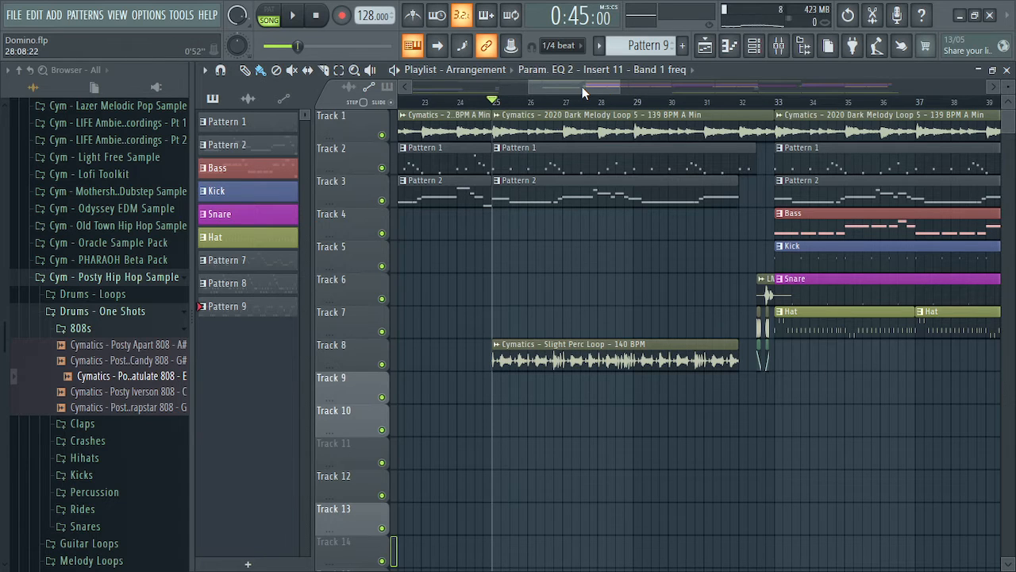
# Drag Track 3's Pattern 2 clip end from bar 32 out to bar 33
pyautogui.moveTo(581, 84); pyautogui.dragTo(583, 83)
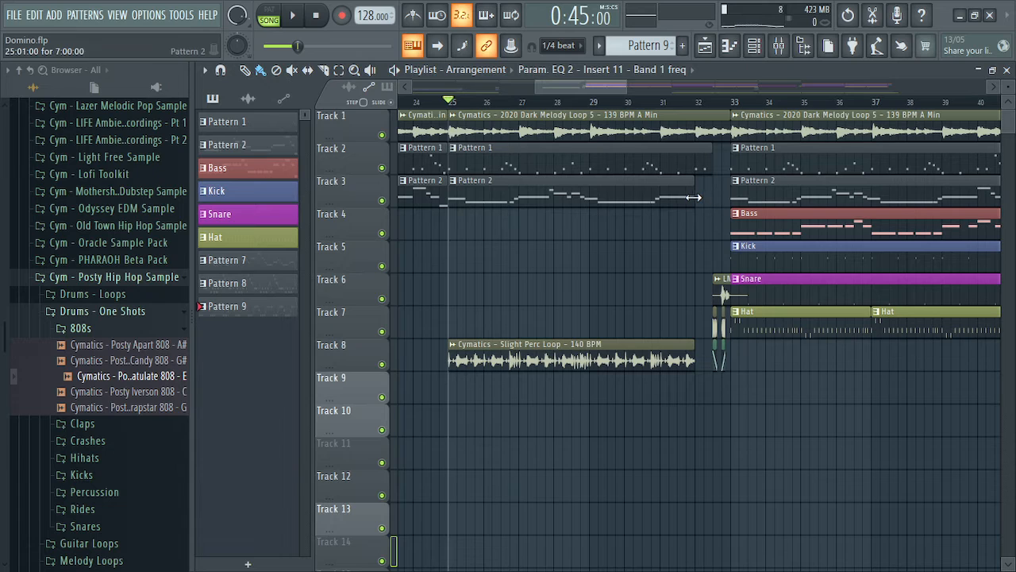
pyautogui.moveTo(694, 194)
pyautogui.mouseDown()
pyautogui.moveTo(734, 194)
pyautogui.moveTo(695, 209)
pyautogui.mouseUp()
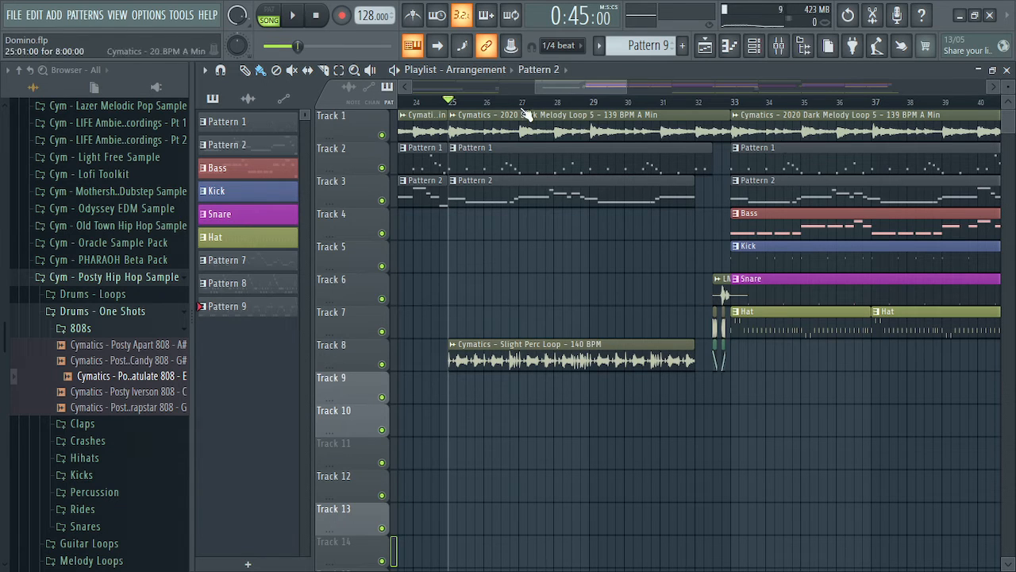
pyautogui.moveTo(579, 88); pyautogui.dragTo(603, 337)
# Open and close the LNG_110bpm_Drop-It_Louder-02 clip settings, then make Snare the current pattern
pyautogui.doubleClick(565, 303)
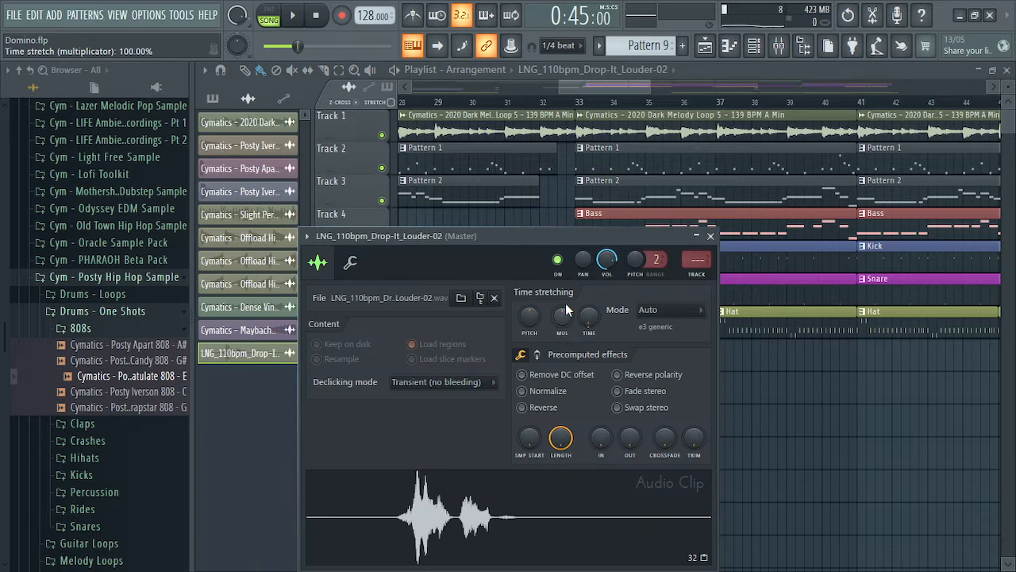
pyautogui.click(711, 236)
pyautogui.moveTo(577, 86); pyautogui.dragTo(615, 116)
pyautogui.click(651, 279)
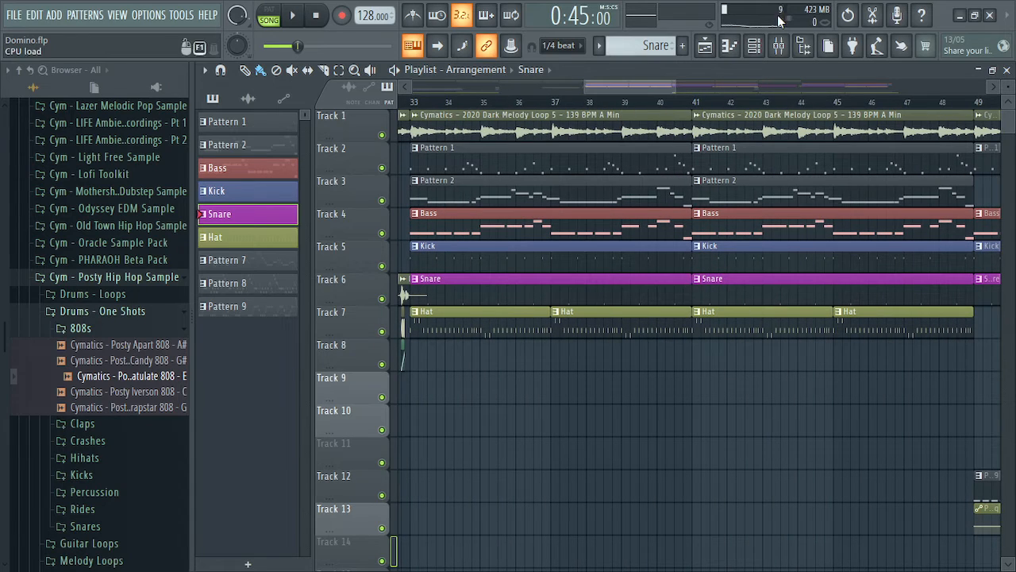
# Open and close the mixer, scroll the playlist, and minimize FL Studio to show SoundCloud
pyautogui.click(779, 47)
pyautogui.click(976, 128)
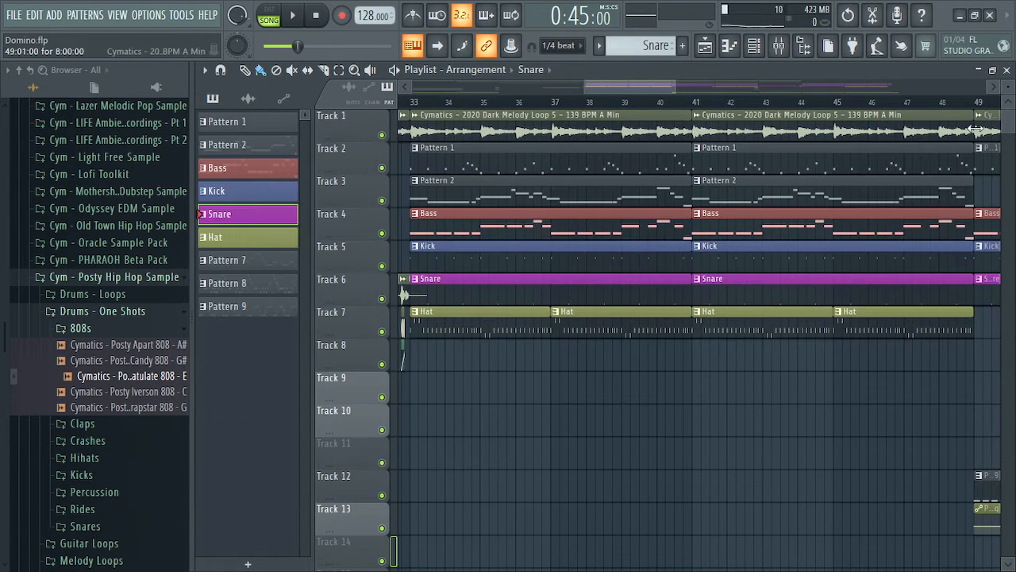
pyautogui.moveTo(626, 89); pyautogui.dragTo(705, 91)
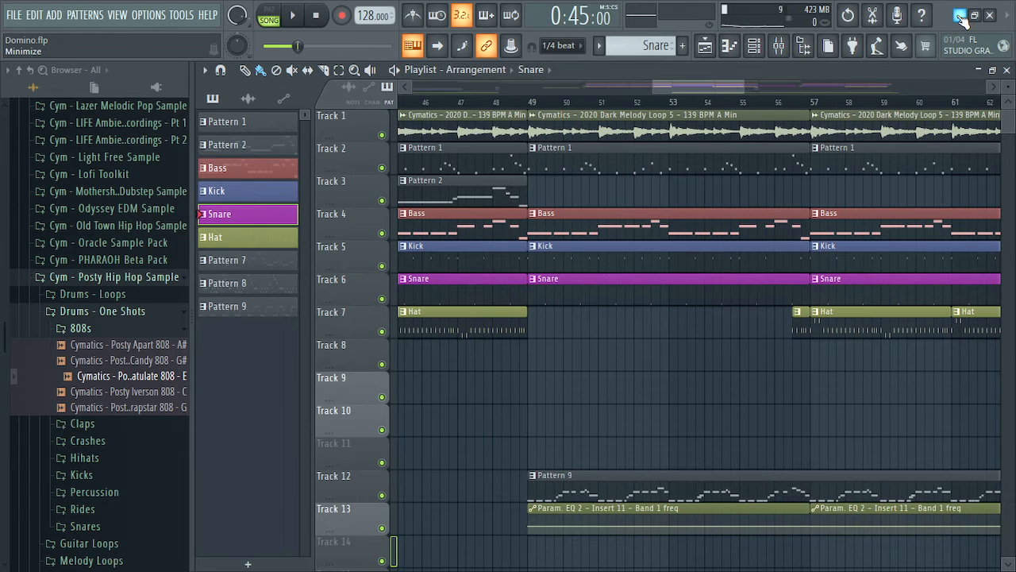
pyautogui.click(961, 18)
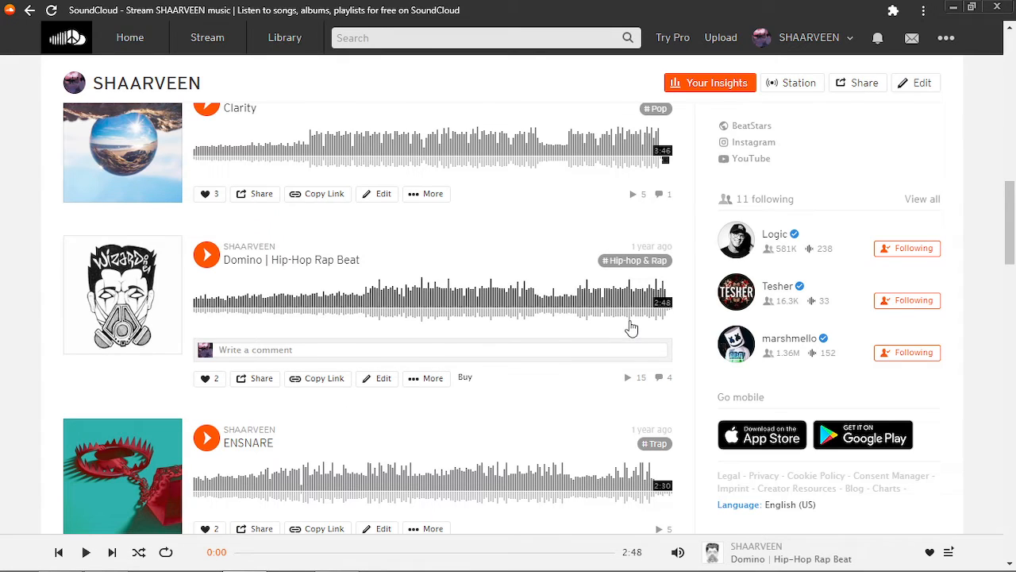
# Scroll through the SoundCloud profile's track list
pyautogui.scroll(8, 549, 251)
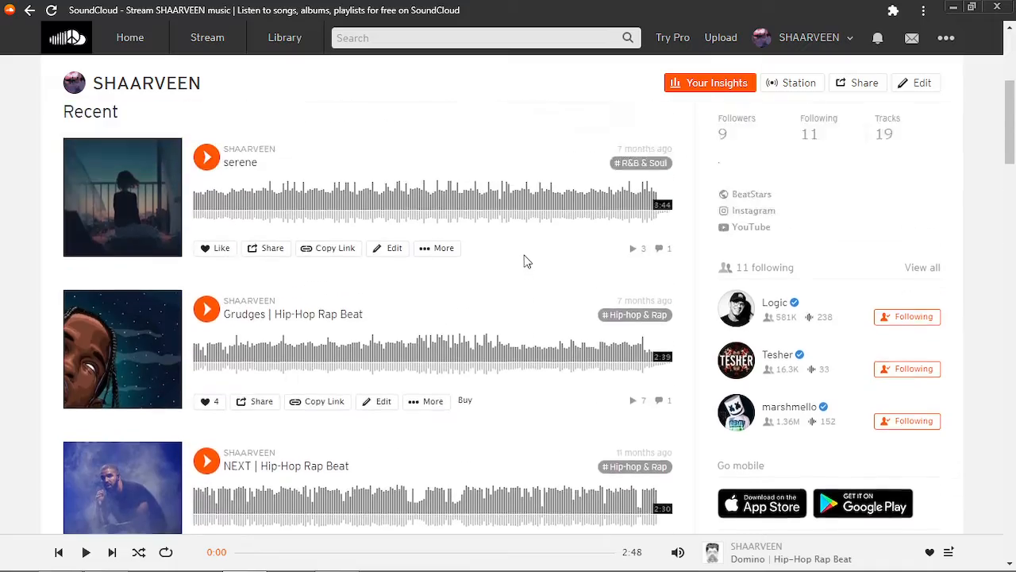
pyautogui.scroll(3, 520, 258)
pyautogui.scroll(-15, 512, 252)
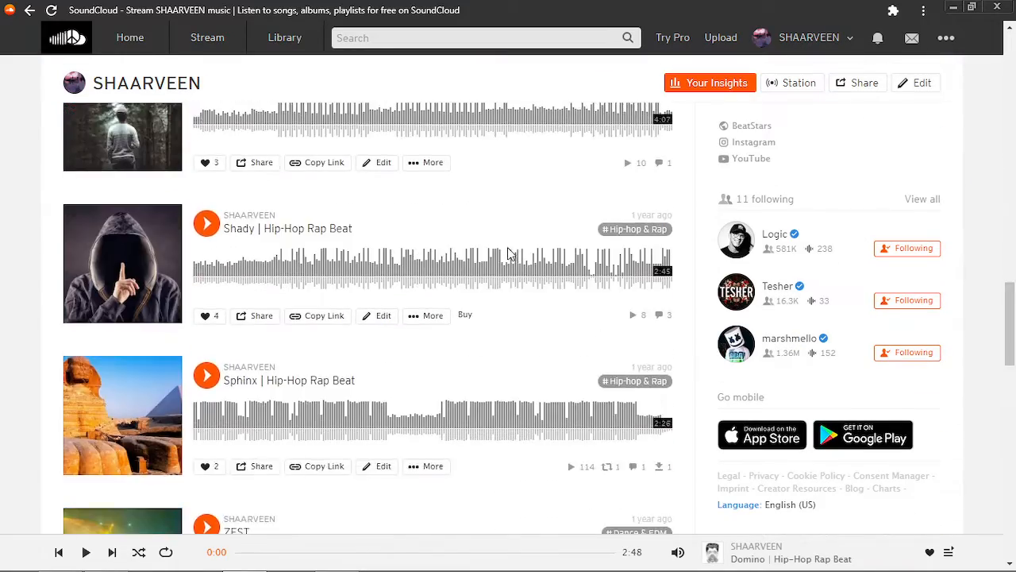
pyautogui.scroll(-15, 511, 250)
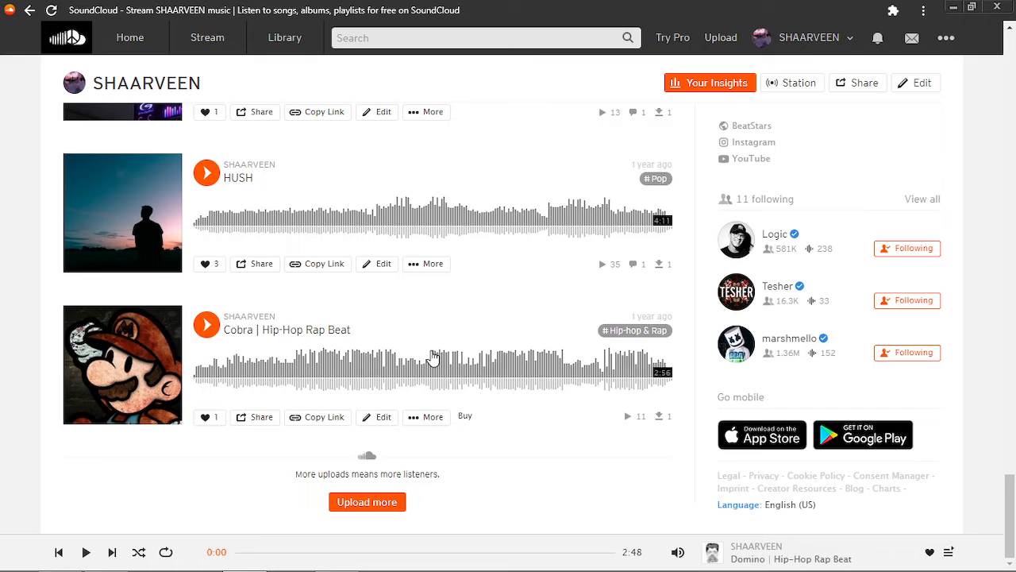
pyautogui.scroll(10, 428, 349)
pyautogui.scroll(15, 433, 357)
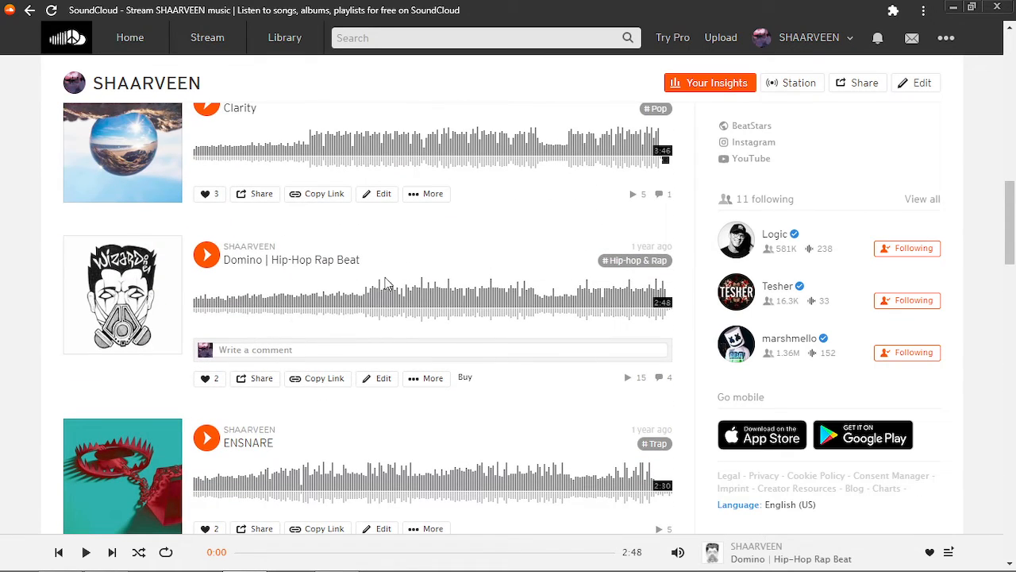
pyautogui.scroll(10, 477, 317)
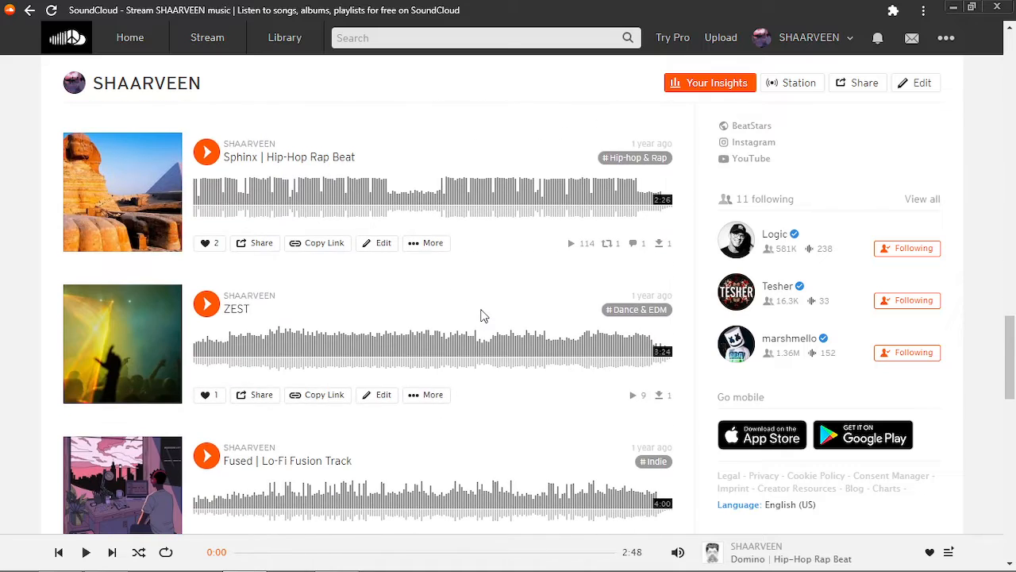
pyautogui.scroll(-5, 484, 315)
pyautogui.scroll(-5, 482, 316)
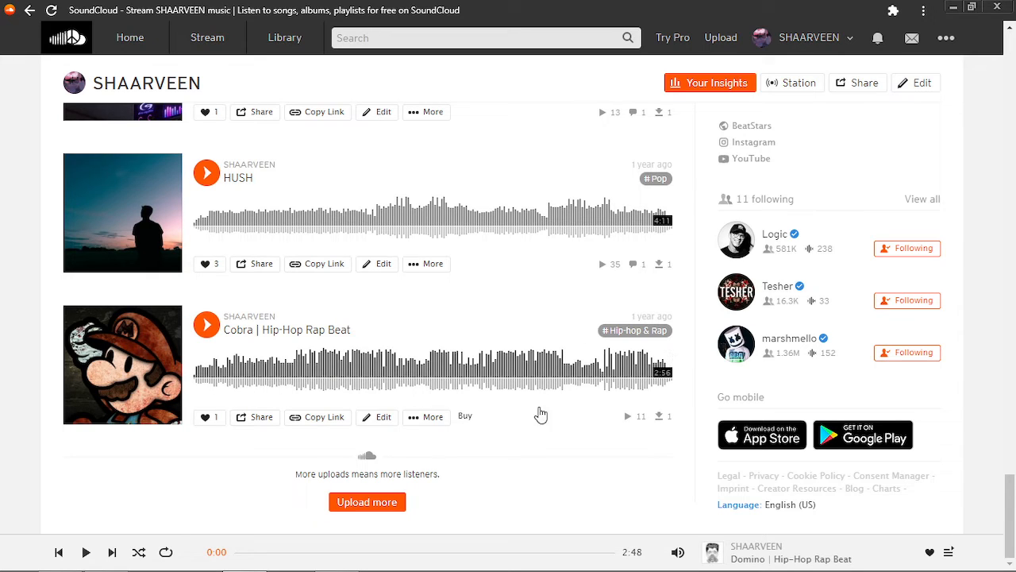
# Browse the track list further, then minimize SoundCloud to reveal the 'notes on a minor scale' search
pyautogui.scroll(10, 381, 381)
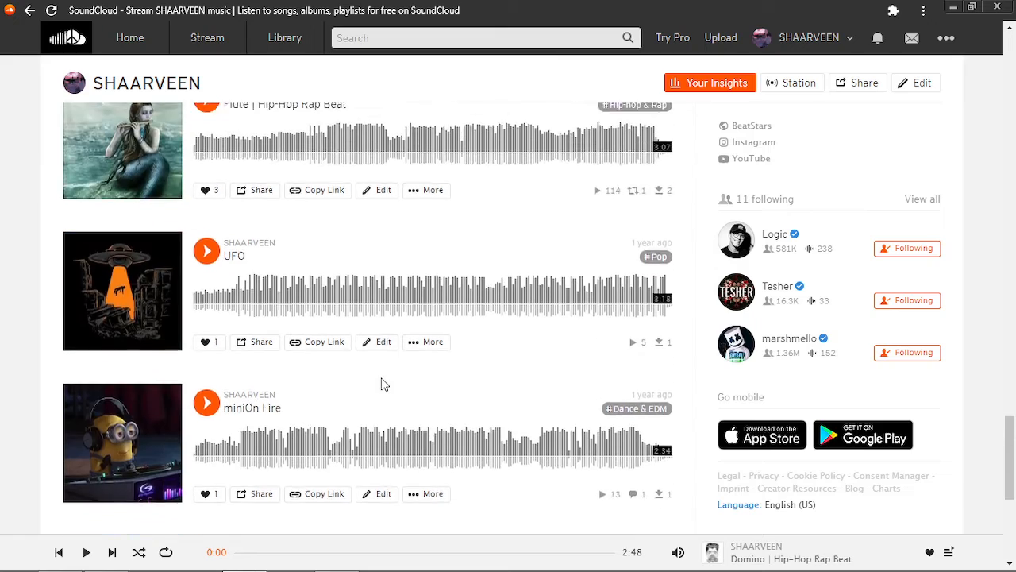
pyautogui.scroll(-4, 377, 377)
pyautogui.scroll(-7, 378, 371)
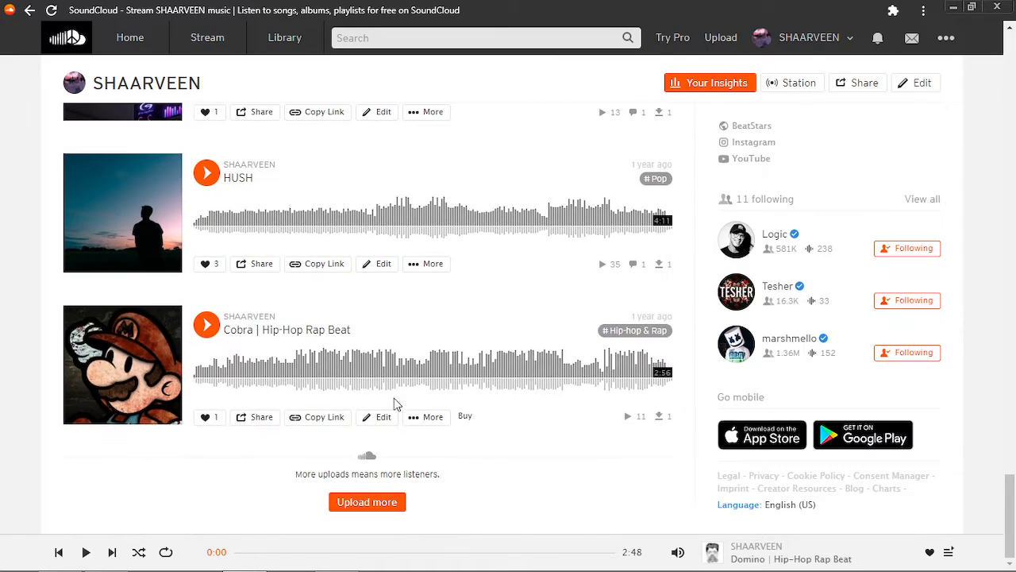
pyautogui.scroll(5, 537, 379)
pyautogui.scroll(14, 537, 379)
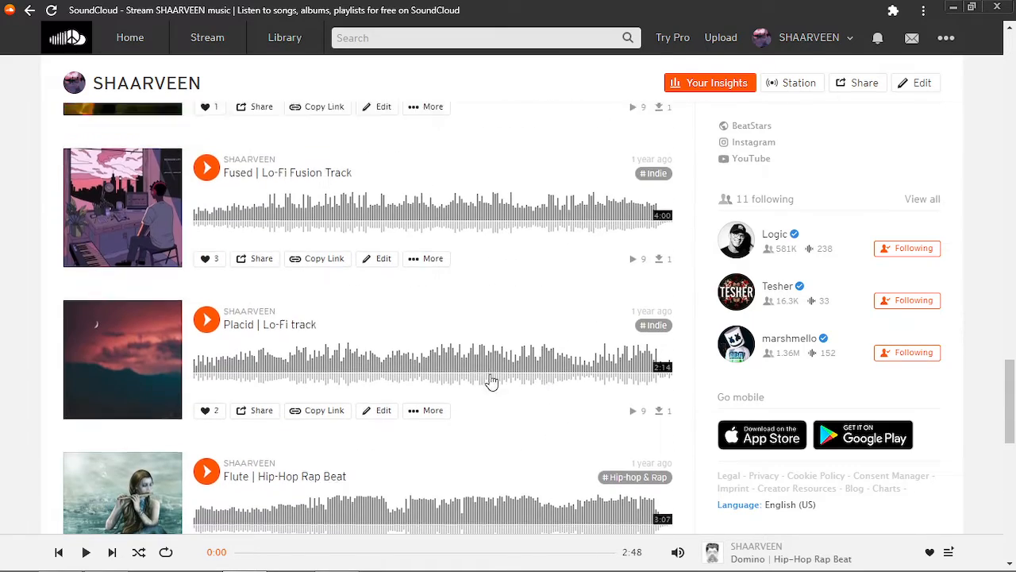
pyautogui.scroll(8, 477, 377)
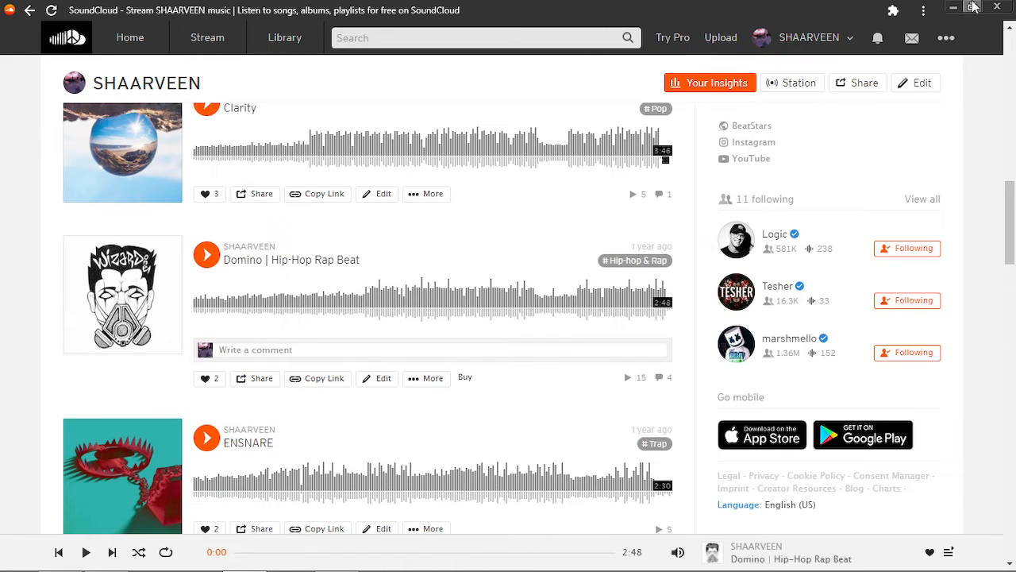
pyautogui.scroll(1, 515, 306)
pyautogui.scroll(8, 515, 306)
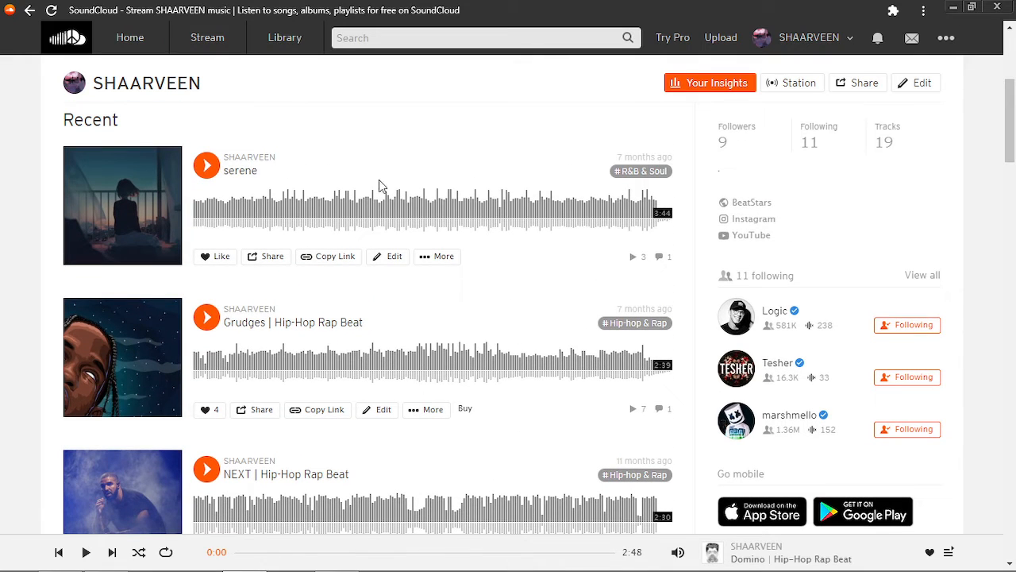
pyautogui.scroll(-5, 390, 291)
pyautogui.scroll(5, 386, 204)
pyautogui.scroll(4, 637, 249)
pyautogui.scroll(-5, 673, 266)
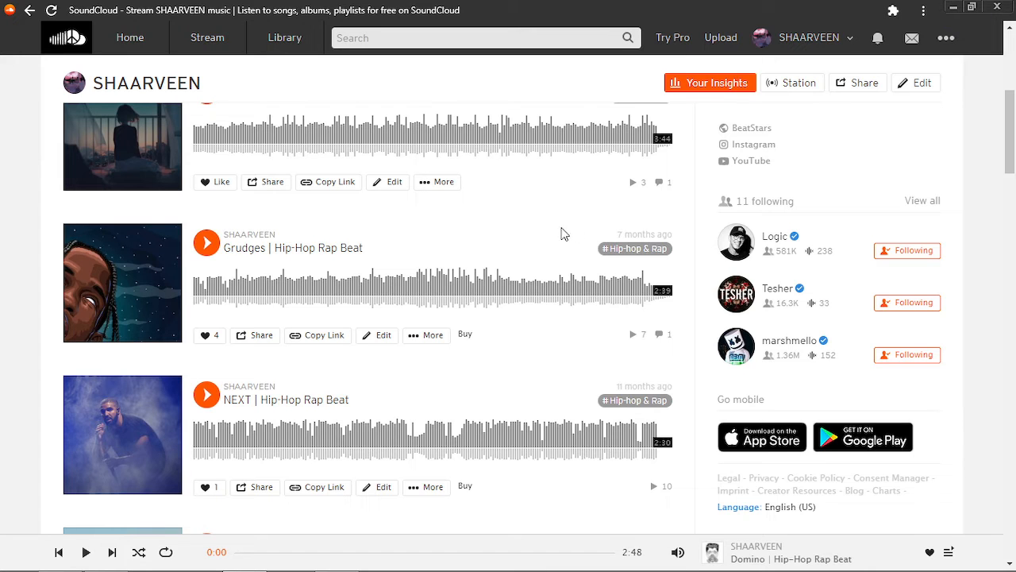
pyautogui.scroll(-7, 569, 306)
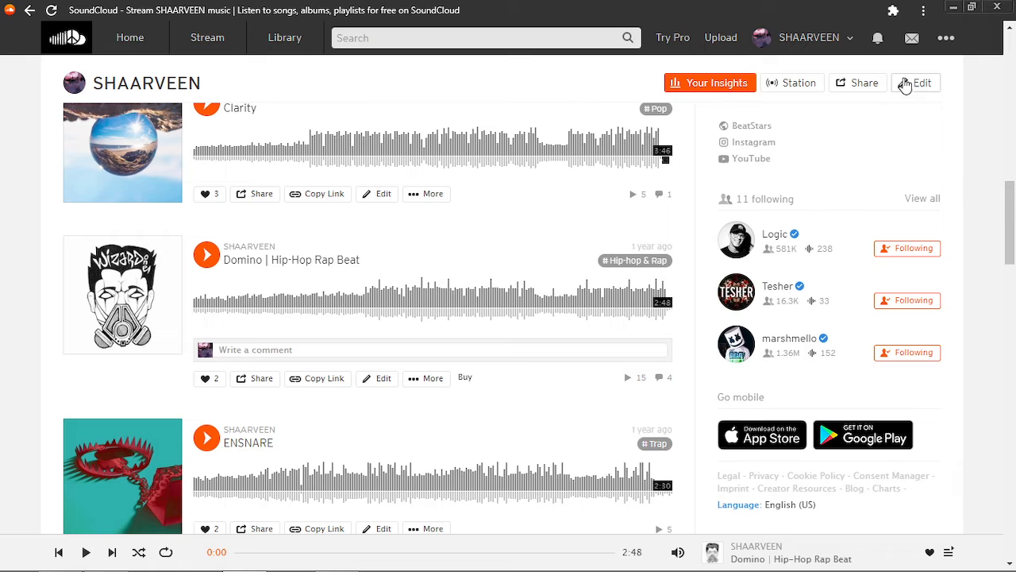
pyautogui.click(953, 6)
pyautogui.hotkey('alt', 'Tab')
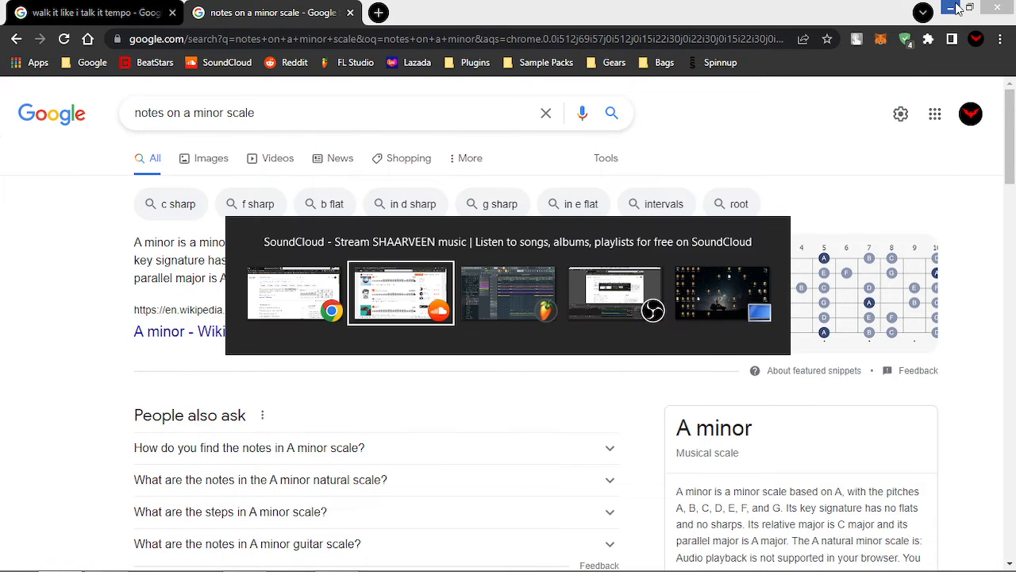
# Return to Domino.flp and scroll the playlist to review the arrangement from bar 1 onward
pyautogui.hotkey('alt', 'Tab')
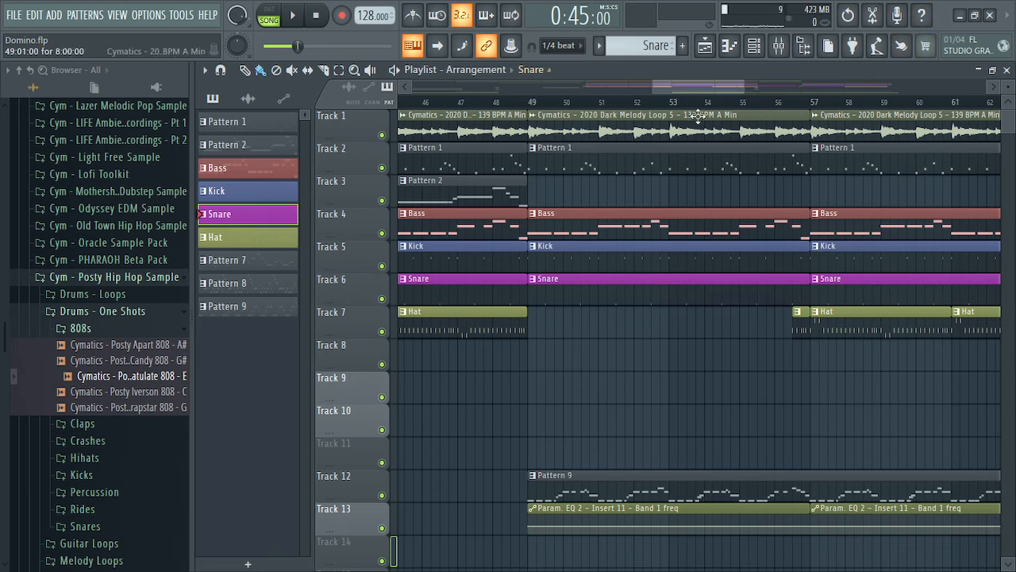
pyautogui.moveTo(695, 91); pyautogui.dragTo(416, 89)
pyautogui.scroll(-3, 614, 425)
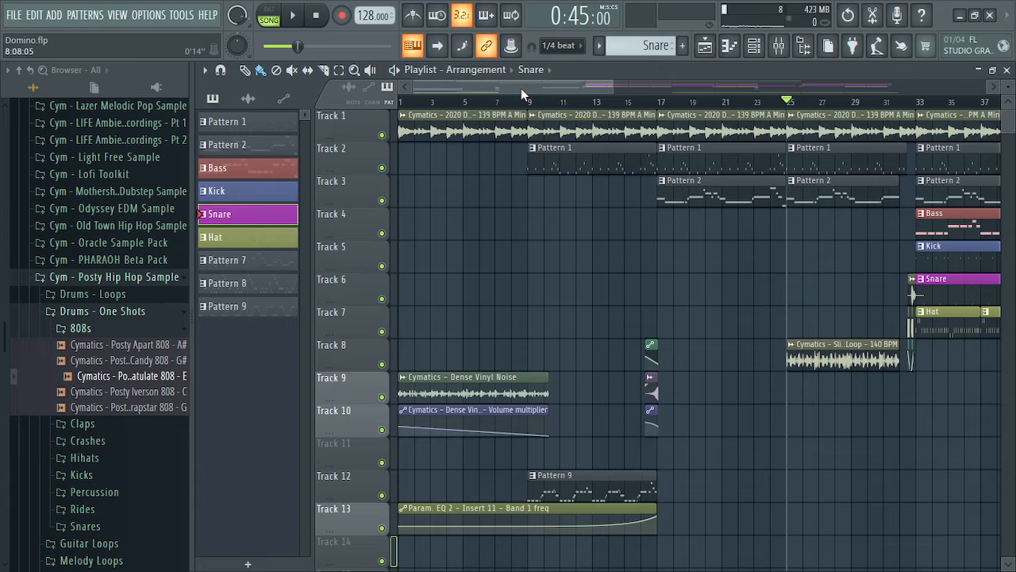
pyautogui.moveTo(521, 88); pyautogui.dragTo(838, 88)
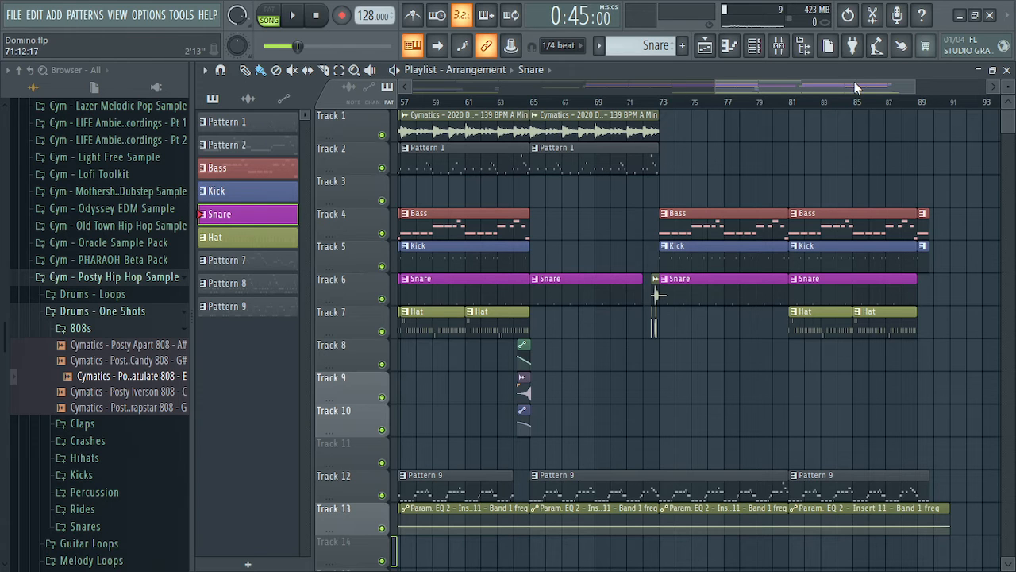
pyautogui.moveTo(855, 88); pyautogui.dragTo(670, 82)
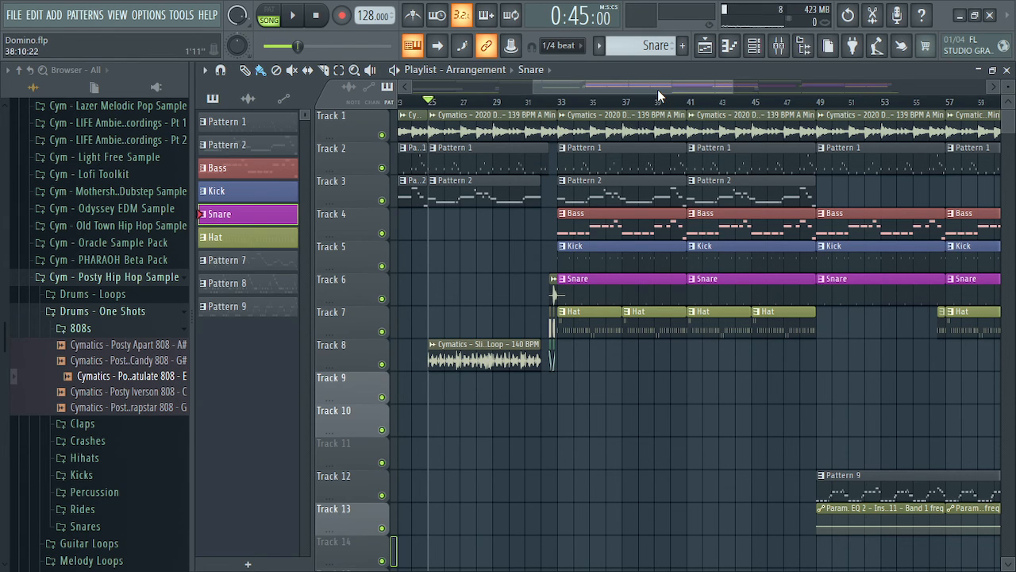
pyautogui.hotkey('alt', 'Tab')
pyautogui.hotkey('alt', 'Tab')
pyautogui.hotkey('alt', 'Tab')
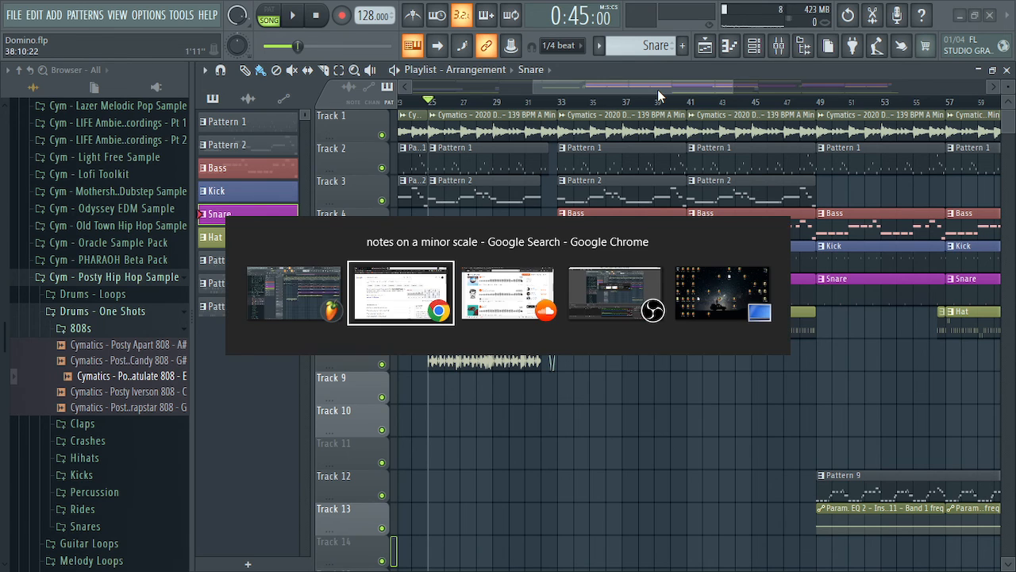